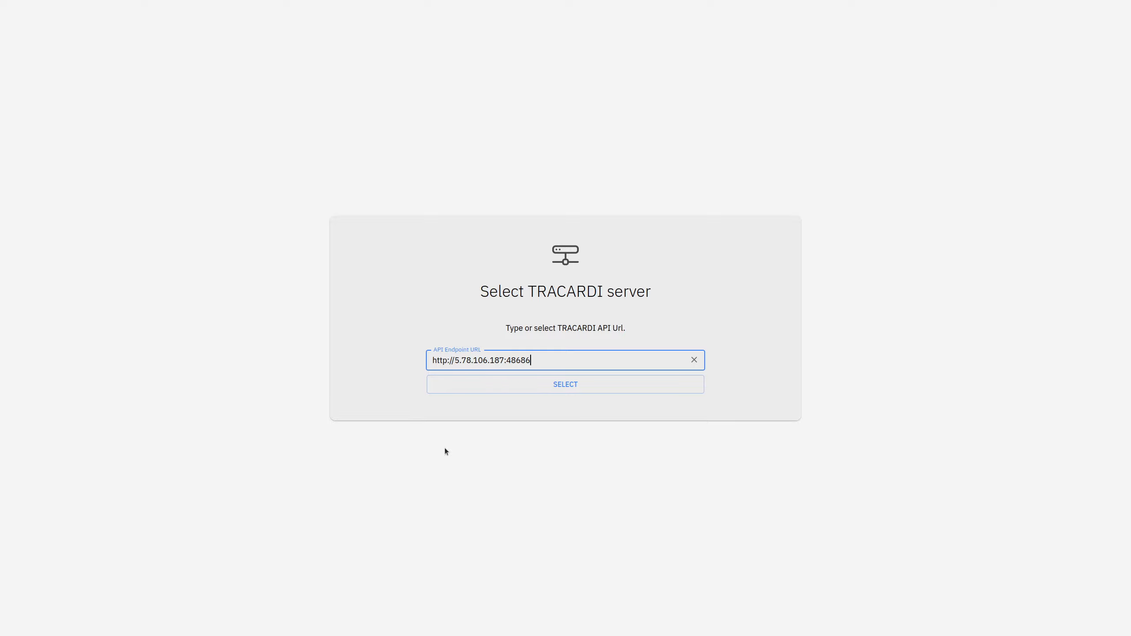
Confirm the API server address and sign in with the account email and password.
click(562, 391)
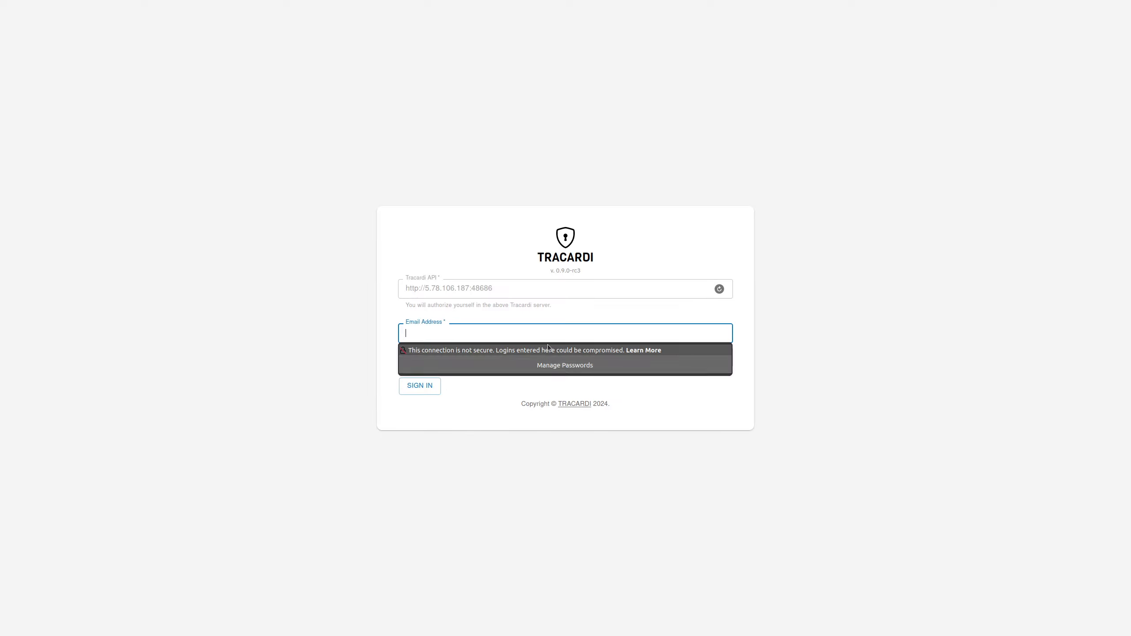
text(a@a)
key(Tab)
text(a)
click(429, 394)
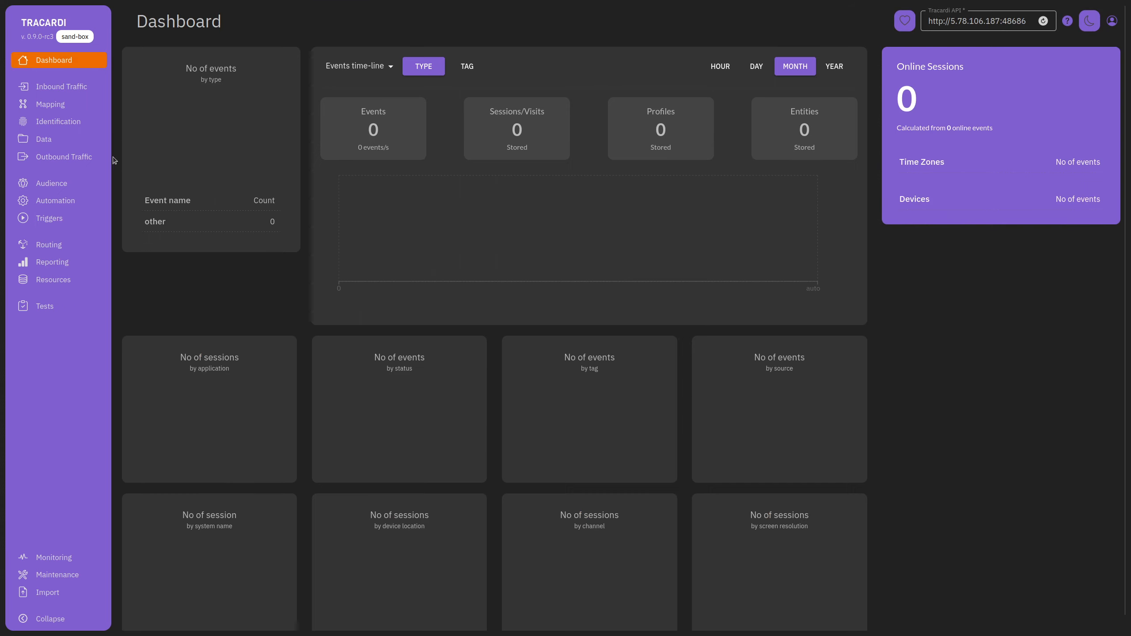
From Inbound Traffic, save a REST API Bridge source named 'Website' with channel 'Web'.
click(60, 87)
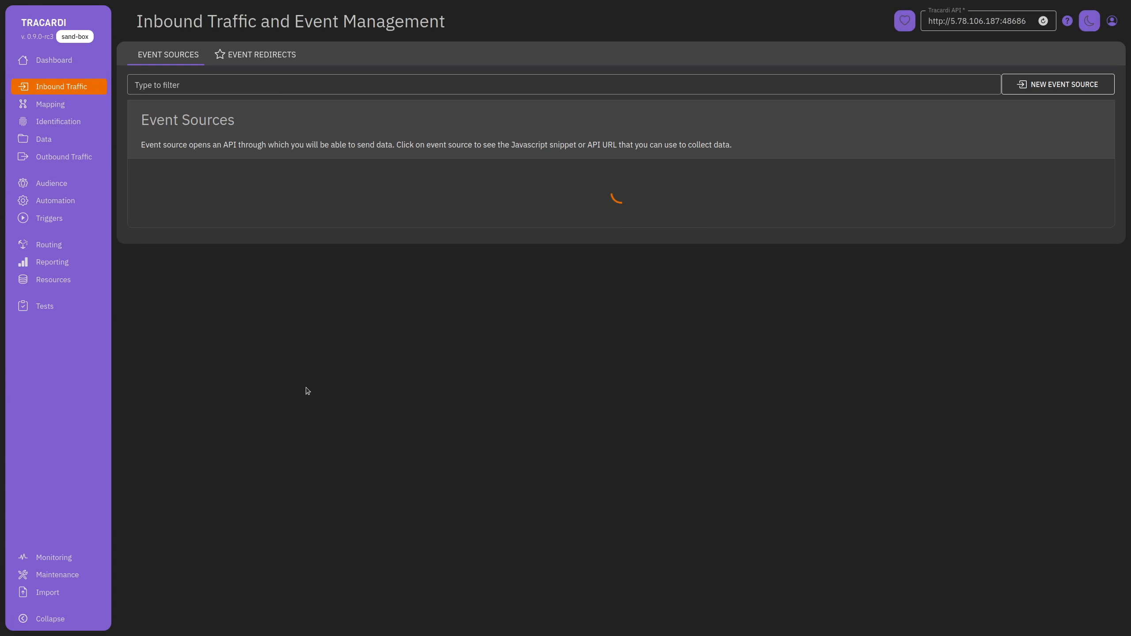
click(1061, 86)
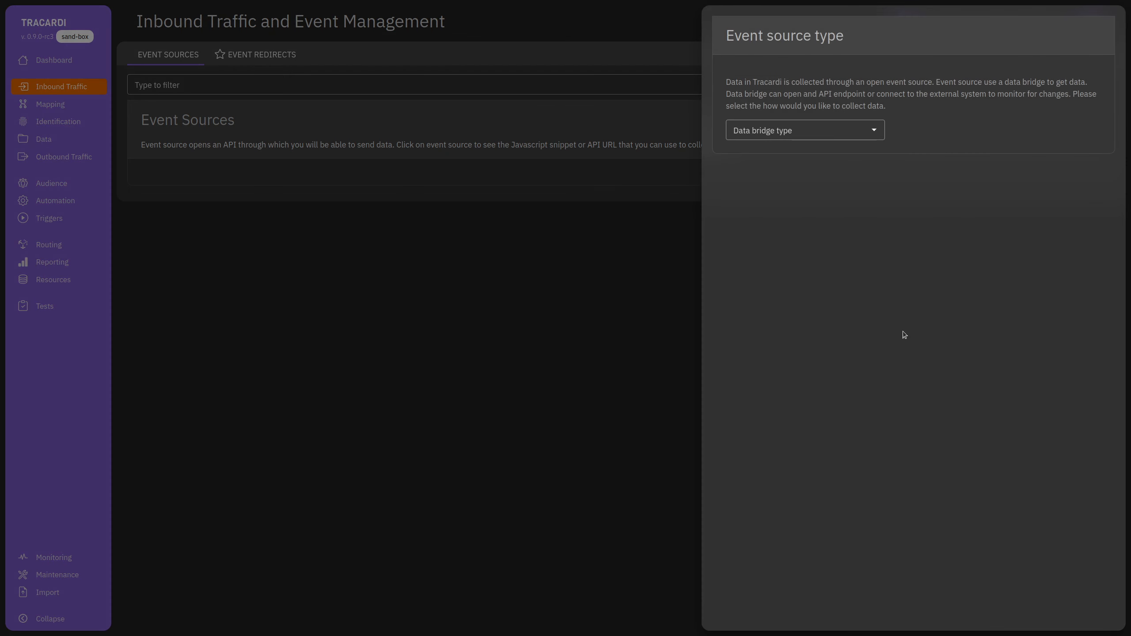
click(801, 128)
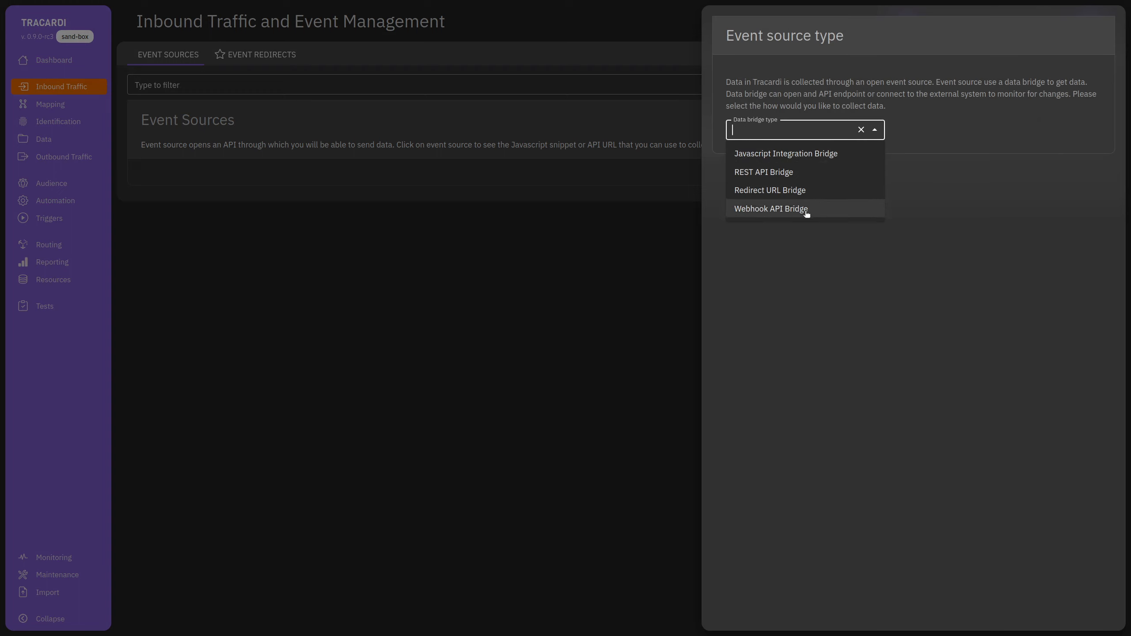
key(Up)
key(Up)
key(Up)
key(Up)
click(811, 172)
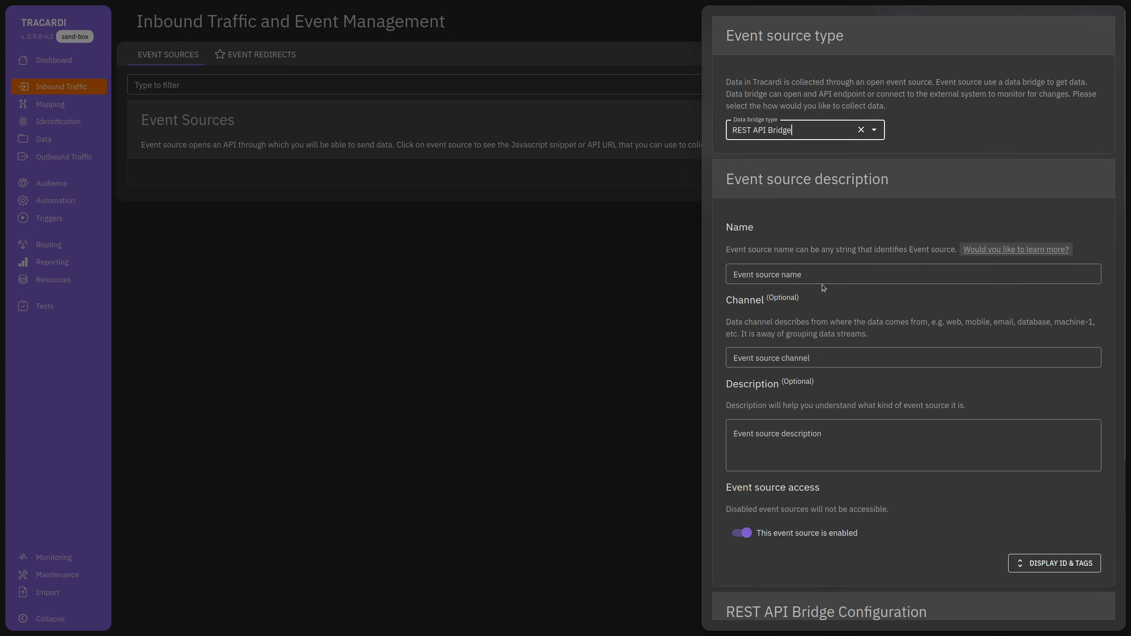
click(791, 274)
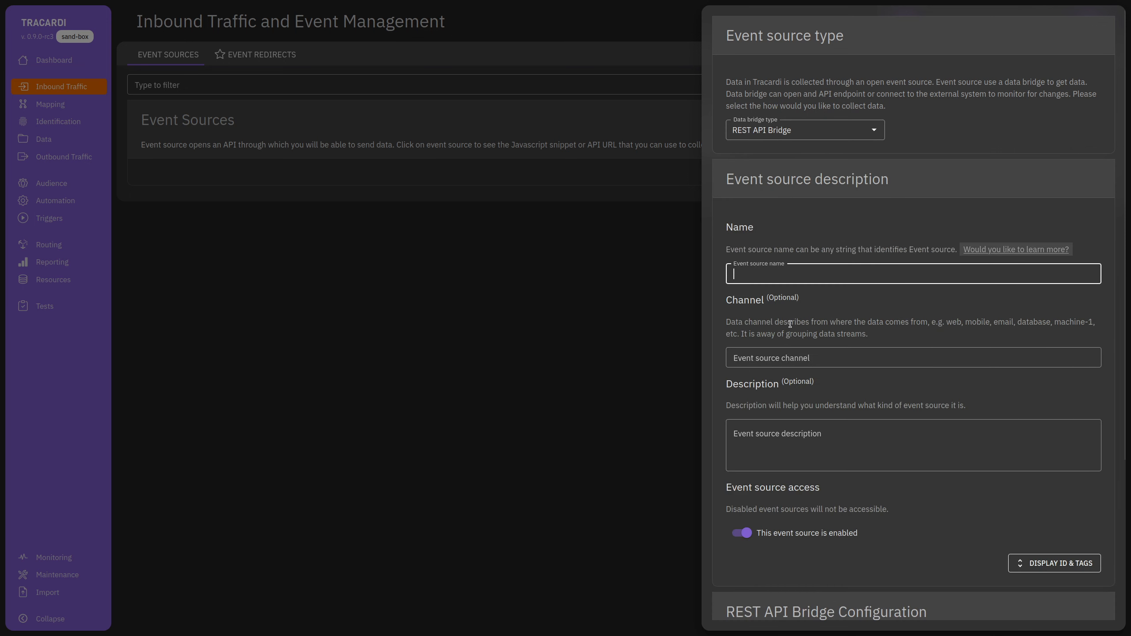
text(Webs)
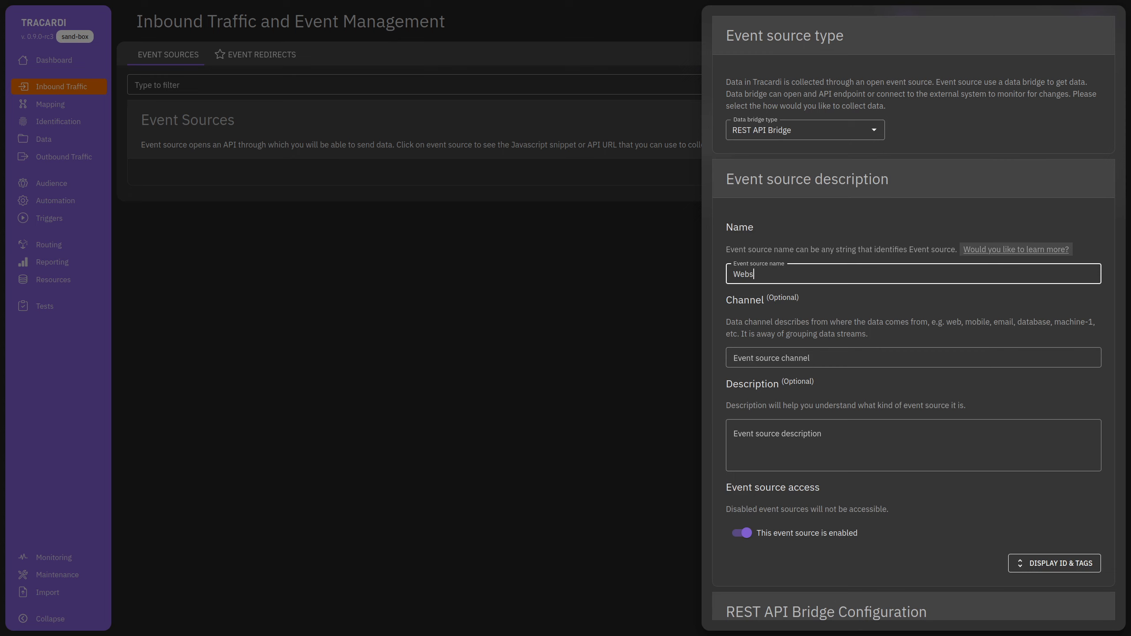
text(ite)
click(837, 359)
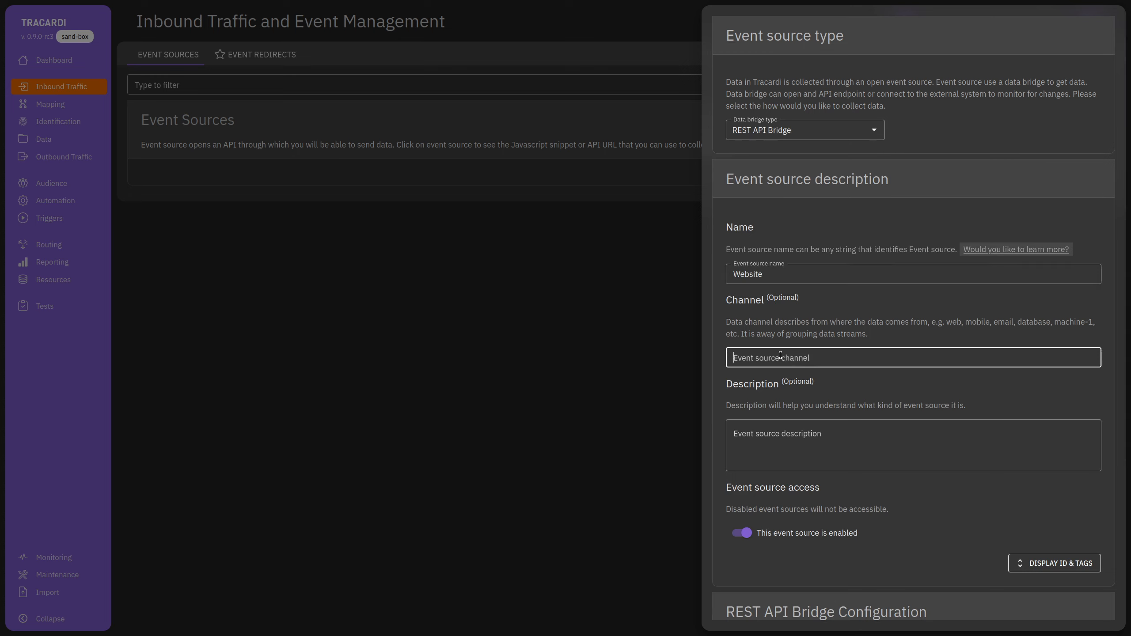
text(Web)
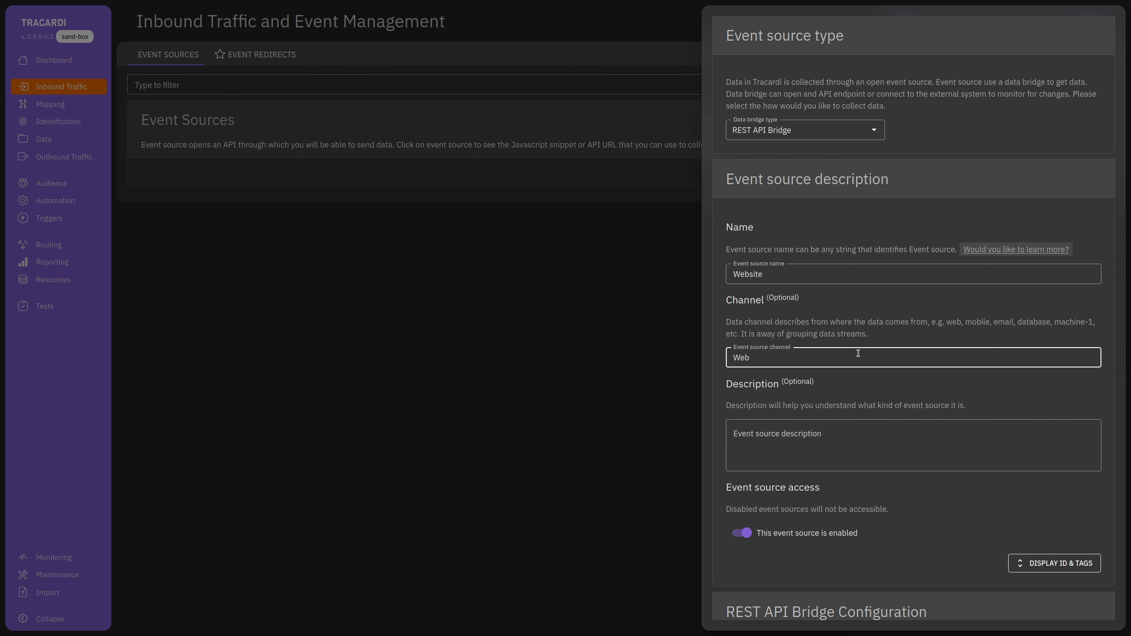
scroll(891, 371, down, 5)
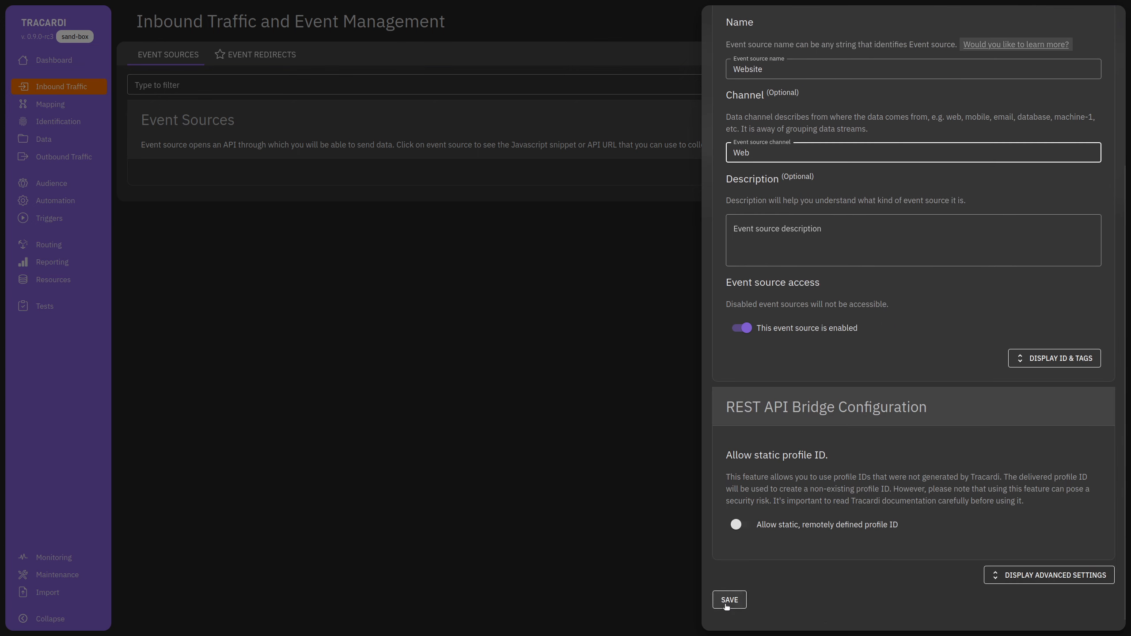
click(729, 600)
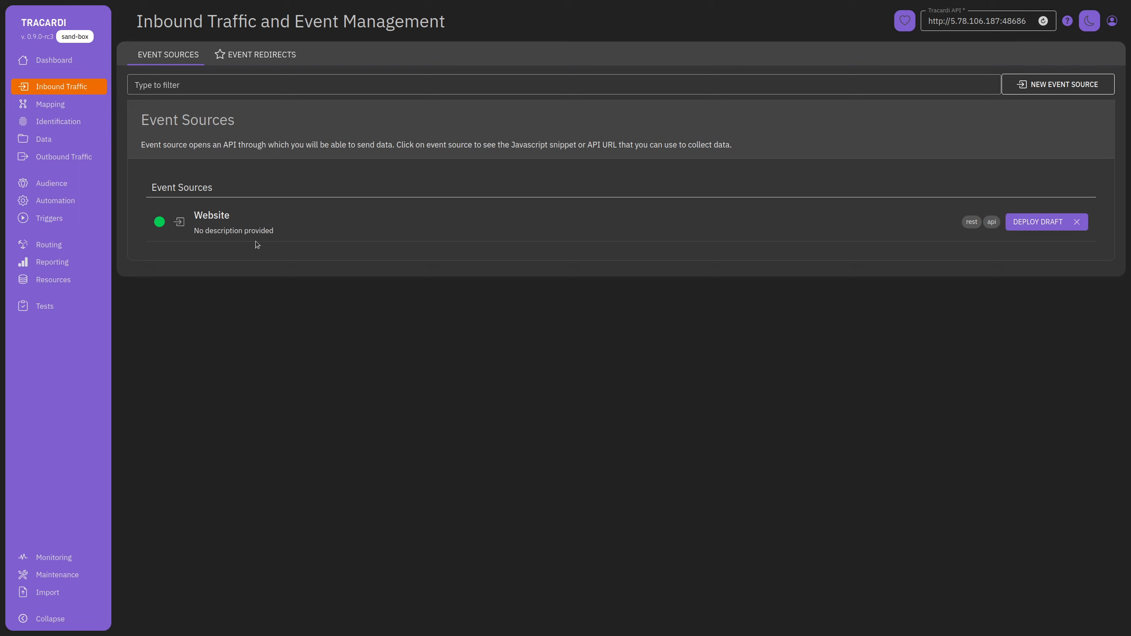
click(81, 38)
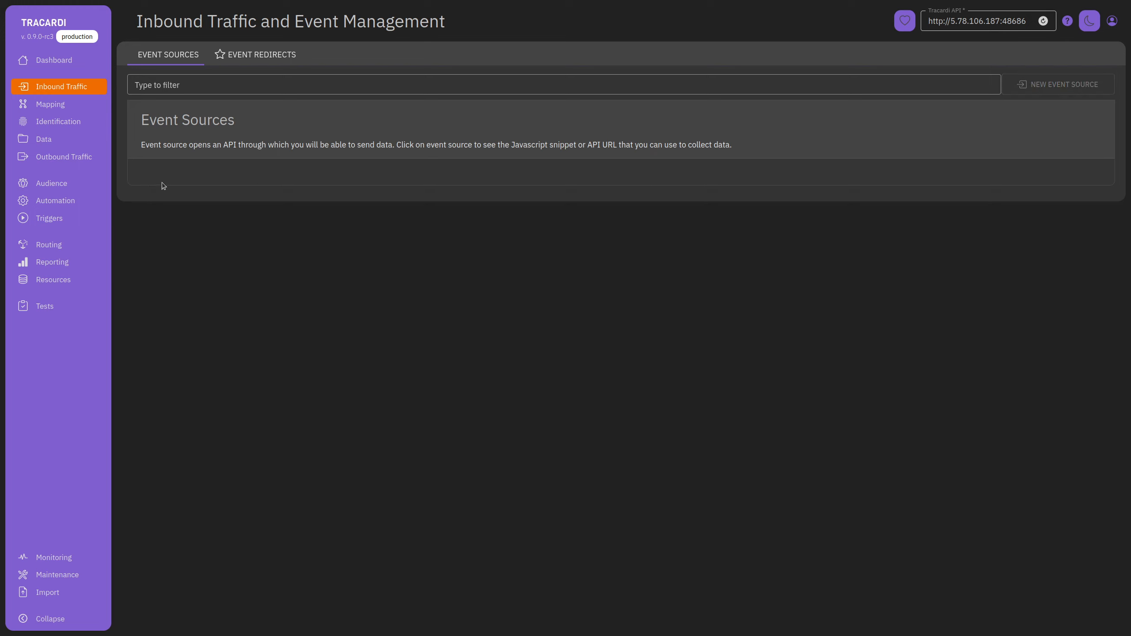
click(76, 37)
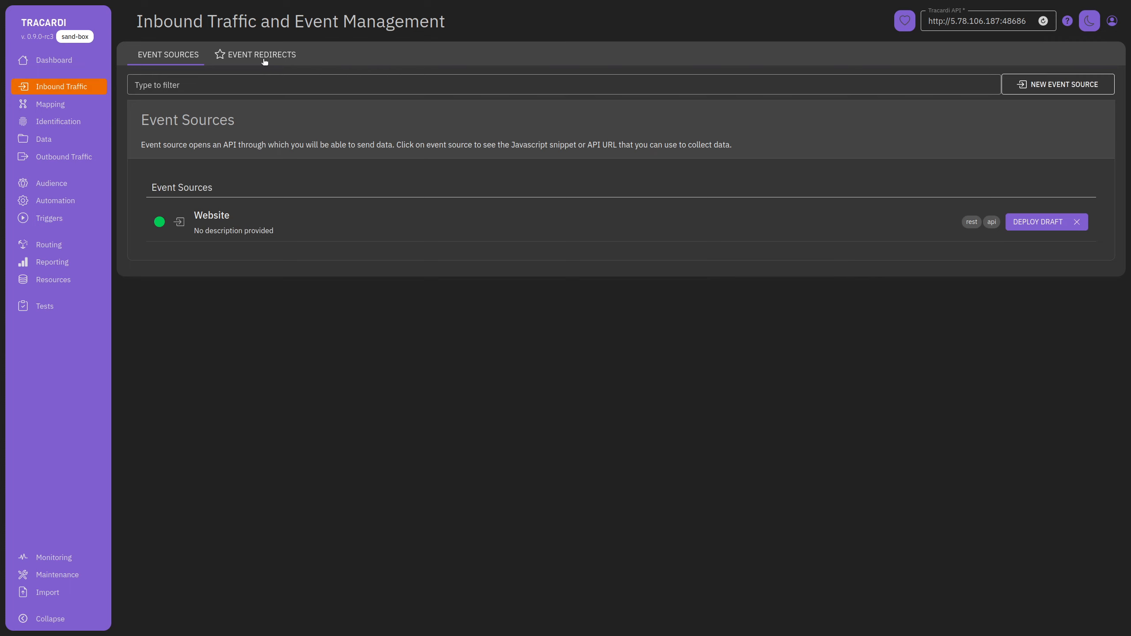
click(264, 57)
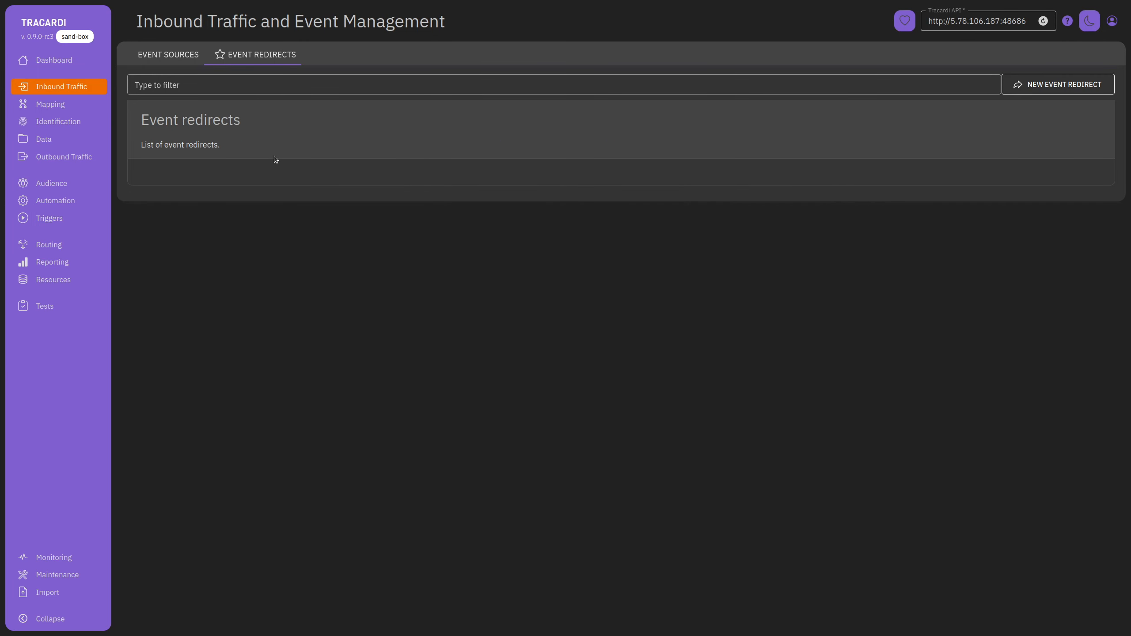
click(182, 57)
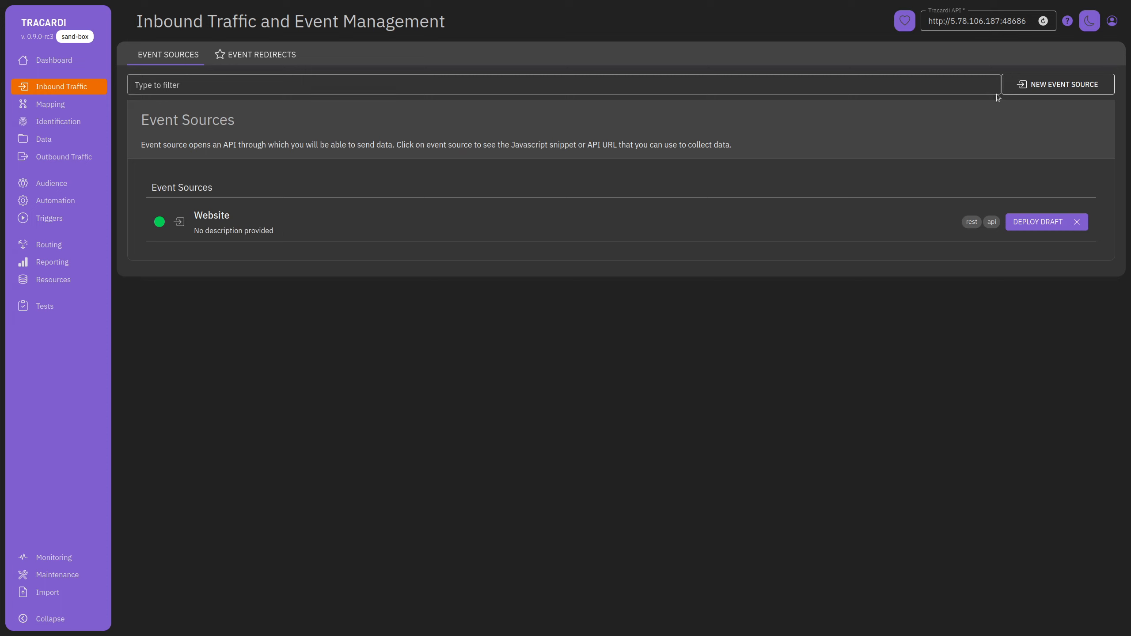
click(1060, 85)
Save a Redirect URL Bridge source named 'Click link', then view the event redirects list.
click(808, 129)
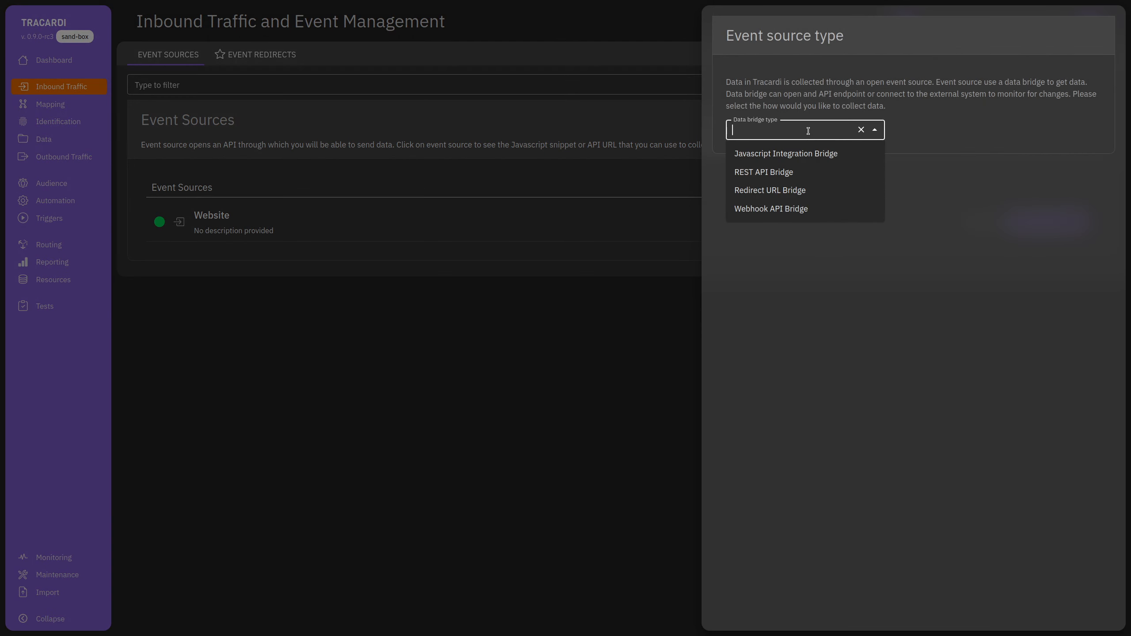
click(781, 193)
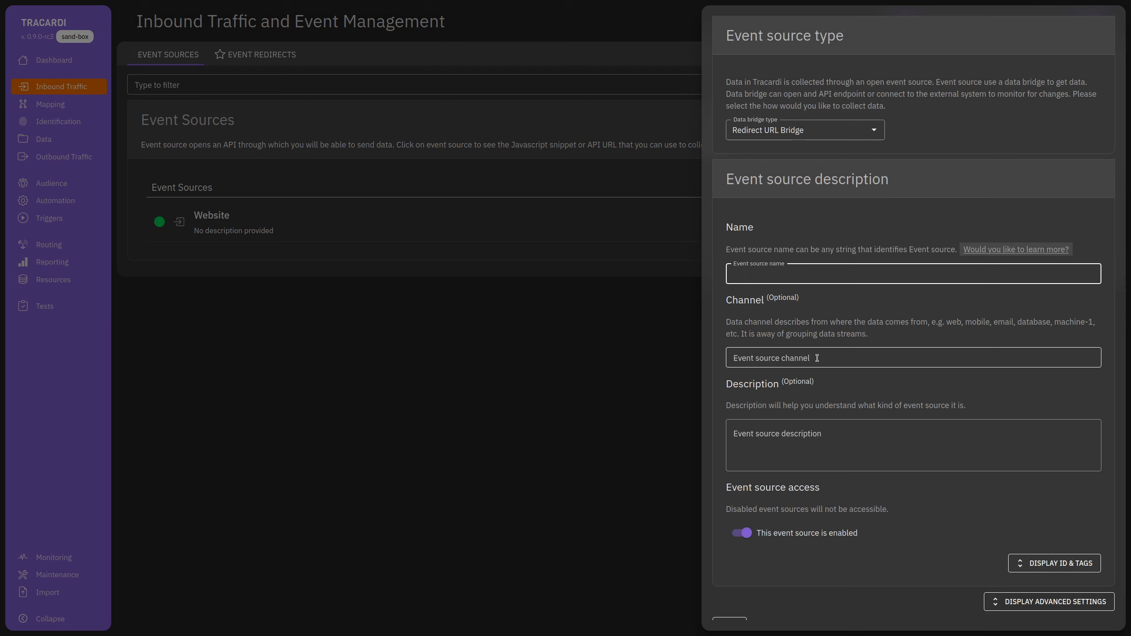
text(Inbl)
key(BackSpace)
key(BackSpace)
key(BackSpace)
text(Click link)
scroll(795, 591, down, 1)
click(736, 601)
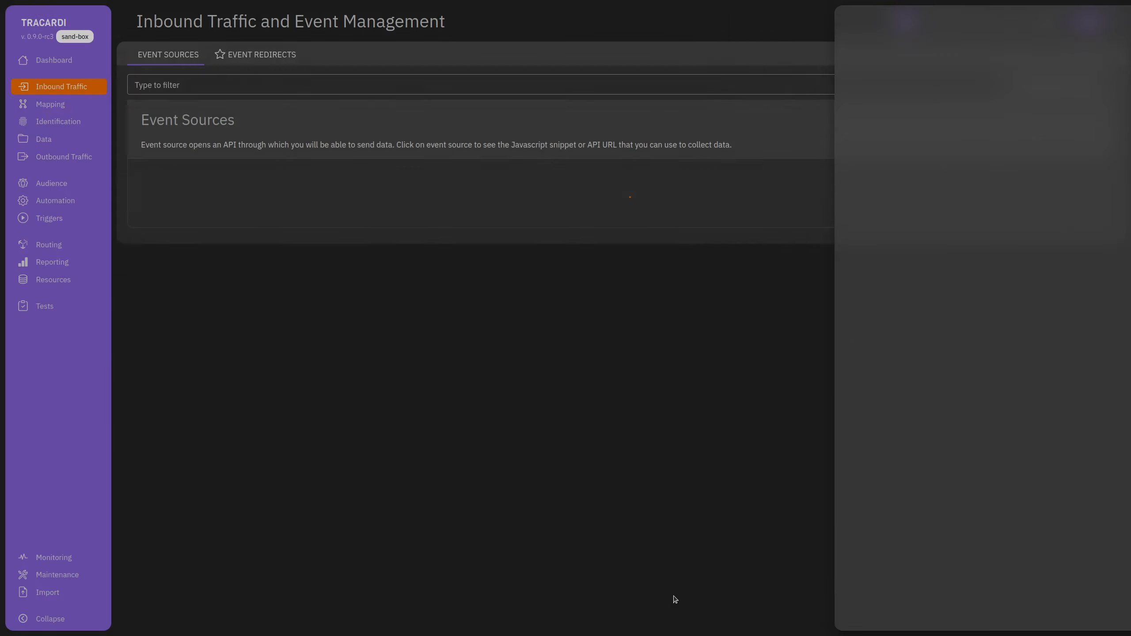
click(265, 55)
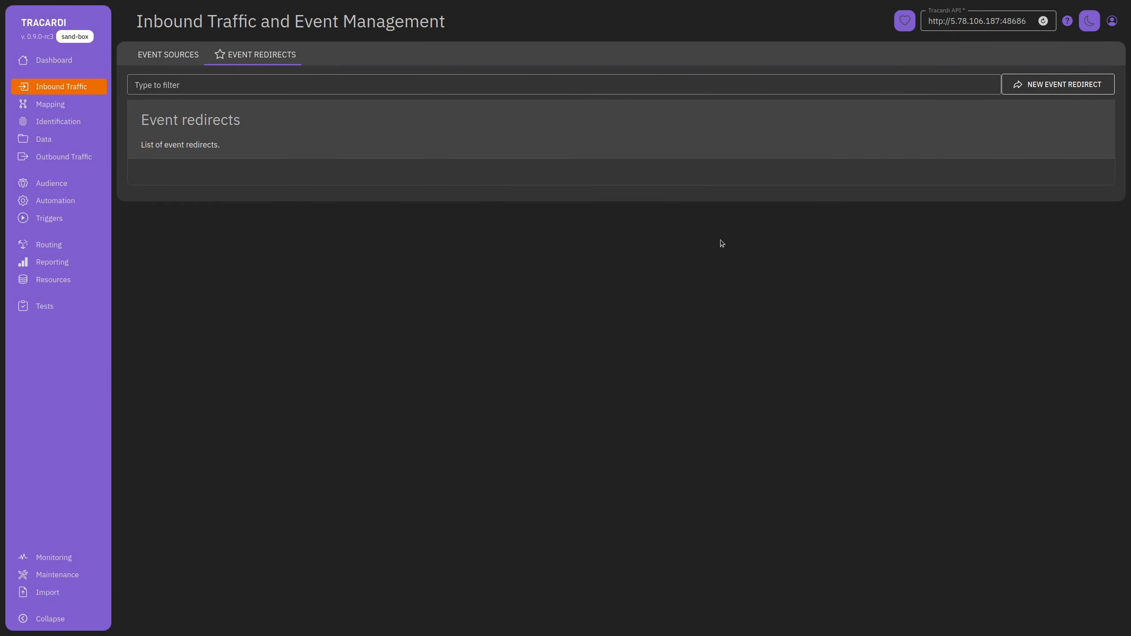
Start a new event redirect using the Click link source and the Message Opened event type.
click(1055, 86)
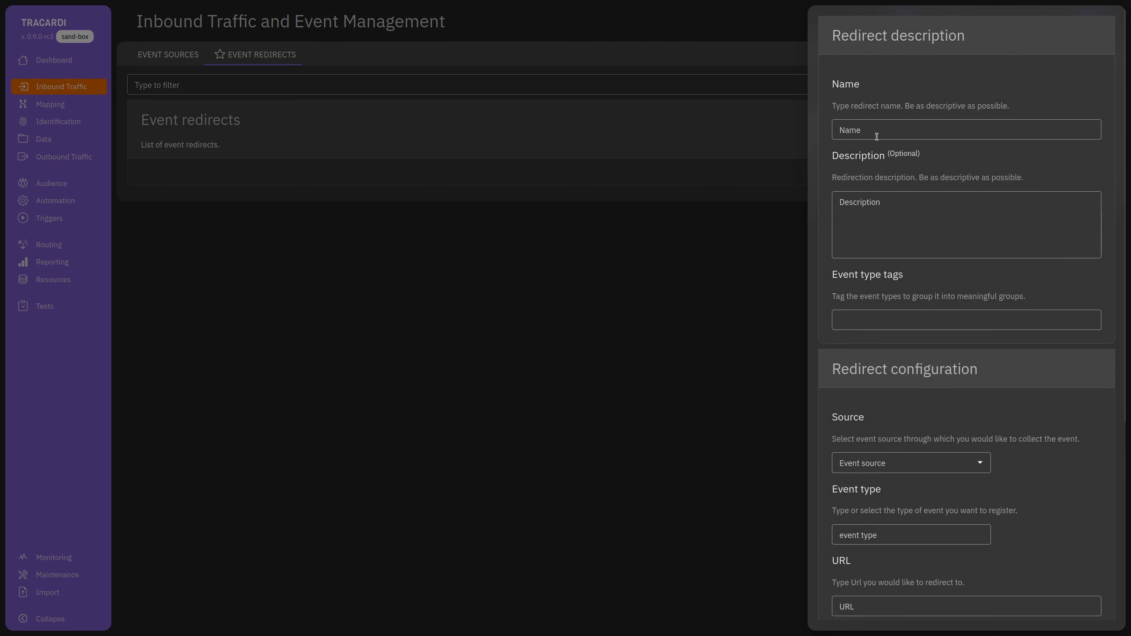
click(901, 463)
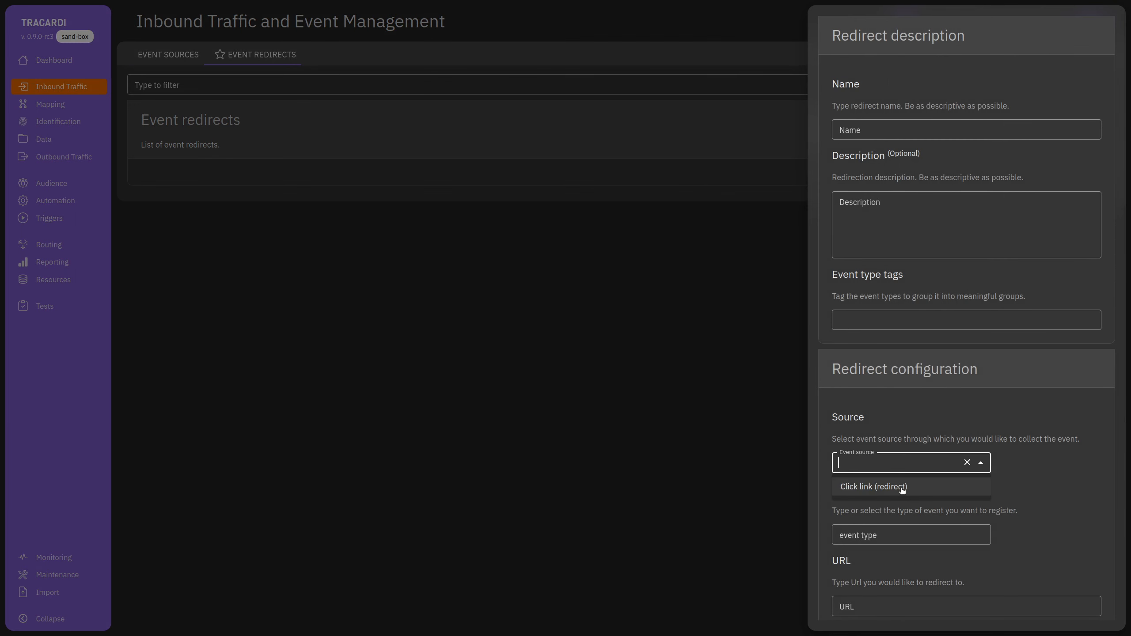
scroll(1085, 514, down, 4)
click(868, 303)
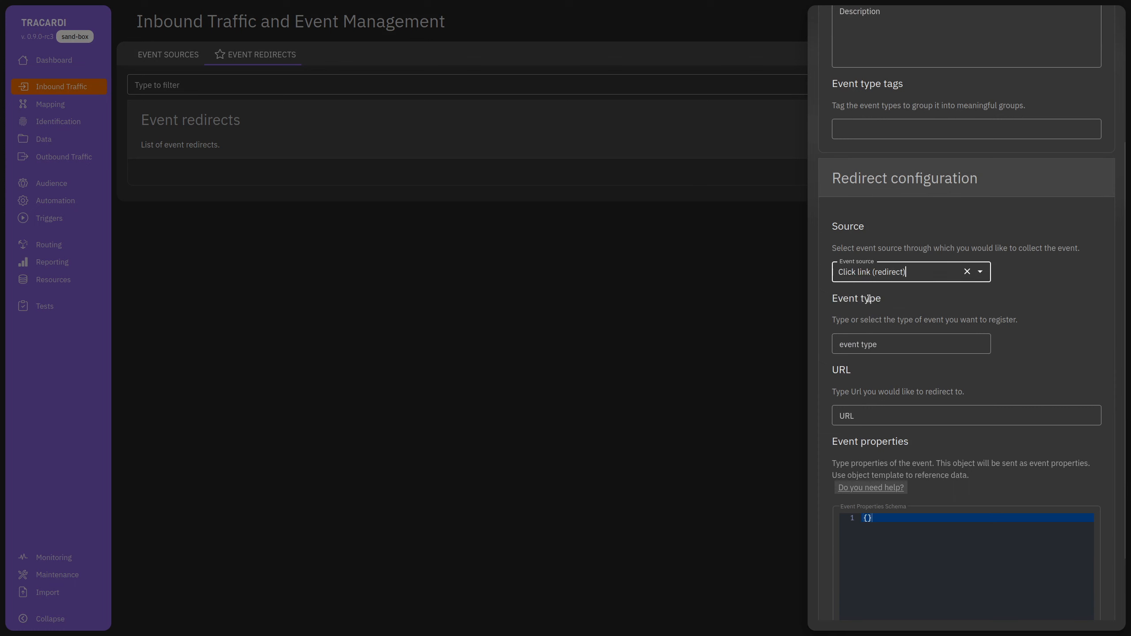
click(874, 347)
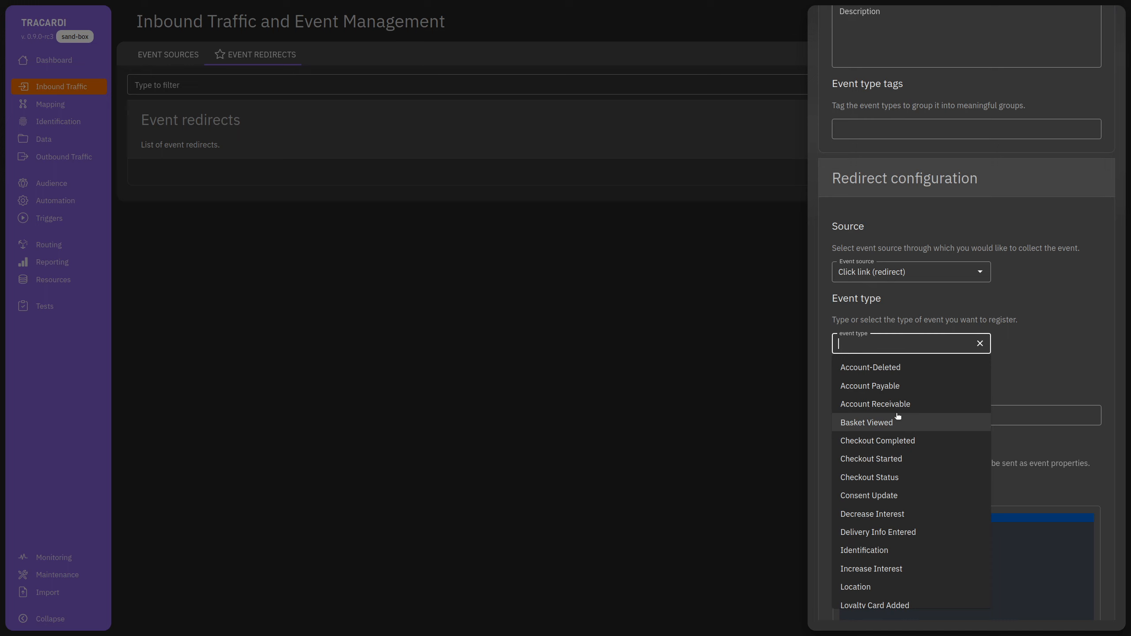
scroll(897, 445, down, 5)
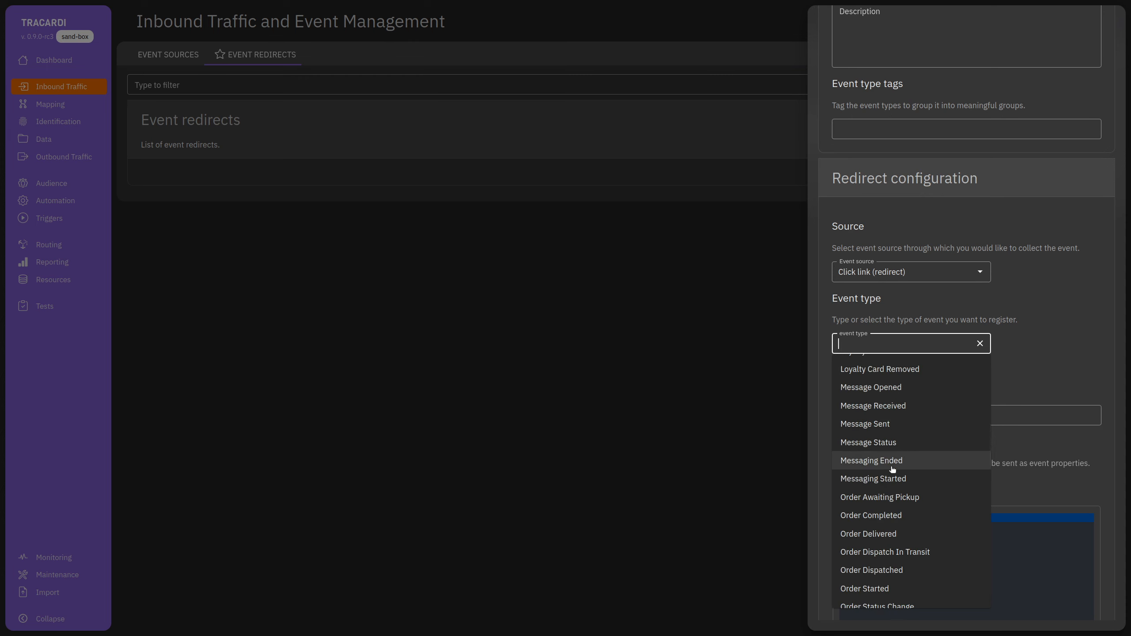
text(Em)
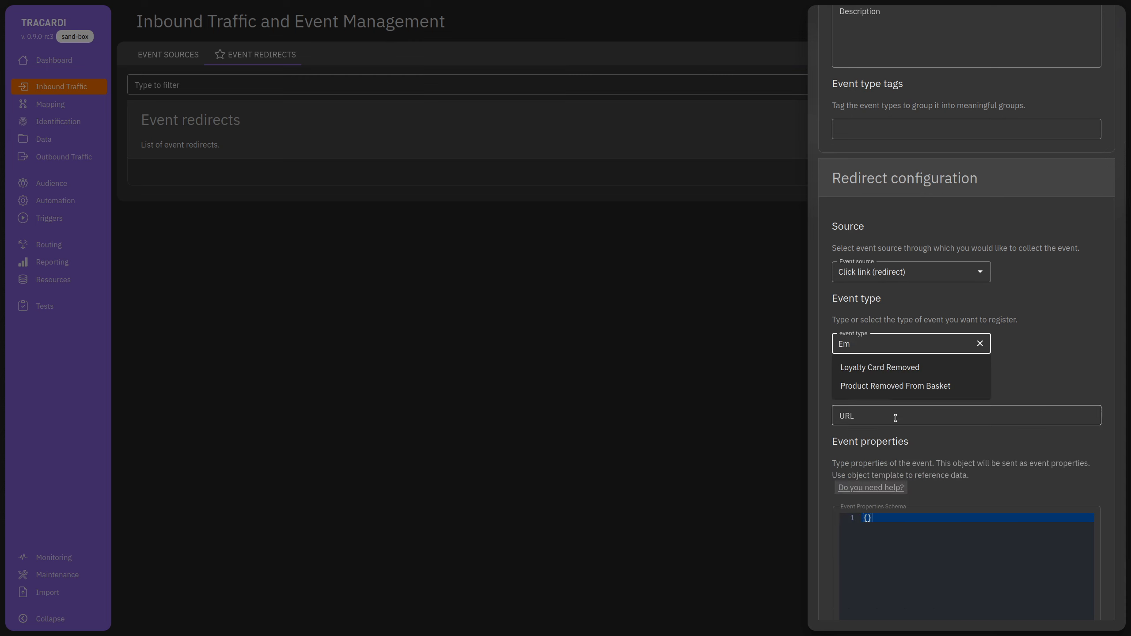
text(ai)
key(BackSpace)
key(BackSpace)
key(BackSpace)
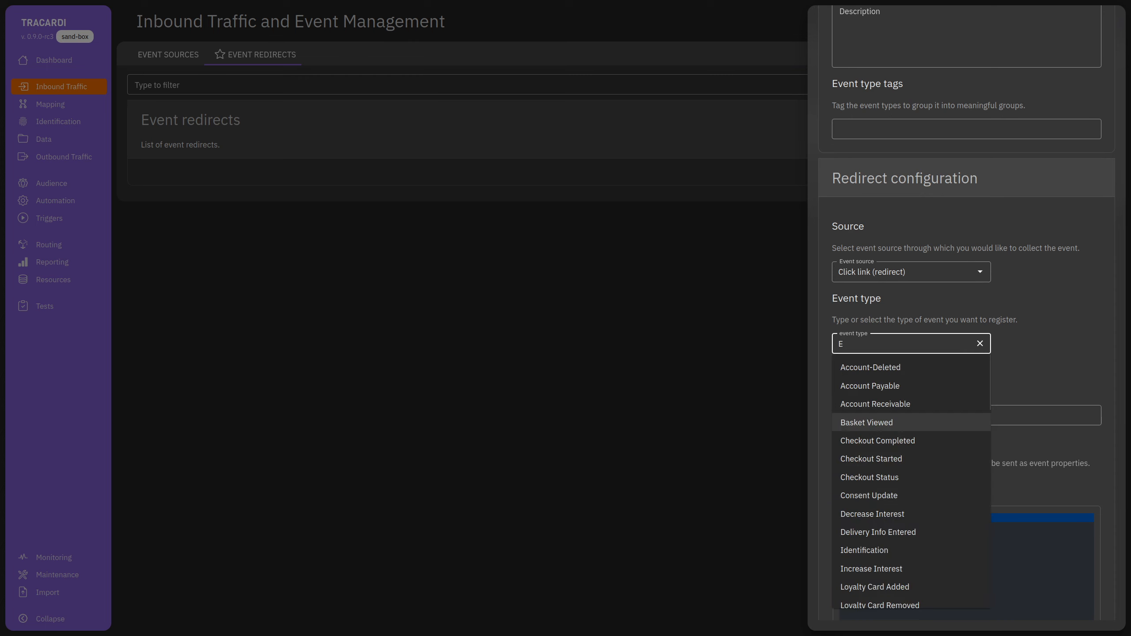
text(-a)
key(BackSpace)
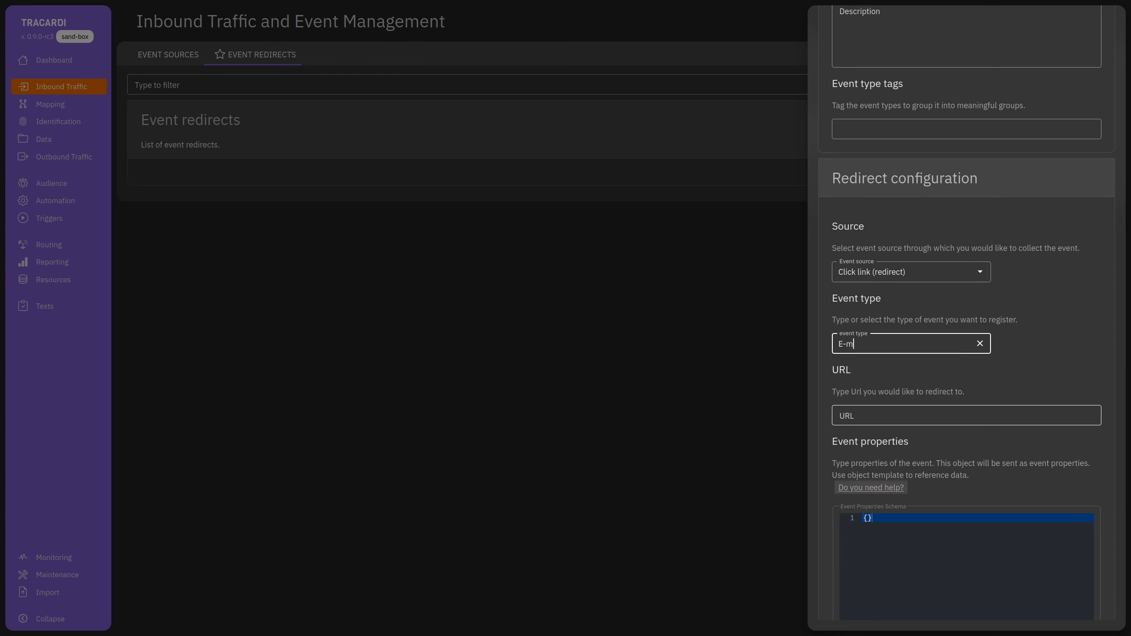
key(BackSpace)
key(BackSpace)
text(Mes)
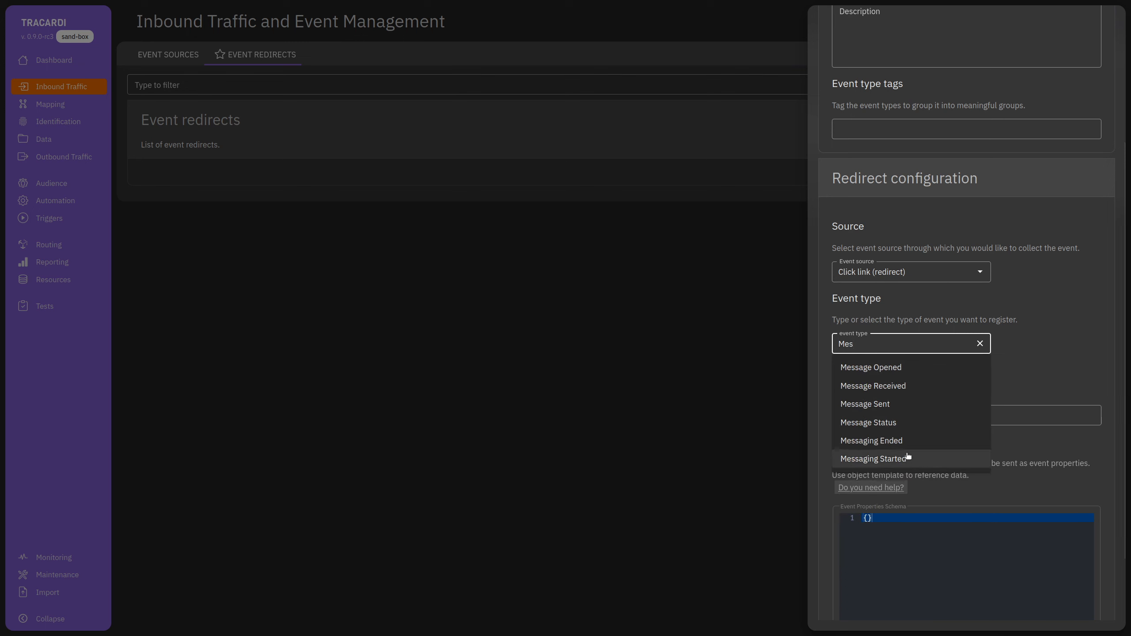
click(889, 367)
click(854, 424)
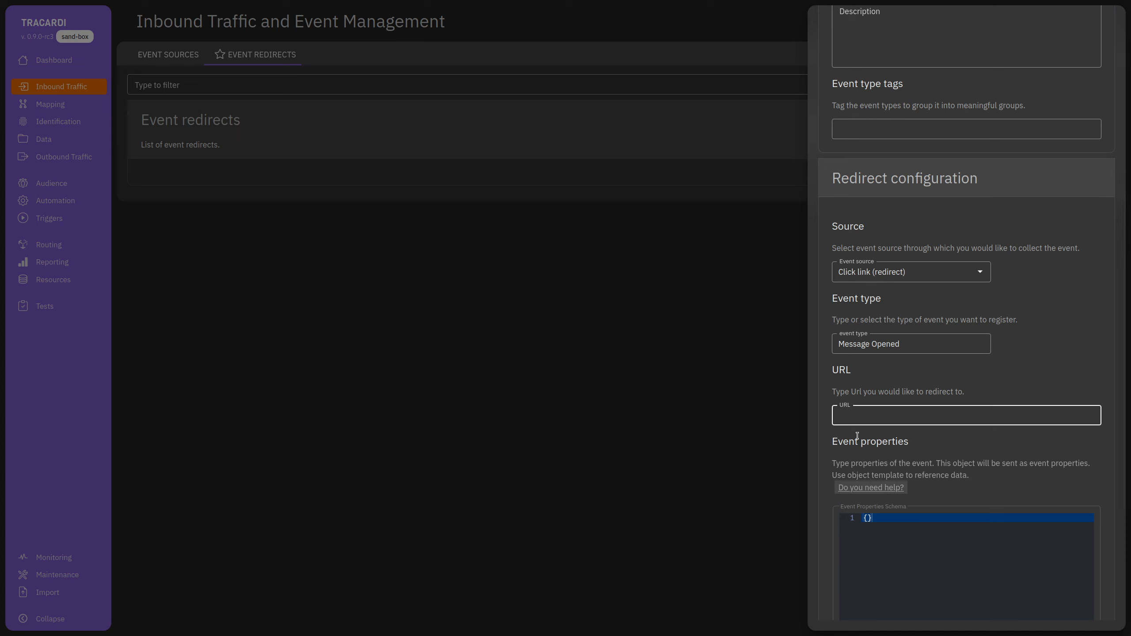
text(www.tracardi.com)
key(Left)
key(Left)
key(Left)
key(Left)
key(Left)
key(Left)
key(Left)
key(Left)
key(Left)
key(Left)
key(Left)
key(Left)
key(Left)
key(Left)
text(http://)
scroll(910, 478, down, 2)
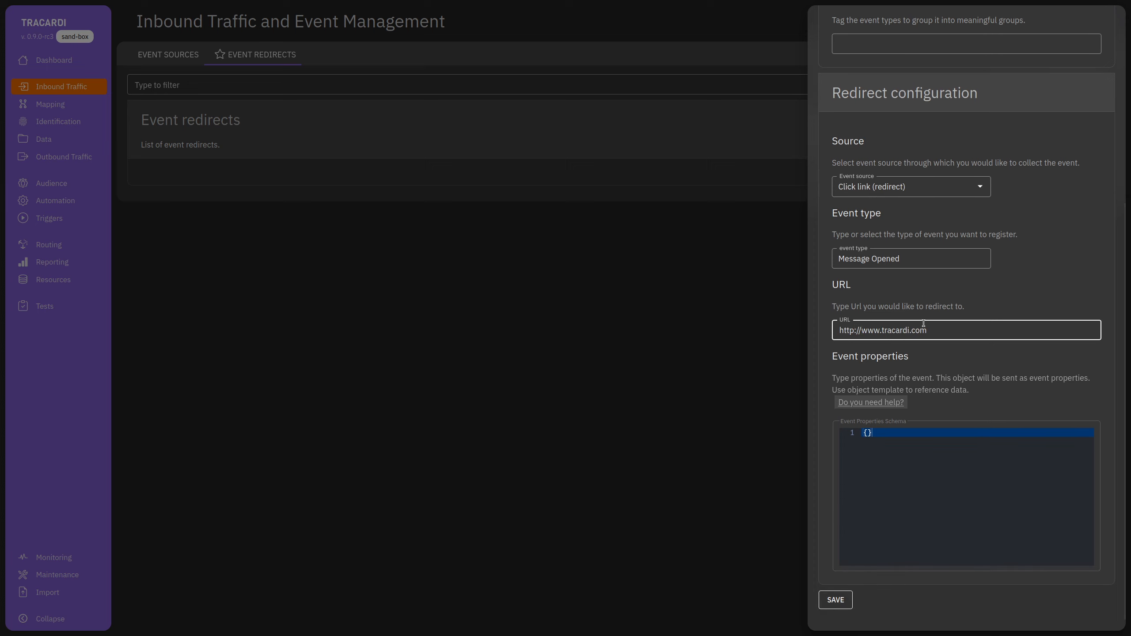
click(835, 600)
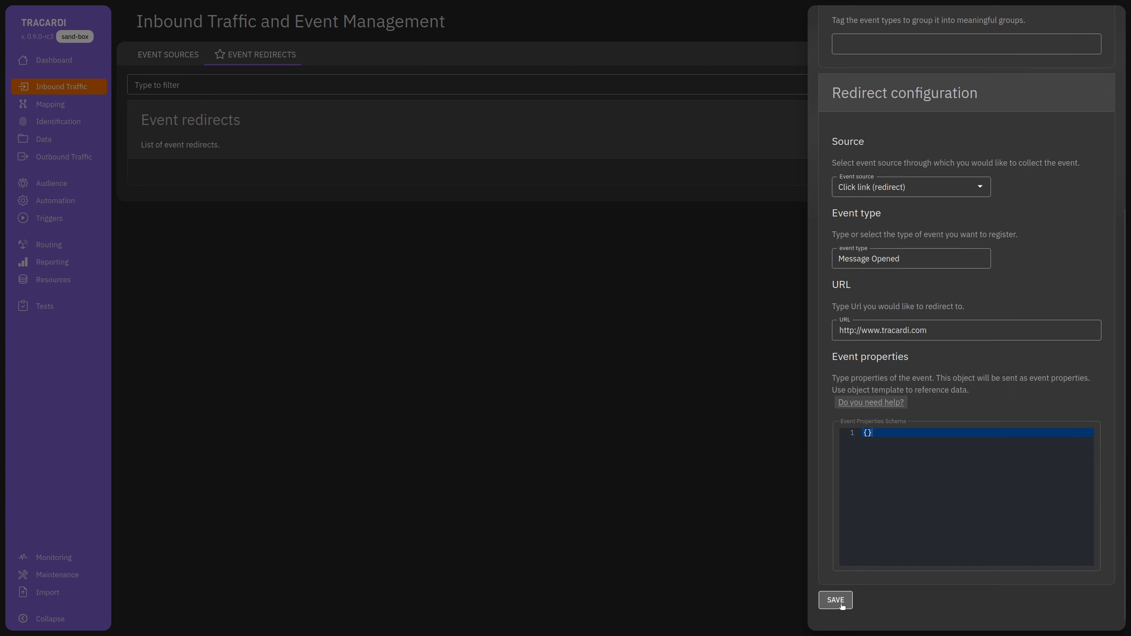
click(889, 128)
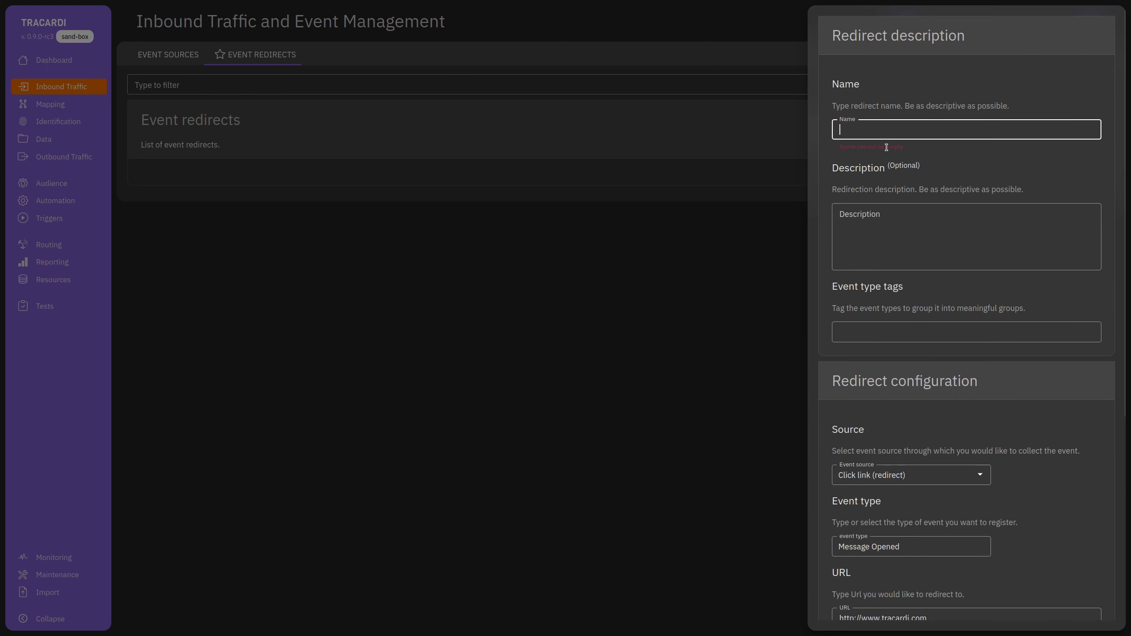
text(Tracardi)
scroll(936, 416, down, 6)
click(836, 599)
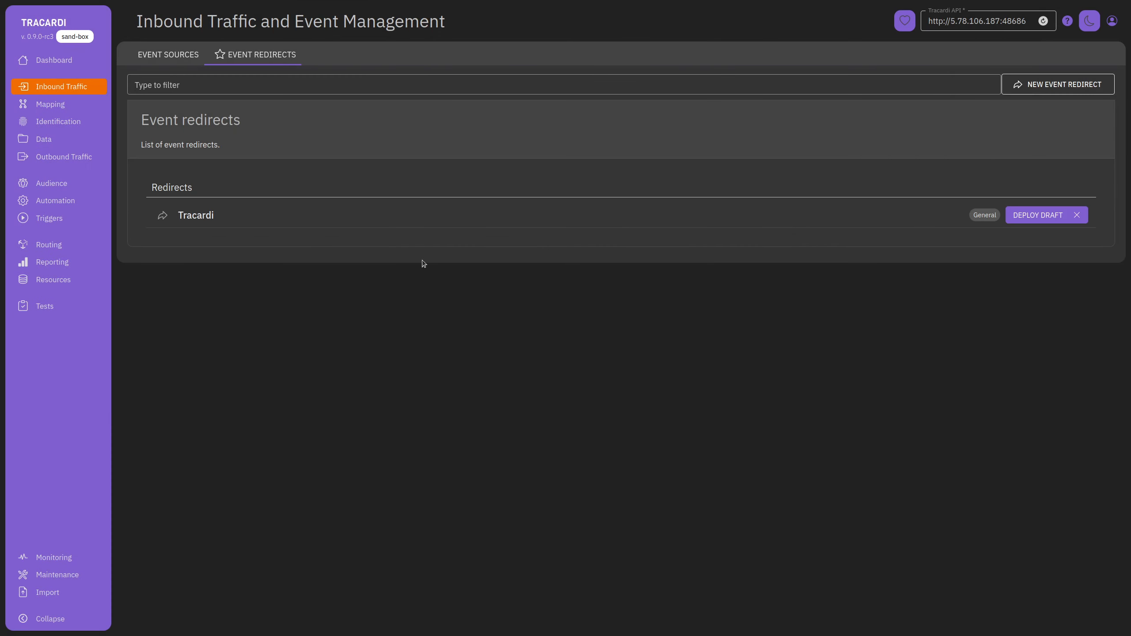
click(383, 221)
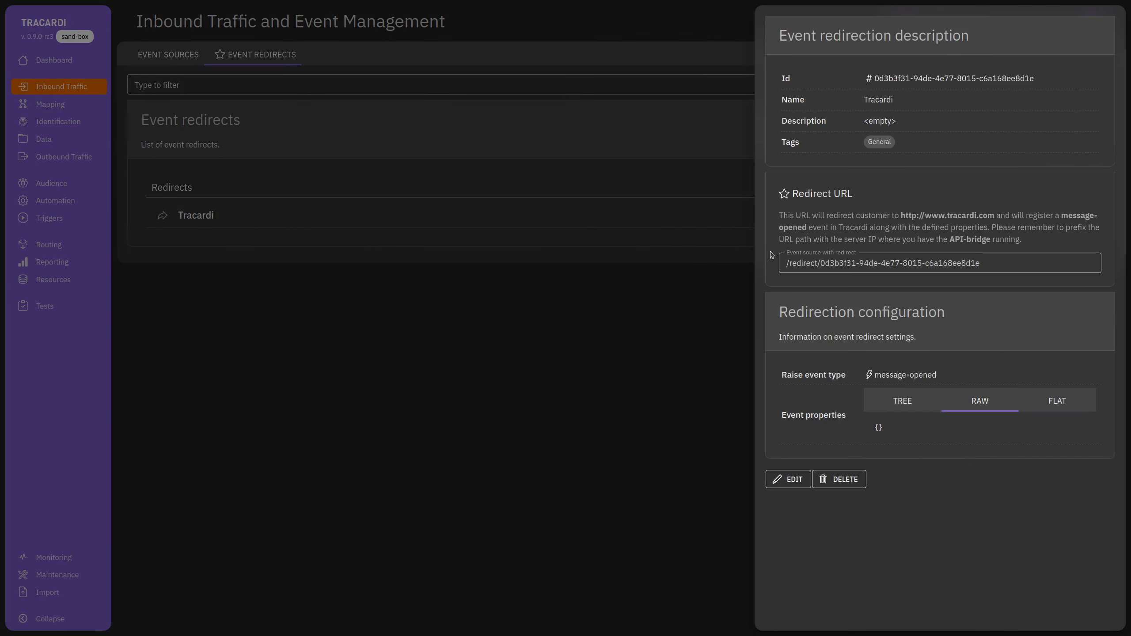
Select the Tracardi redirect's generated URL, then return to the Event Sources list.
triple_click(879, 263)
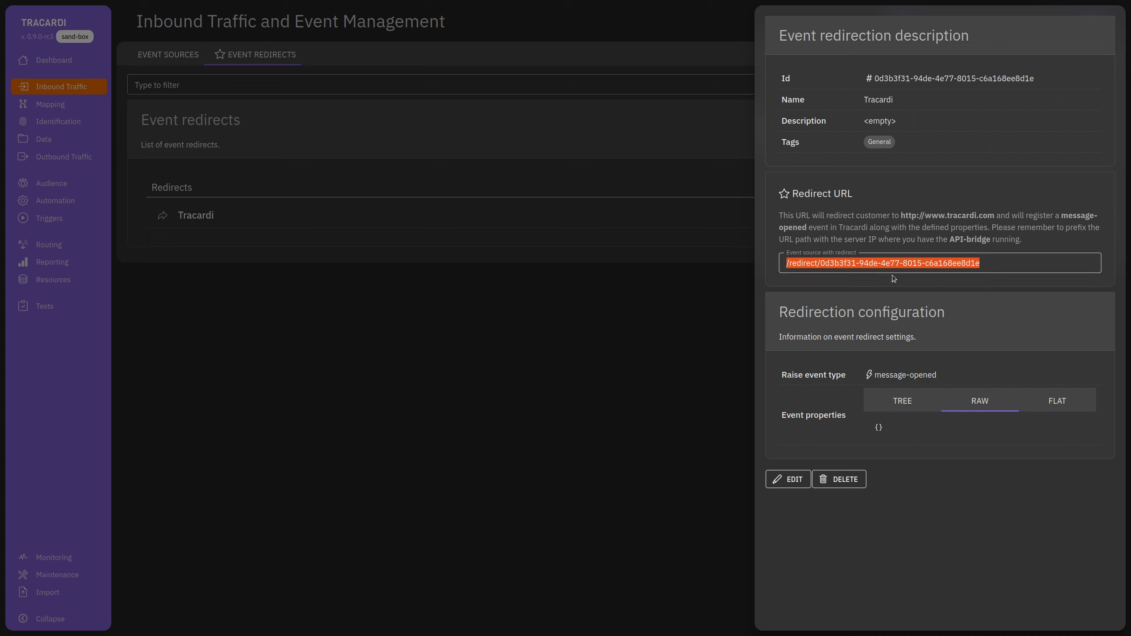
click(630, 346)
click(168, 54)
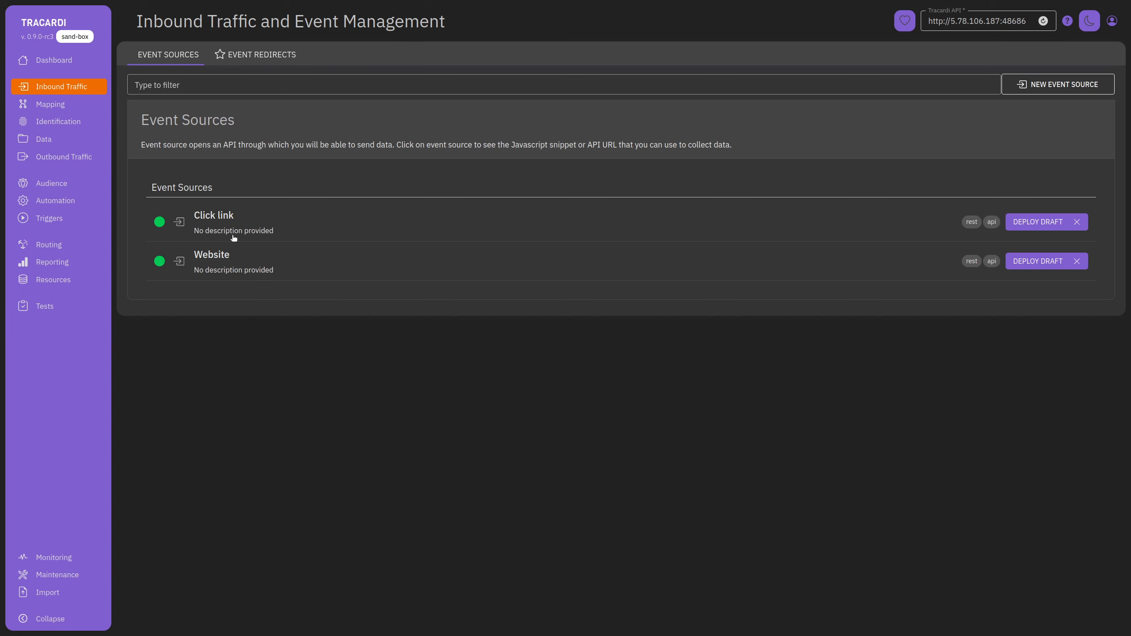
Show the Website source's JavaScript integration and select the integration script code.
click(314, 272)
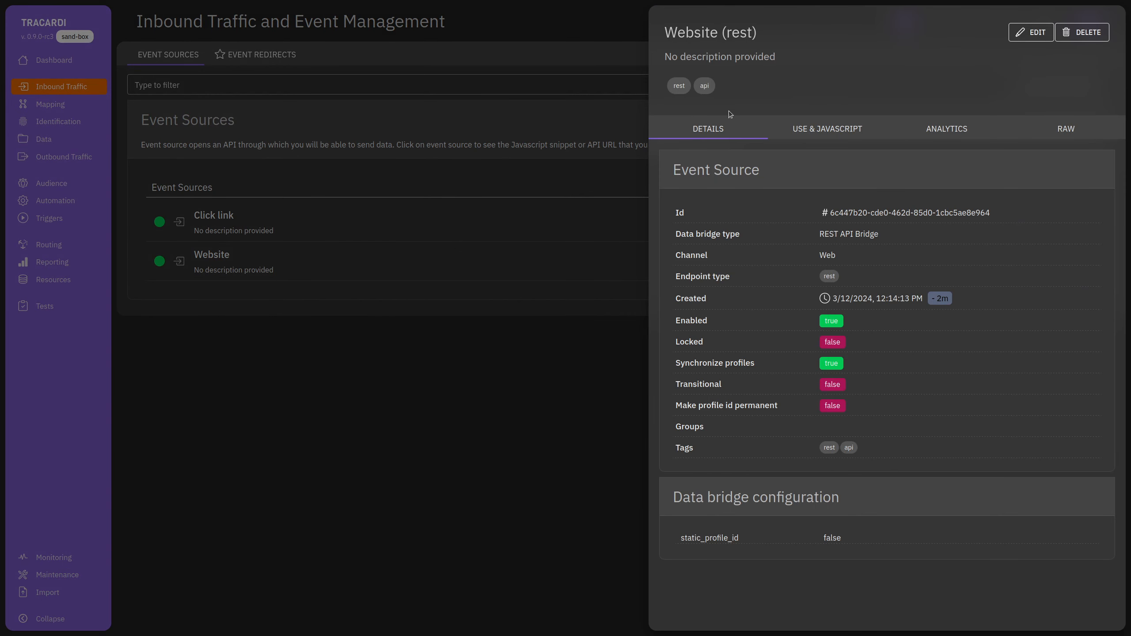
click(840, 130)
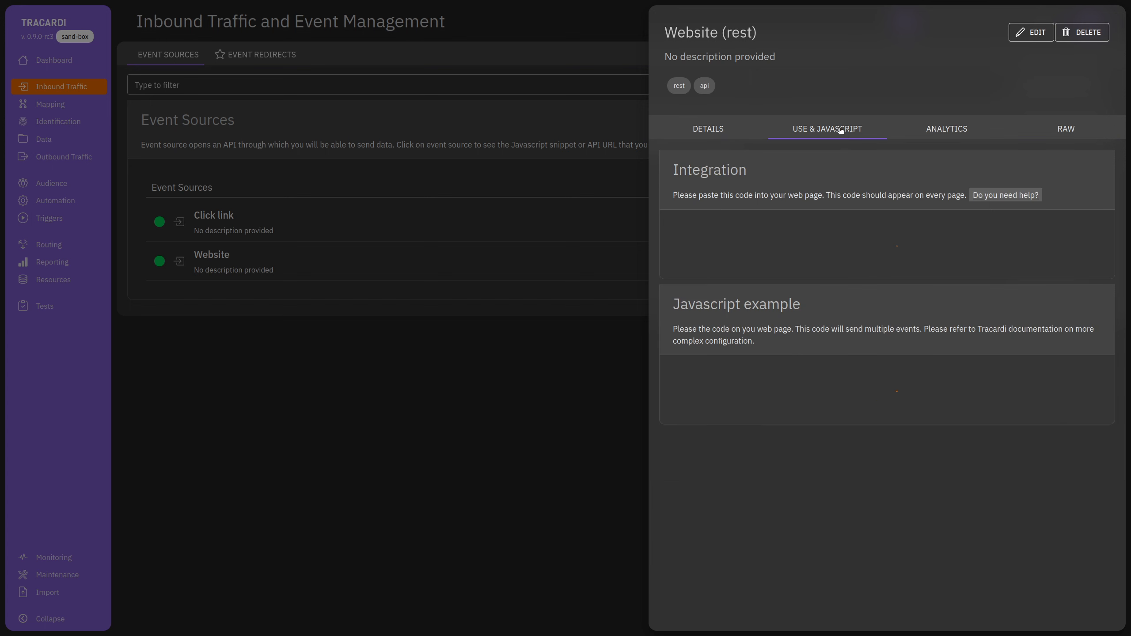
scroll(825, 355, down, 2)
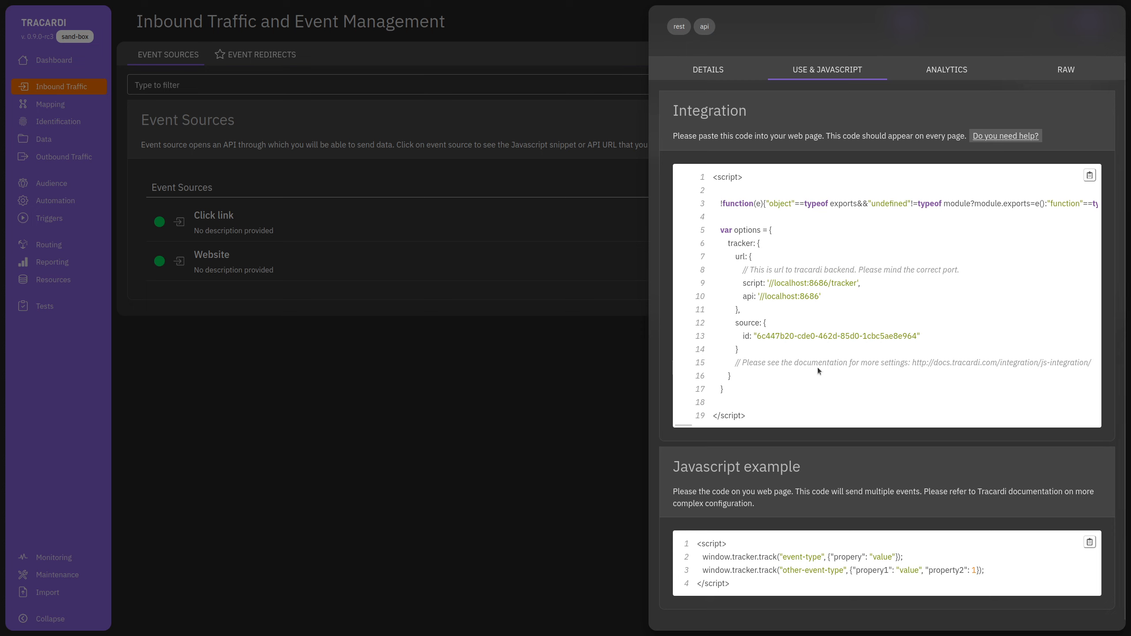
drag(713, 177, 776, 413)
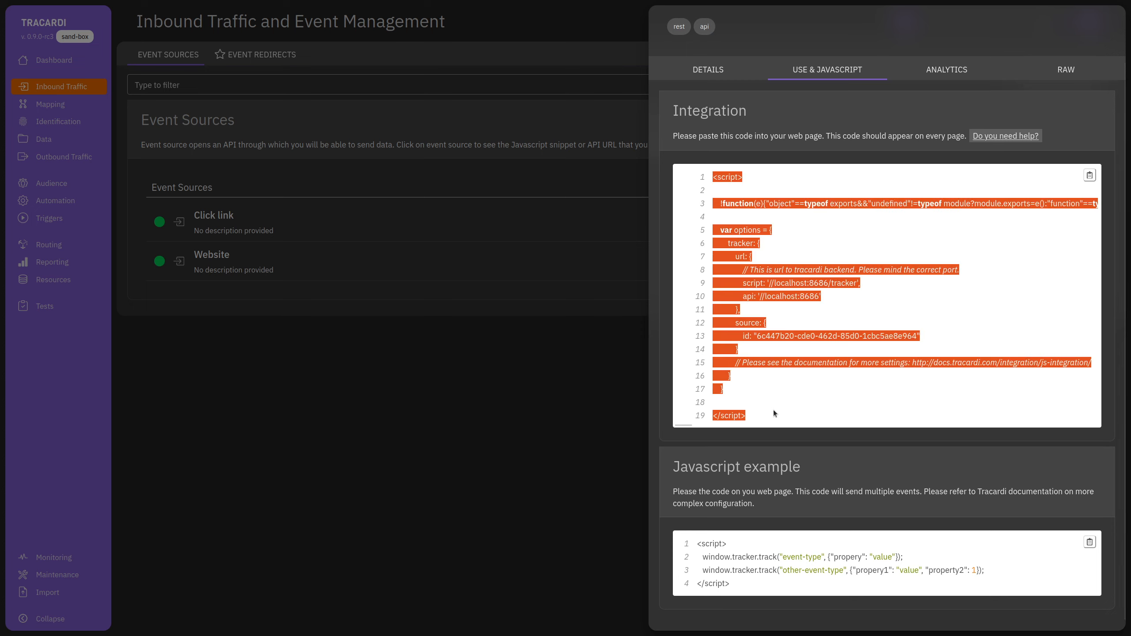
click(776, 413)
drag(728, 593, 694, 544)
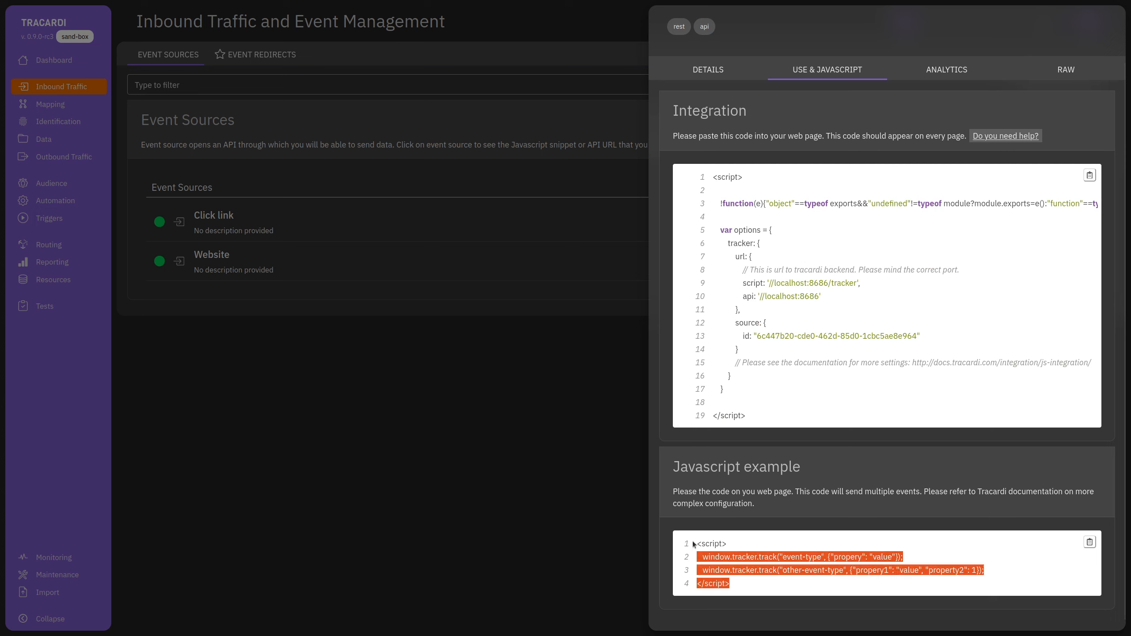
click(777, 579)
Highlight the example tracking call's properties, then go to the Testing page.
drag(707, 559, 896, 558)
click(790, 565)
click(820, 558)
click(928, 562)
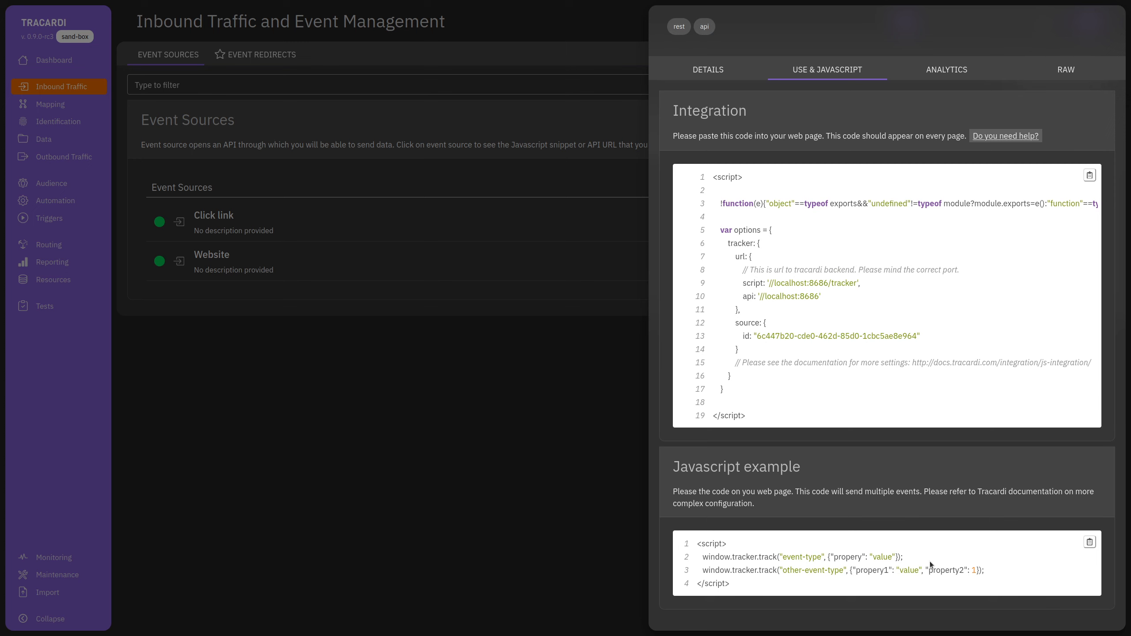
click(527, 410)
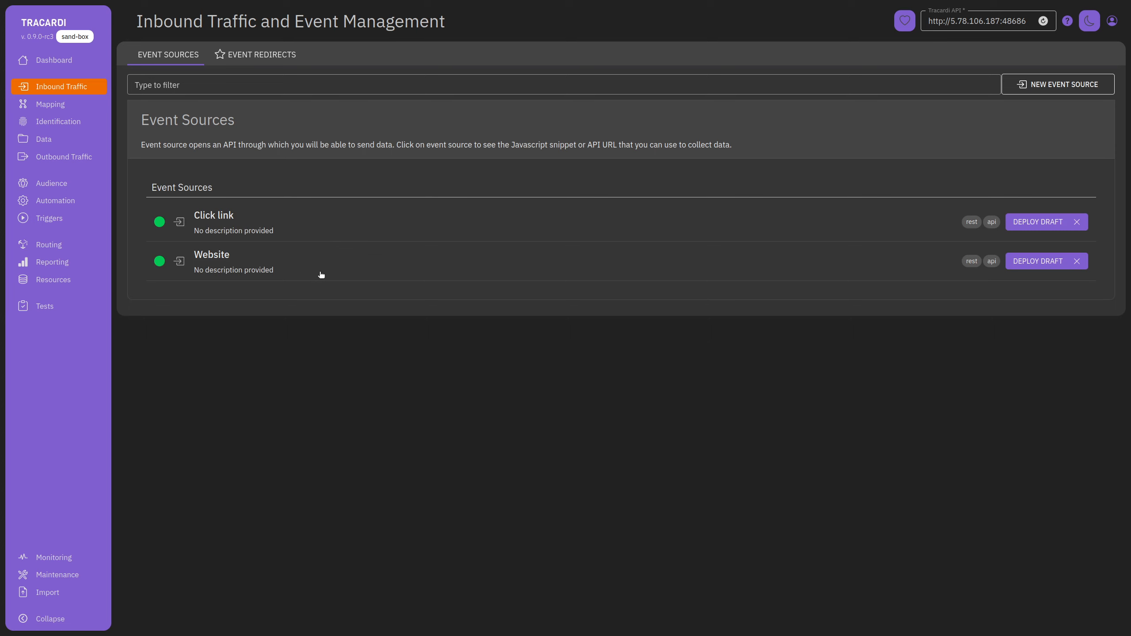
click(66, 306)
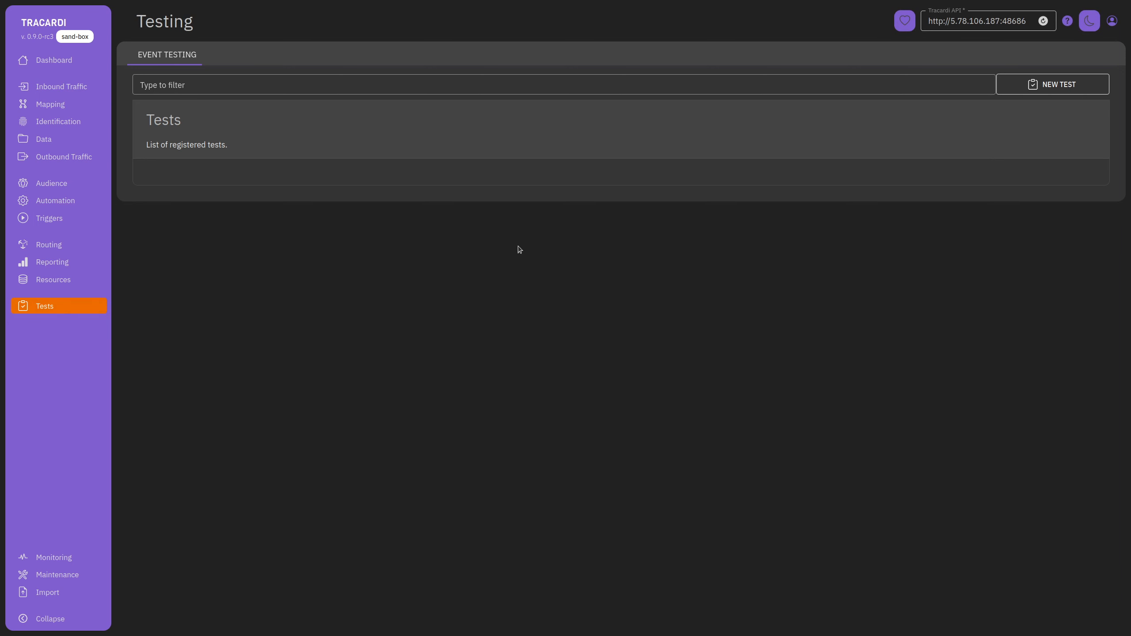
Start a new test using the Website (rest) source and the Page View event type.
click(1055, 85)
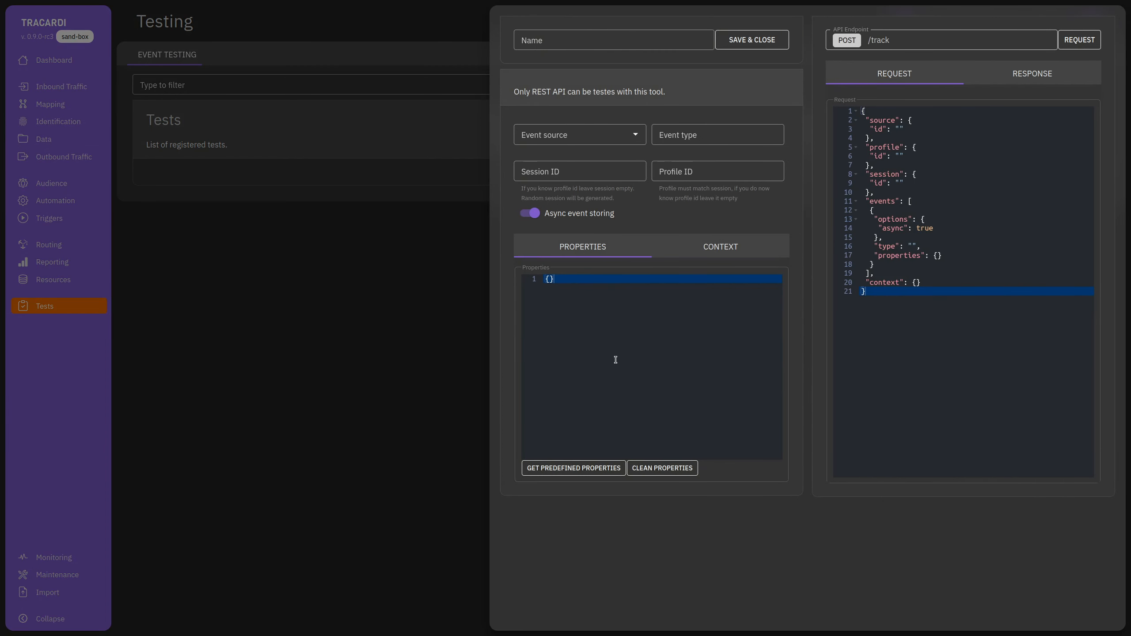
drag(859, 111, 866, 292)
click(852, 326)
click(596, 134)
click(572, 160)
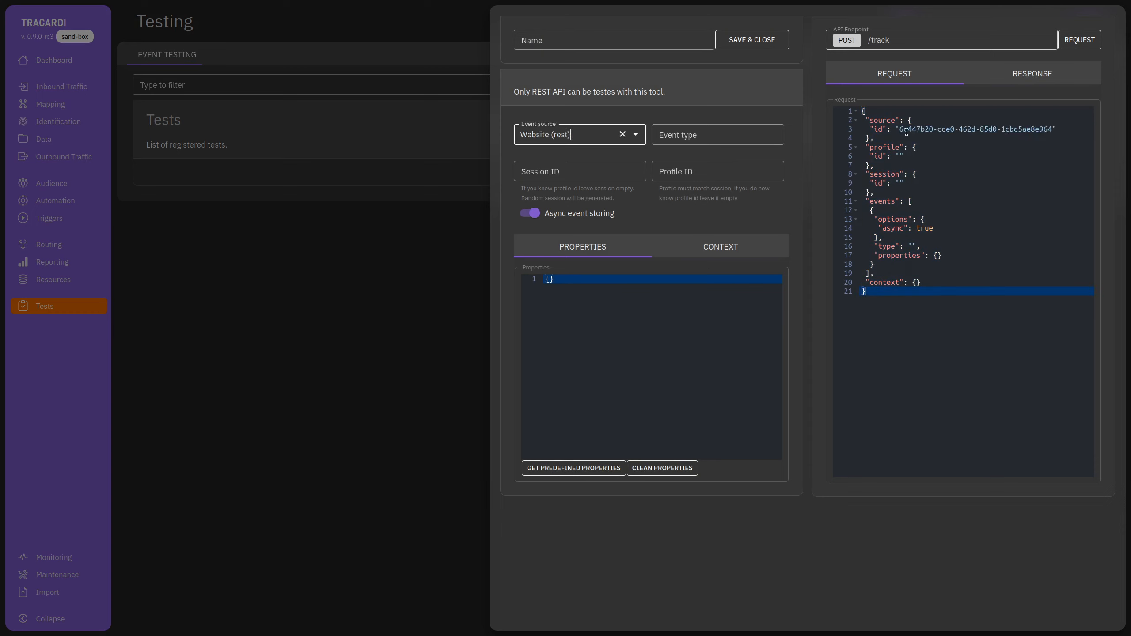
drag(900, 129, 1053, 129)
key(Down)
key(Down)
key(Down)
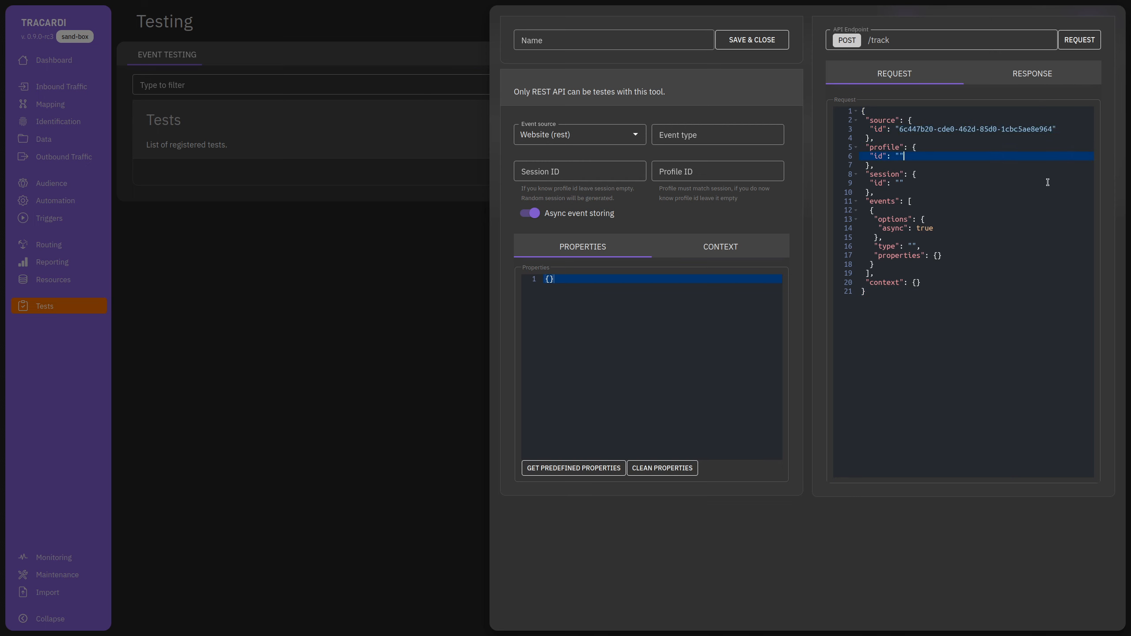
click(690, 144)
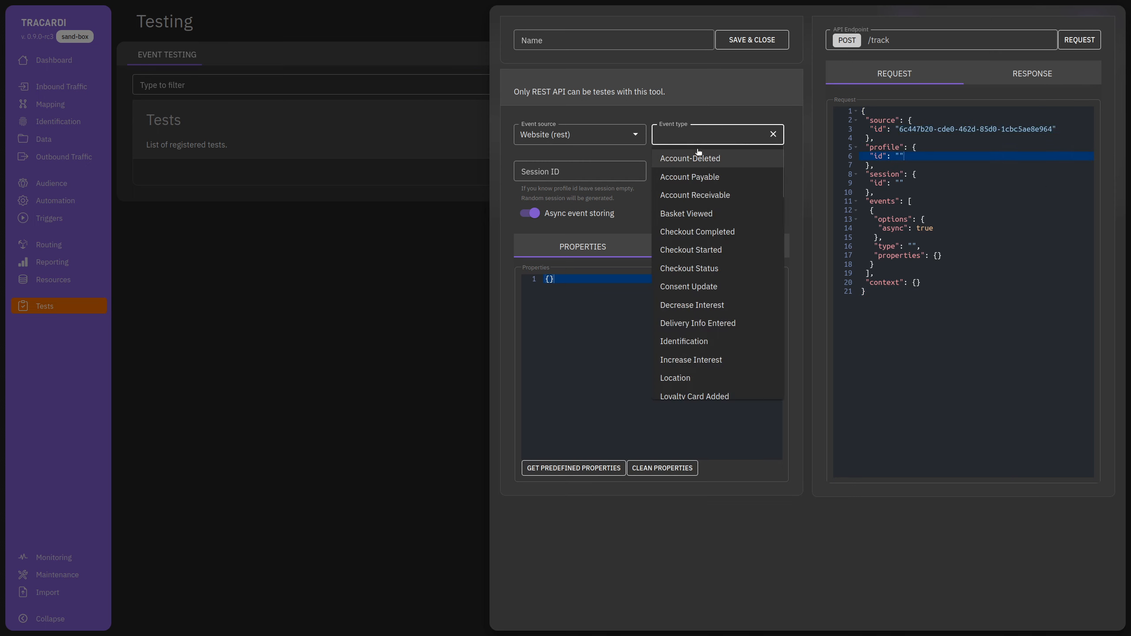
text(Pa)
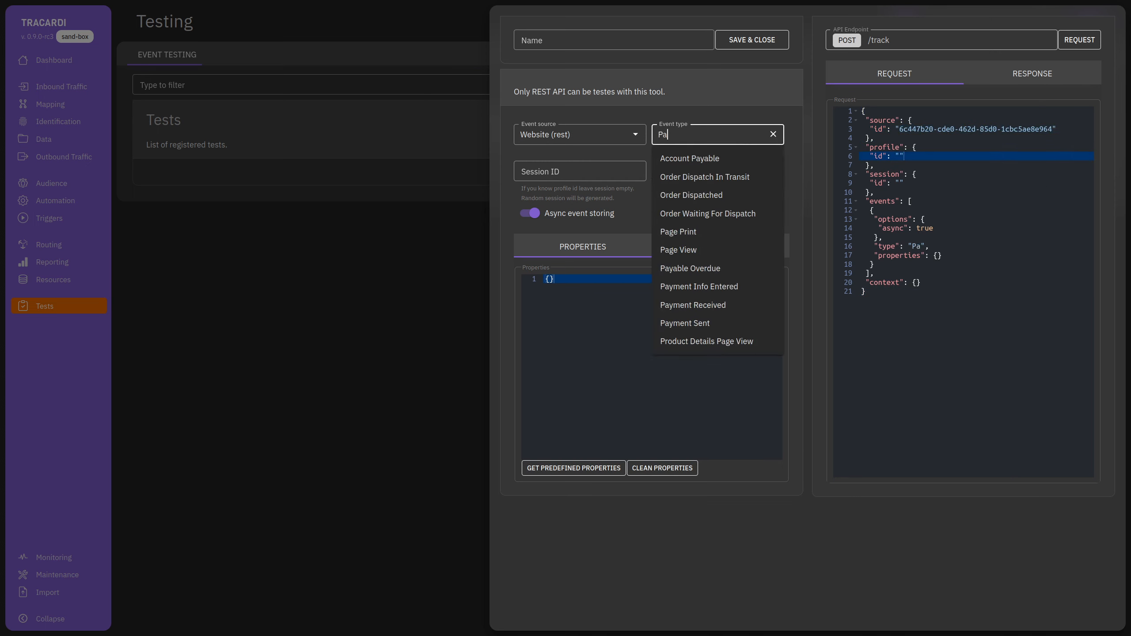
text(ge)
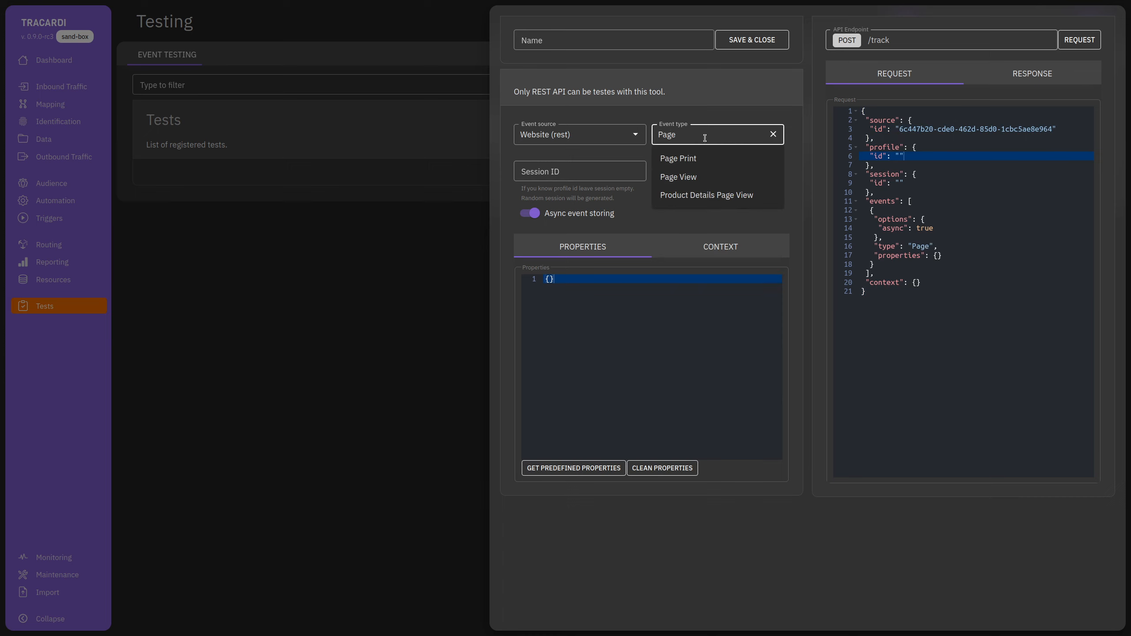
click(707, 177)
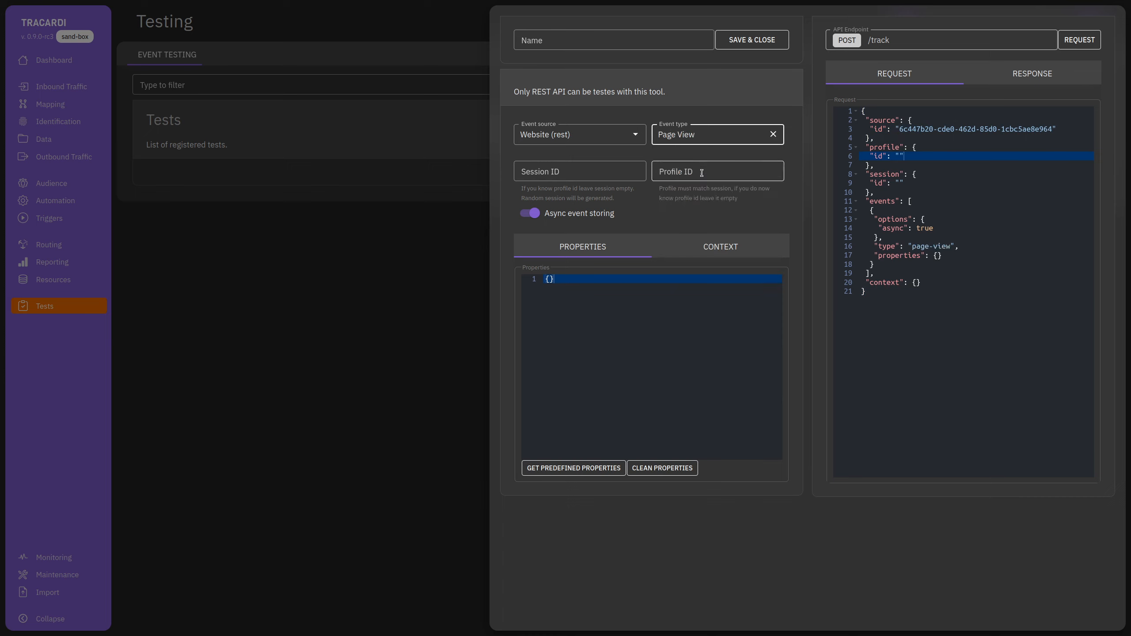
click(918, 263)
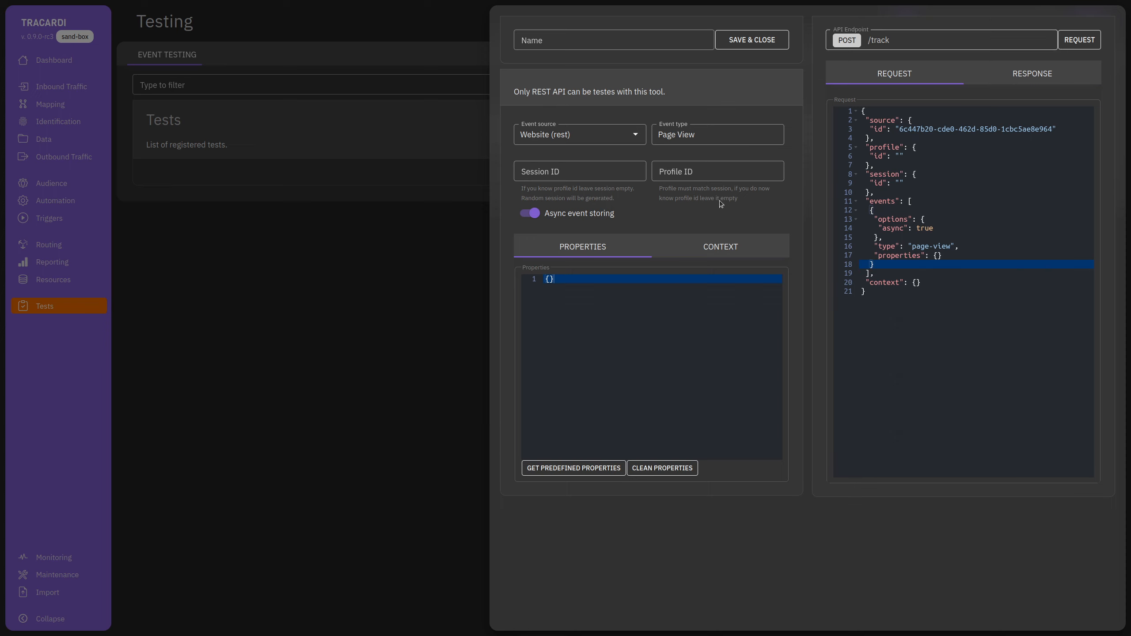
Name the test 'PV' and save and close it.
click(709, 168)
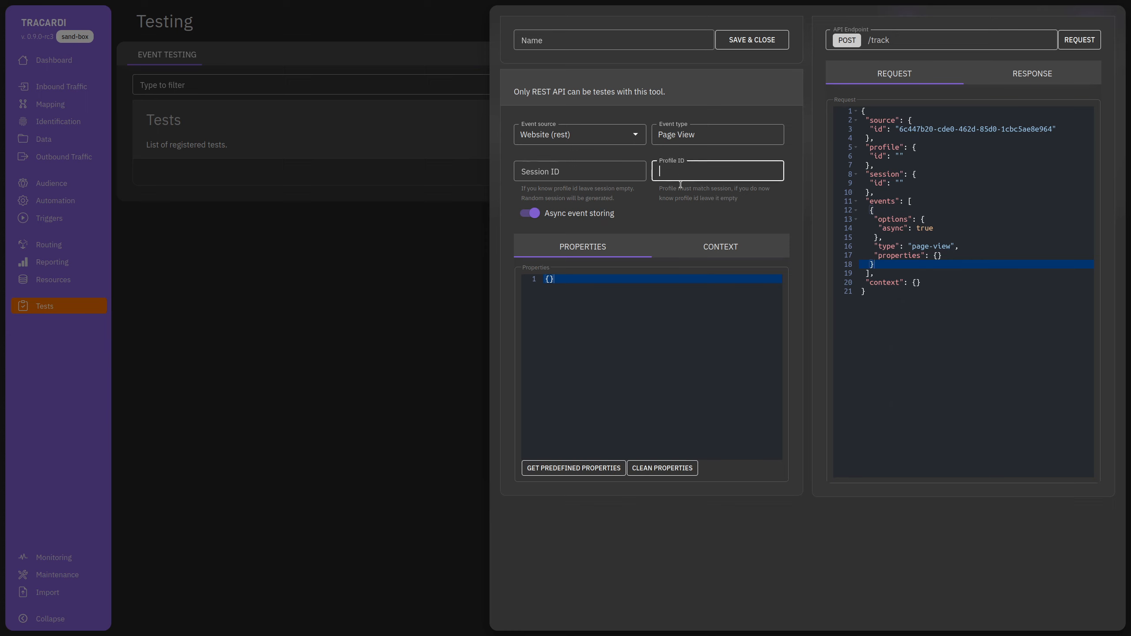
click(531, 170)
click(671, 172)
click(583, 43)
text(PV)
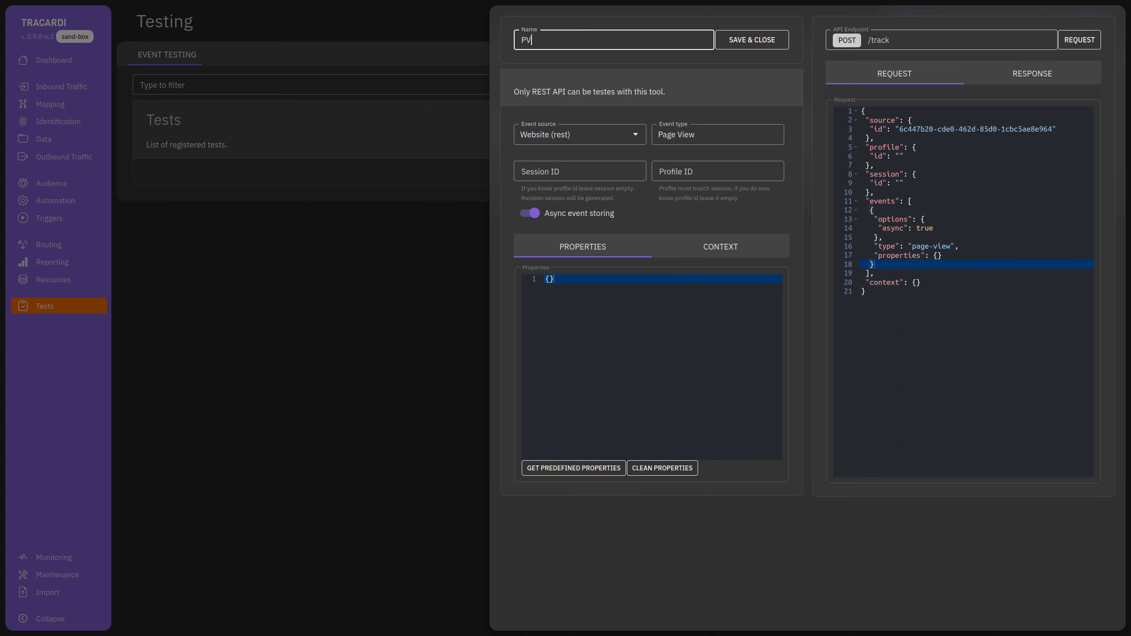
click(729, 41)
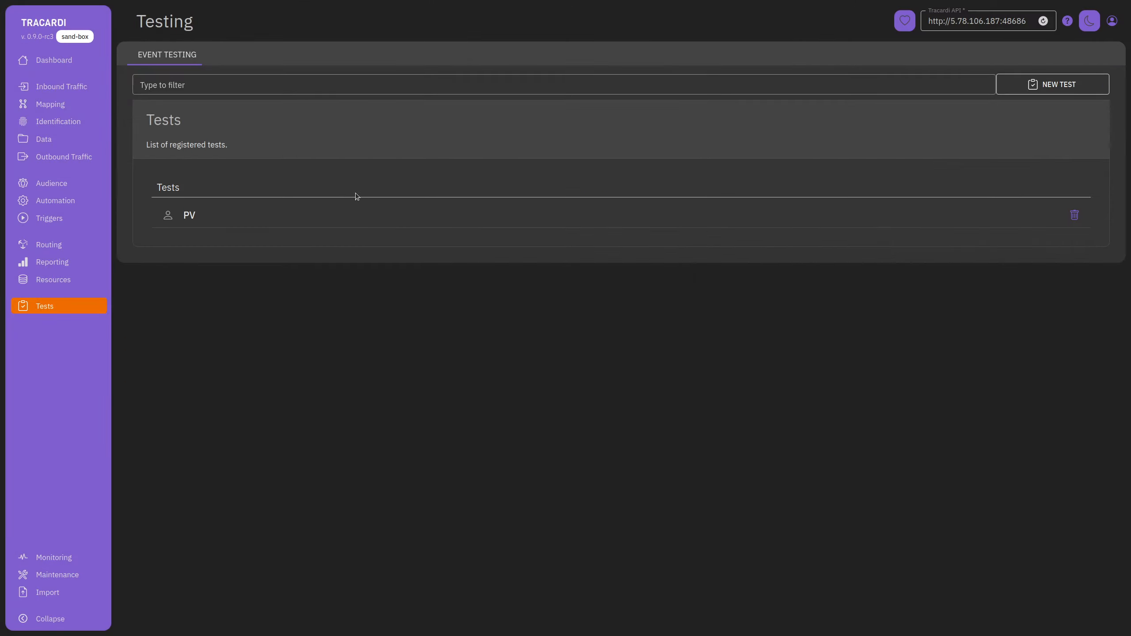
Reopen the PV test, load the predefined properties and delete the id property.
click(355, 201)
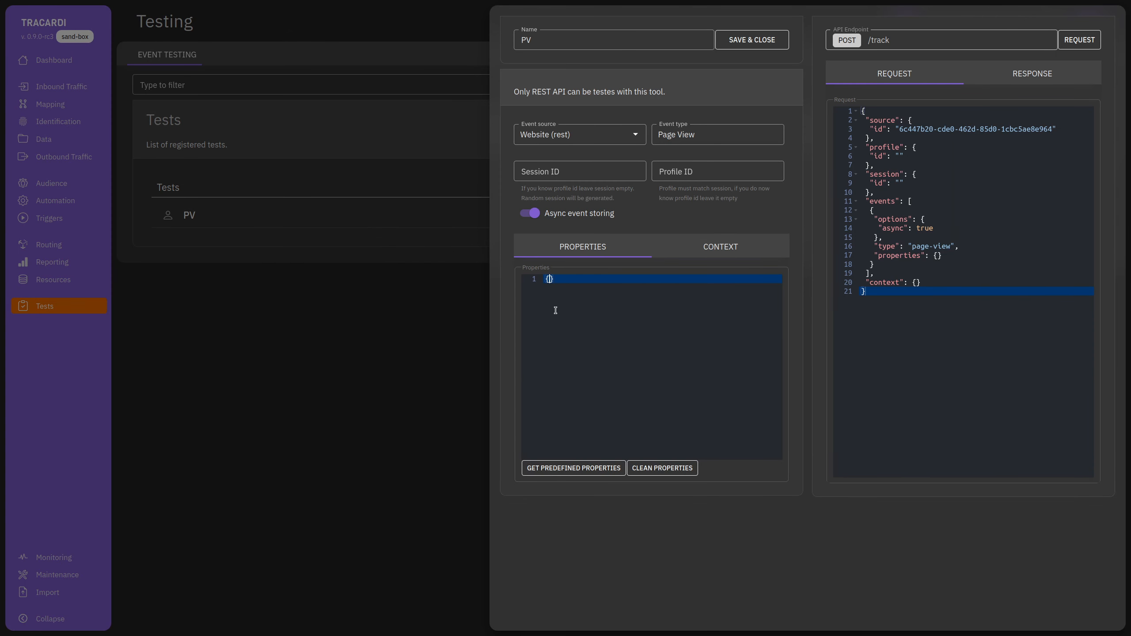
key(Return)
text("category)
click(576, 473)
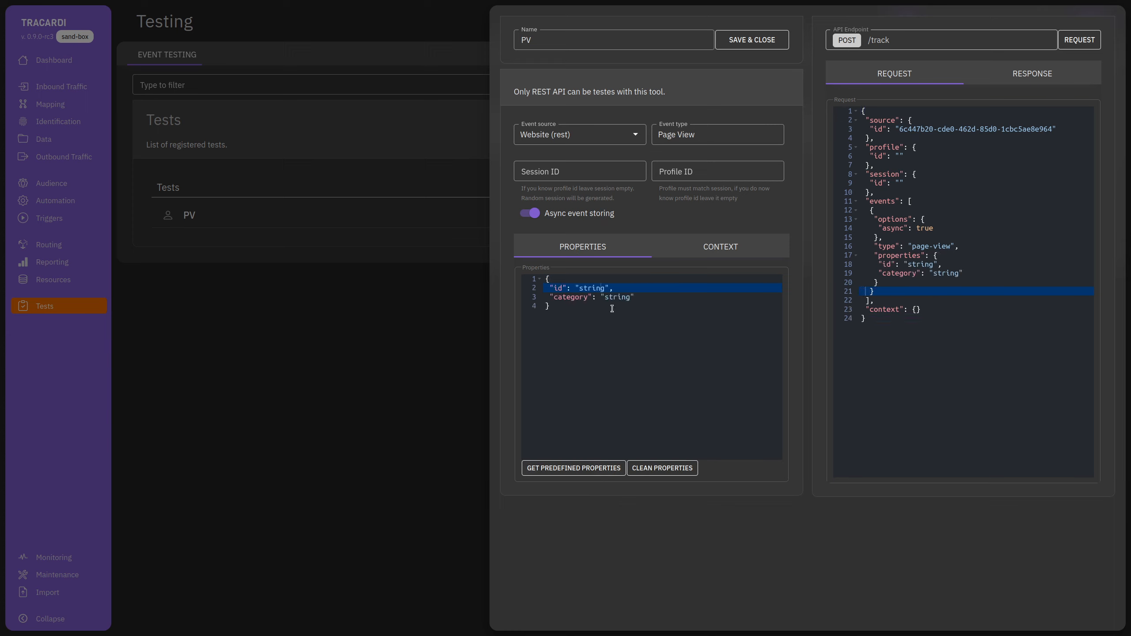
drag(614, 289, 523, 280)
click(629, 297)
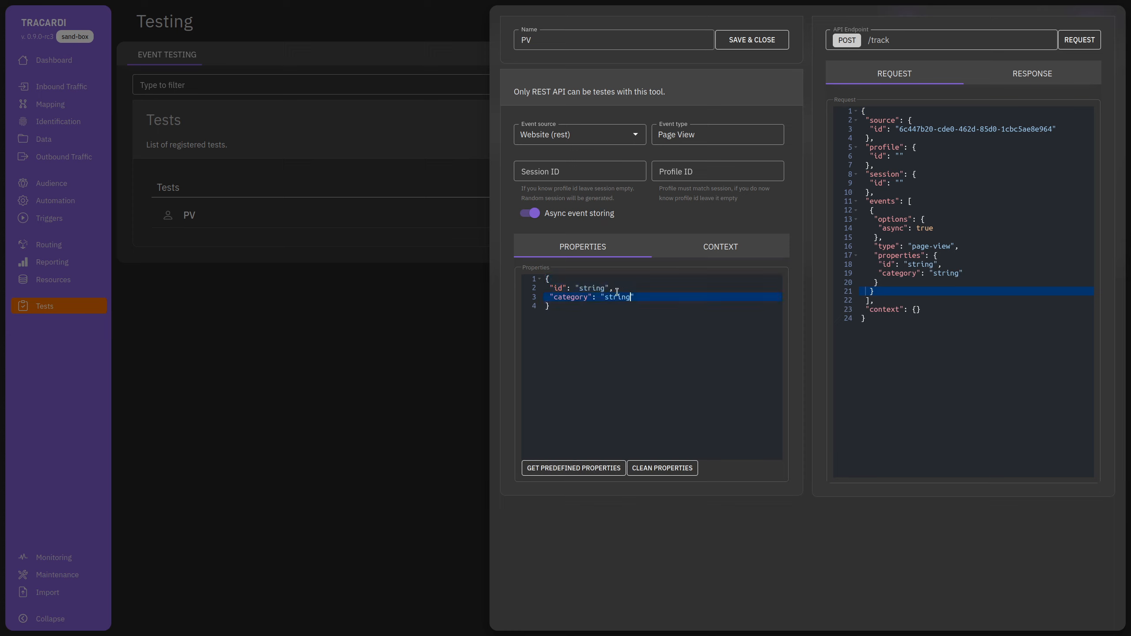
drag(614, 289, 541, 290)
key(BackSpace)
key(BackSpace)
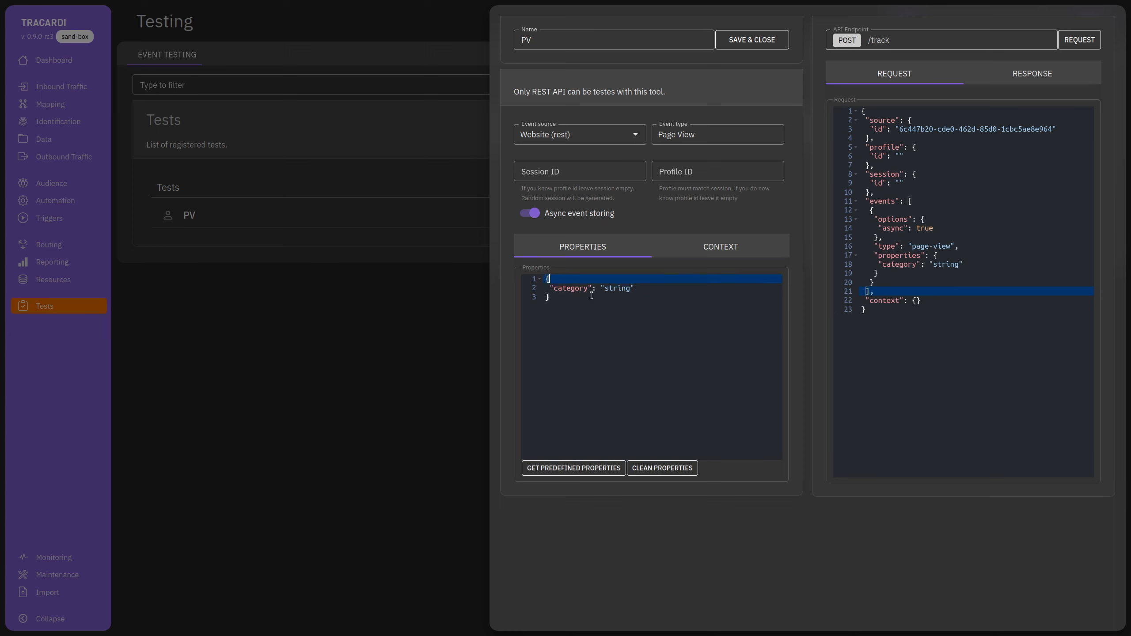
Set the category property's value to 'homepage'.
double_click(621, 289)
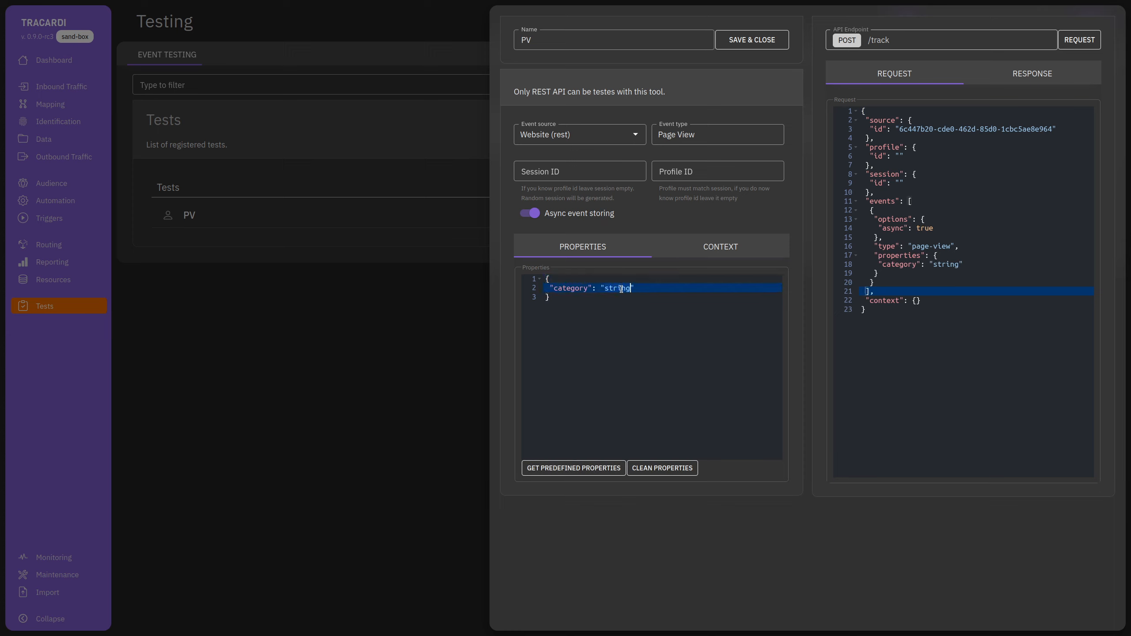
text(homepage)
key(ctrl+a)
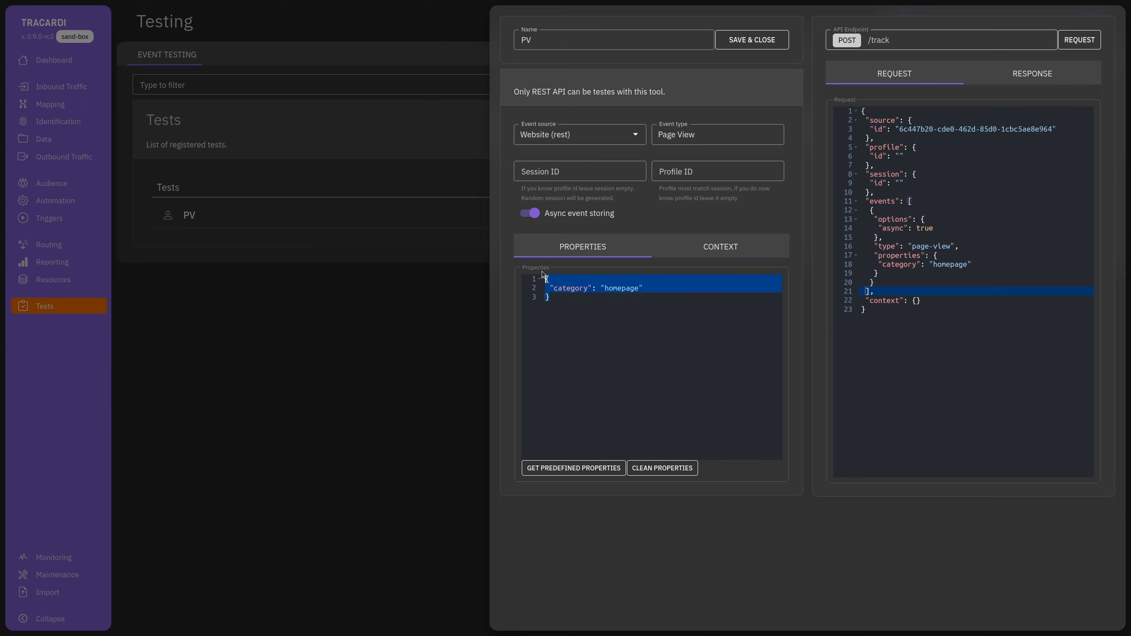
click(564, 308)
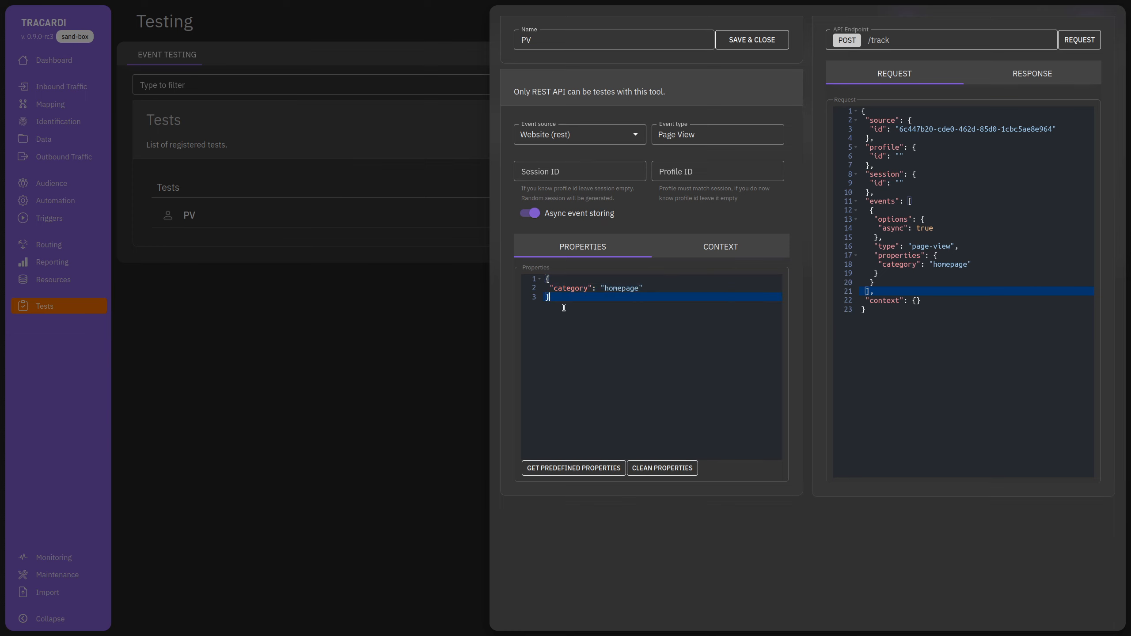
key(ctrl+a)
click(566, 312)
Send the PV test's /track request and check the returned profile and session ids.
click(1032, 74)
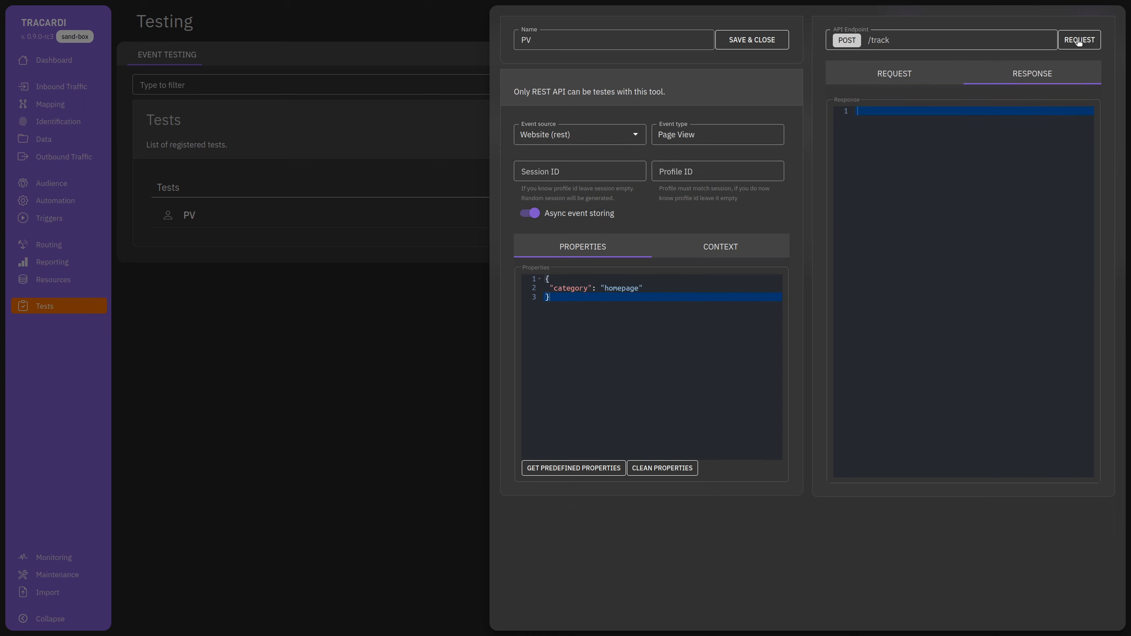
click(1078, 40)
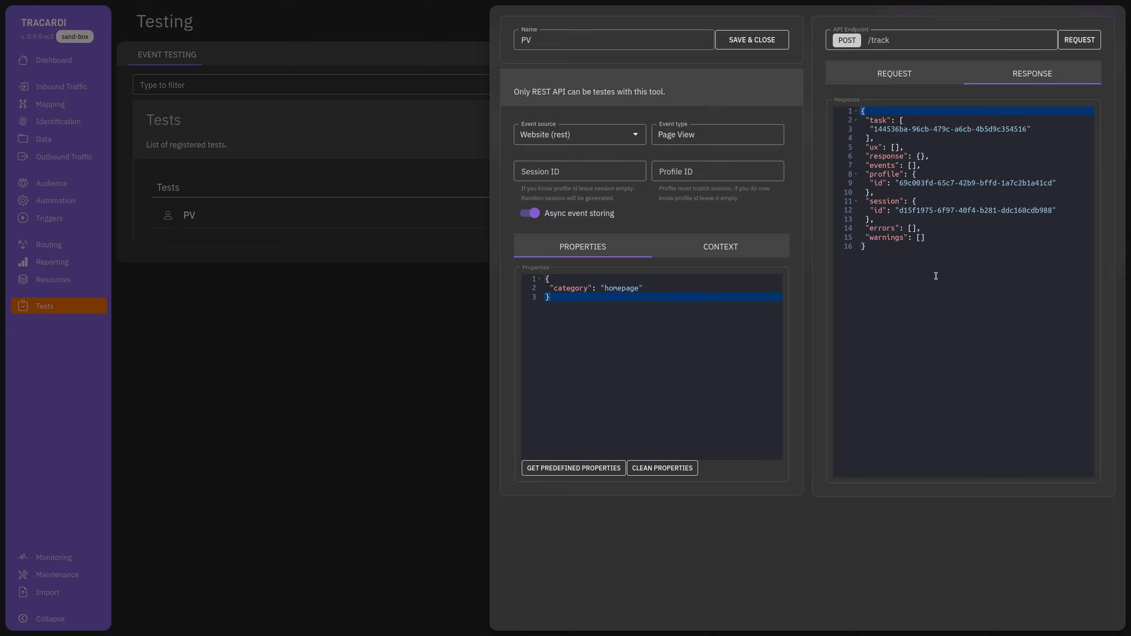
drag(897, 183, 1052, 182)
click(931, 234)
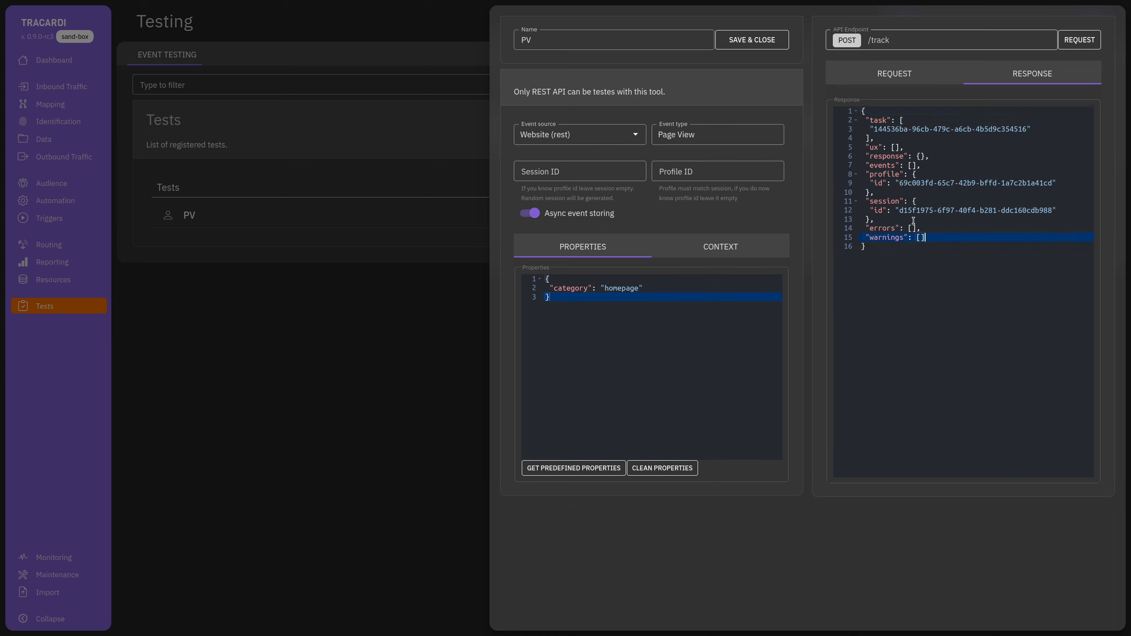
drag(898, 210, 1049, 211)
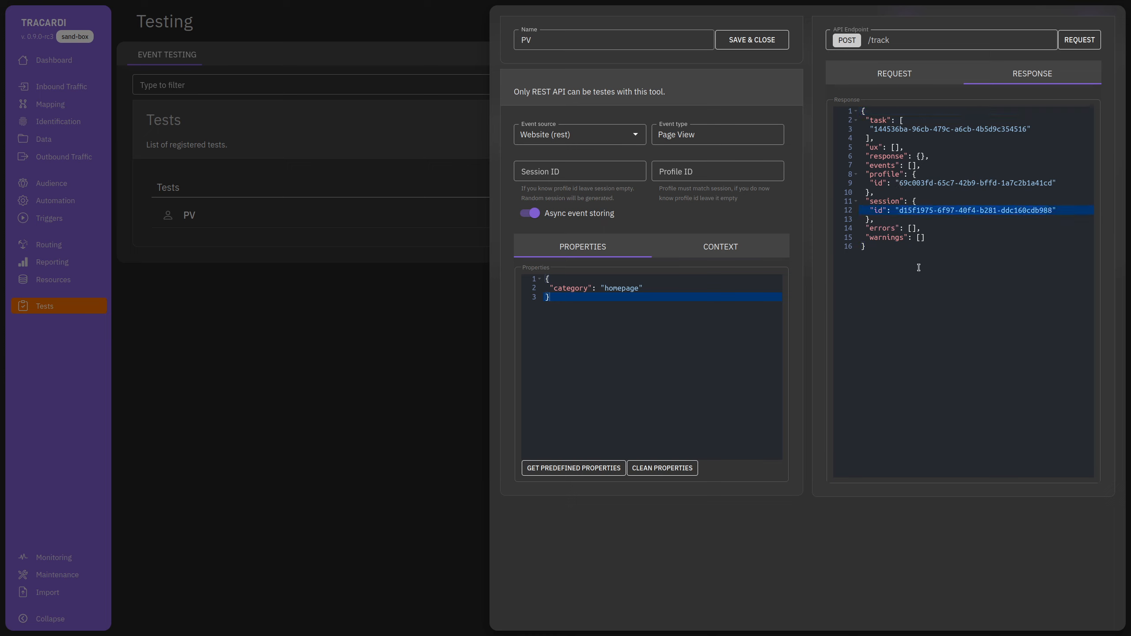
click(436, 313)
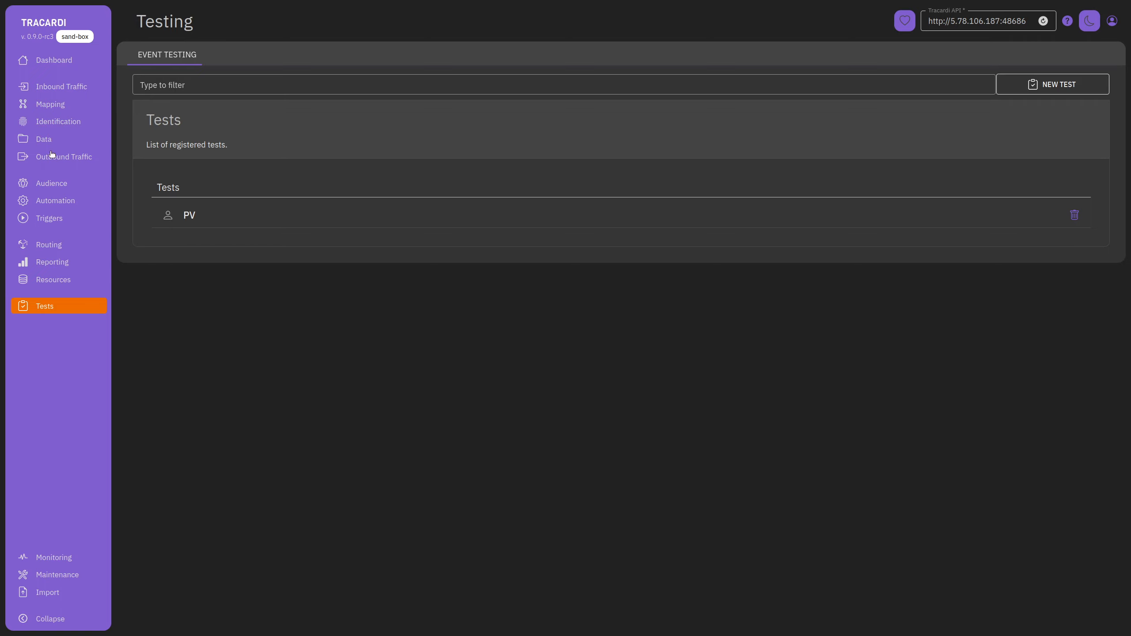
click(47, 139)
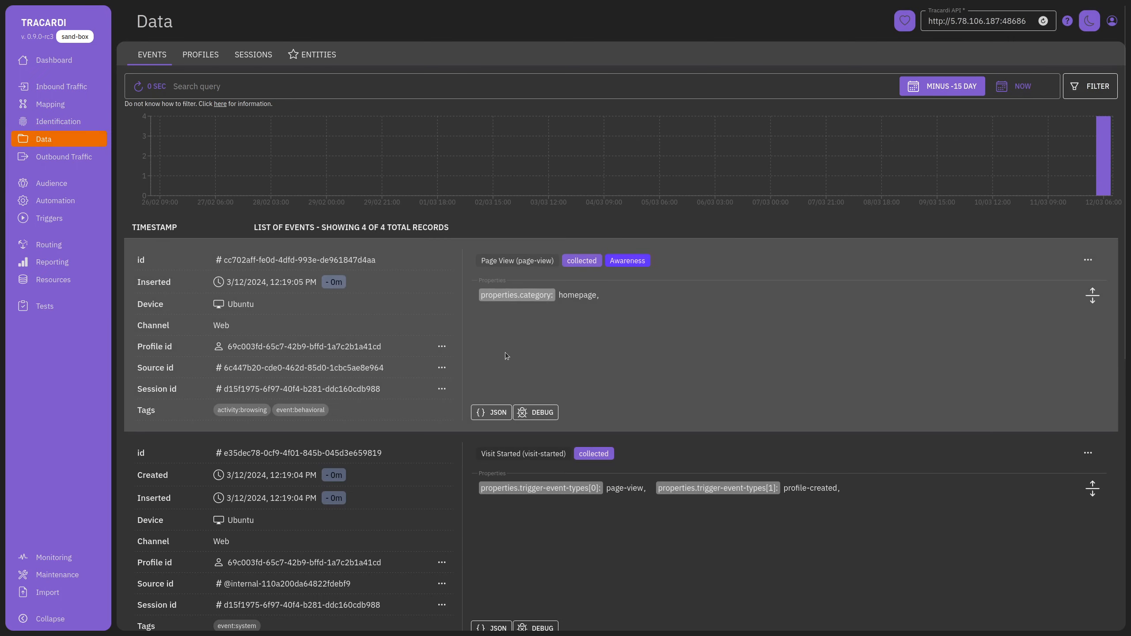
scroll(442, 444, down, 10)
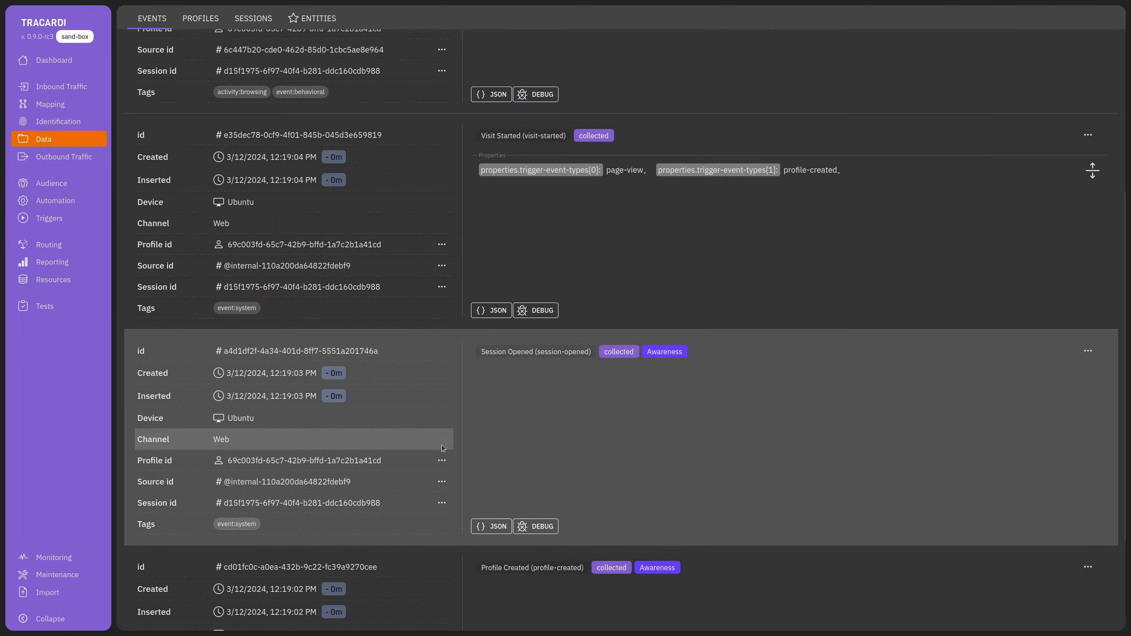
scroll(469, 536, up, 10)
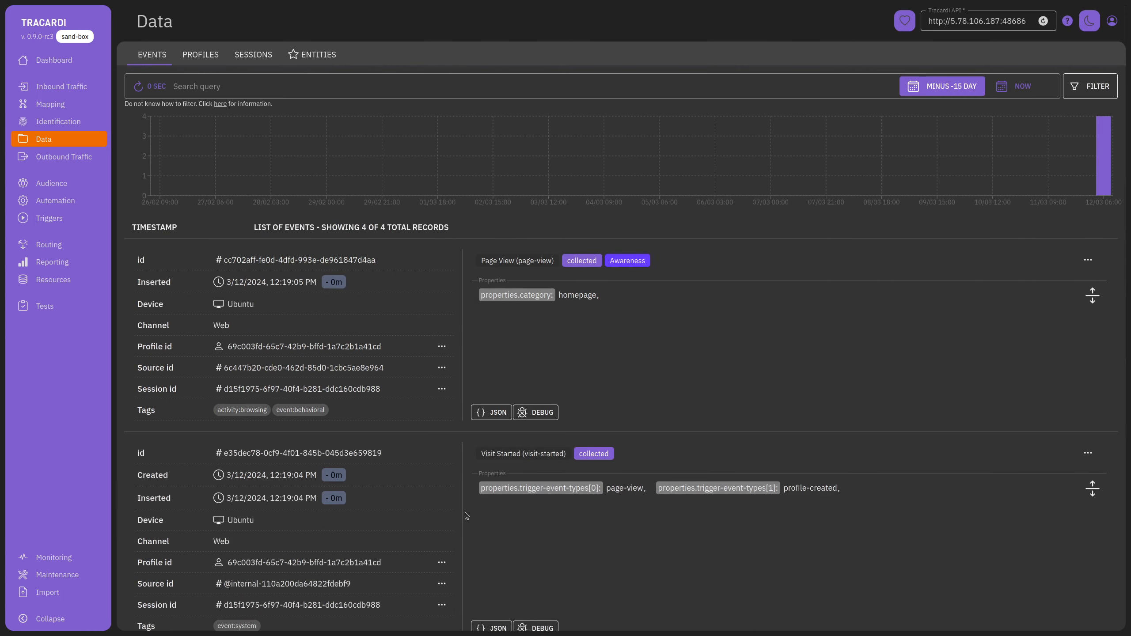
scroll(561, 446, down, 10)
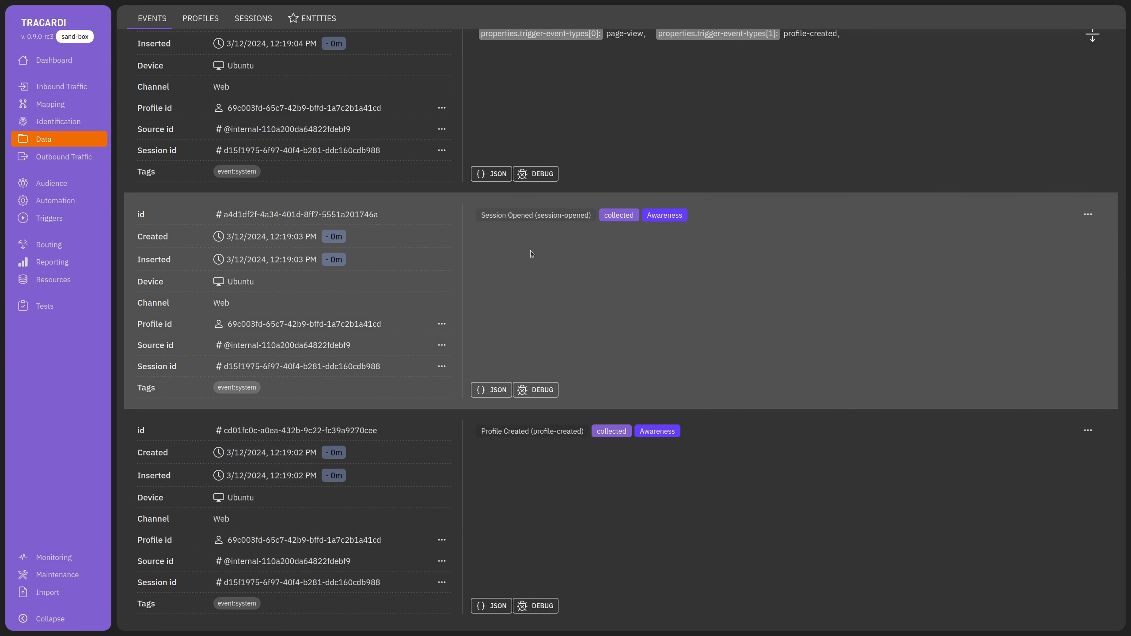
scroll(503, 233, up, 3)
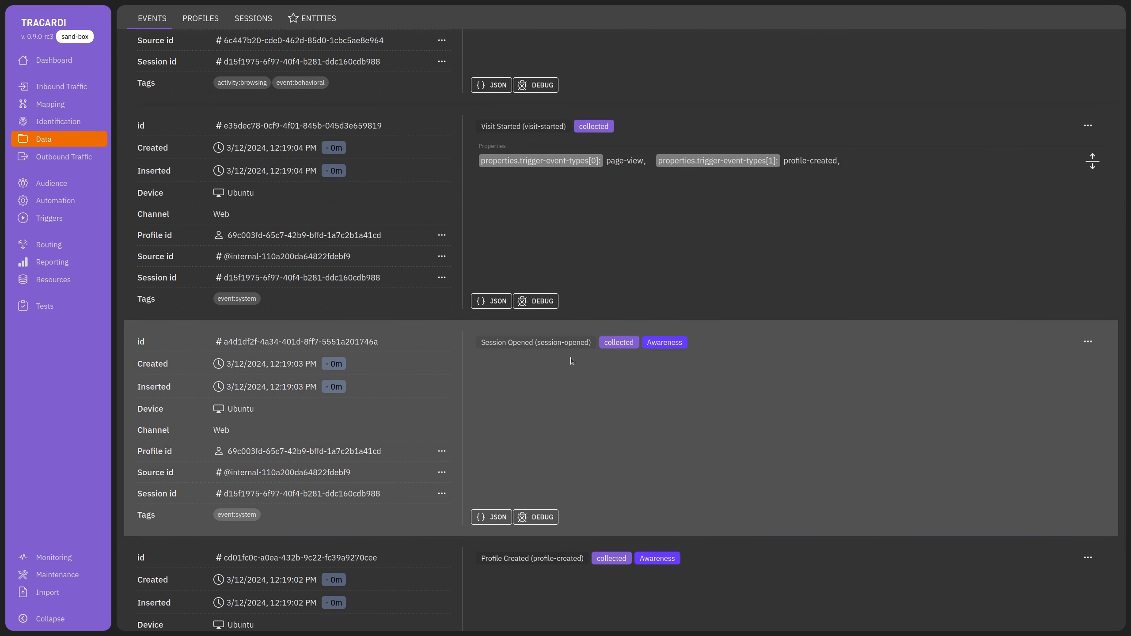
scroll(490, 255, up, 3)
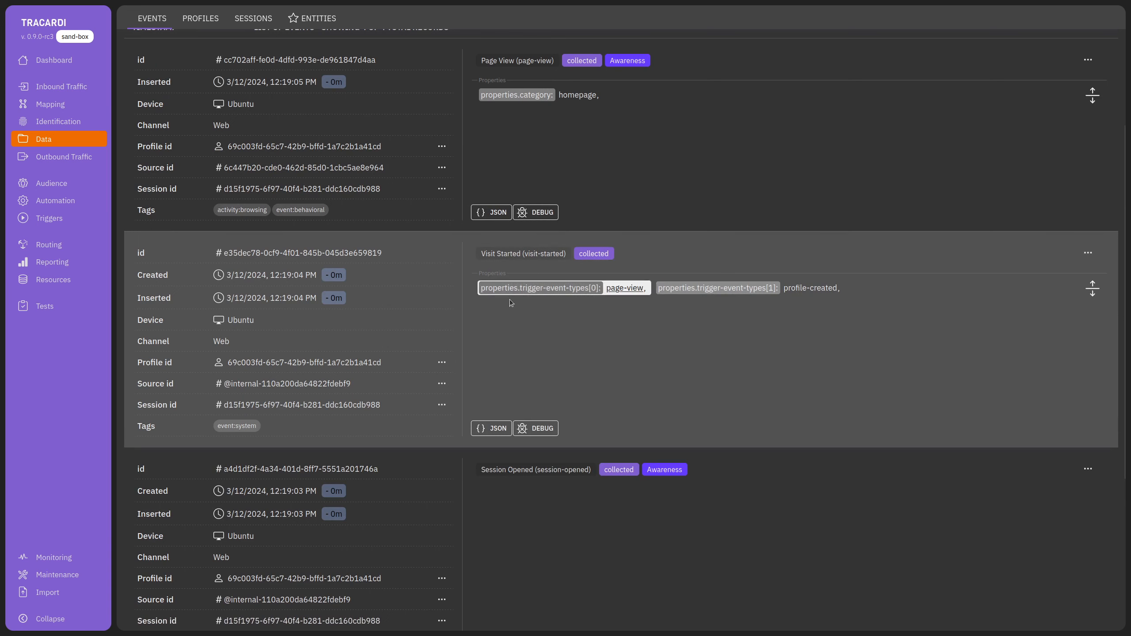
scroll(533, 530, down, 6)
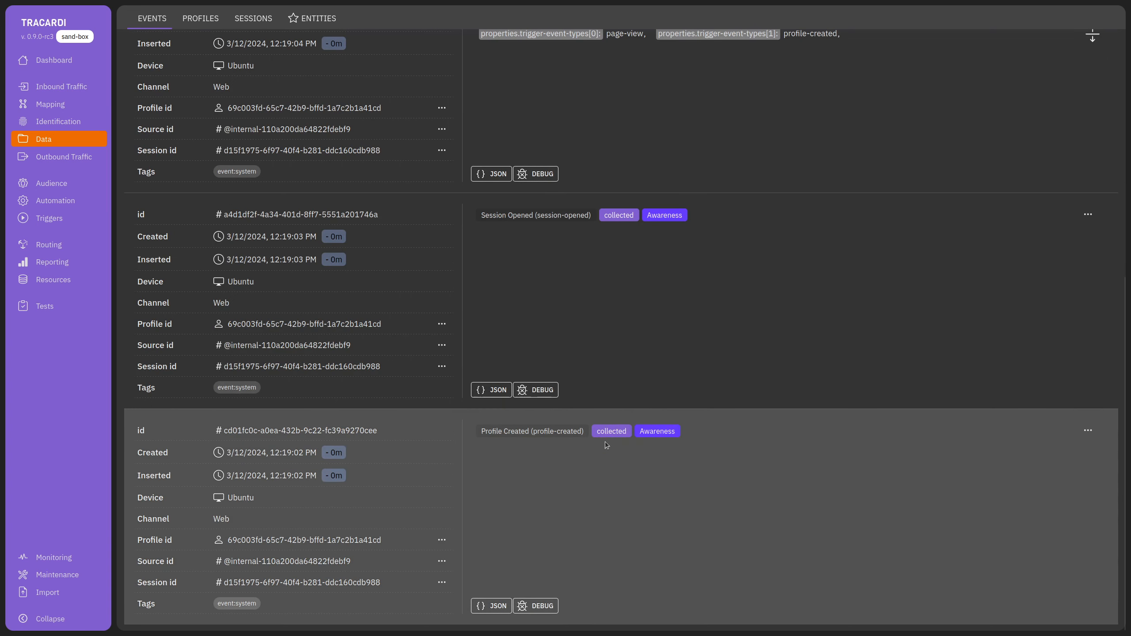
scroll(592, 443, up, 5)
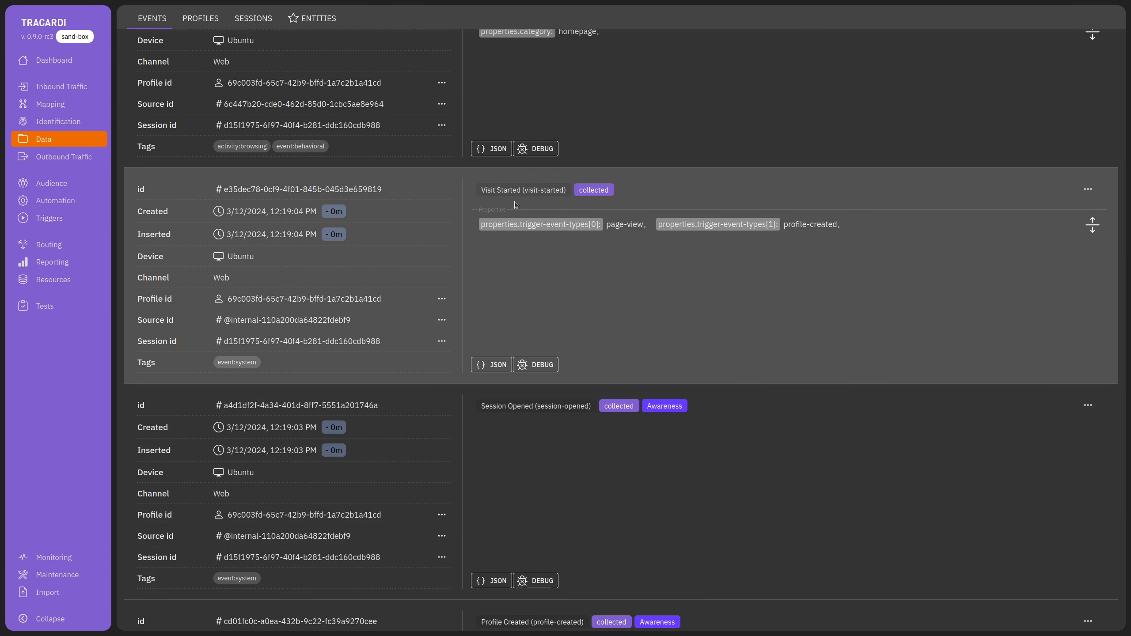
scroll(547, 490, down, 5)
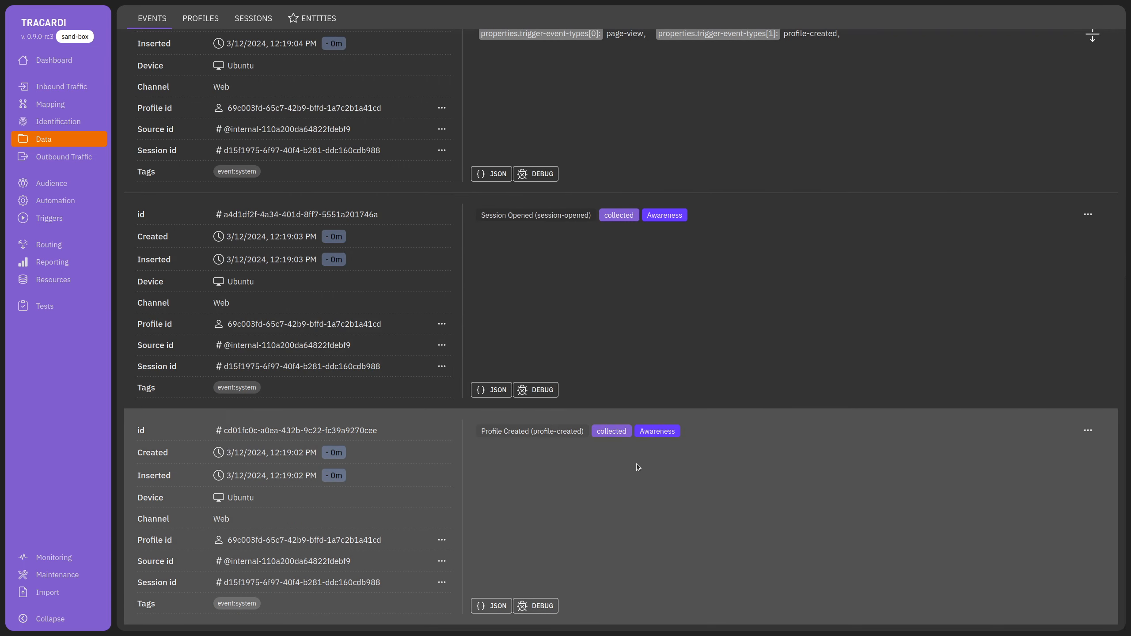
scroll(605, 454, up, 8)
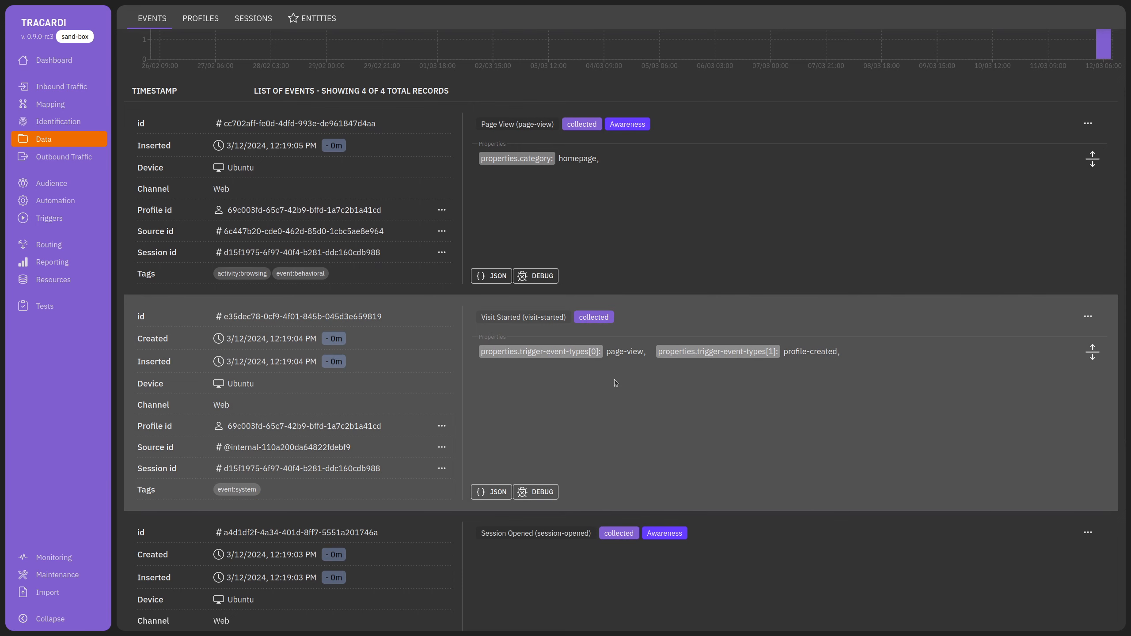
scroll(614, 379, up, 3)
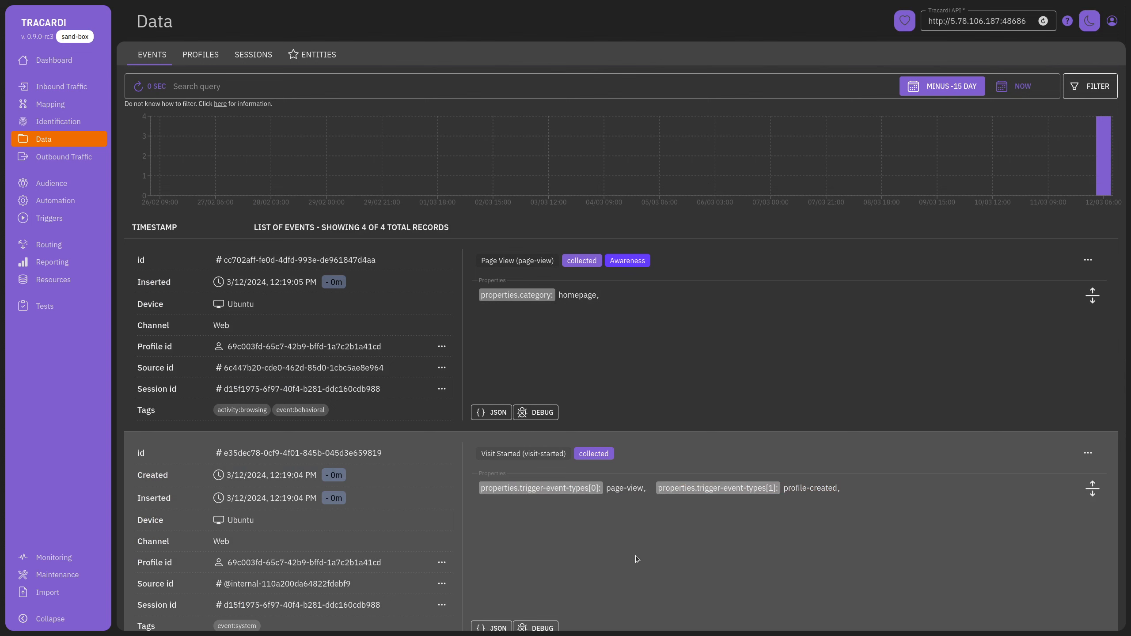
scroll(636, 557, down, 3)
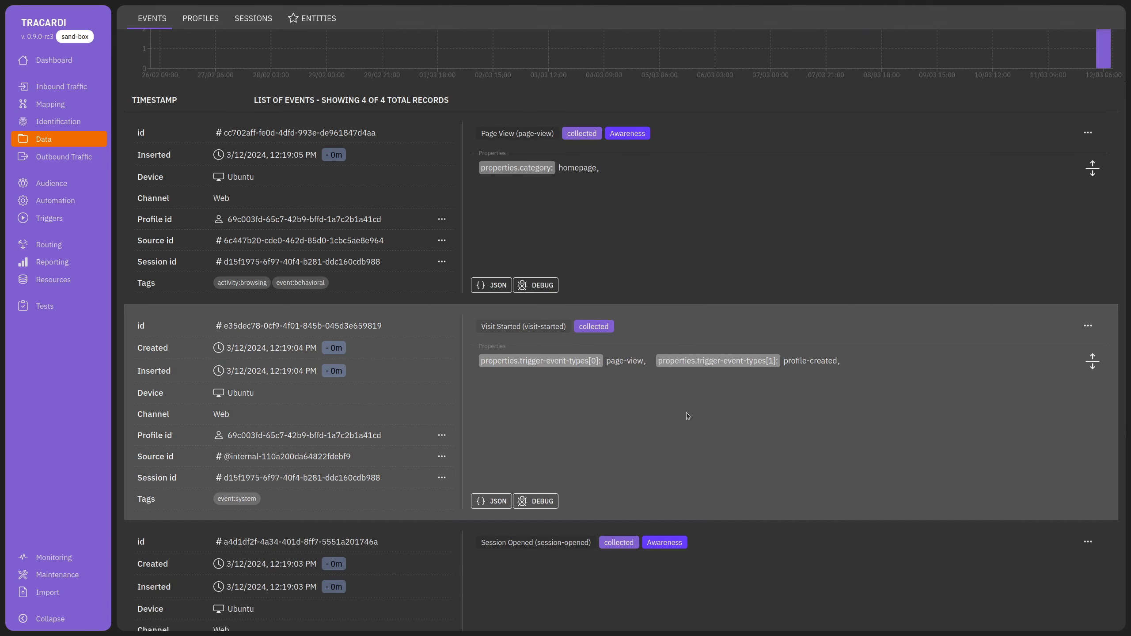
scroll(795, 442, down, 3)
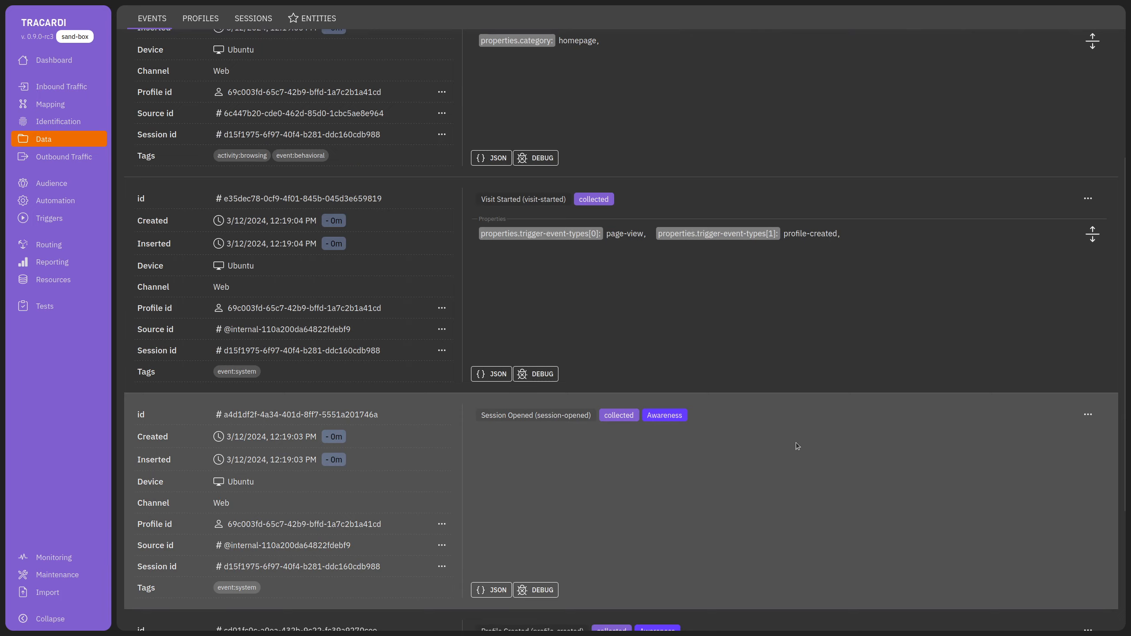
scroll(796, 444, down, 5)
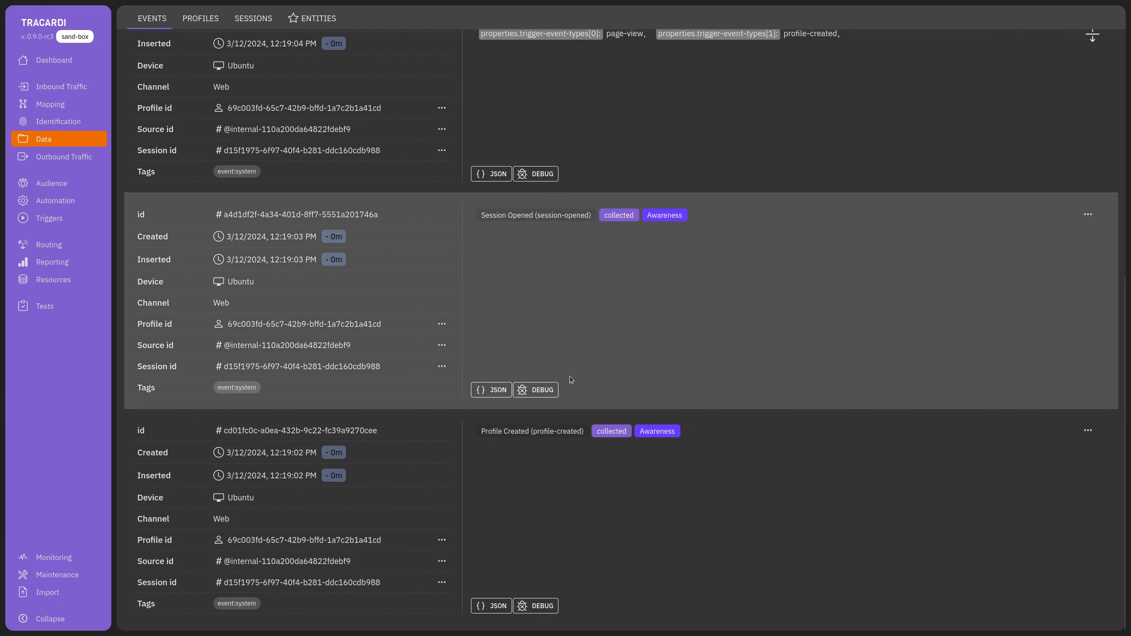
scroll(569, 377, up, 10)
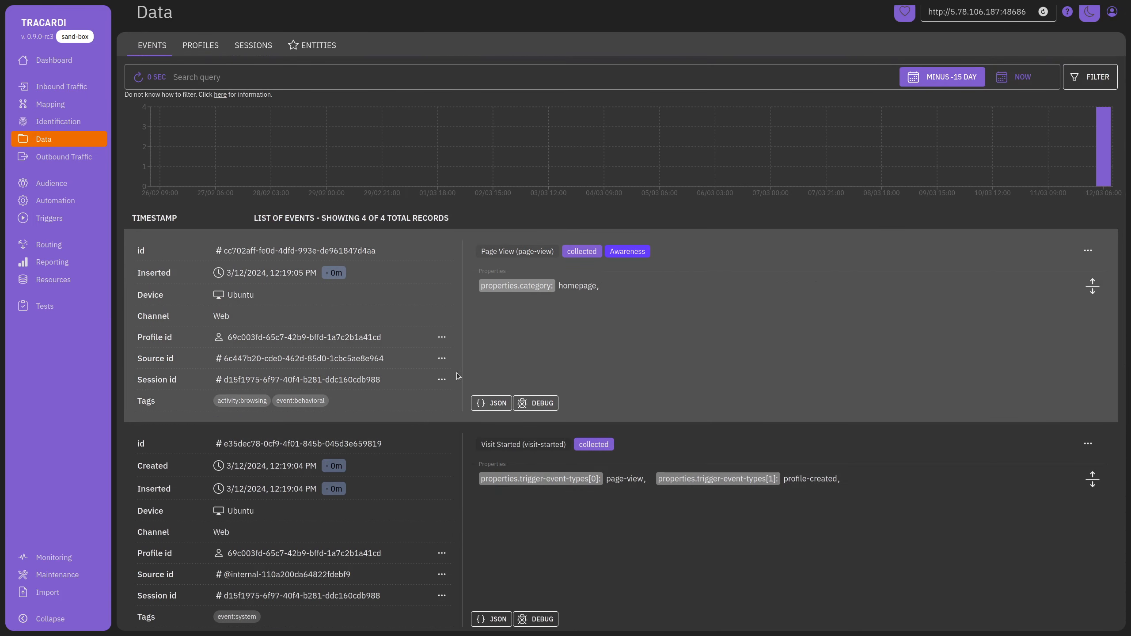
Open the event's Anonymous profile and check its empty contacts, traits, last geo and media tabs.
click(442, 337)
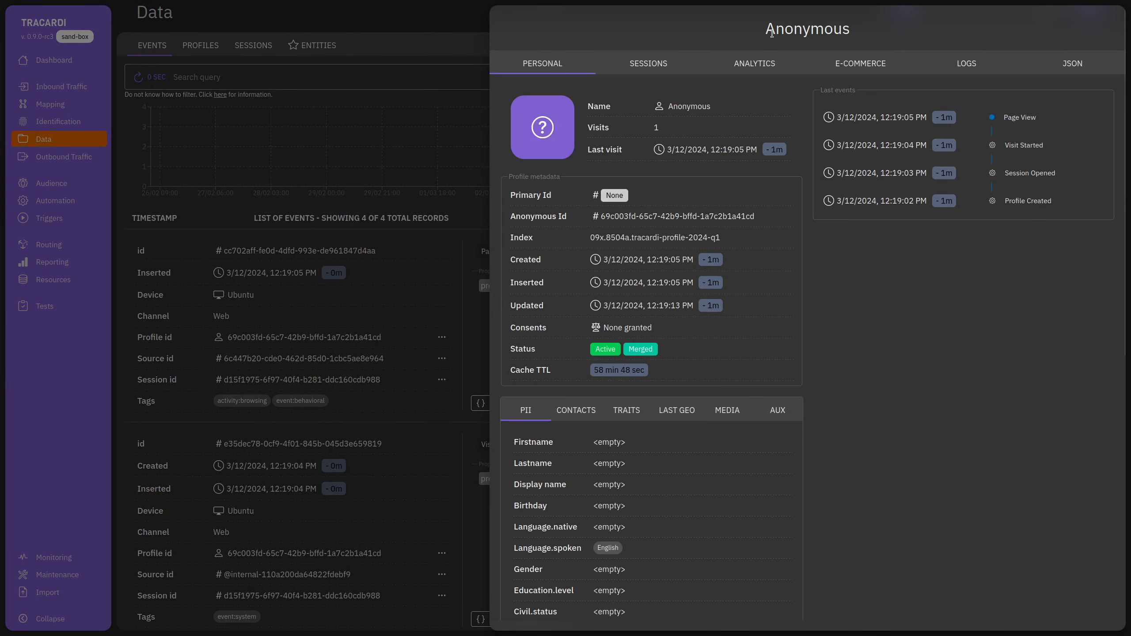
drag(772, 34, 890, 28)
click(926, 111)
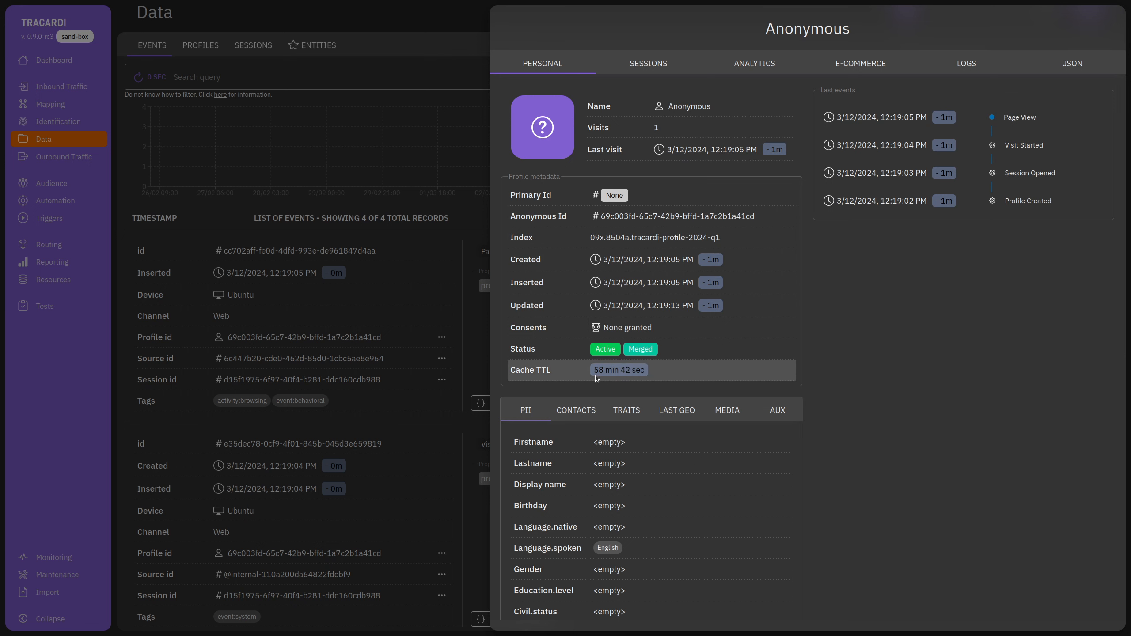
scroll(634, 449, down, 4)
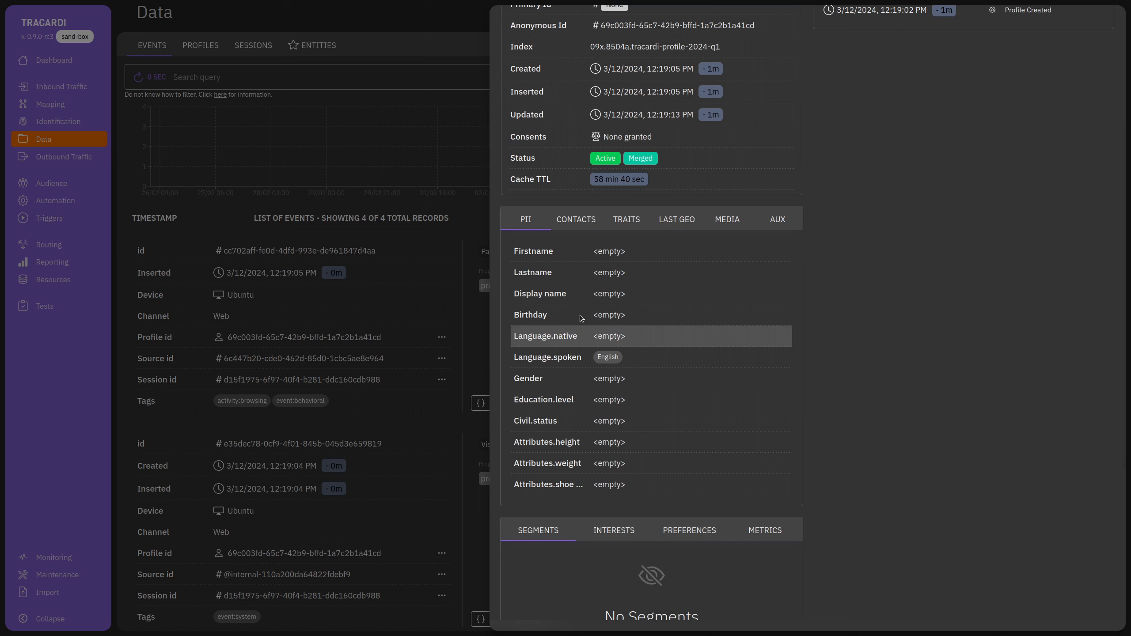
click(576, 222)
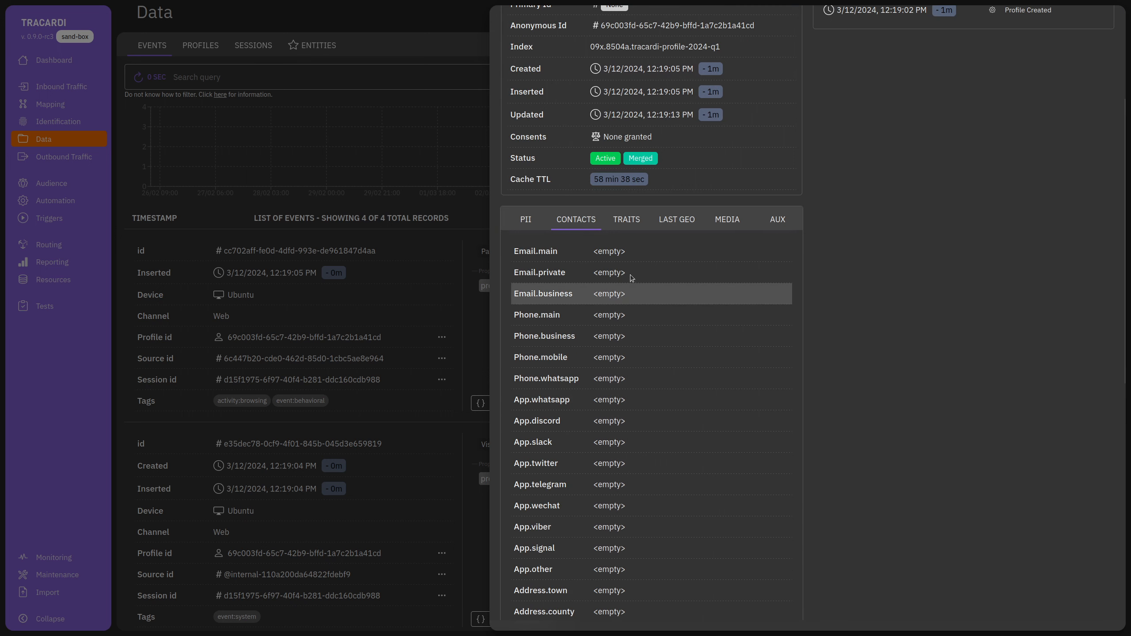
click(628, 221)
click(677, 220)
click(732, 223)
Review the profile's Geo.markets aux data, loyalty card, identifiers and anonymous ids.
click(773, 224)
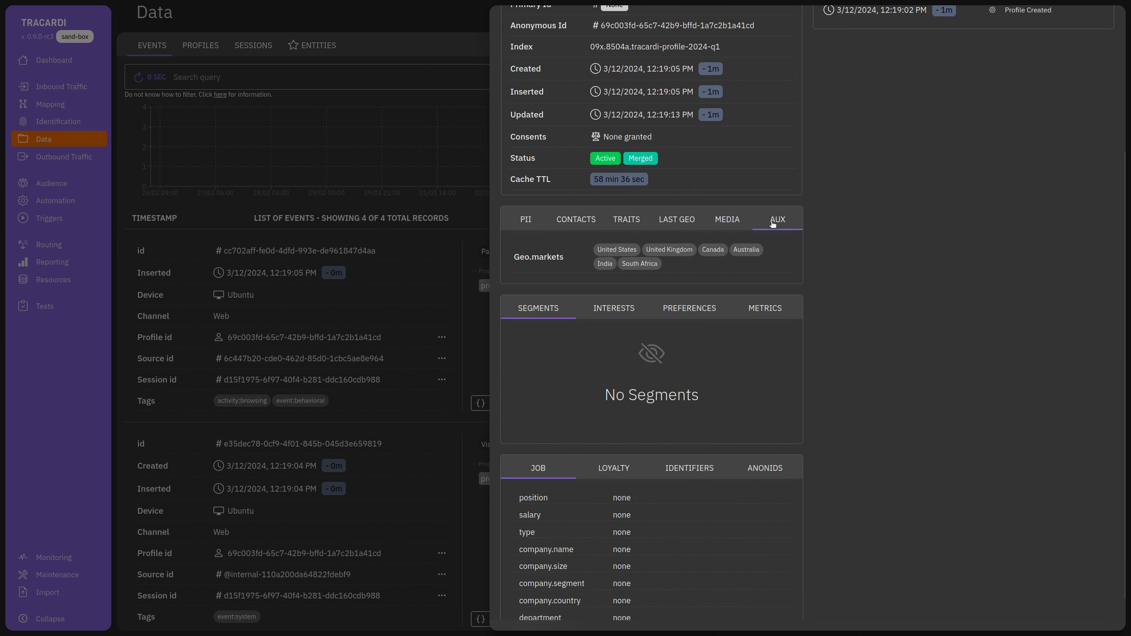
click(540, 224)
click(776, 225)
click(677, 220)
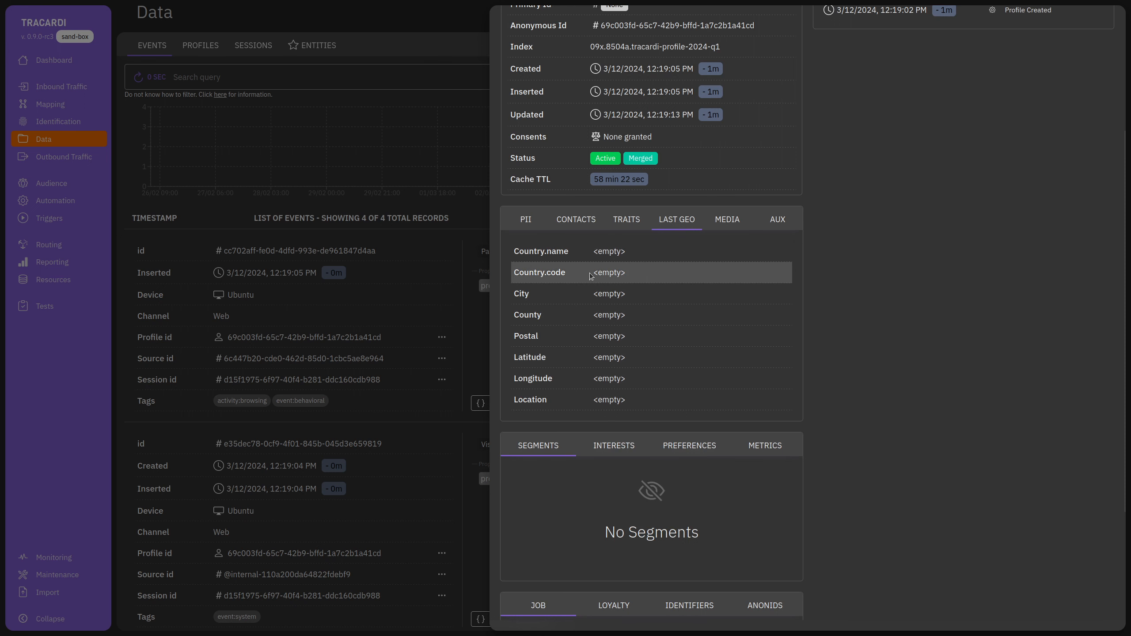
click(779, 221)
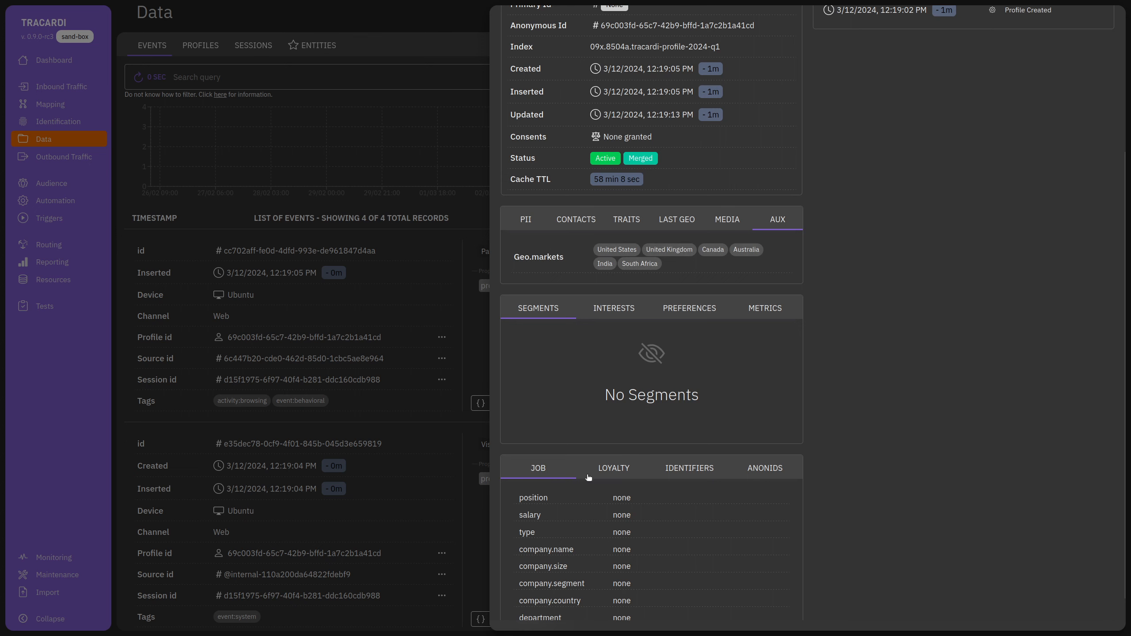
scroll(624, 490, down, 1)
click(623, 447)
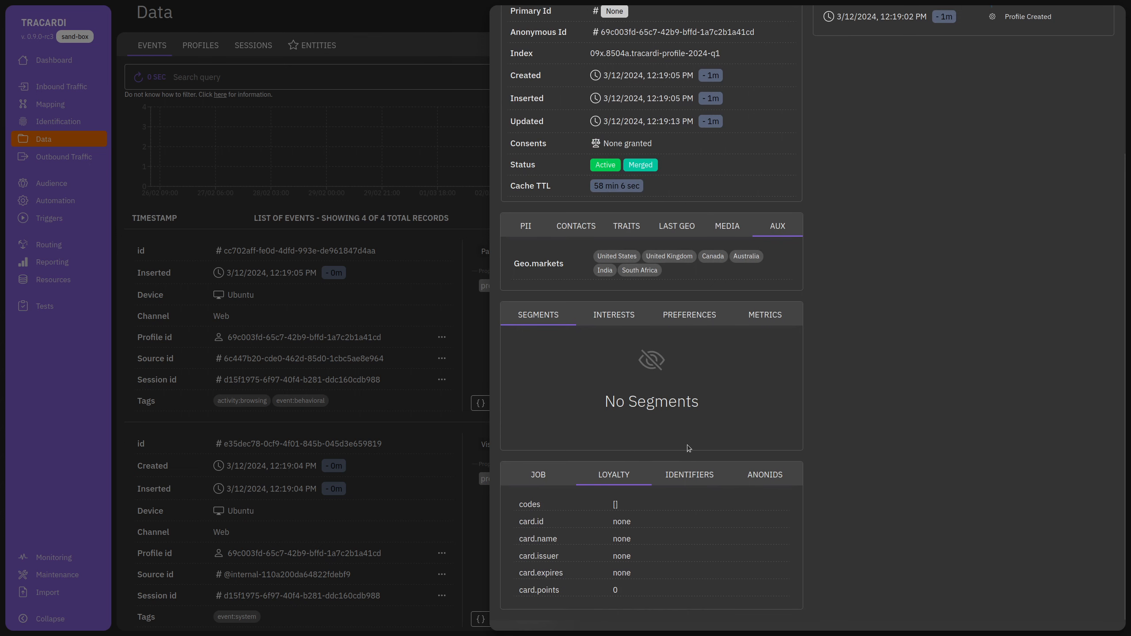
click(694, 479)
click(770, 479)
scroll(896, 378, up, 5)
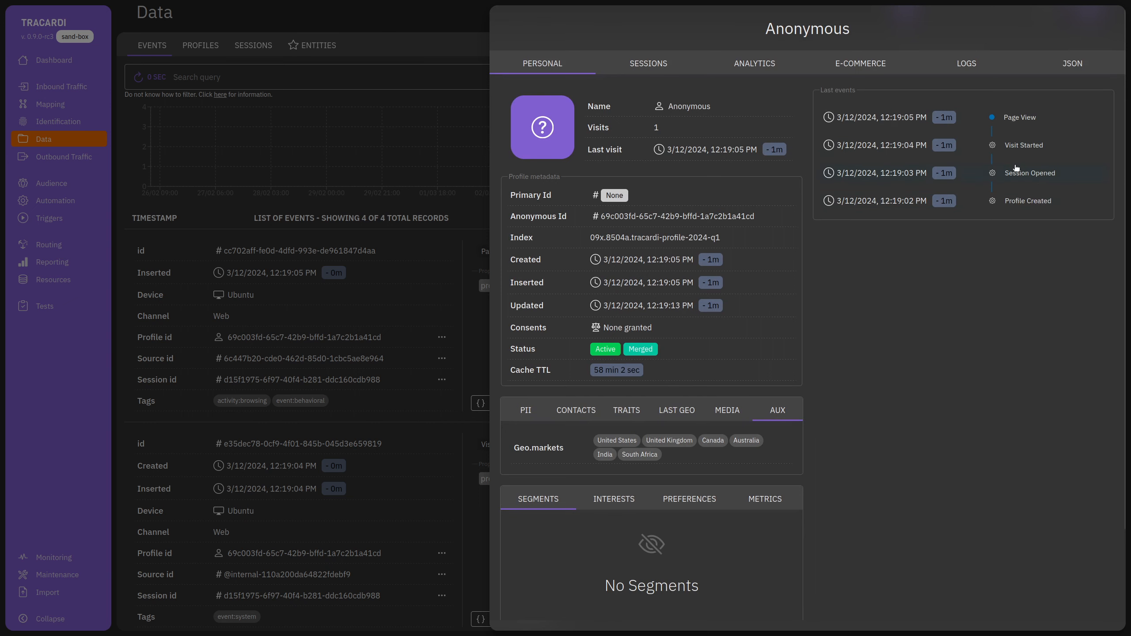
Open the Page View event and review its traits, homepage-category properties, application and device.
click(1020, 119)
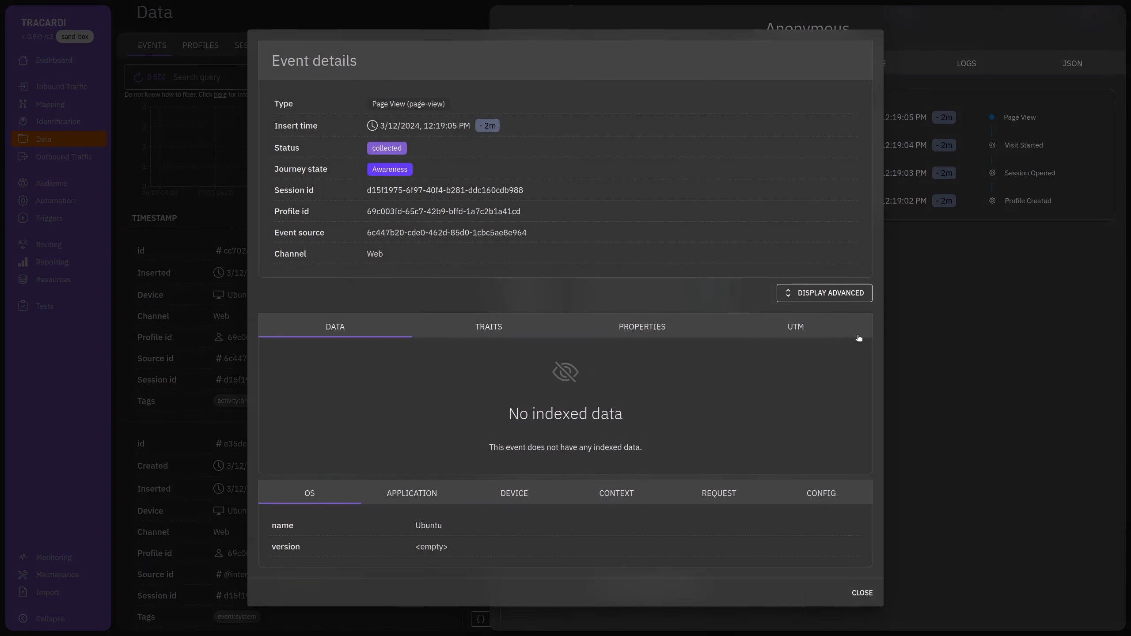
click(484, 337)
click(628, 330)
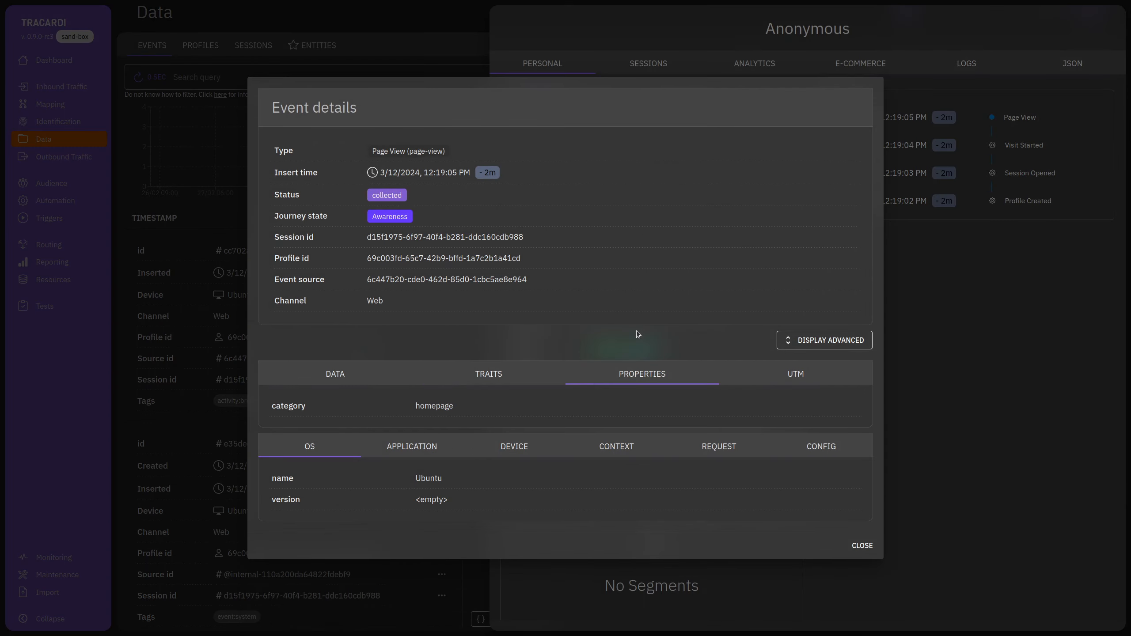
click(411, 451)
click(512, 427)
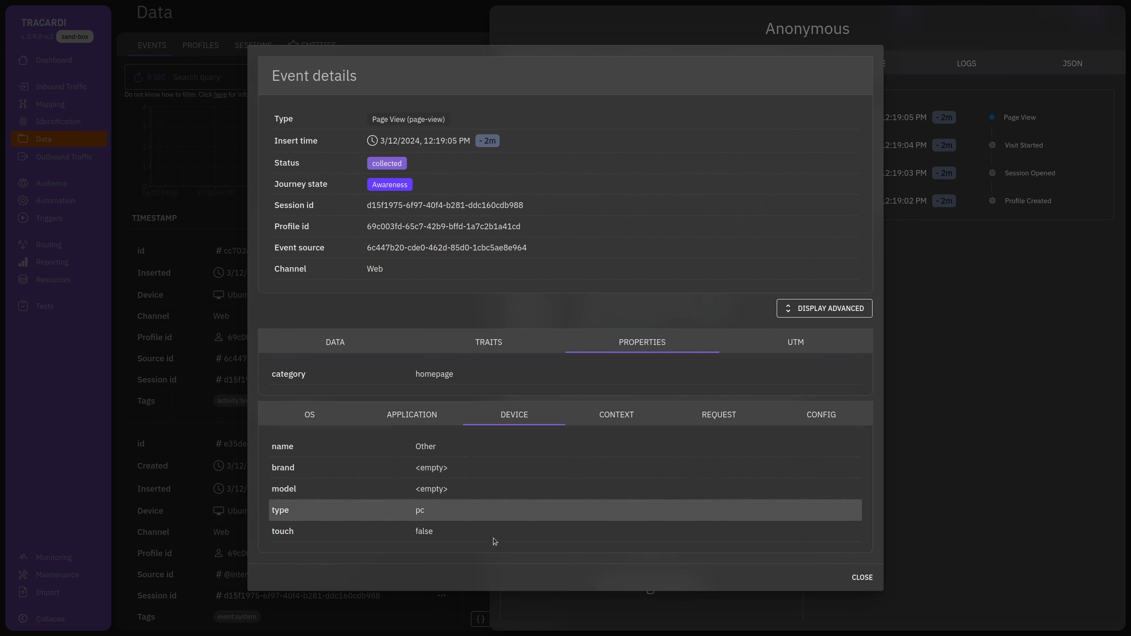
click(628, 421)
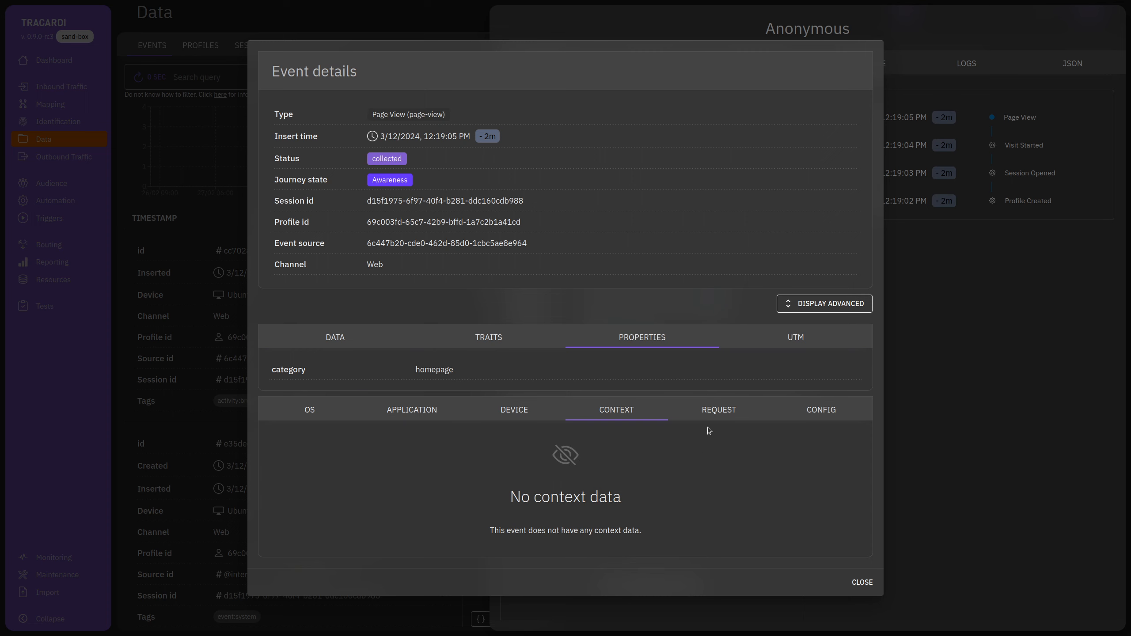
Check the event's headers, config and UTM parameters, then close it and show the profile's sessions.
click(724, 419)
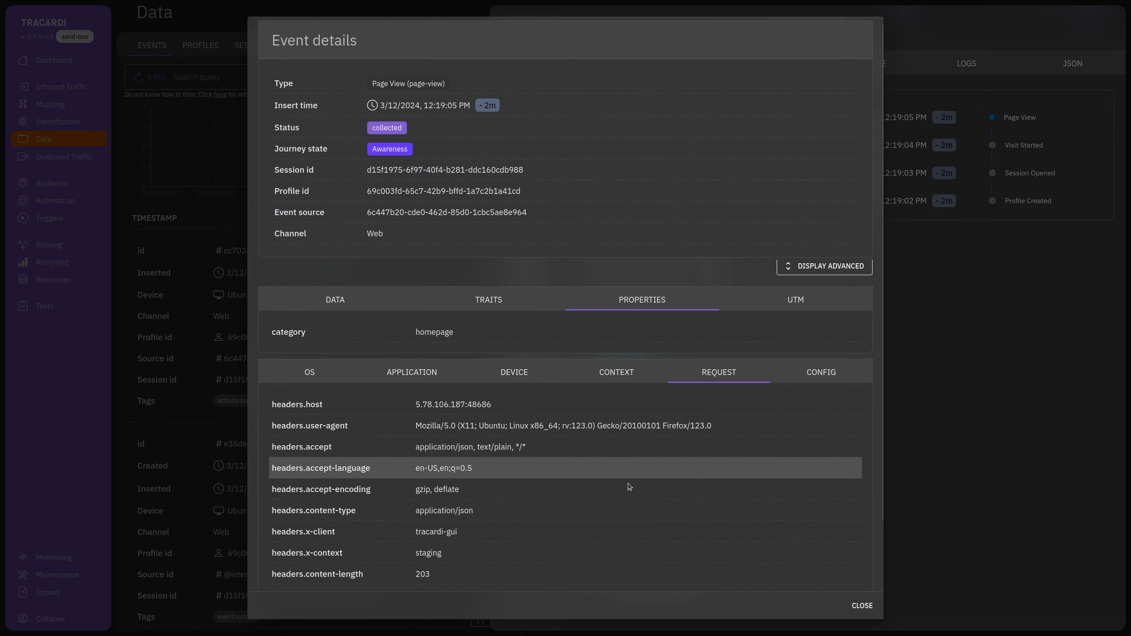
scroll(627, 482, down, 3)
scroll(671, 537, up, 4)
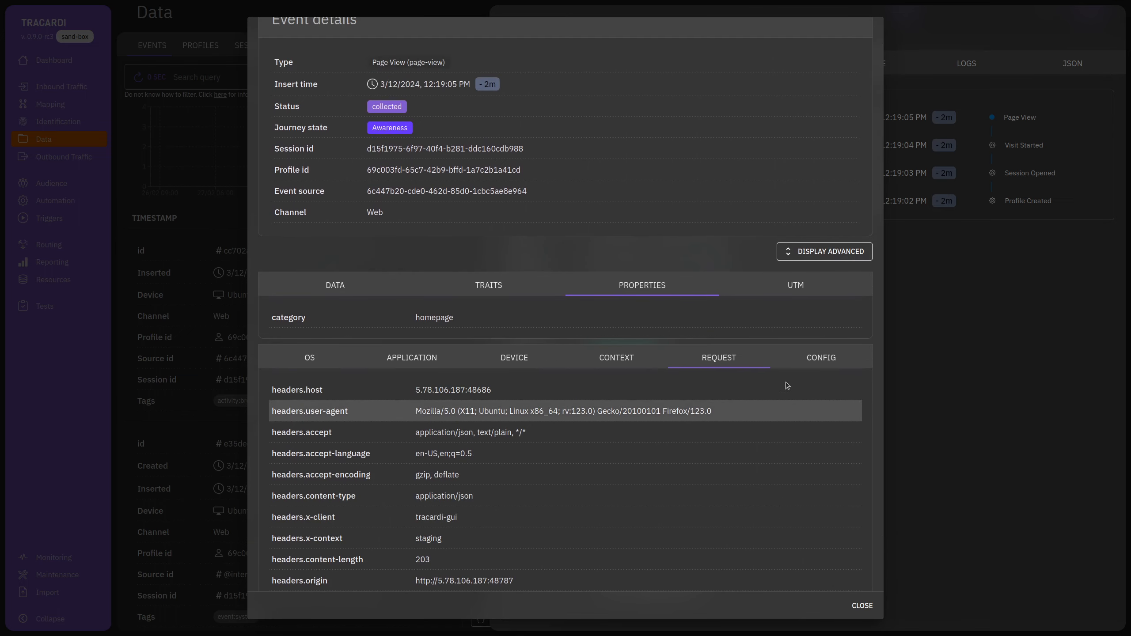
click(824, 457)
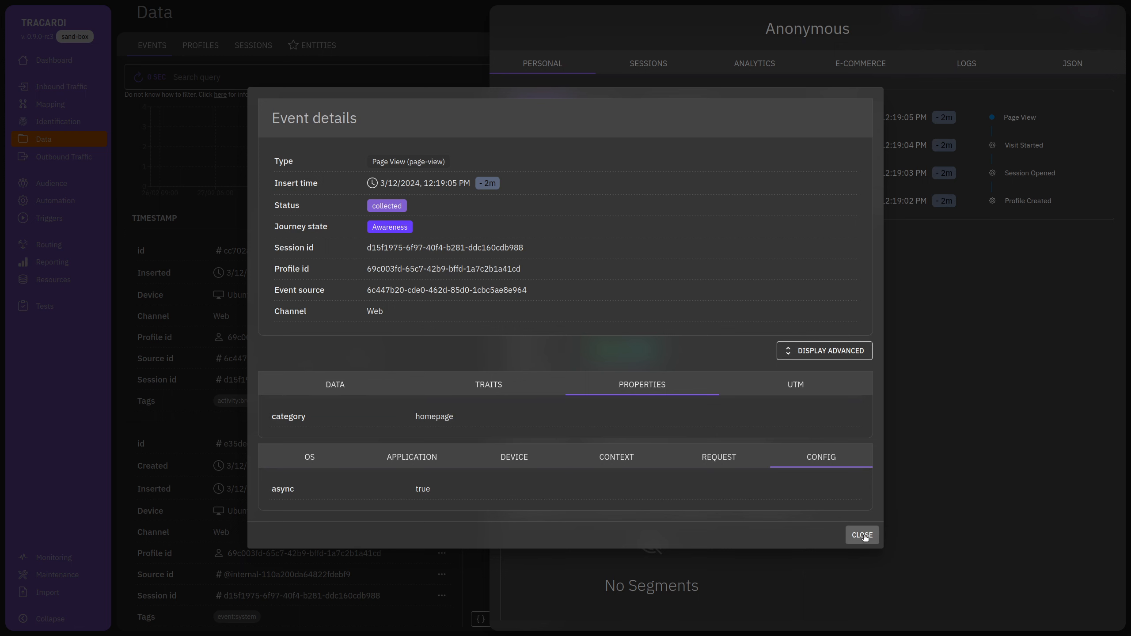
click(799, 385)
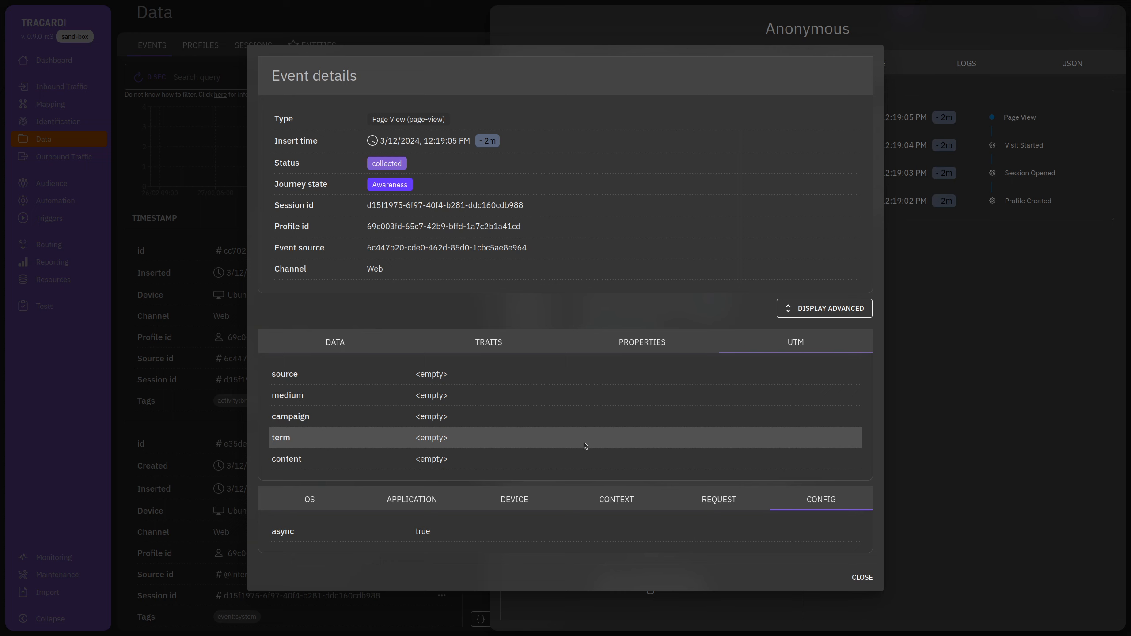
drag(786, 342, 809, 341)
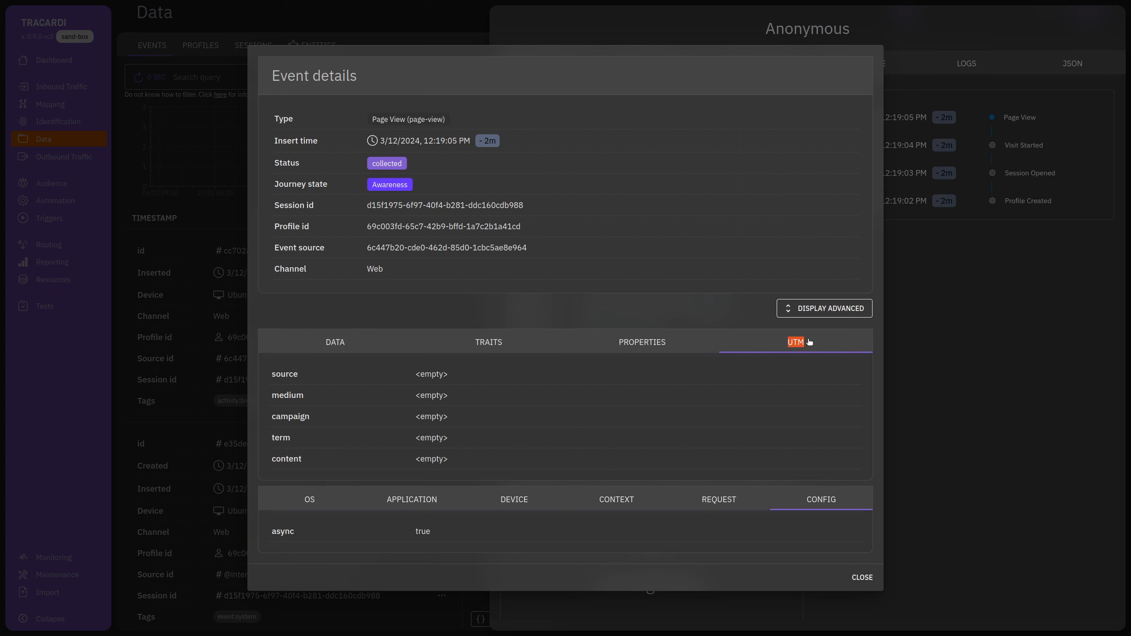
click(819, 348)
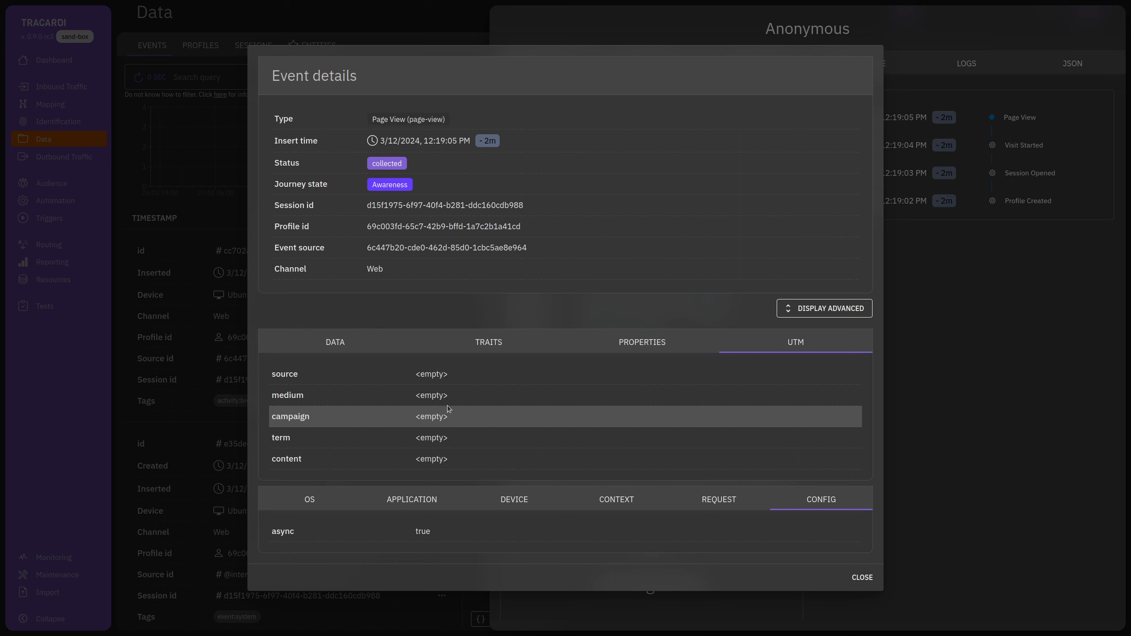
click(857, 587)
click(664, 62)
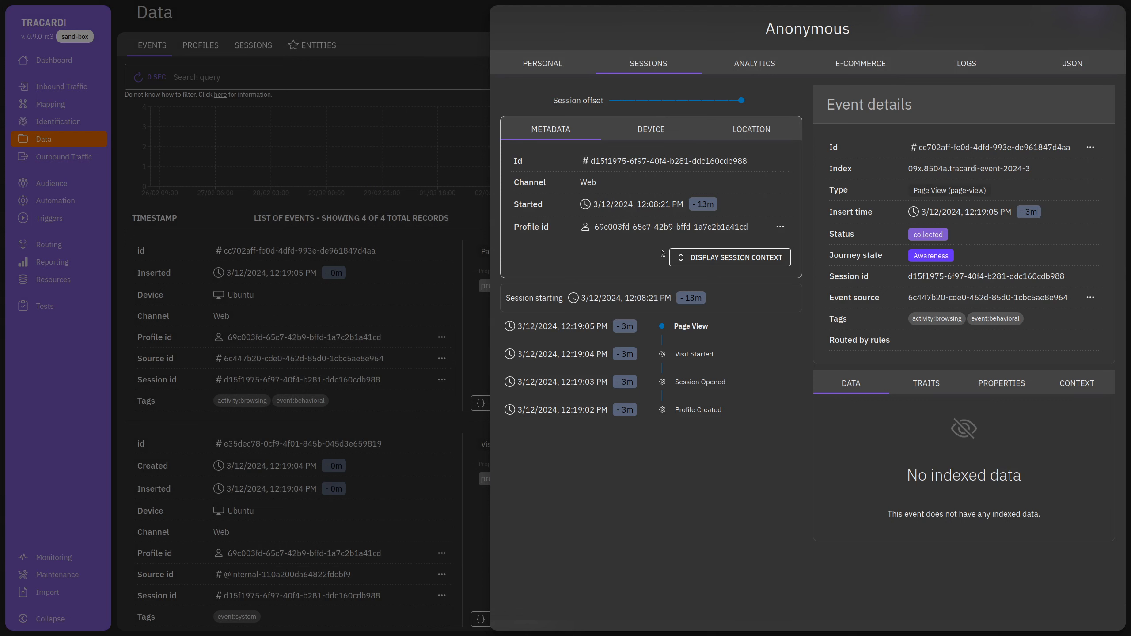
Show the session's device information and compare the event's traits and properties.
click(651, 133)
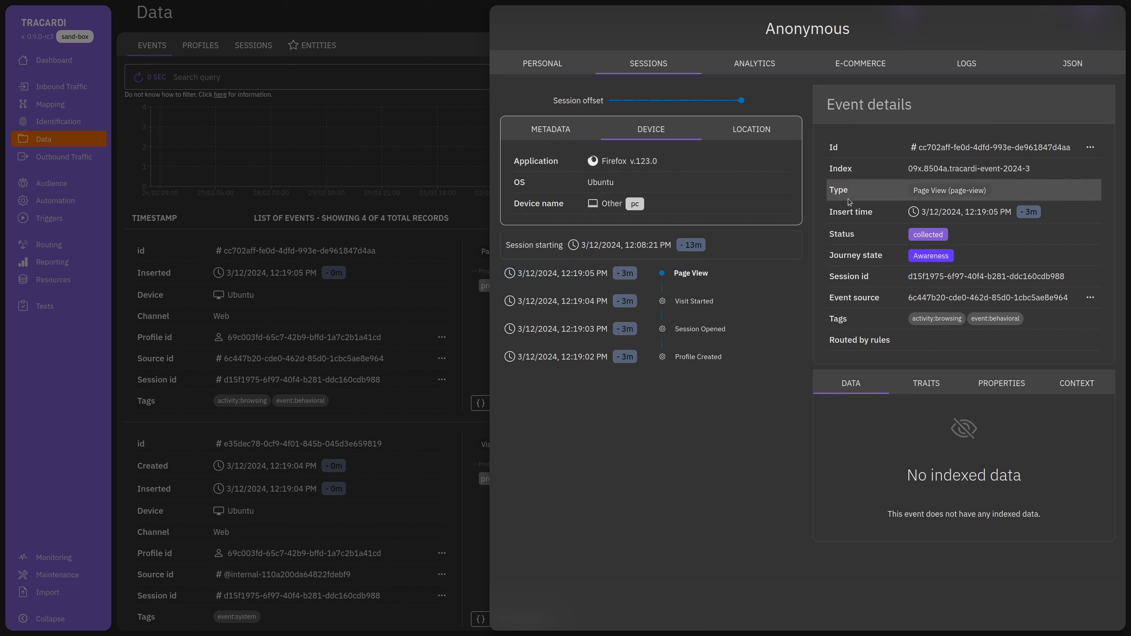
click(926, 383)
click(1002, 384)
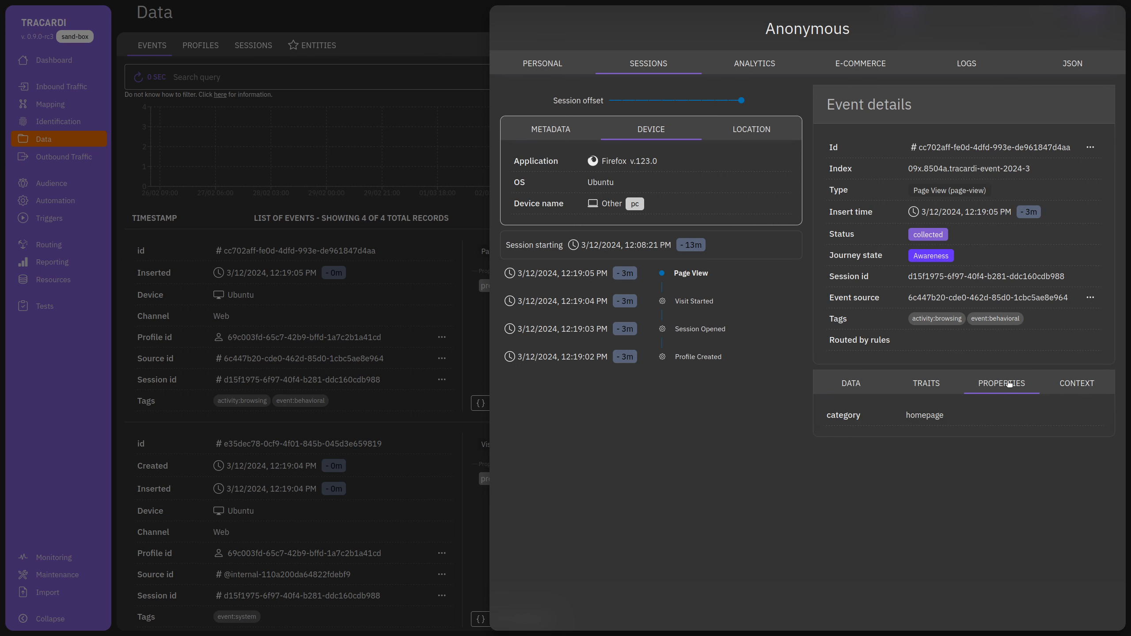
click(932, 385)
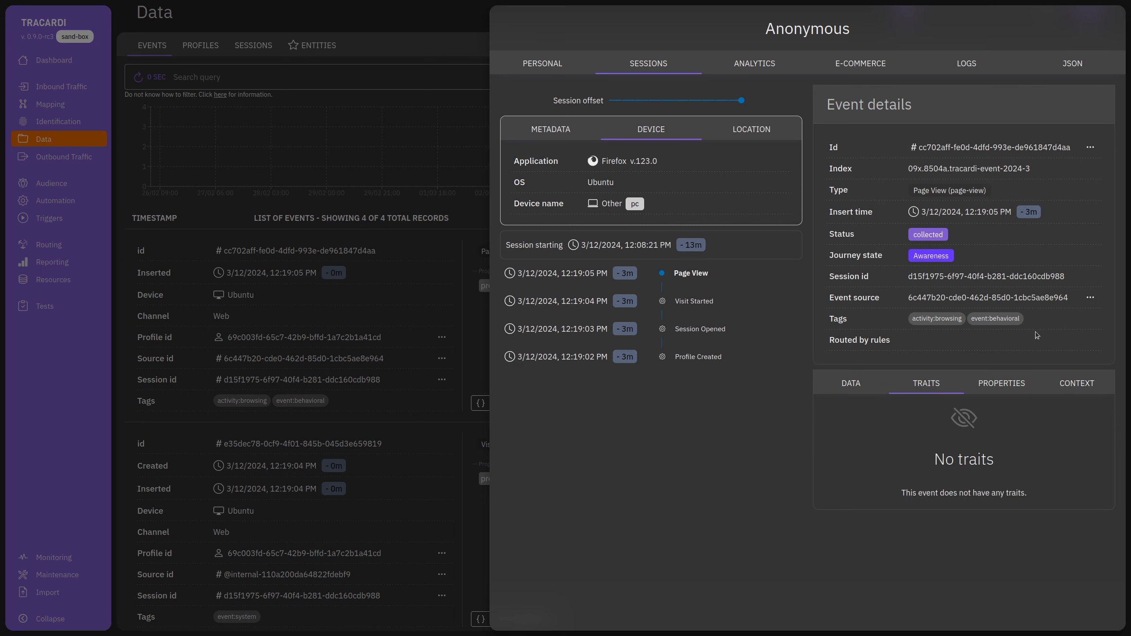
Review the profile's analytics with used devices and applications charts, then its logs and raw JSON.
click(747, 73)
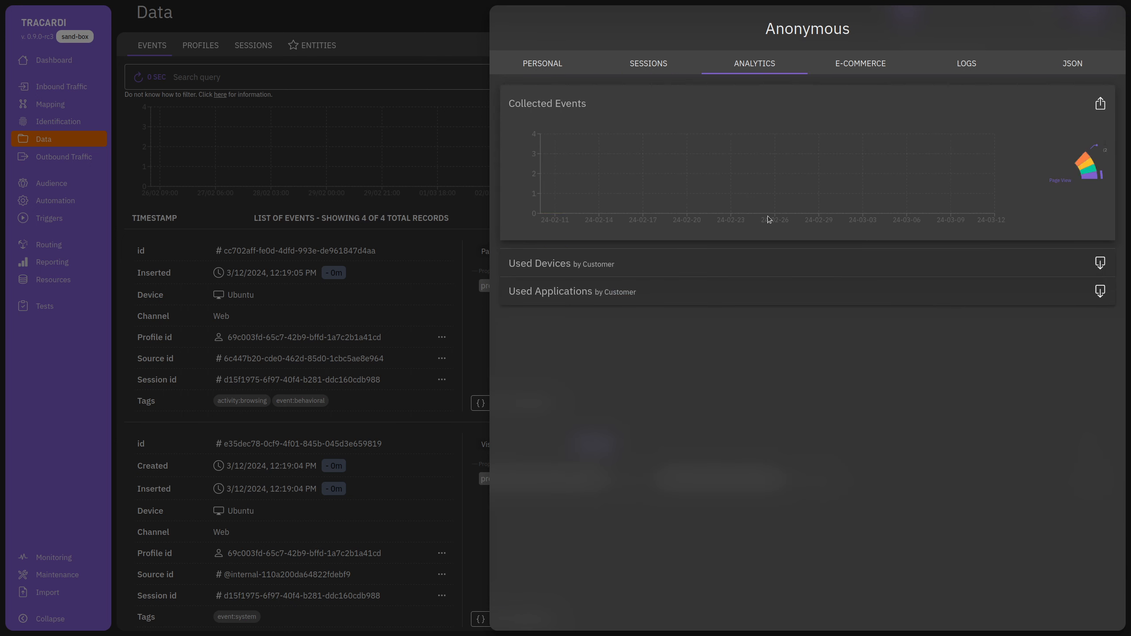
click(668, 264)
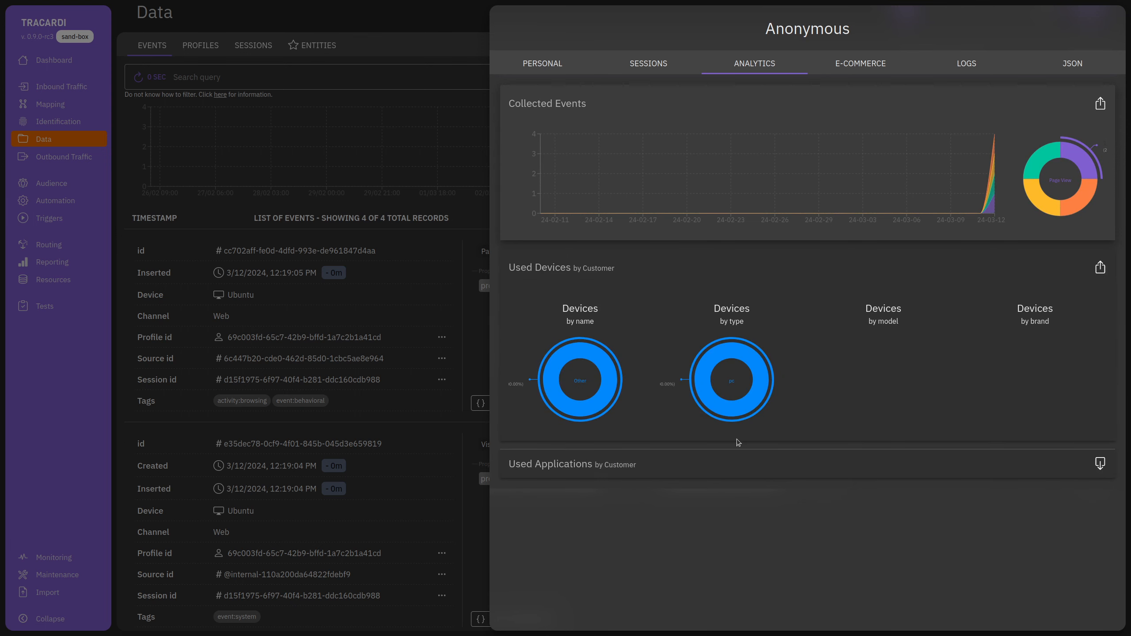
click(740, 457)
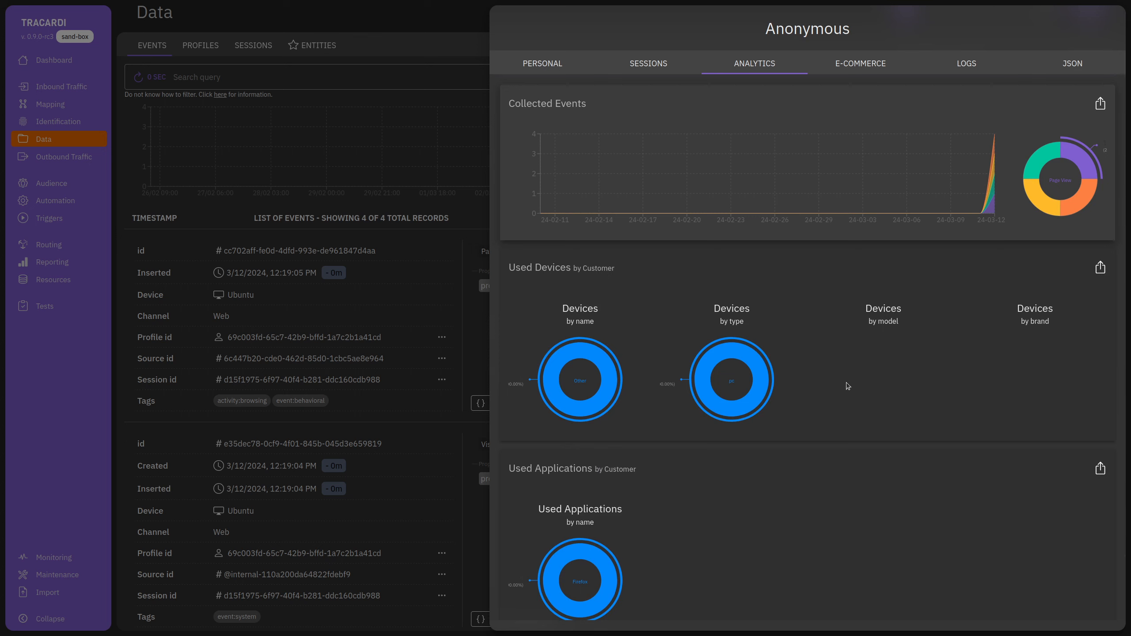
mouse_move(861, 171)
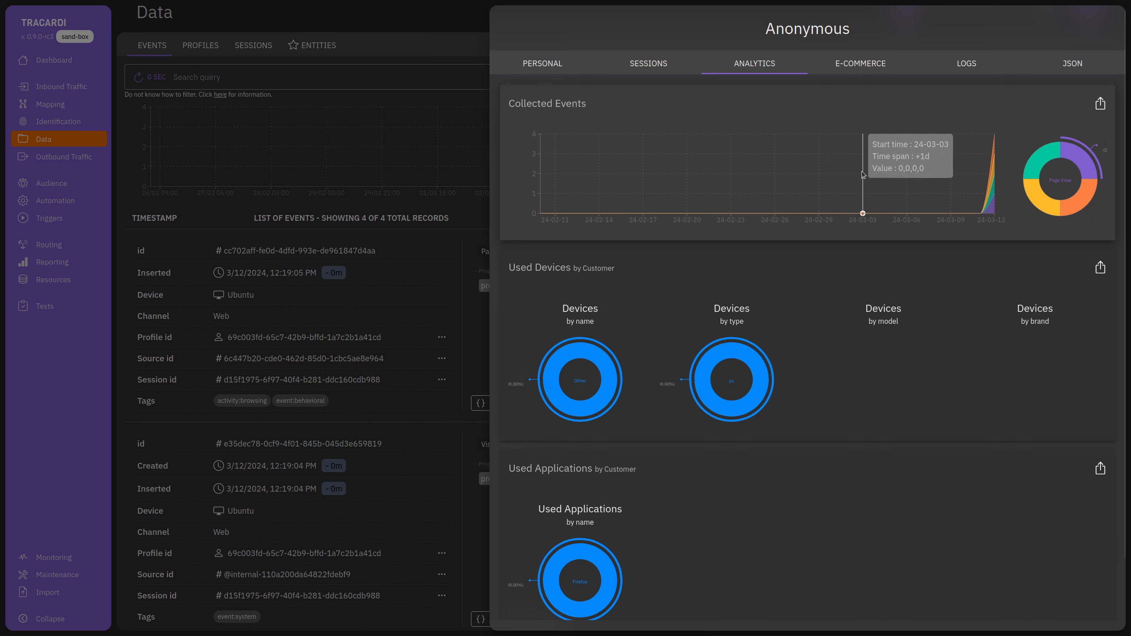
click(967, 64)
click(1068, 65)
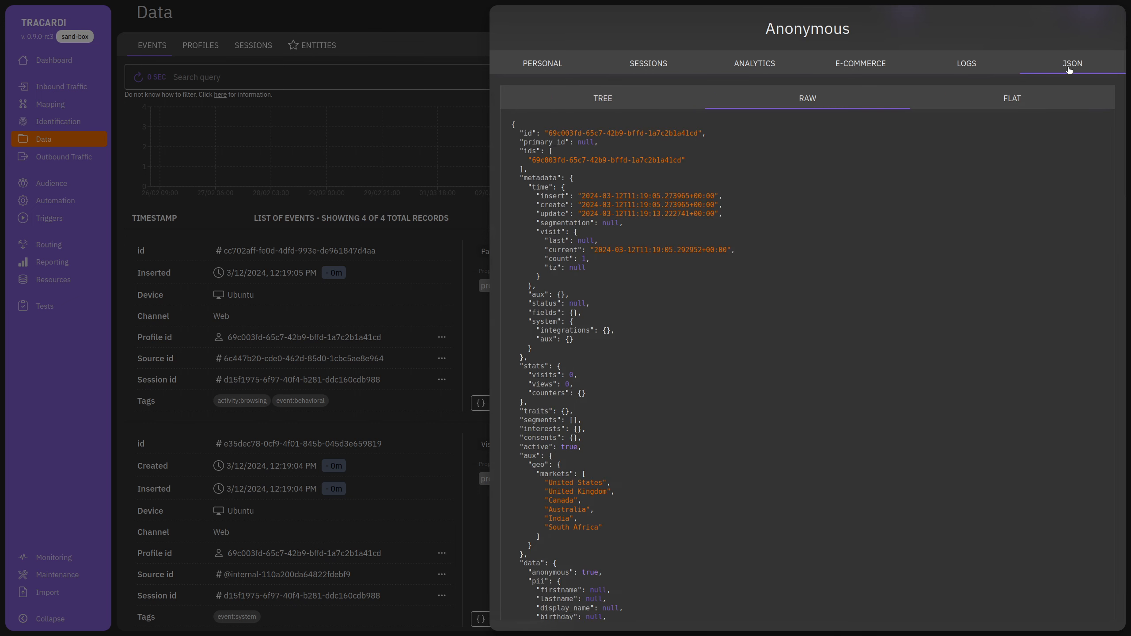
Scroll through the profile's raw JSON, close the panel, and bring up copy options on the first event's profile id.
scroll(673, 347, down, 10)
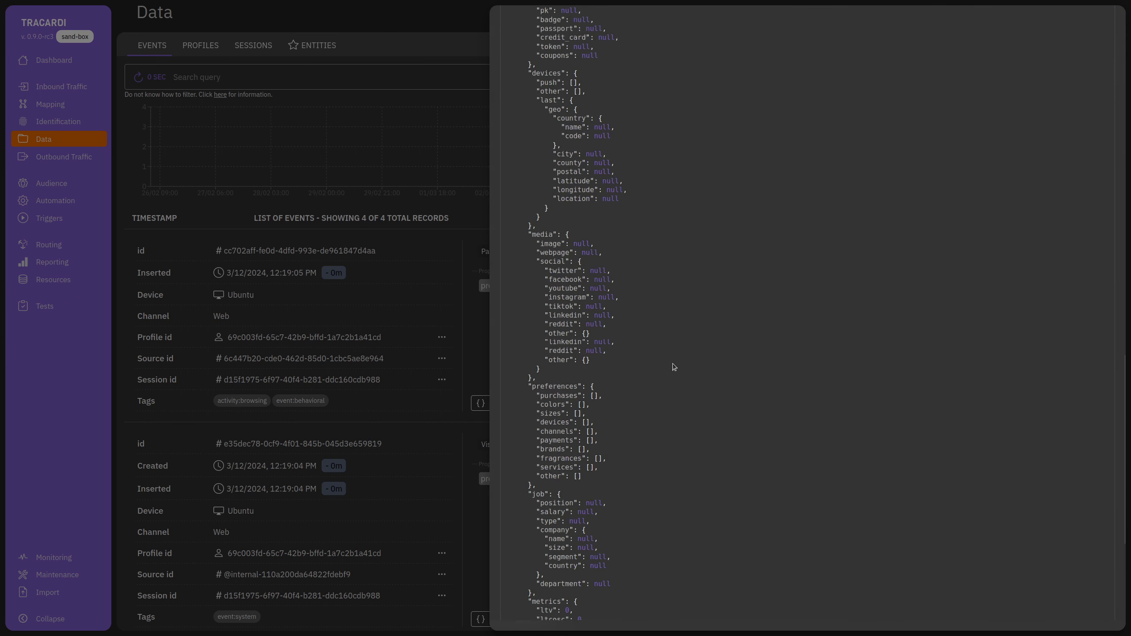
scroll(672, 363, up, 3)
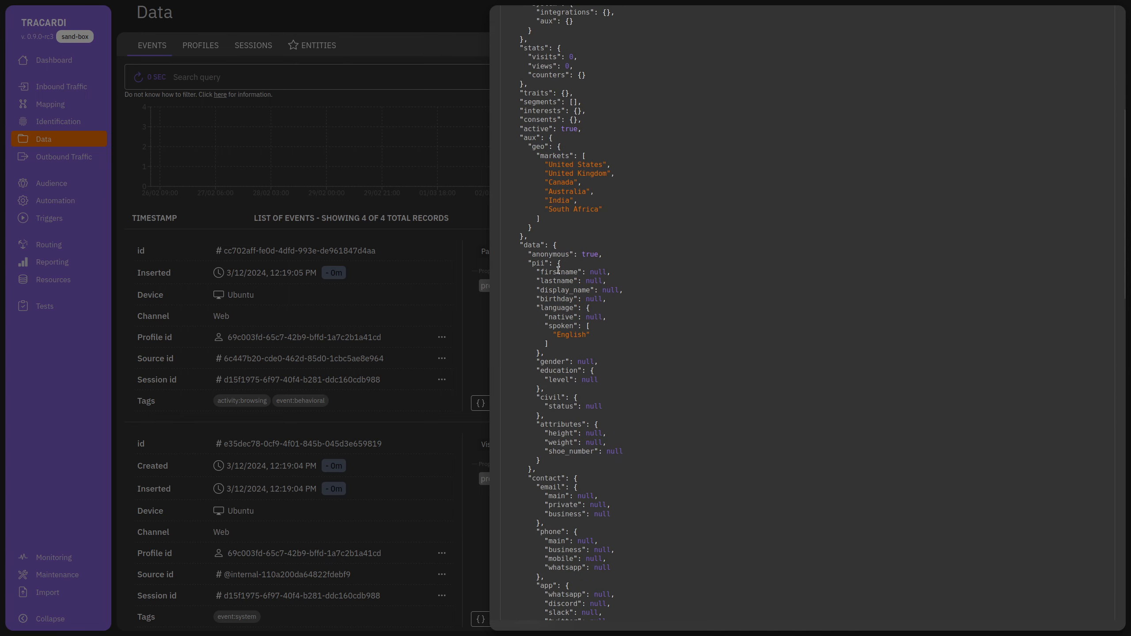
drag(558, 269, 657, 332)
click(659, 339)
scroll(664, 427, down, 11)
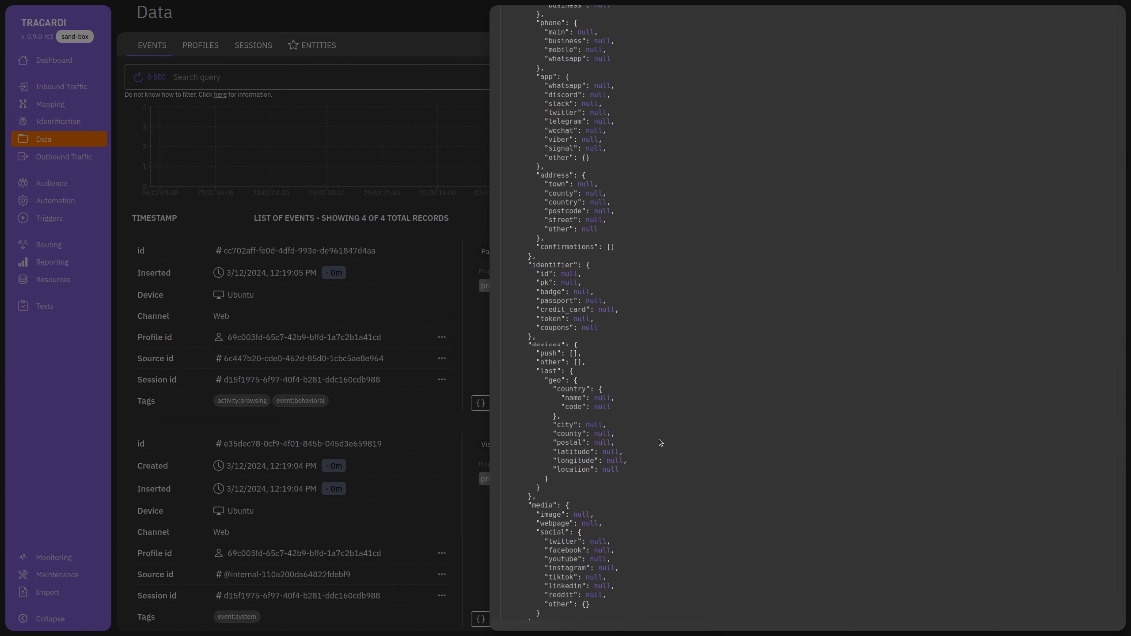
scroll(660, 442, down, 10)
click(444, 462)
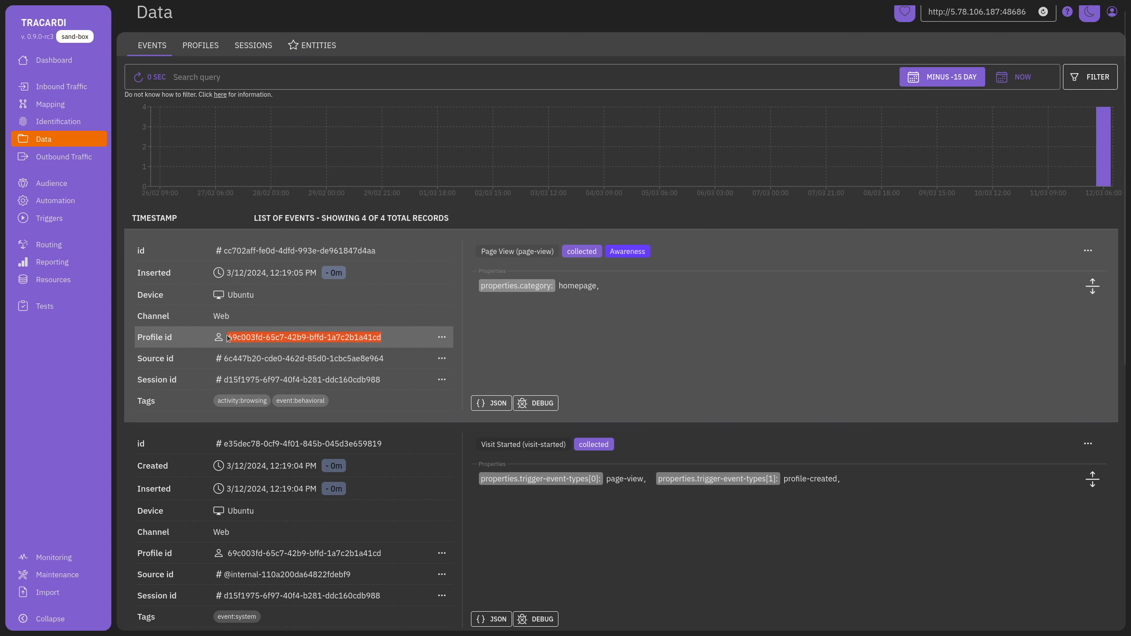
right_click(270, 339)
Copy the profile id and reopen the saved PV test from the Testing page.
click(285, 346)
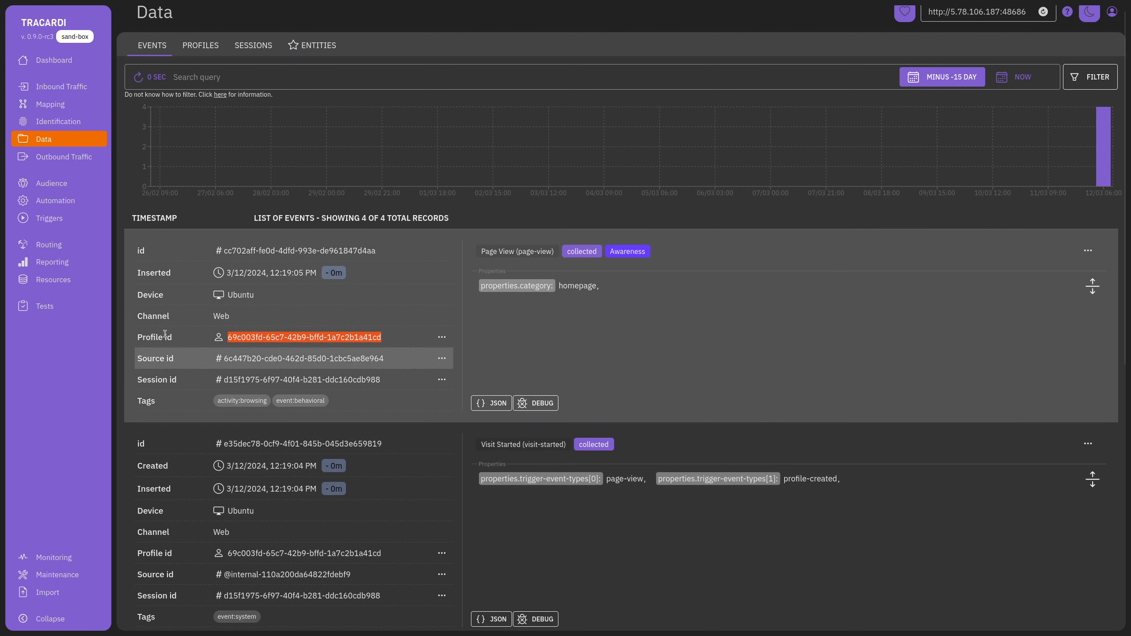
click(59, 306)
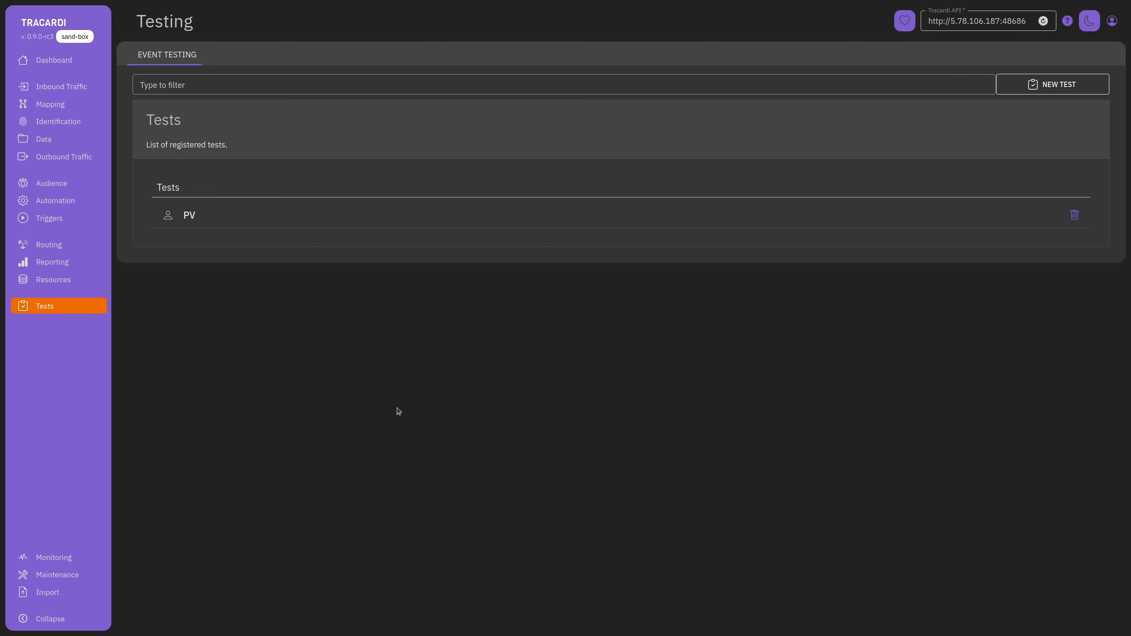
click(404, 215)
Set the event source to Website (rest) and paste the copied profile id.
click(579, 130)
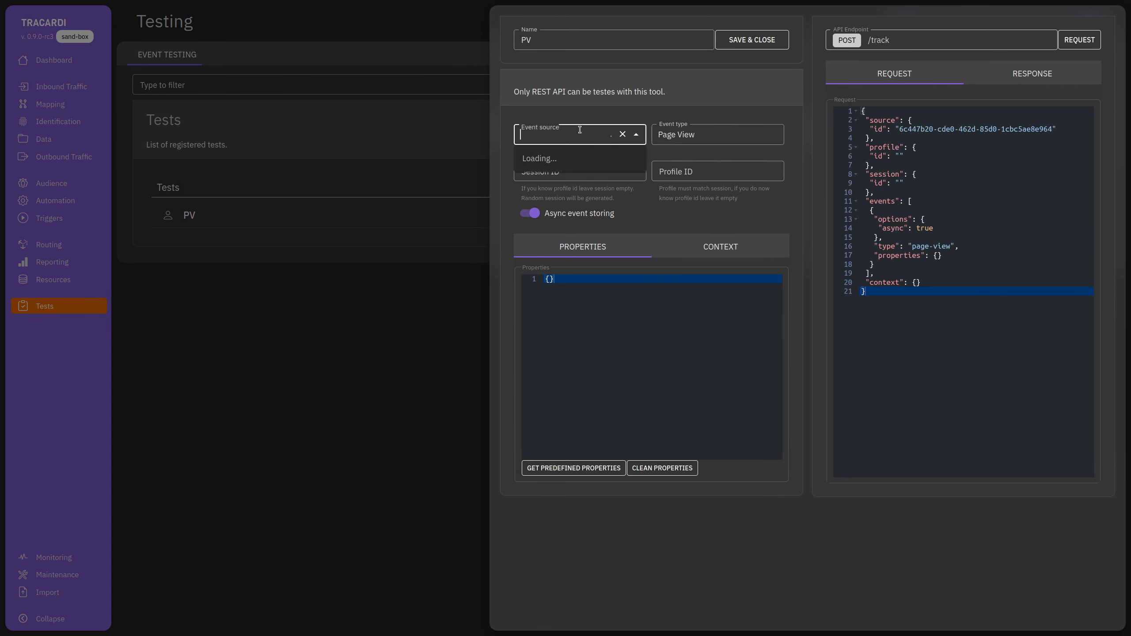
click(582, 154)
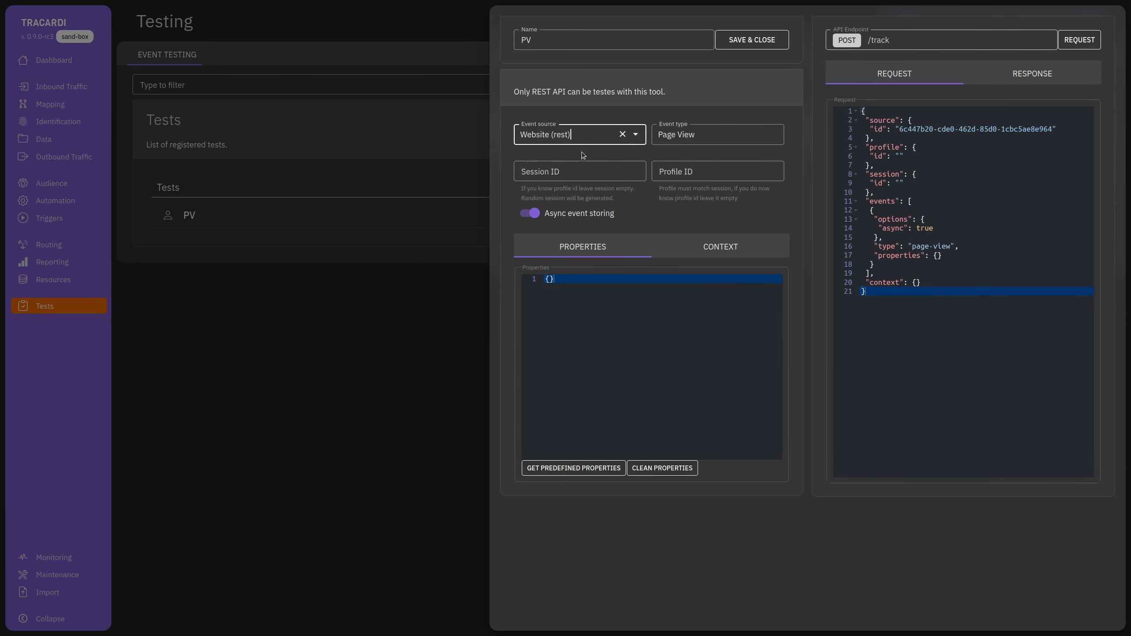
click(694, 169)
text(69c003fd-65c7-42b9-bffd-1a7c2b1a41cd)
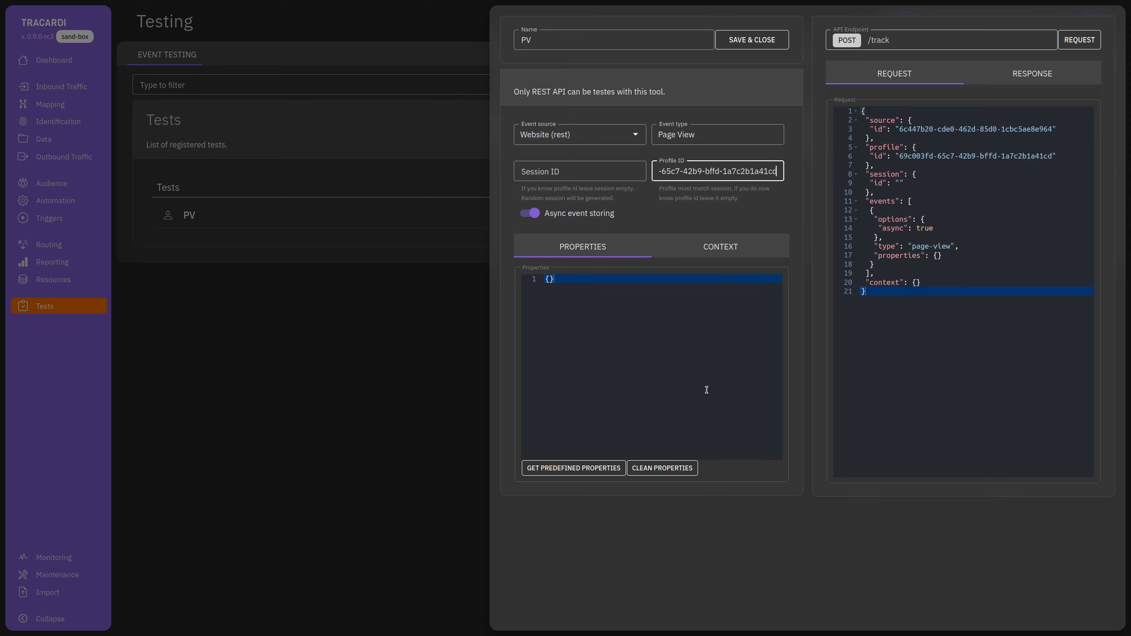
Change the event type to Product Added To Basket.
click(722, 135)
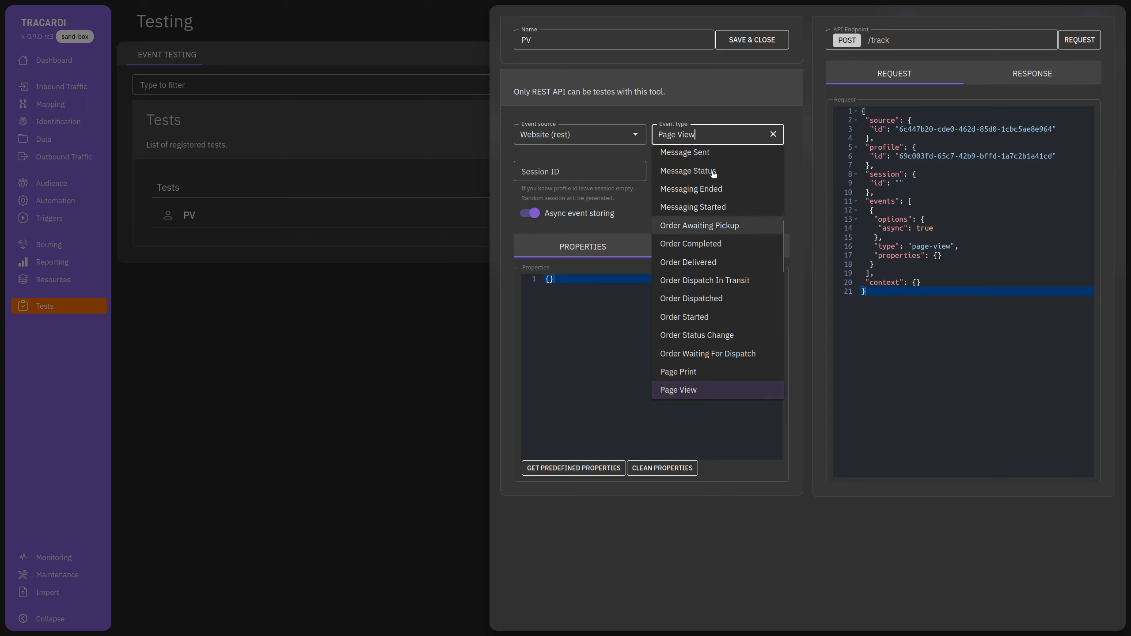
triple_click(702, 134)
text(P)
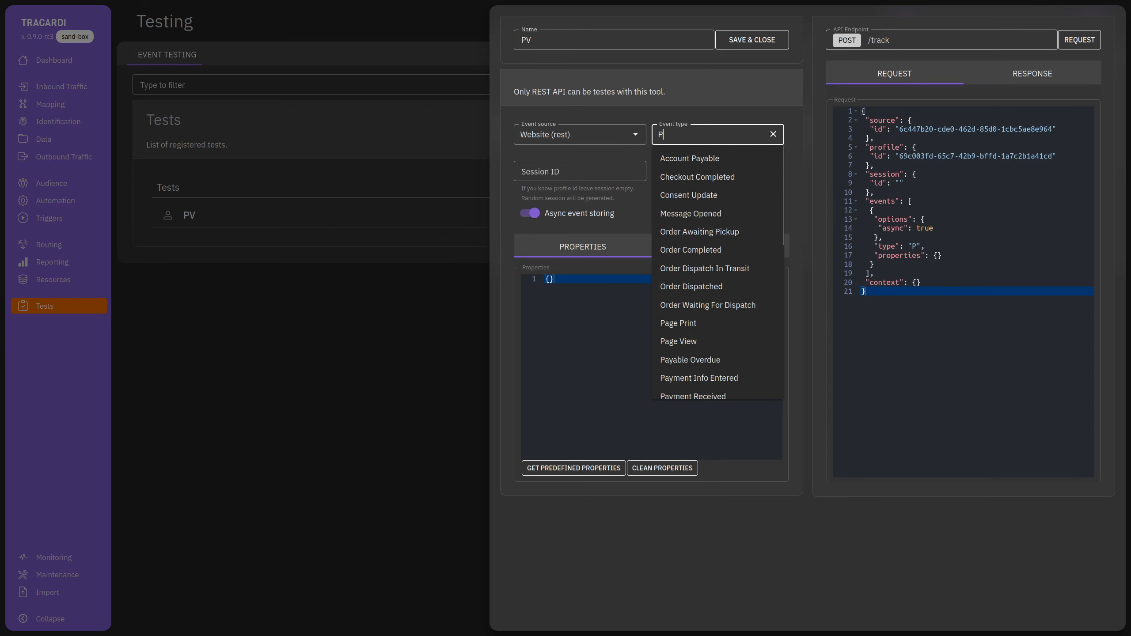
text(duct)
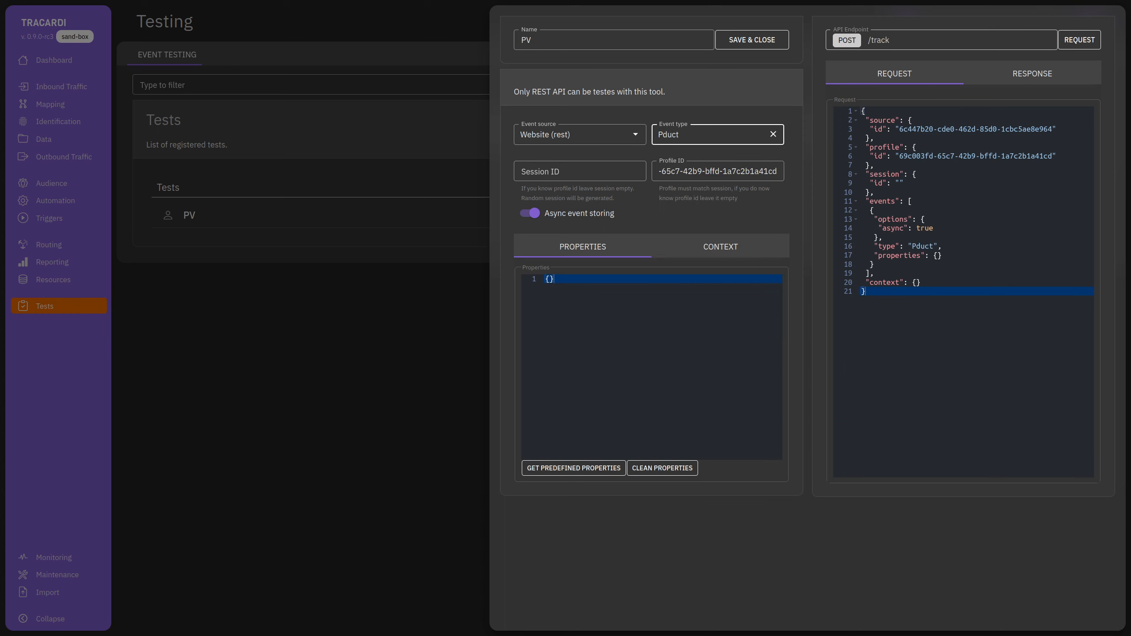
key(BackSpace)
key(BackSpace)
key(BackSpace)
key(BackSpace)
text(oc)
key(ctrl+a)
text(View)
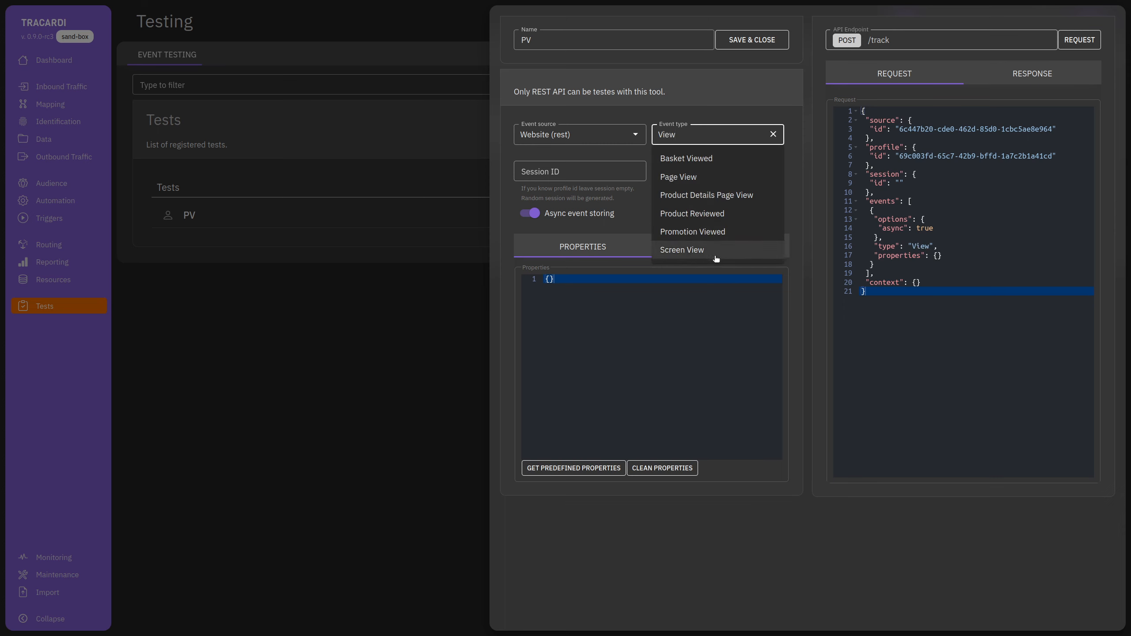
click(704, 214)
double_click(731, 134)
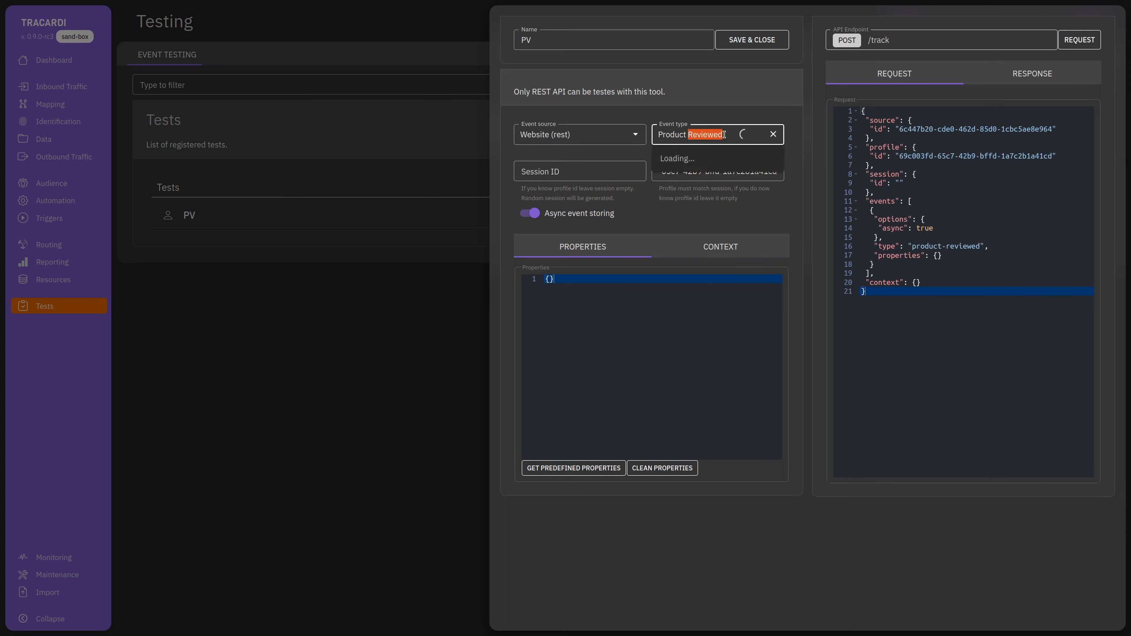
key(BackSpace)
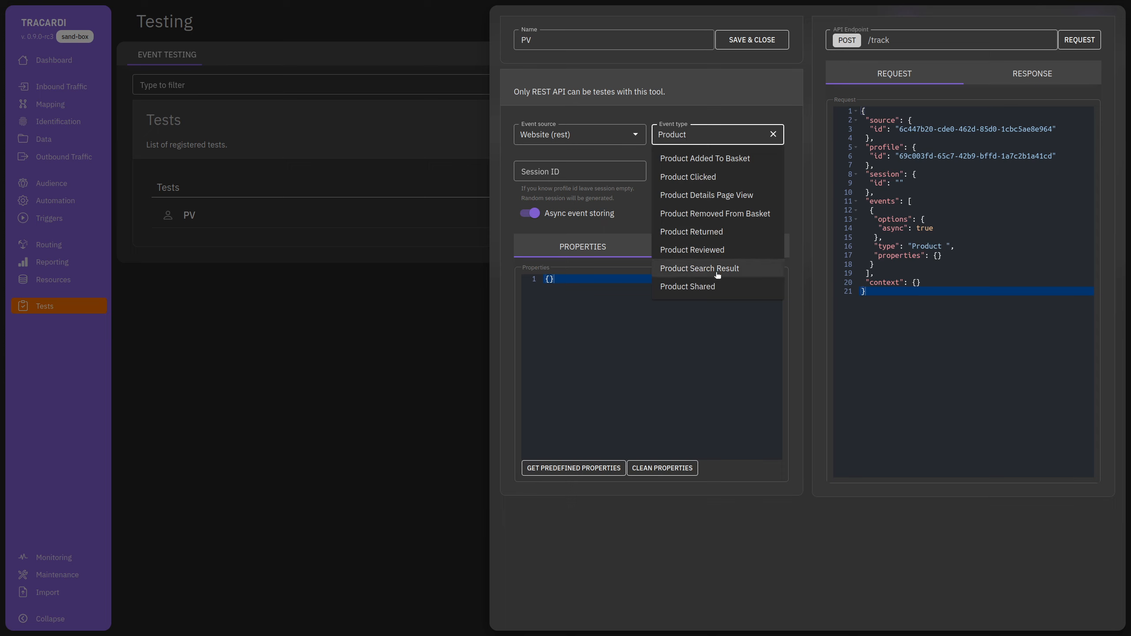
click(722, 159)
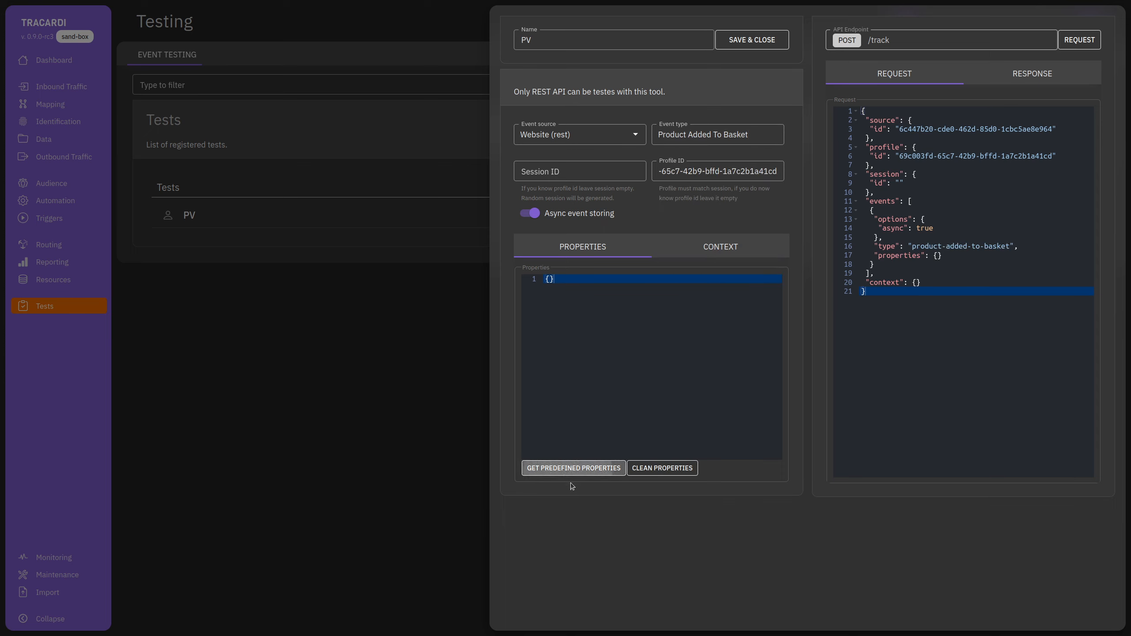
Load the predefined product properties and delete the category through variant lines.
click(573, 469)
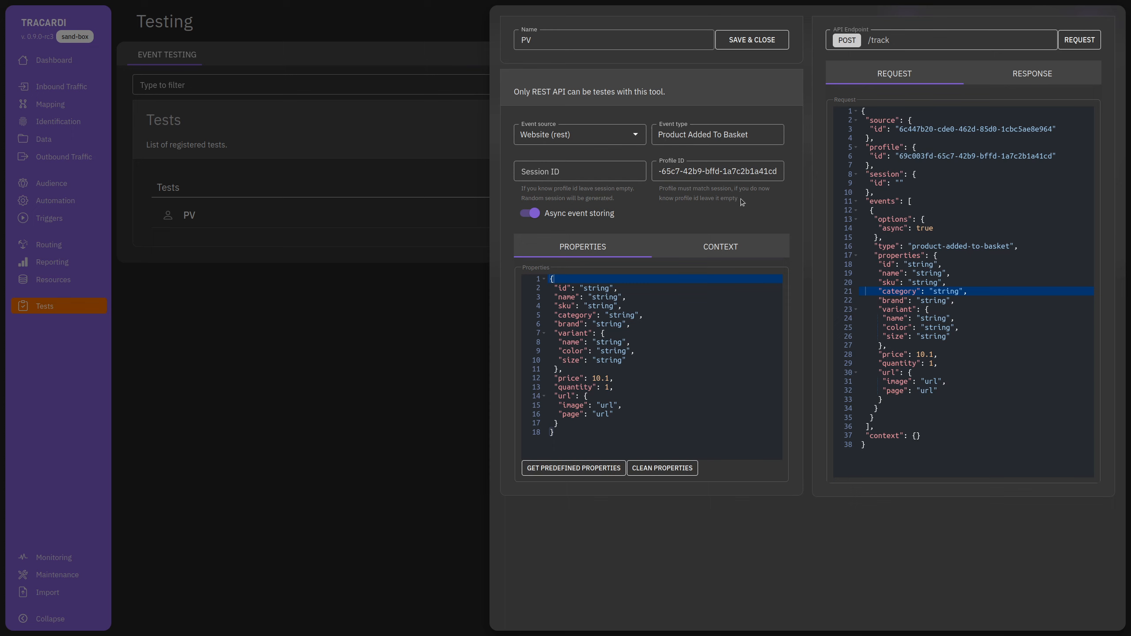
drag(549, 278, 599, 433)
click(598, 433)
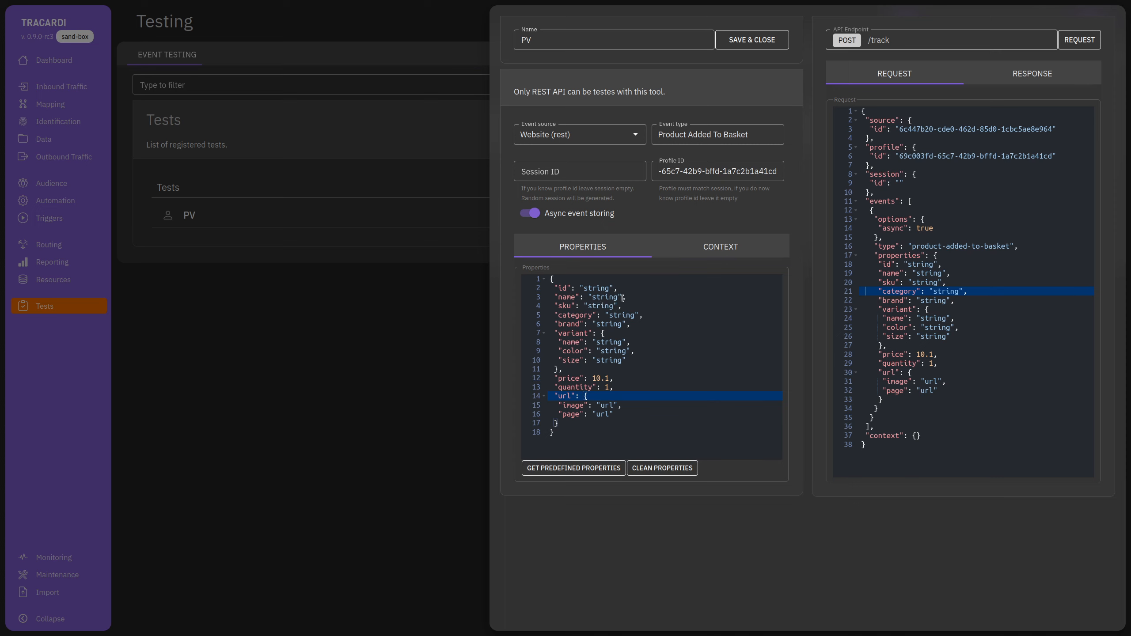
click(600, 424)
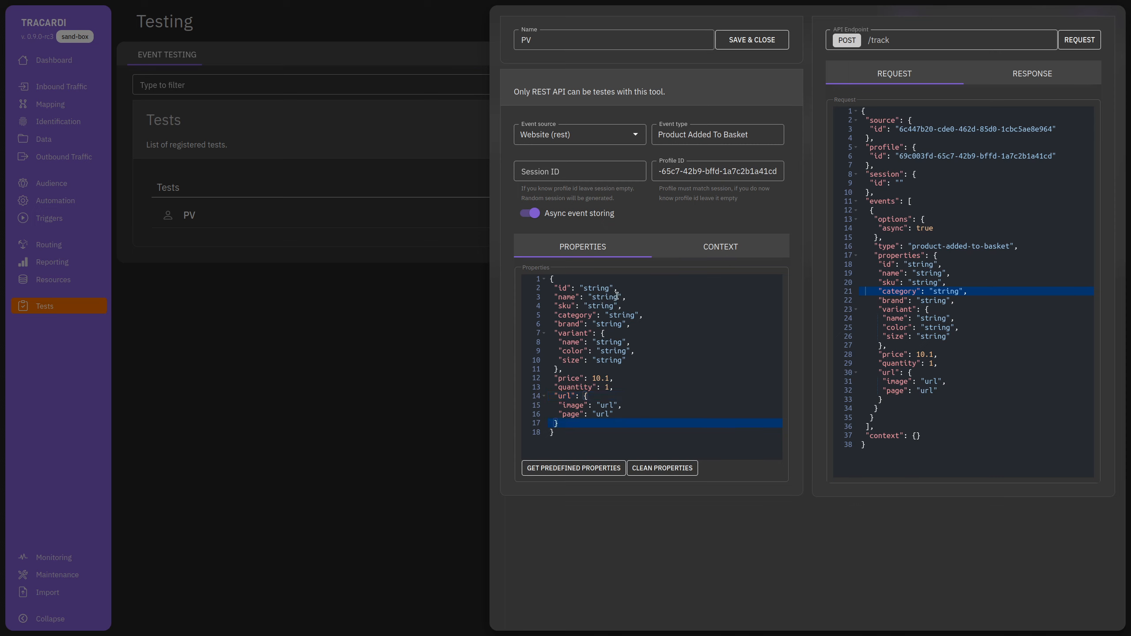
drag(554, 315, 636, 371)
key(BackSpace)
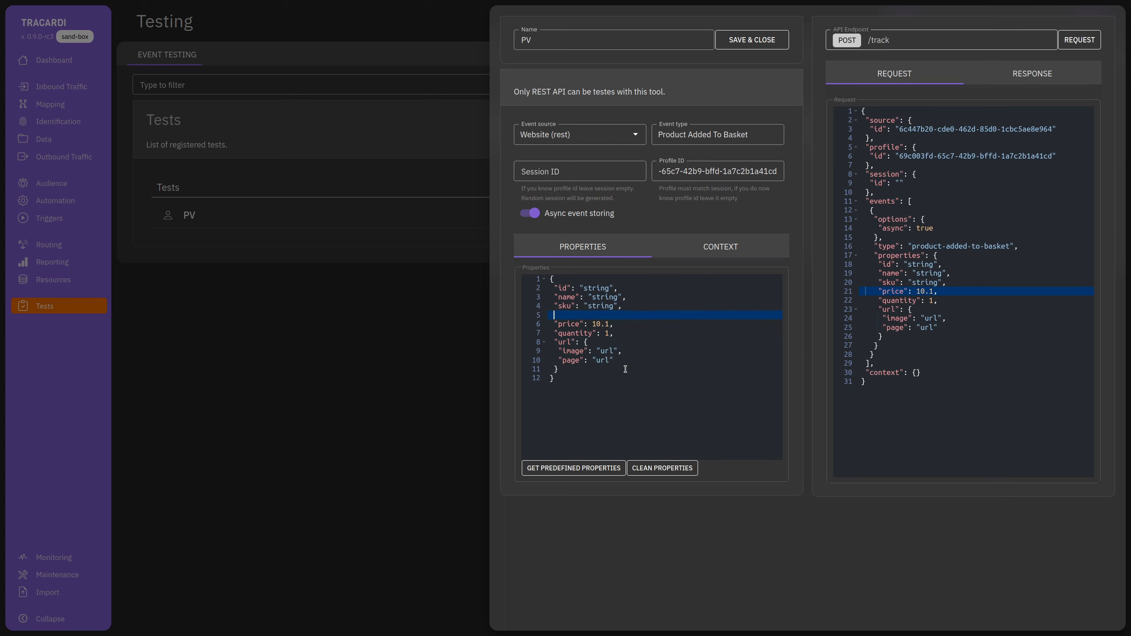
key(BackSpace)
key(BackSpace)
key(BackSpace)
Fill the remaining properties with 'sku', 'laptop' and '123', remove the url block, and trim the price.
key(BackSpace)
key(BackSpace)
key(BackSpace)
key(BackSpace)
key(BackSpace)
key(BackSpace)
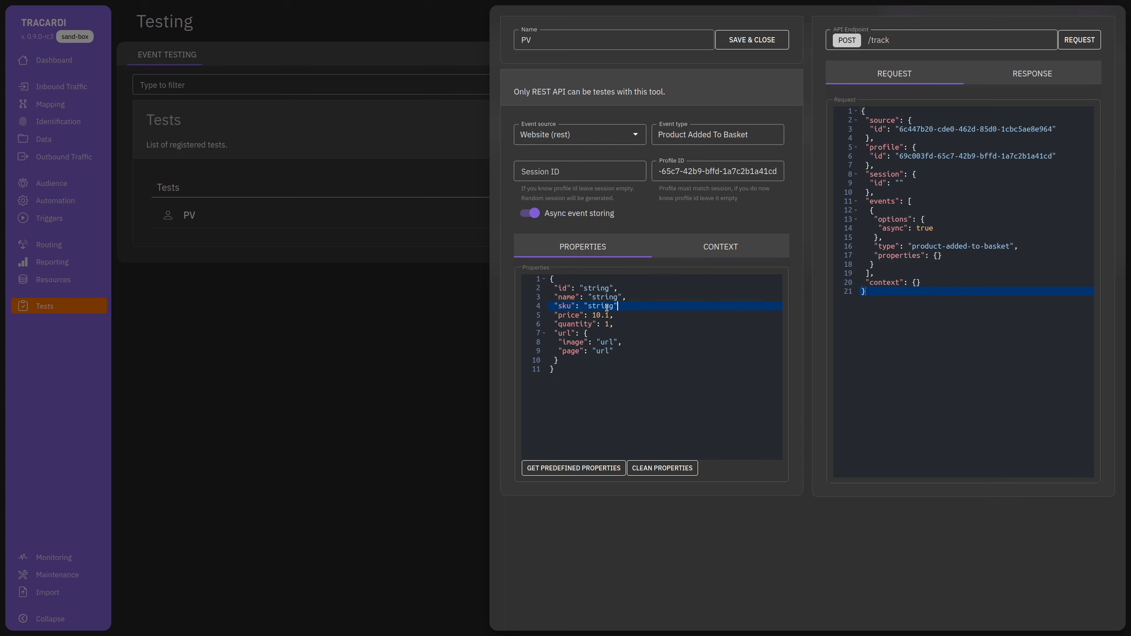
text(sku)
key(Right)
key(Right)
key(Right)
key(BackSpace)
key(BackSpace)
key(BackSpace)
key(BackSpace)
key(BackSpace)
key(BackSpace)
text(laptop)
key(BackSpace)
key(BackSpace)
key(BackSpace)
key(BackSpace)
key(BackSpace)
key(BackSpace)
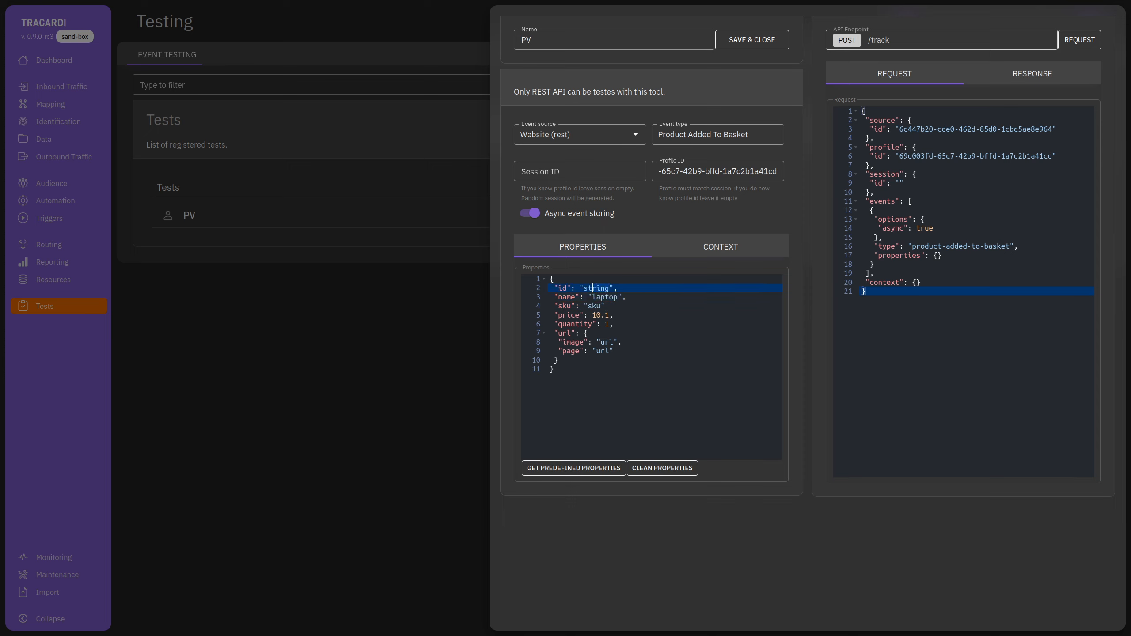
text(123)
drag(560, 360, 542, 332)
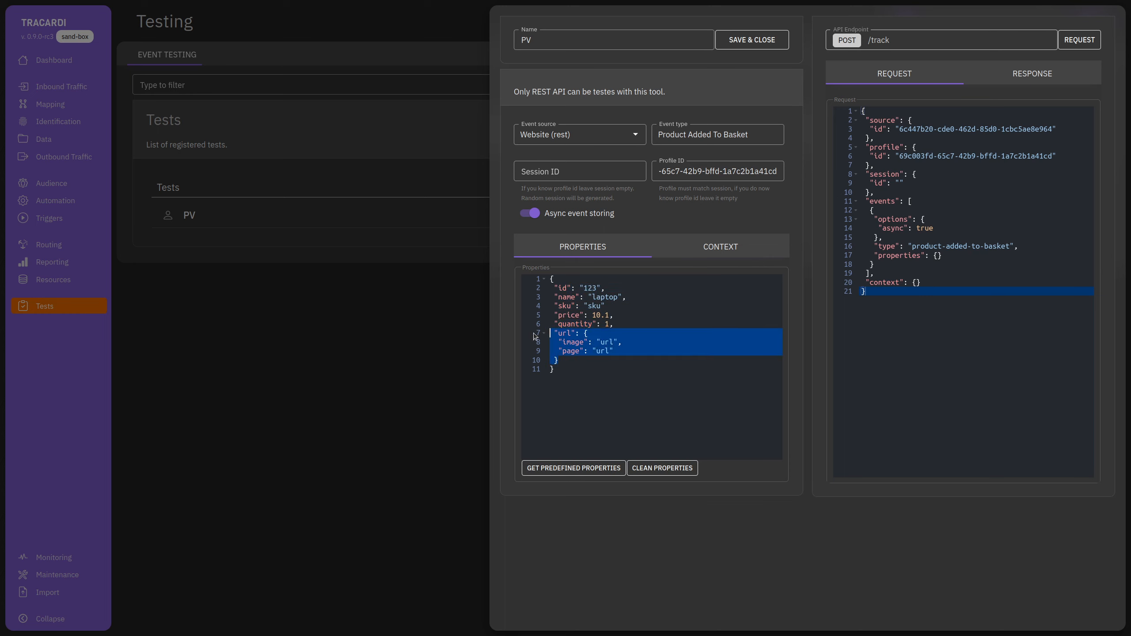
key(BackSpace)
key(BackSpace)
key(BackSpace)
key(Up)
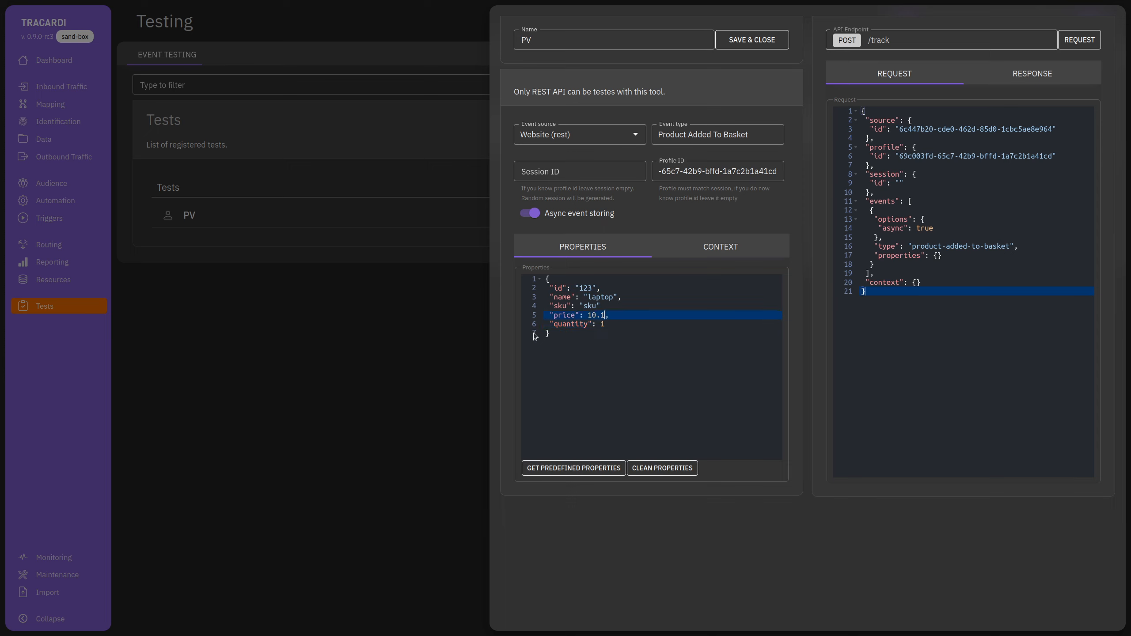
key(BackSpace)
key(BackSpace)
text(0)
Check the context and properties, send the event to the tracker, and close the test editor.
click(718, 249)
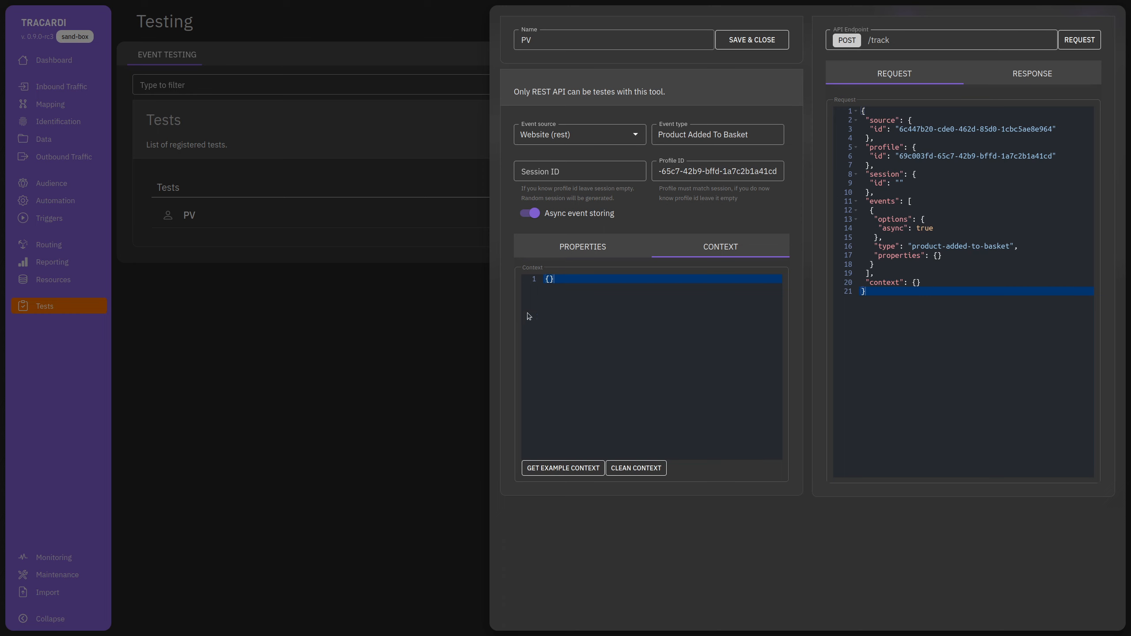
click(581, 256)
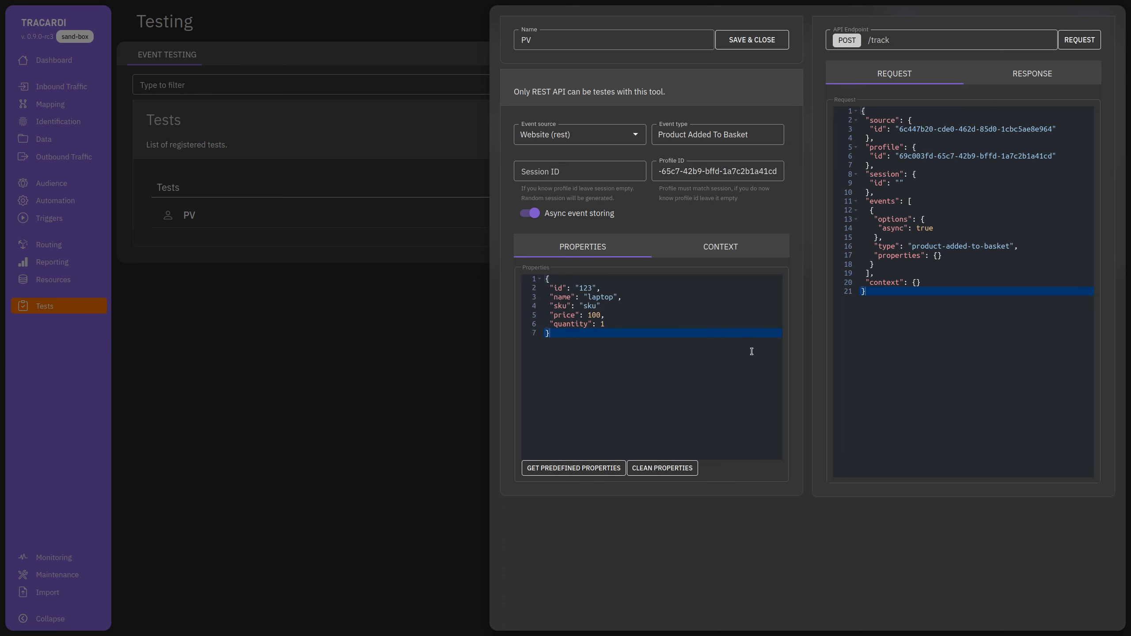
click(1050, 86)
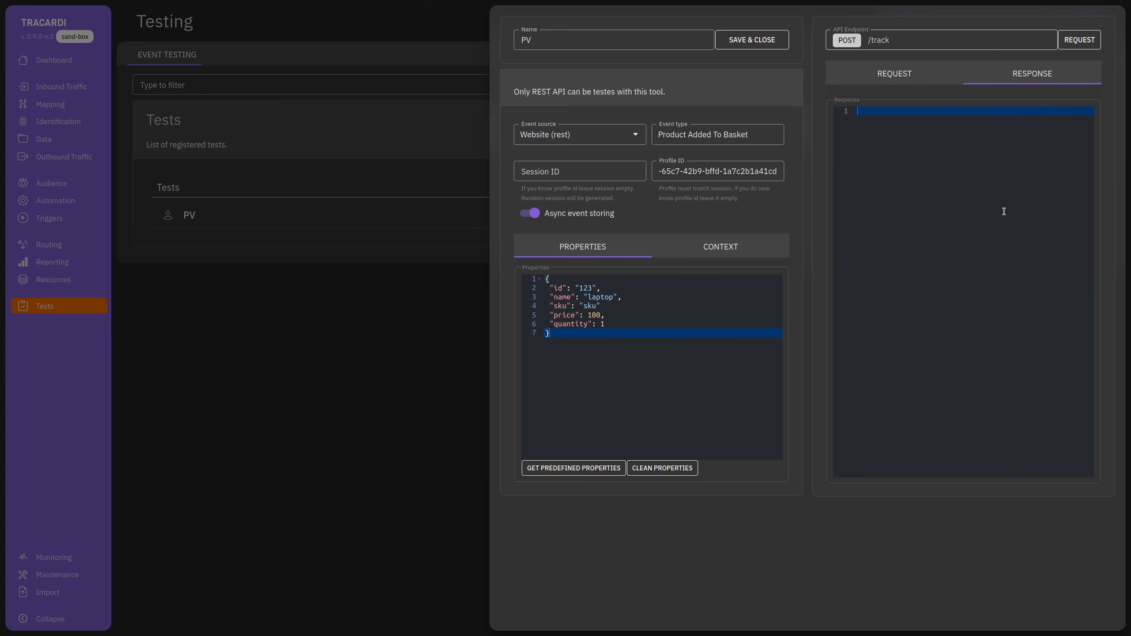
click(1080, 40)
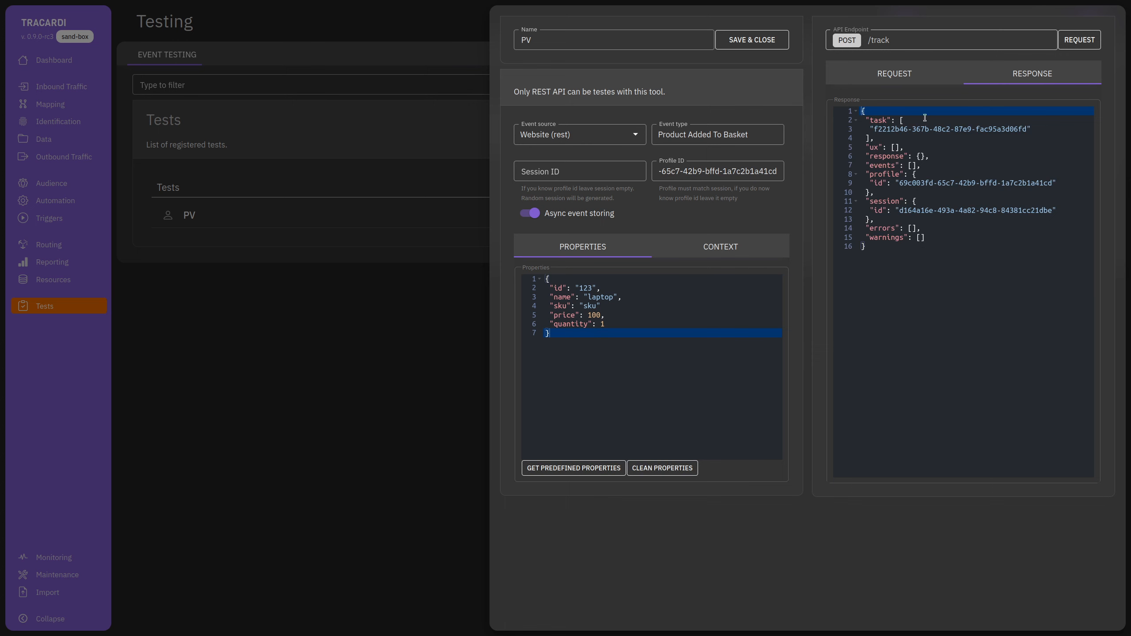
click(338, 328)
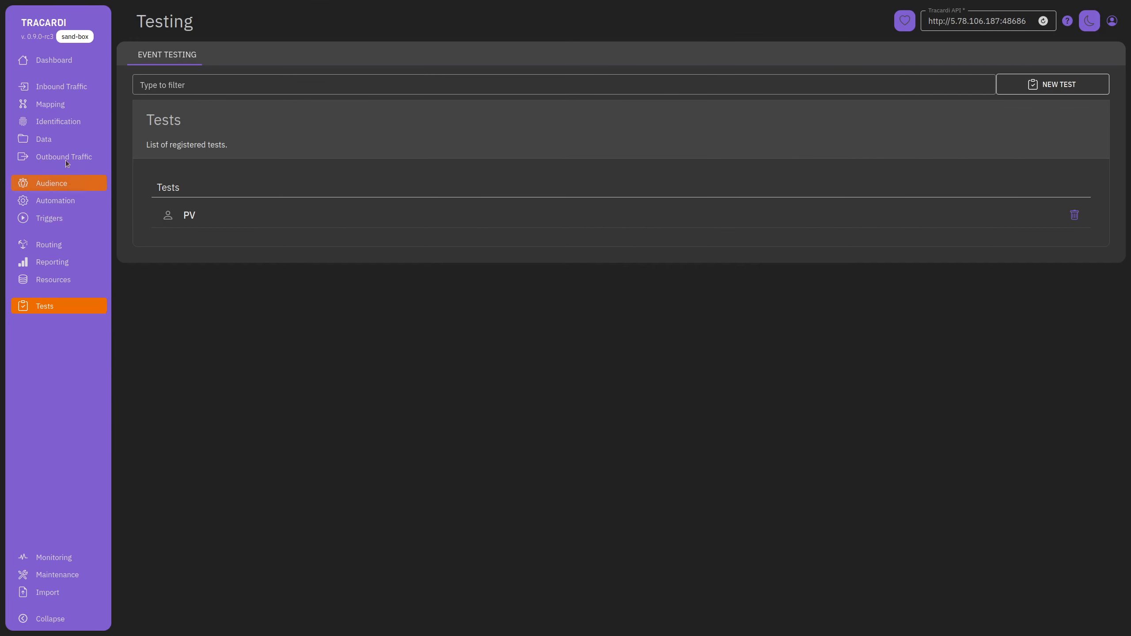
Refresh the Data events list and open the profile behind the newest event.
click(62, 140)
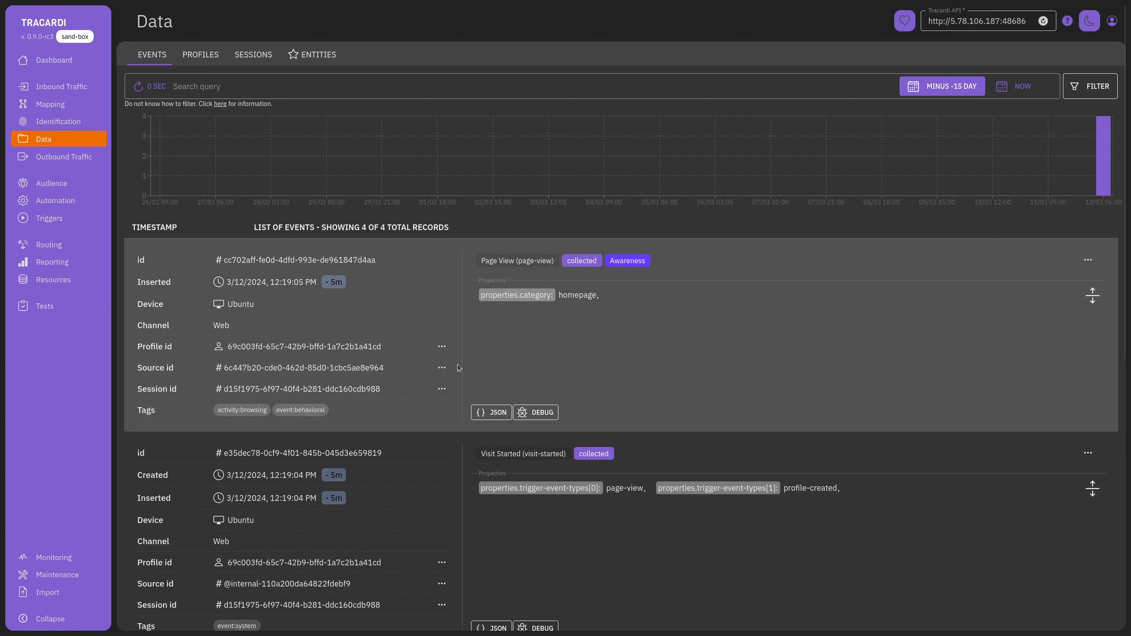
click(1090, 86)
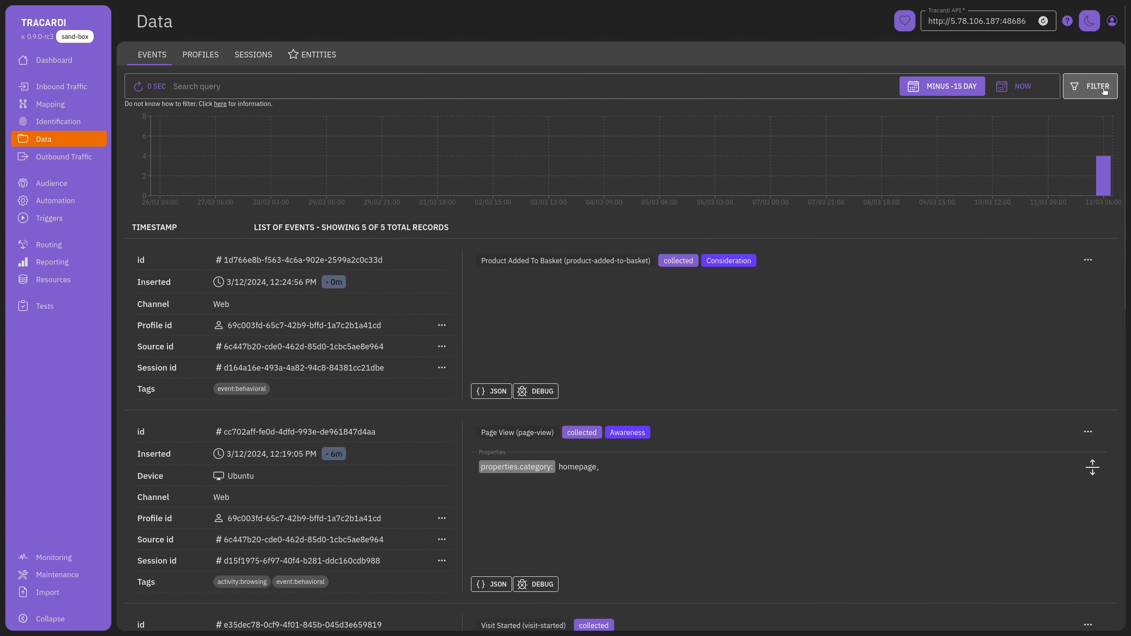
click(442, 327)
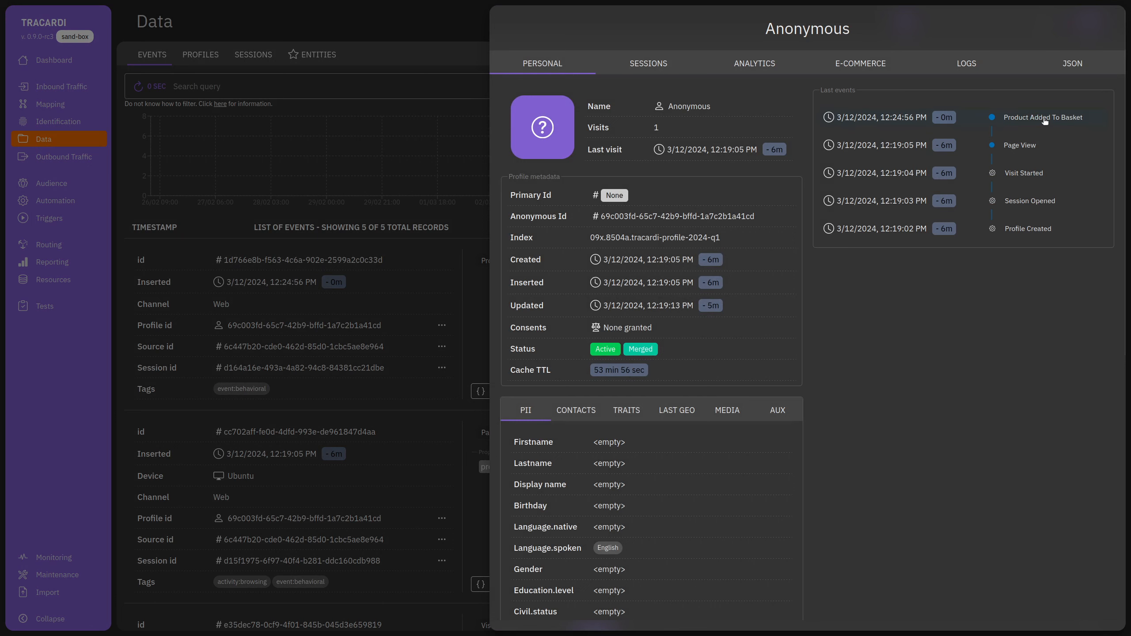
View the Product Added To Basket event's details, then close them and the profile drawer.
click(1044, 120)
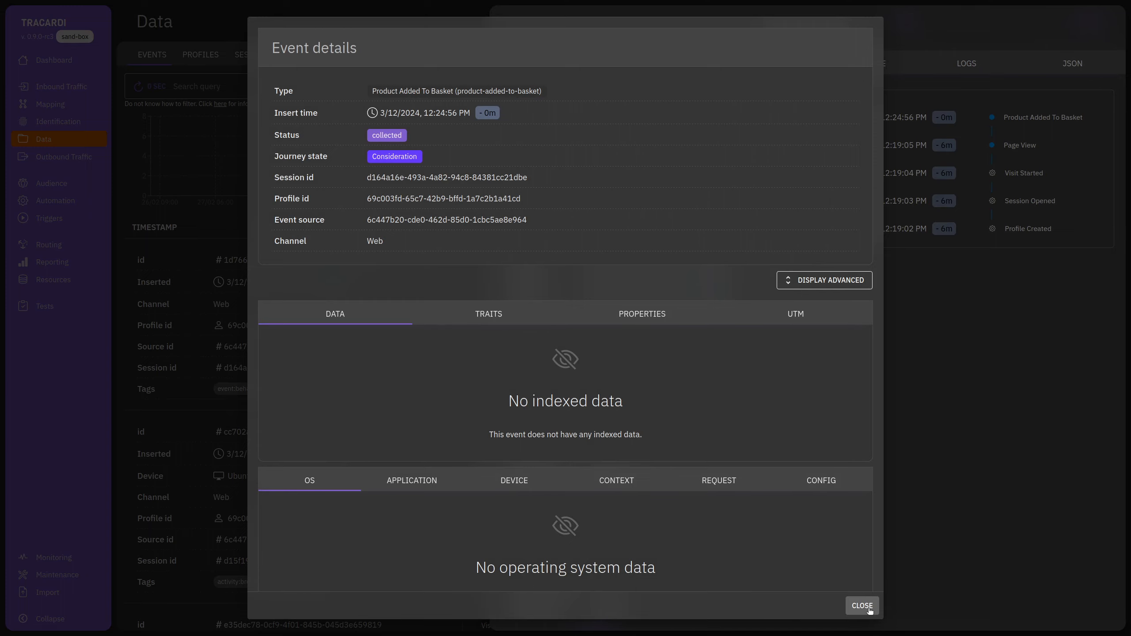
click(861, 605)
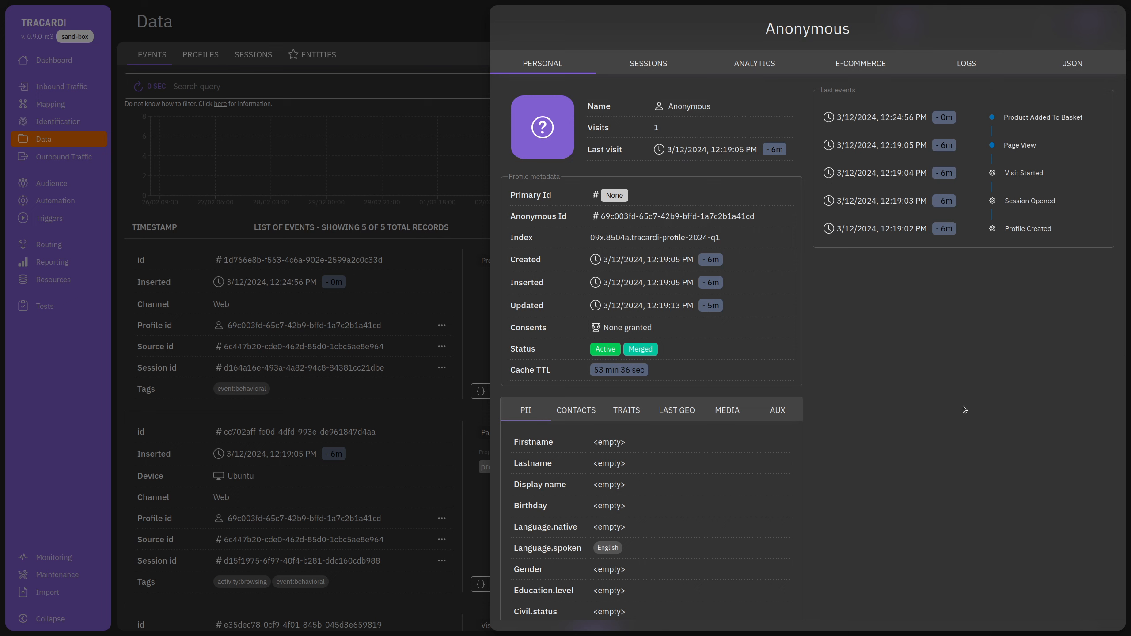
click(471, 356)
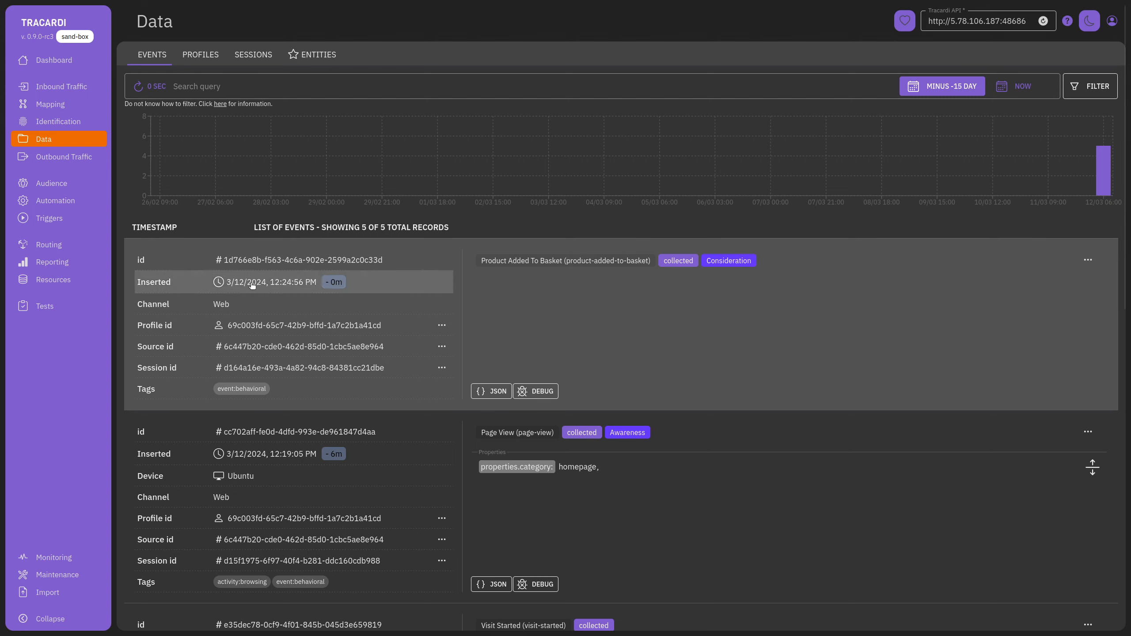
Reopen the PV test and change its event type to Profile Update.
click(47, 306)
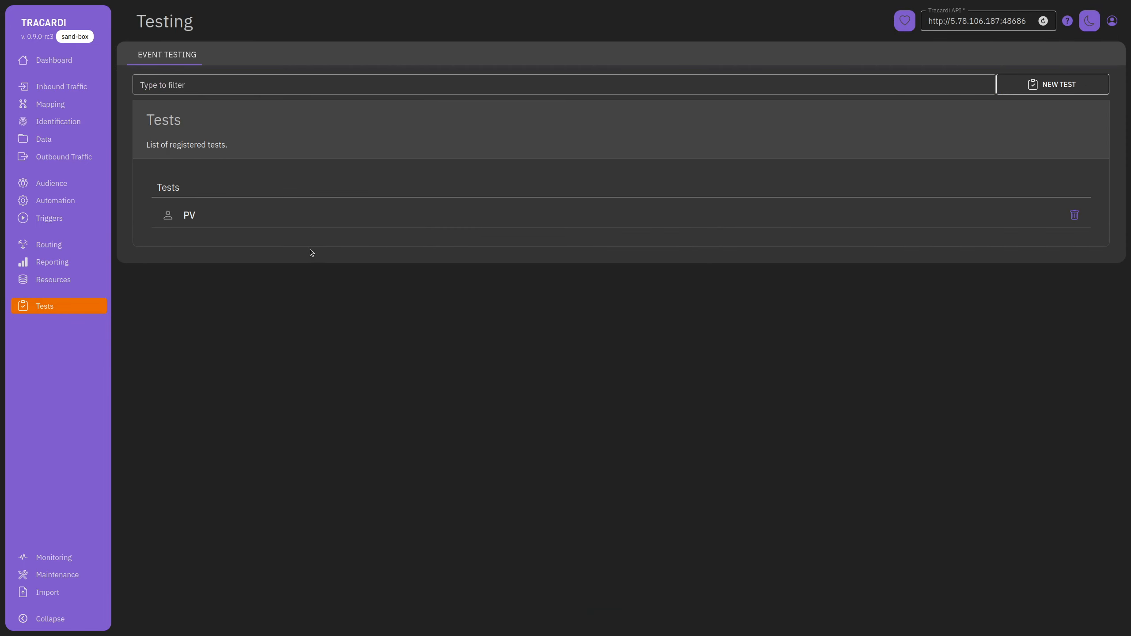
click(457, 223)
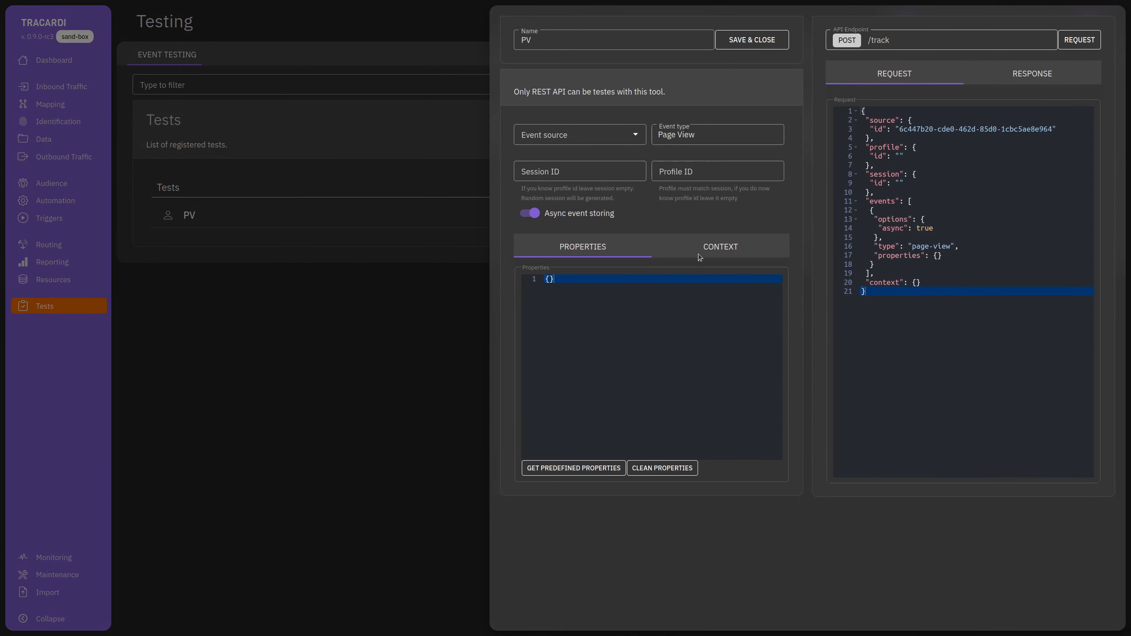
click(712, 134)
key(ctrl+a)
text(U)
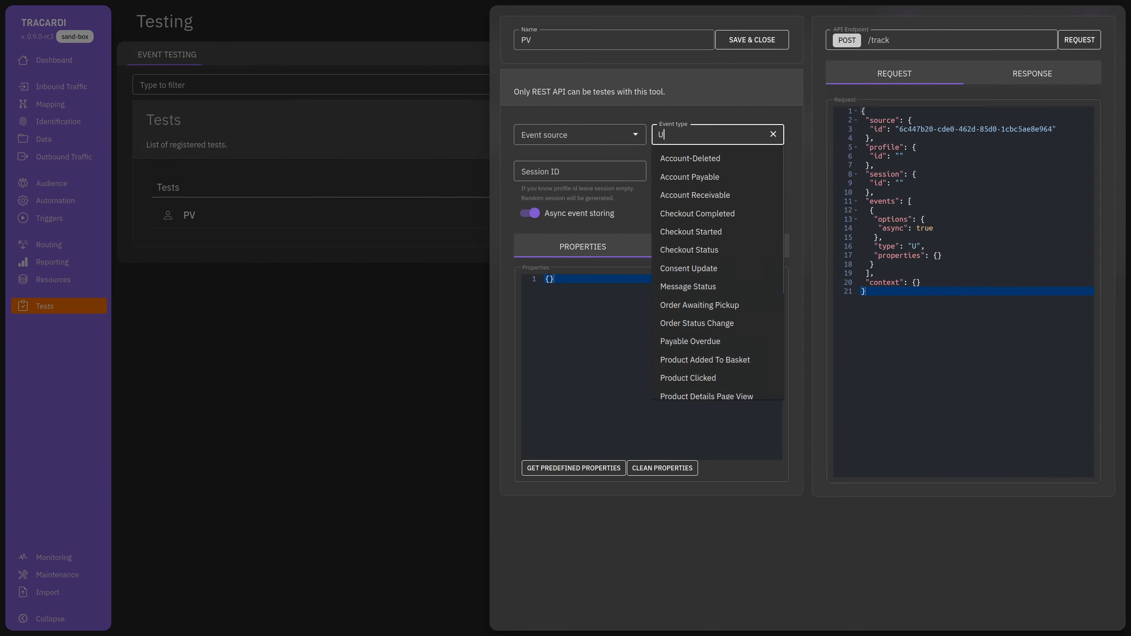
text(pa)
key(BackSpace)
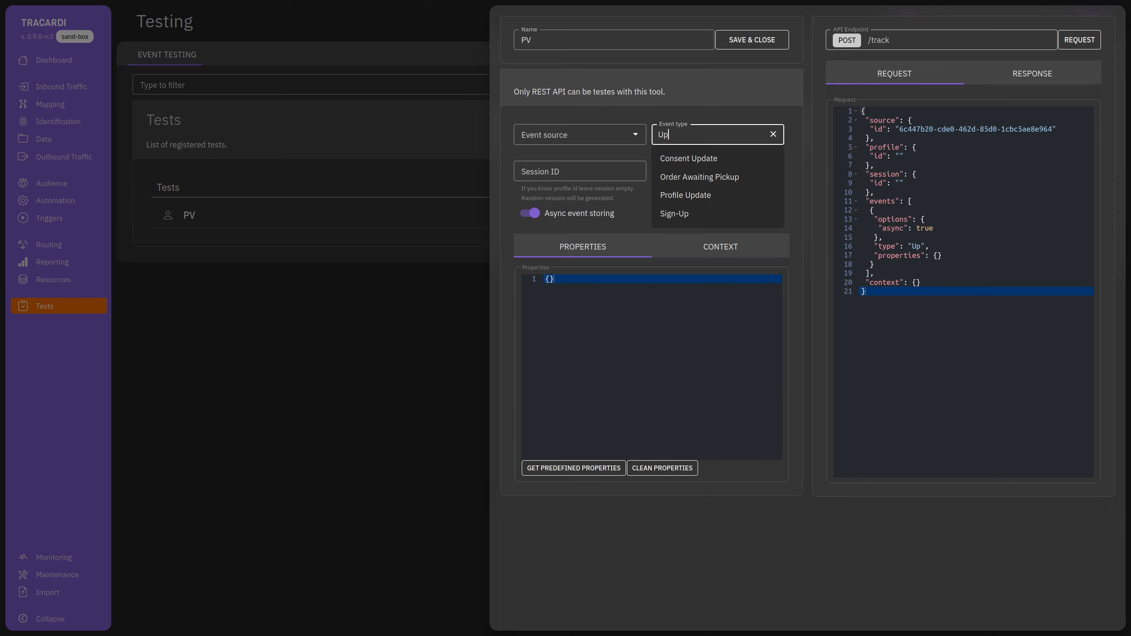
text(d)
click(744, 172)
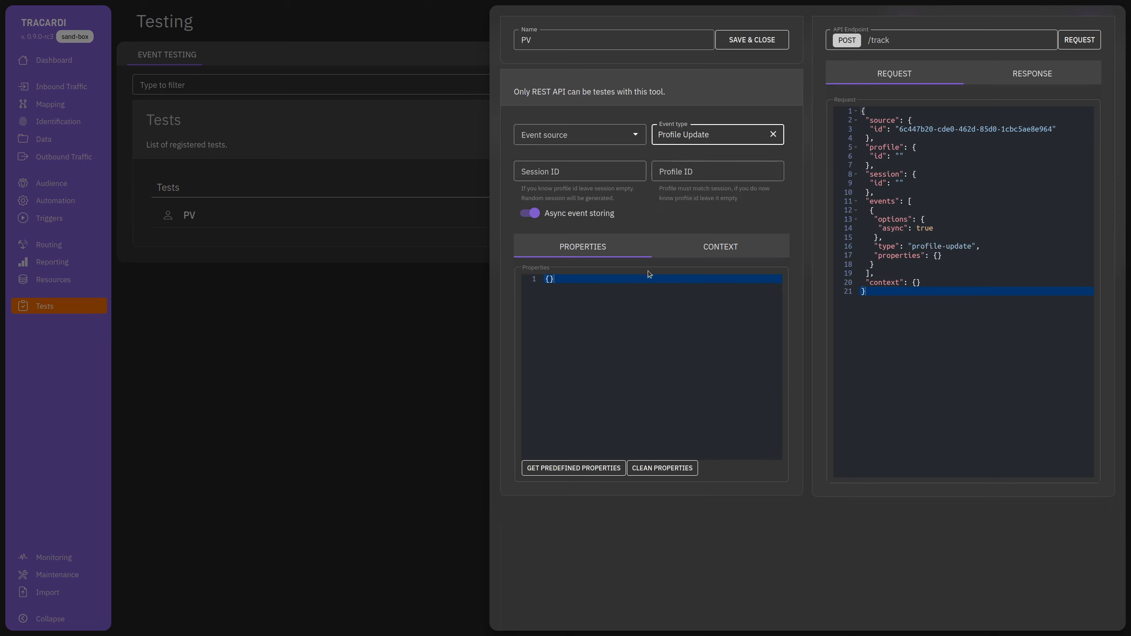
Paste the anonymous profile's ID into Profile ID and load the predefined properties.
click(712, 172)
text(69c003fd-65c7-42b9-bffd-1a7c2b1a41cd)
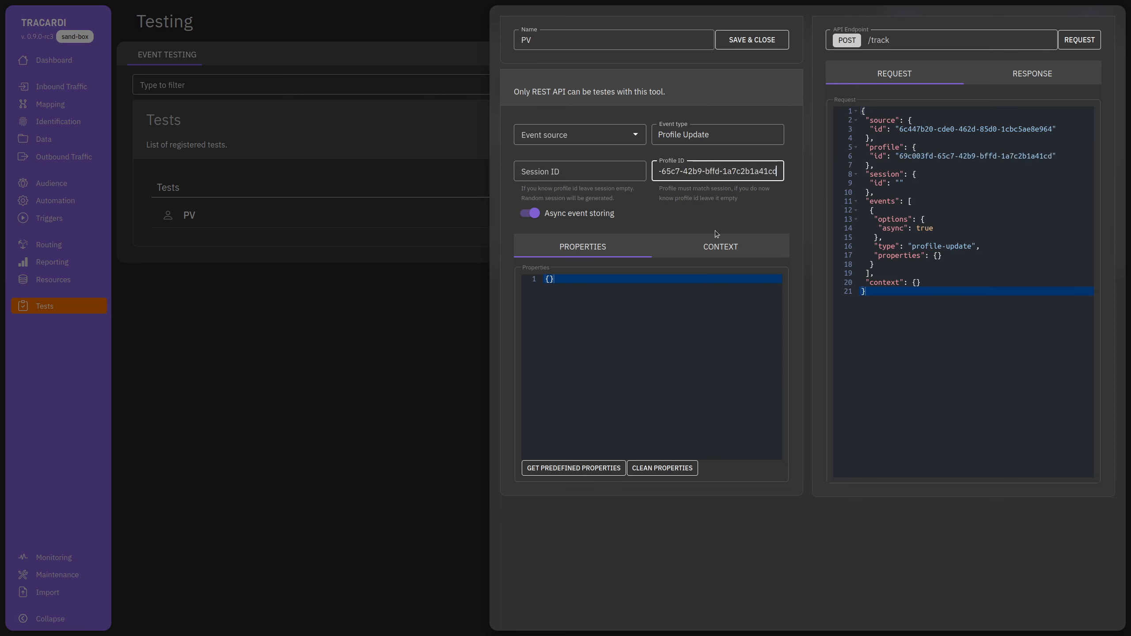
triple_click(715, 173)
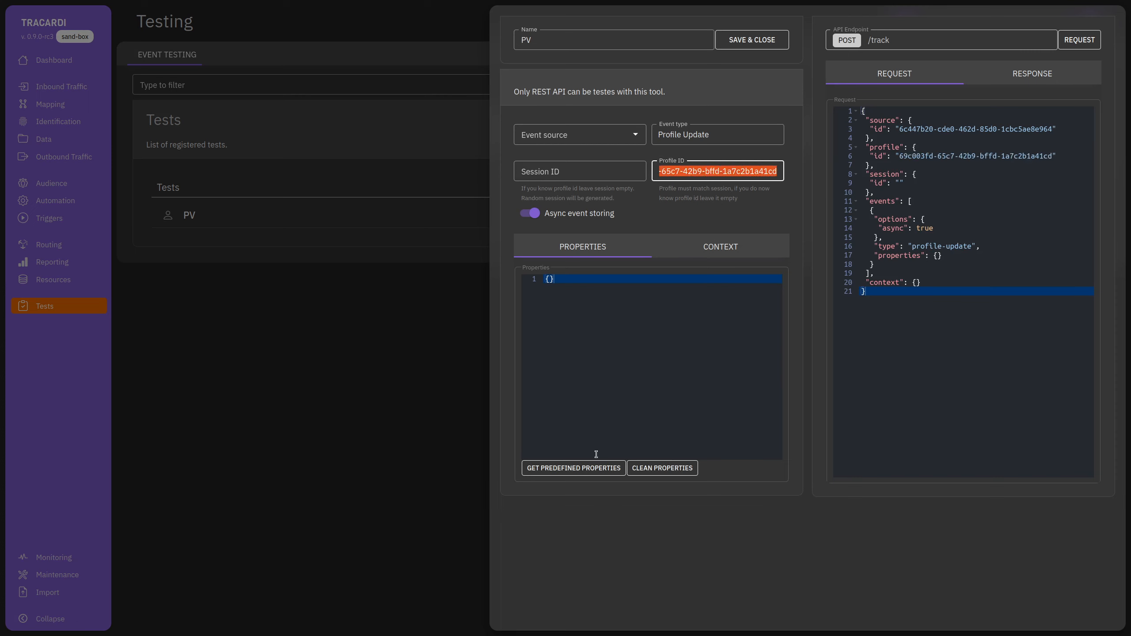
click(572, 469)
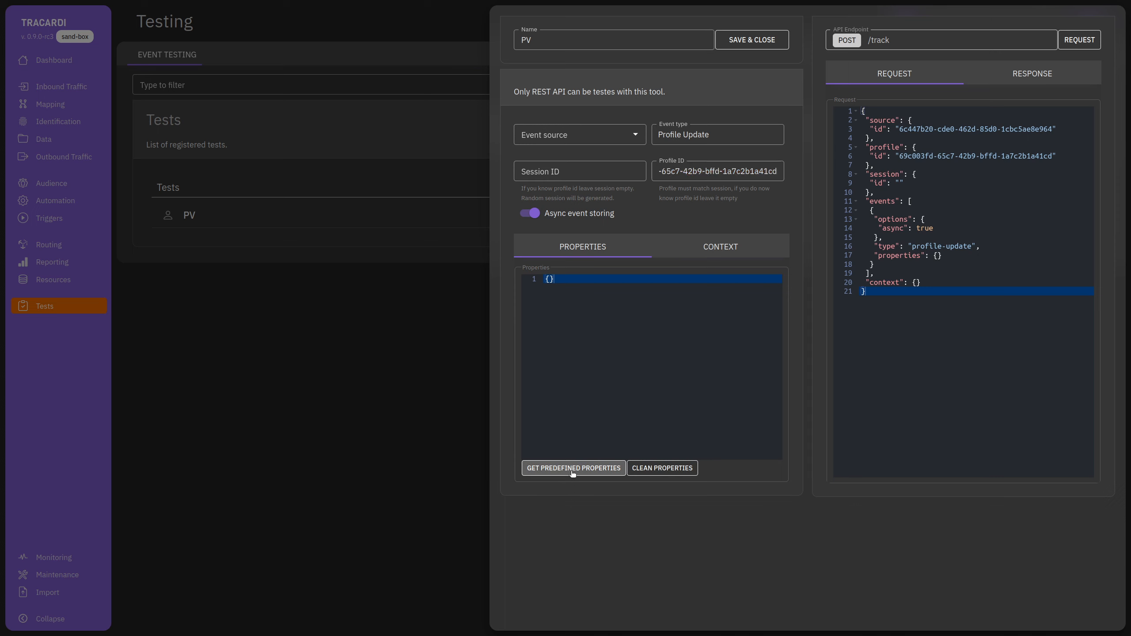
Delete the pii fields other than the names, and the gender-through-identifier properties.
scroll(625, 364, down, 1)
scroll(625, 363, up, 2)
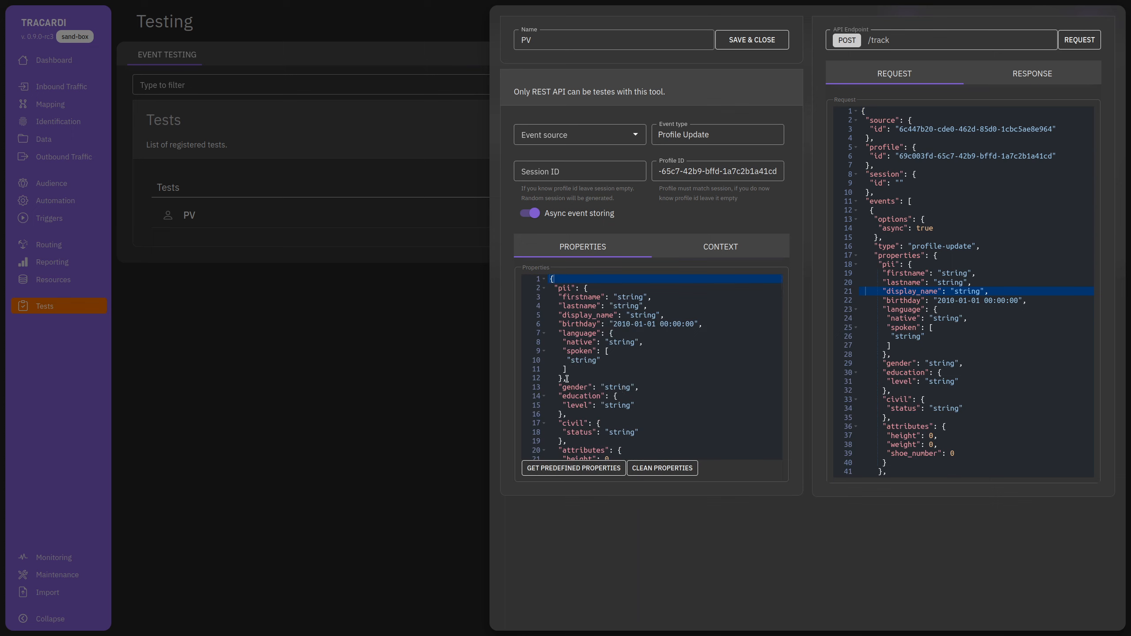
drag(560, 312, 592, 378)
key(BackSpace)
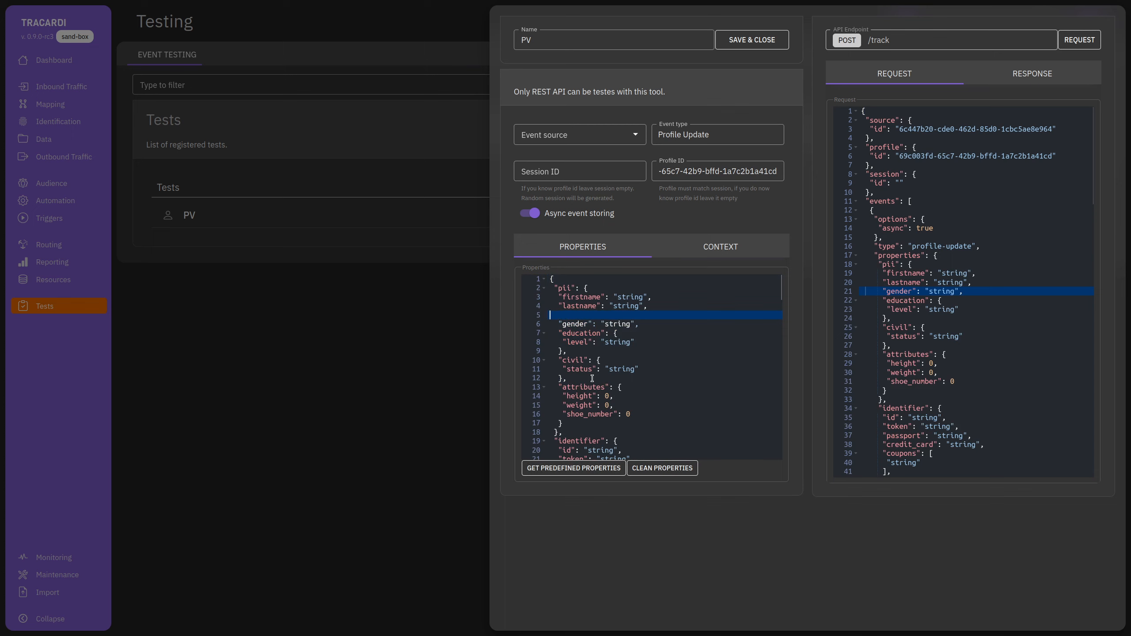
key(BackSpace)
key(BackSpace)
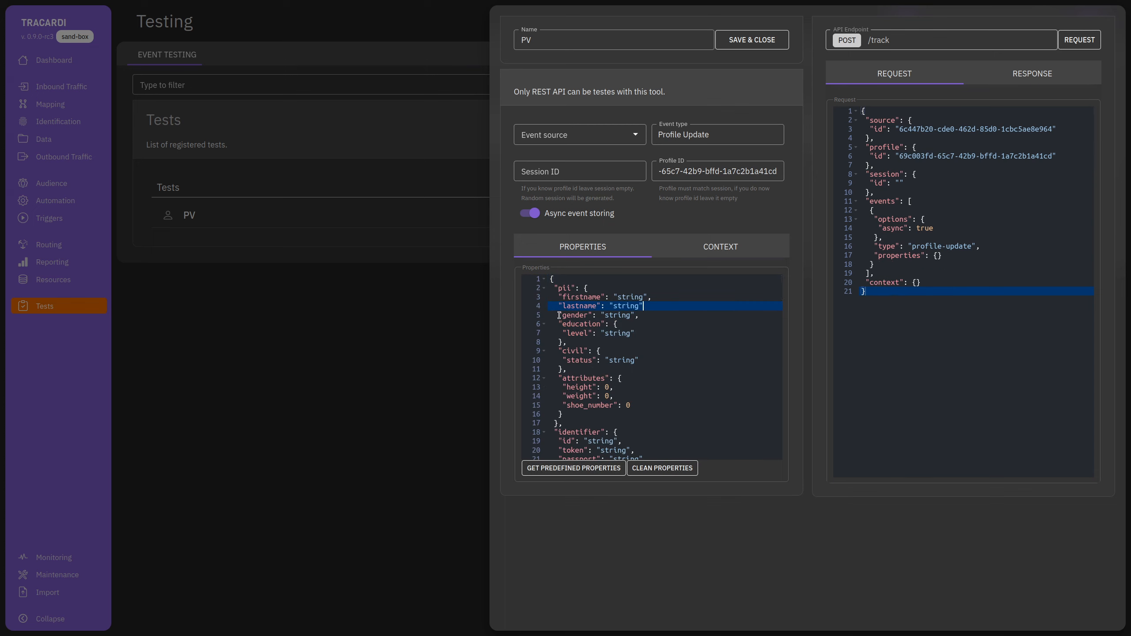
scroll(578, 368, down, 5)
drag(559, 315, 613, 369)
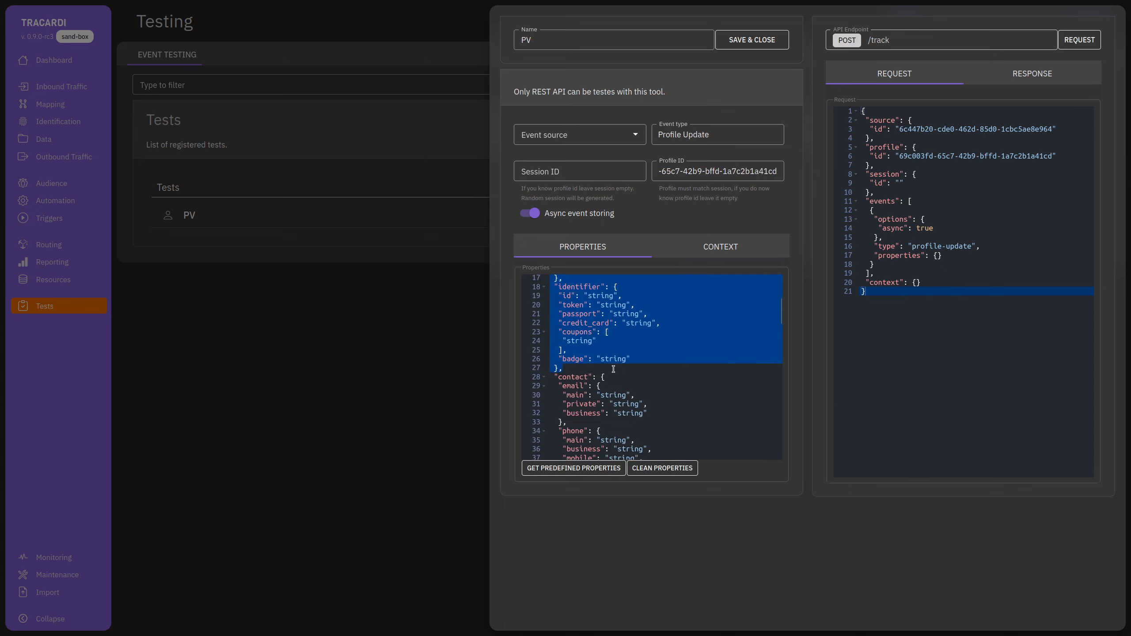
key(BackSpace)
key(BackSpace)
key(BackSpace)
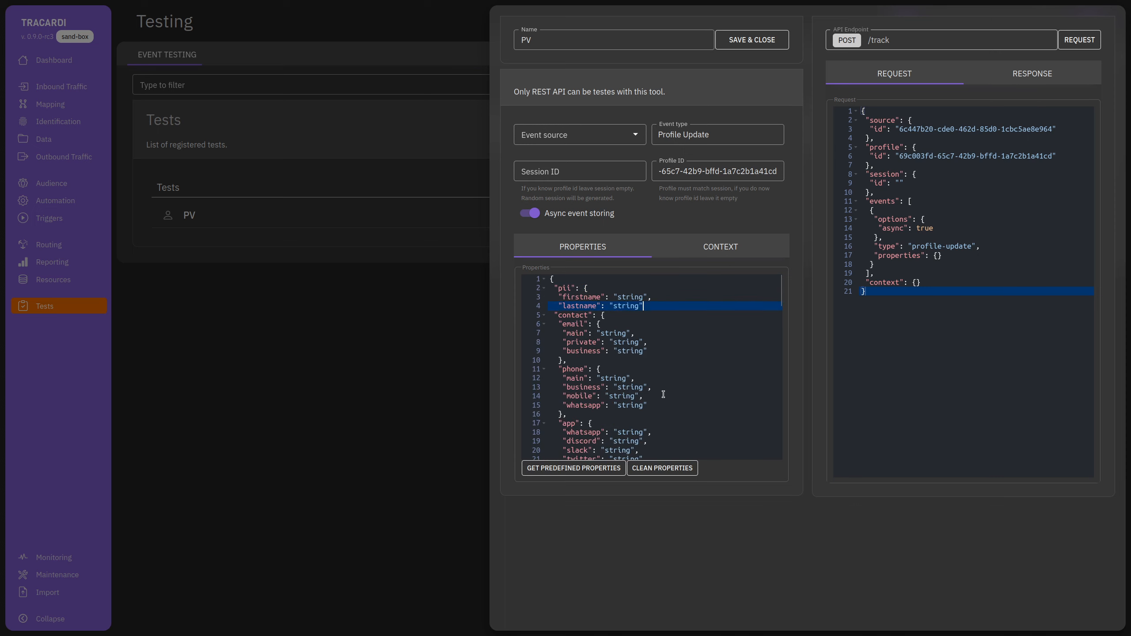
text(",)
drag(562, 362, 596, 441)
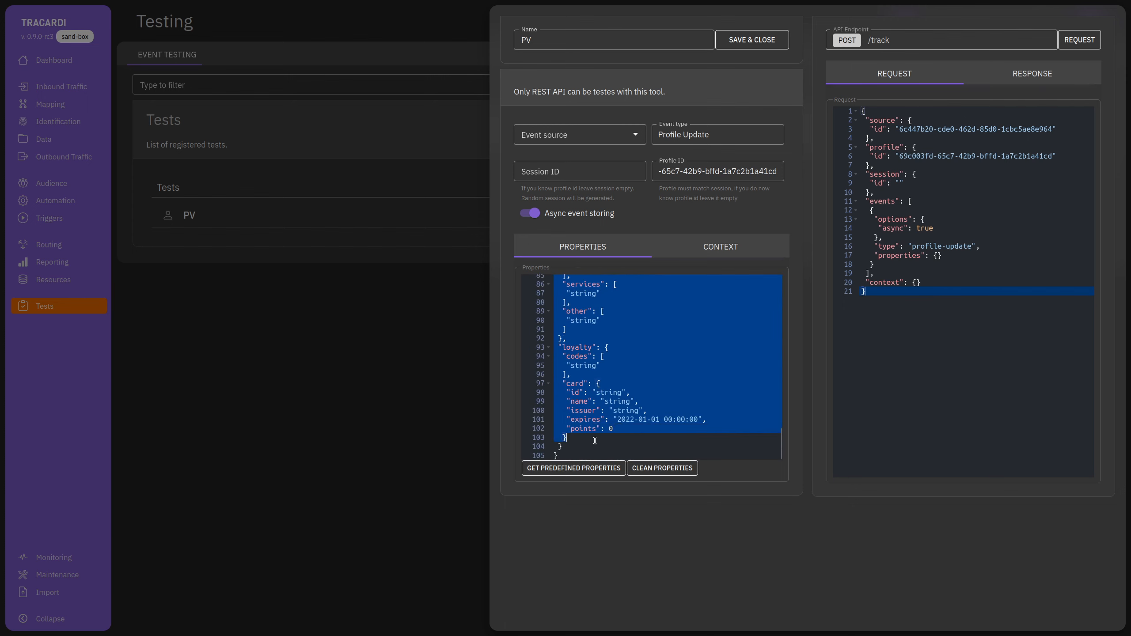
key(BackSpace)
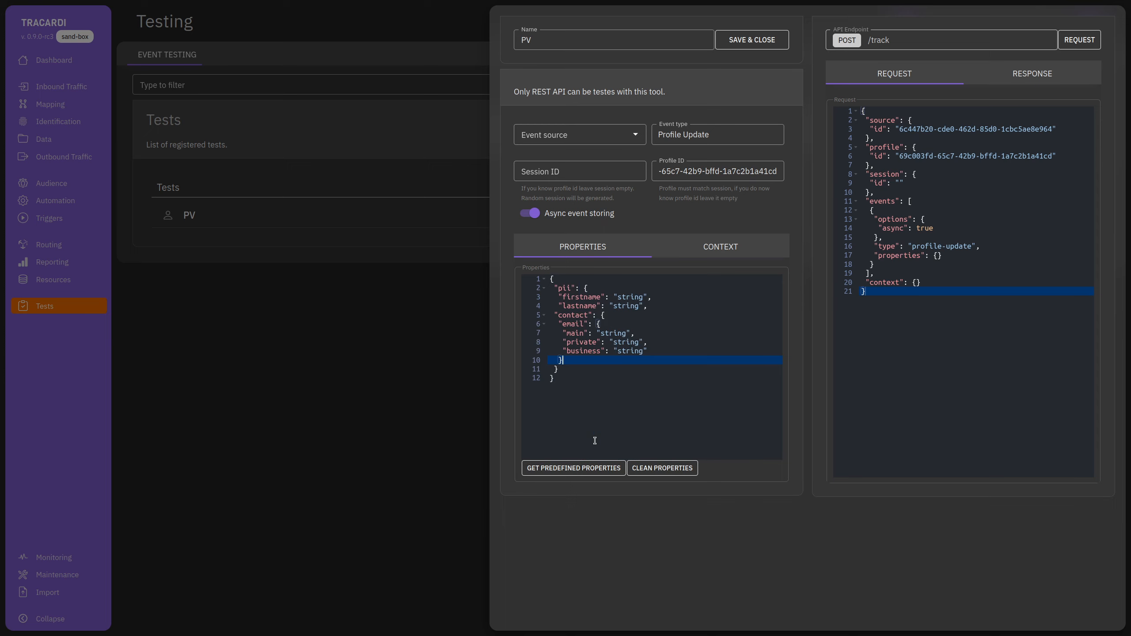
double_click(608, 334)
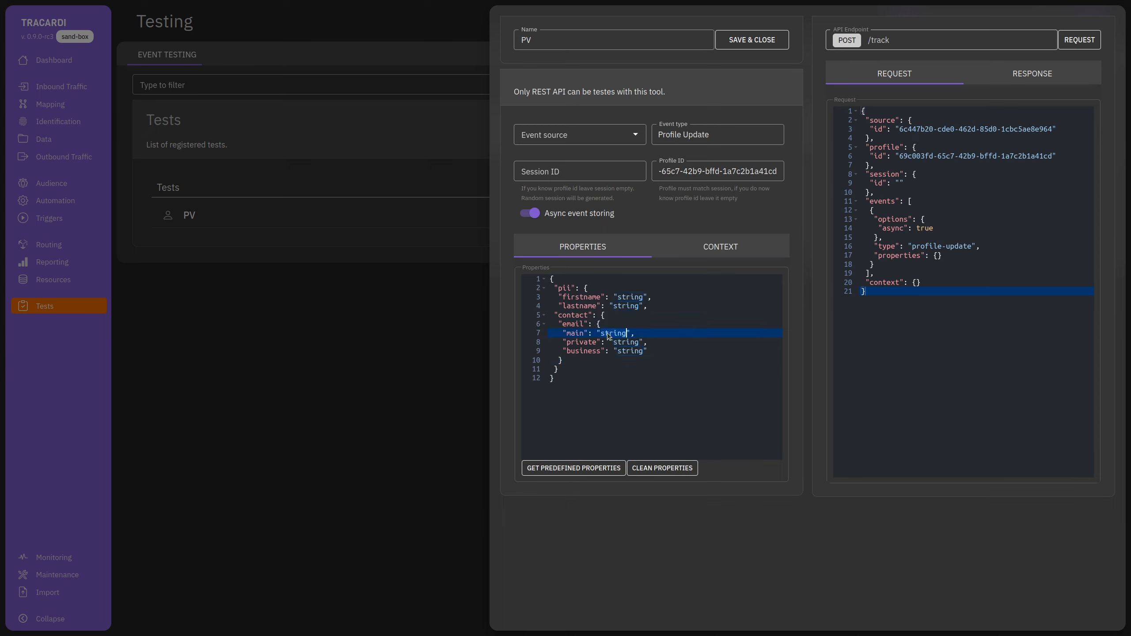
text(demo@demo.com)
shift+click(663, 353)
key(BackSpace)
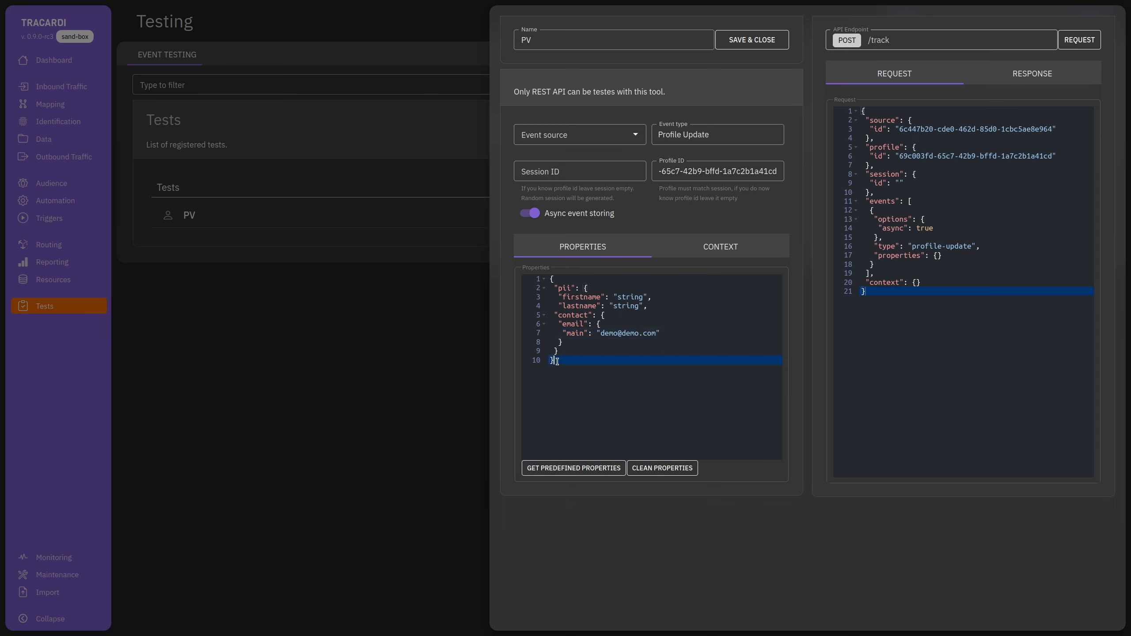
text(})
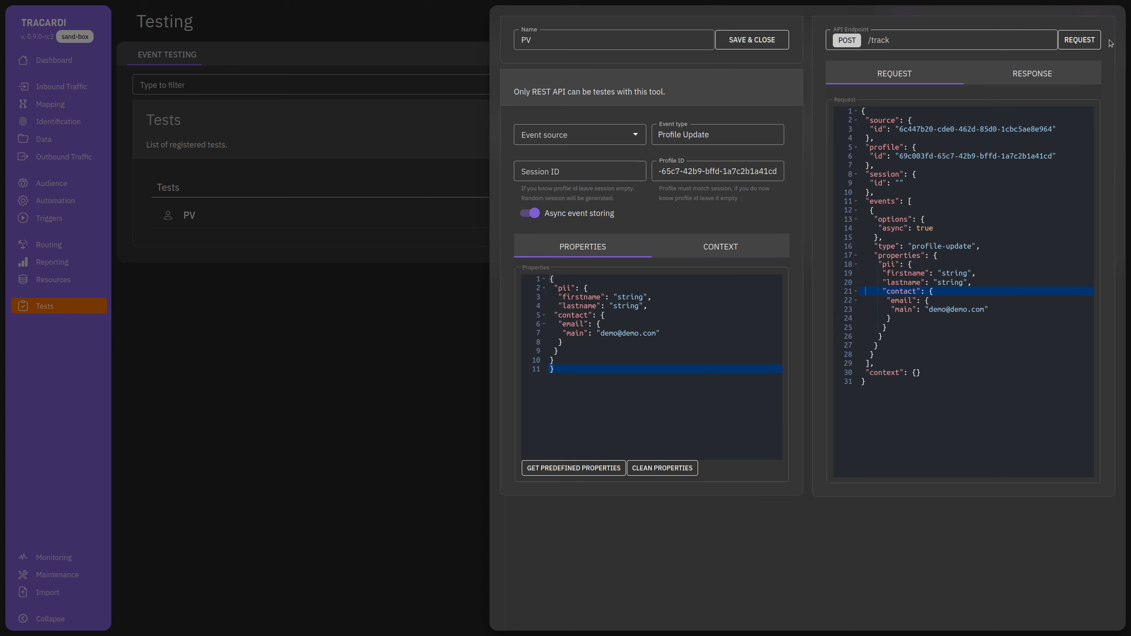
Send the Profile Update test event and close the test editor.
click(1048, 76)
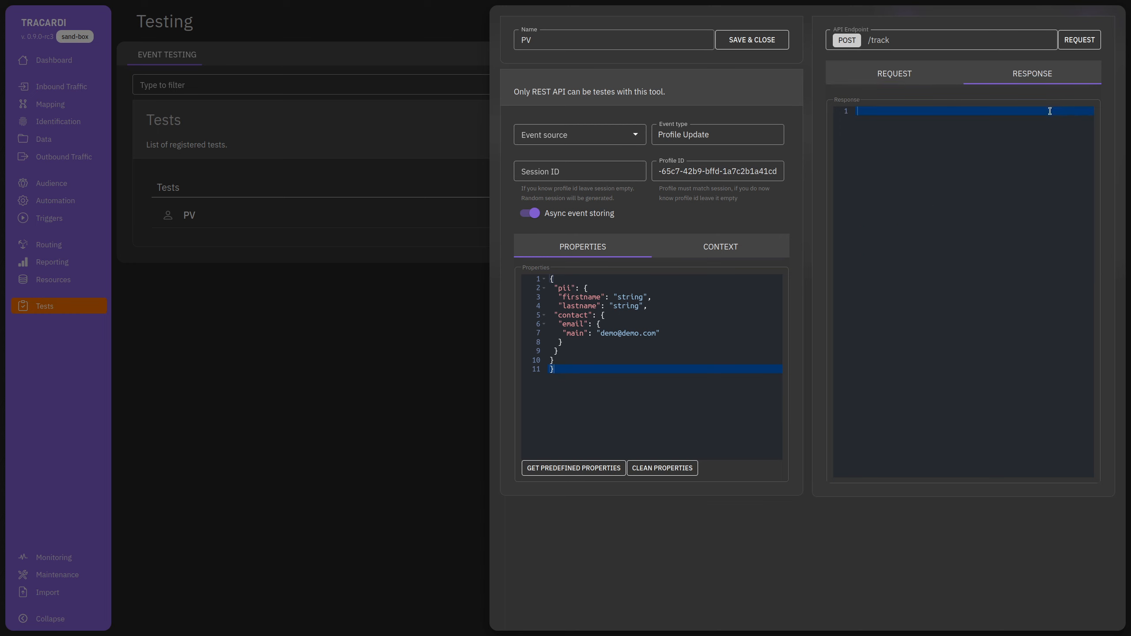
click(1079, 40)
click(332, 391)
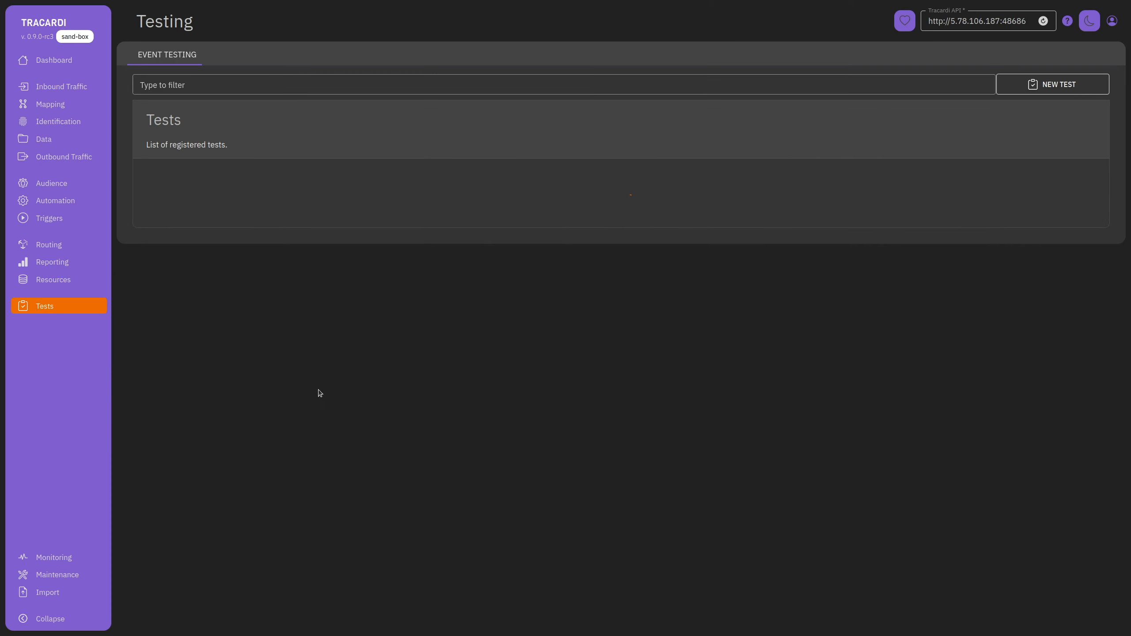
Open the newest event's profile and review its PII, contacts and traits, then close it.
click(49, 141)
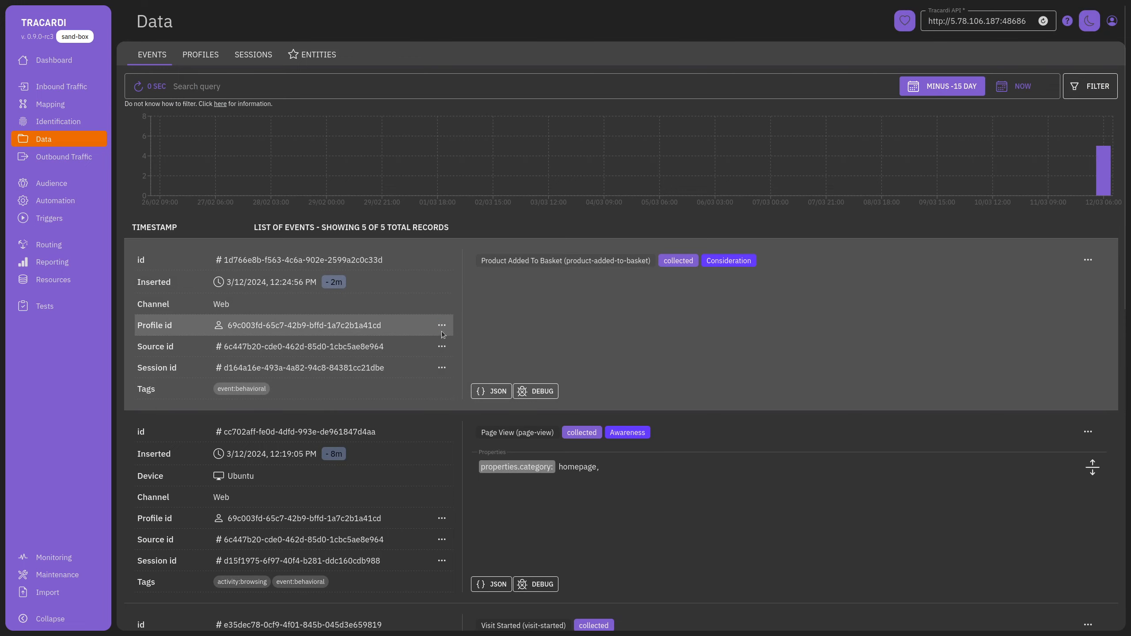
click(441, 326)
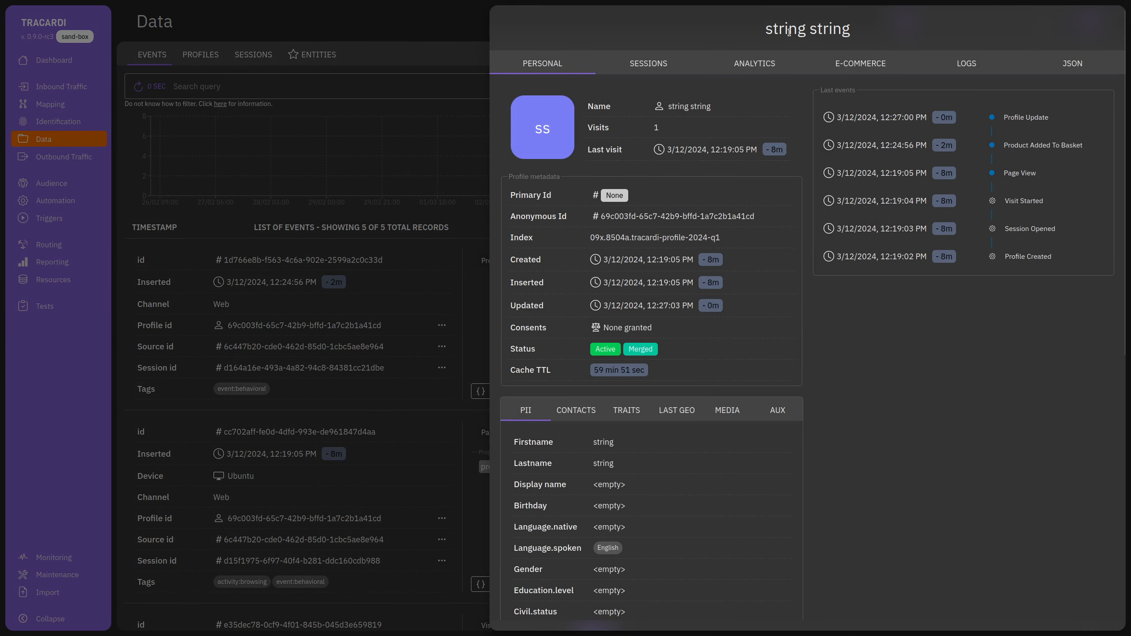
click(577, 410)
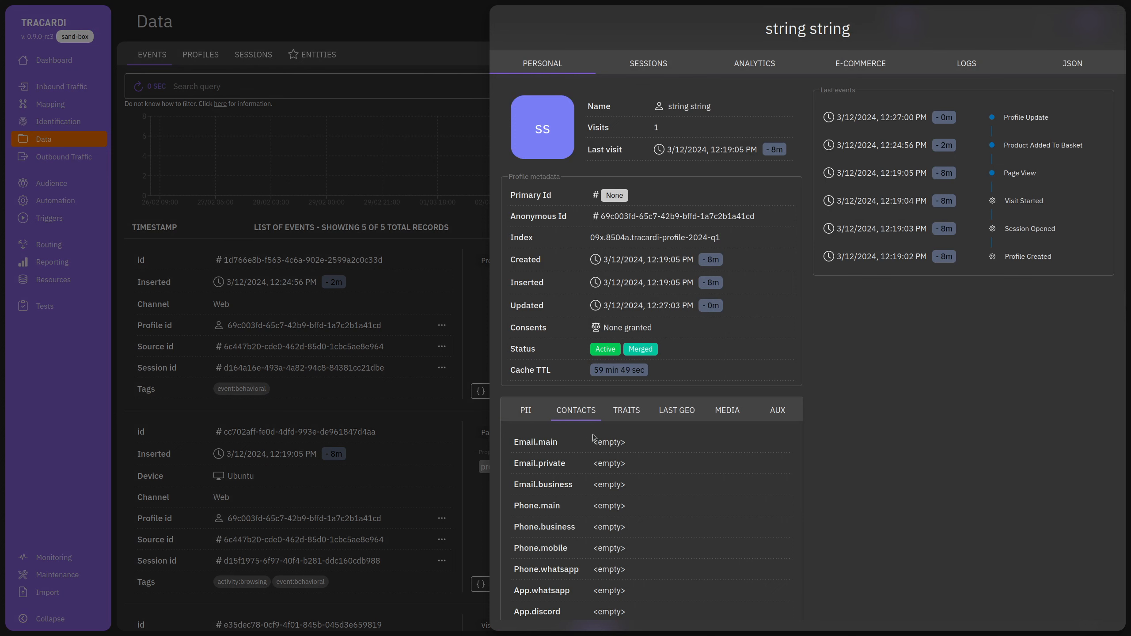
click(627, 418)
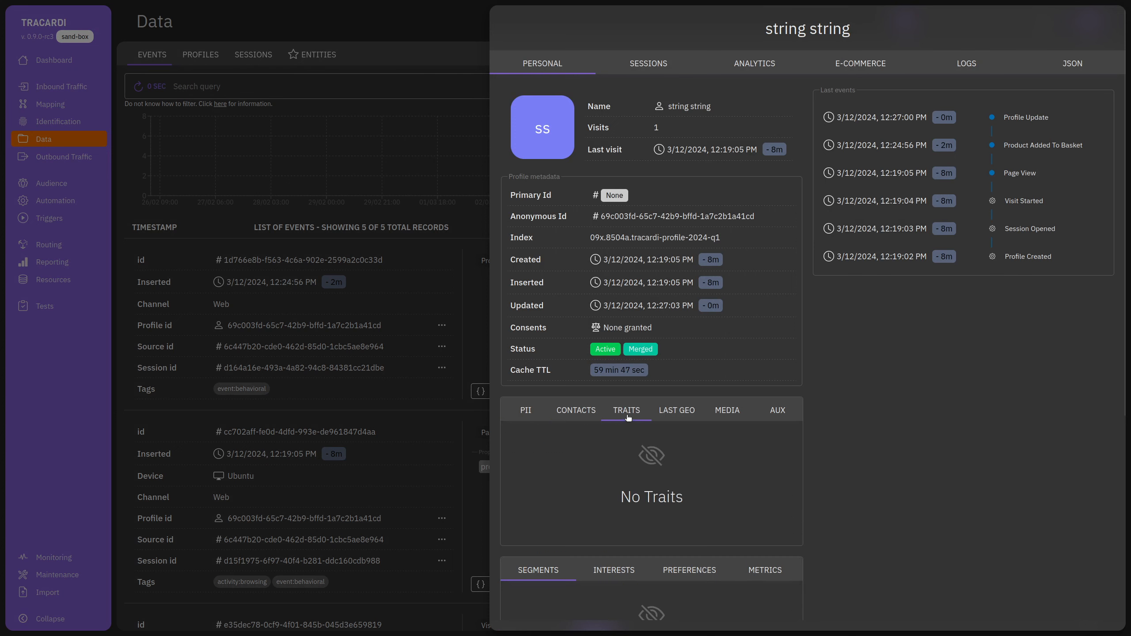
click(575, 417)
scroll(595, 525, down, 10)
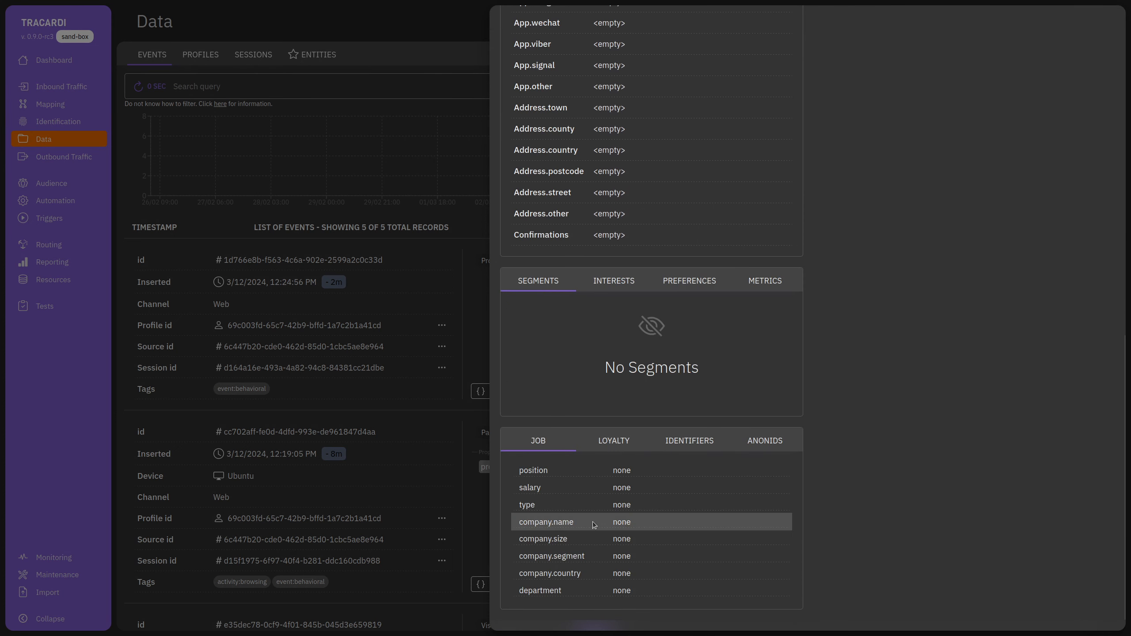
scroll(594, 524, up, 15)
click(532, 411)
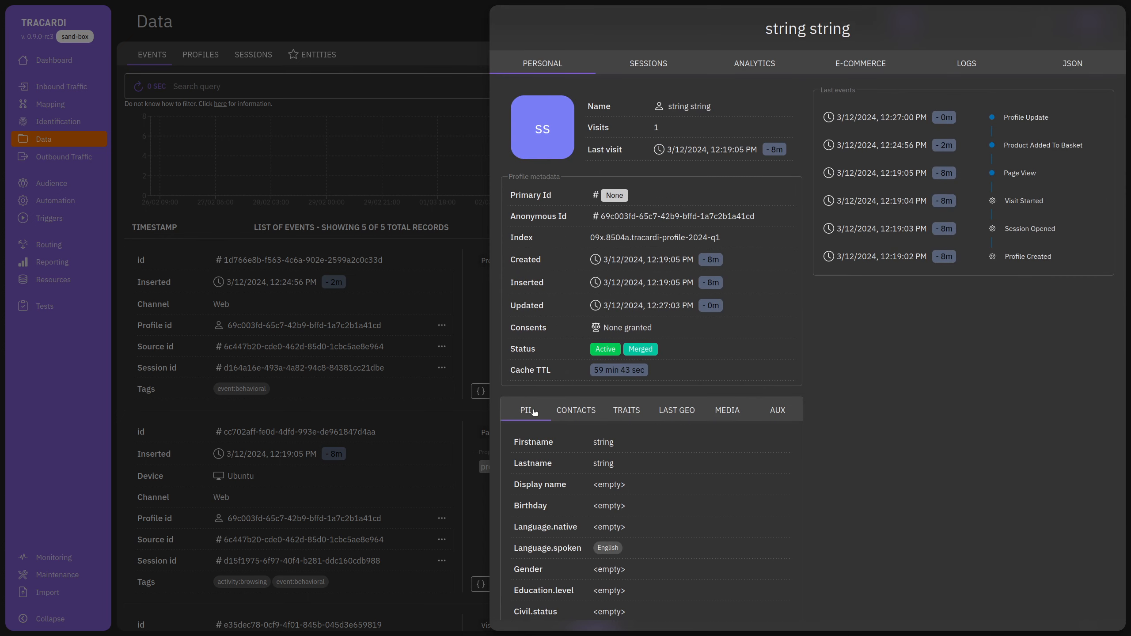
click(424, 393)
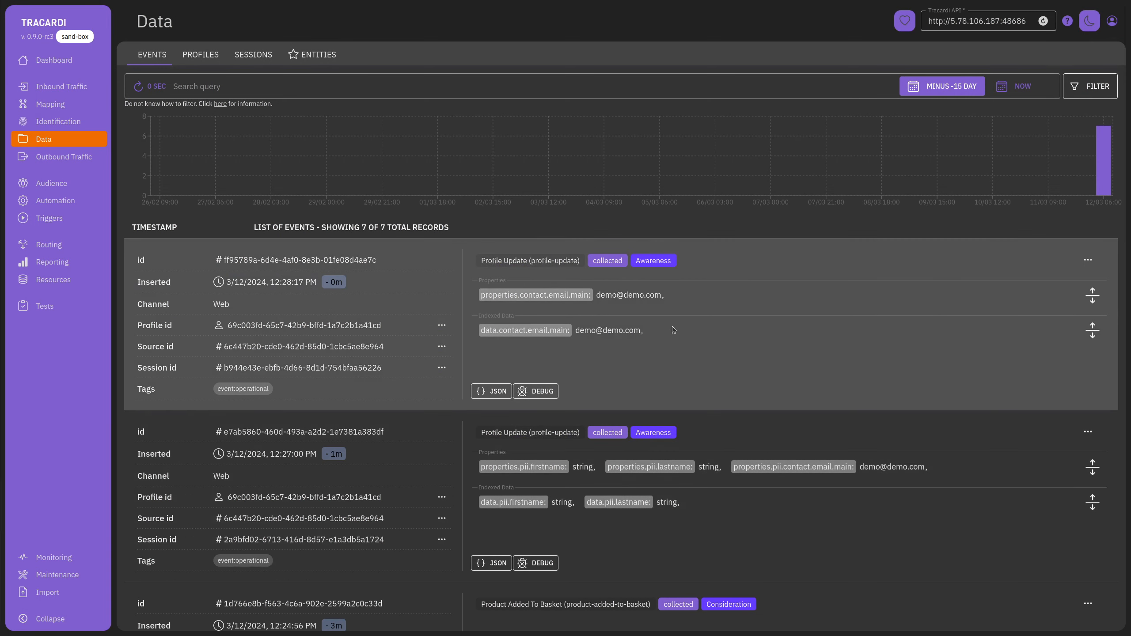
Open the latest event's profile and confirm its main contact email is the demo e-mail address.
scroll(943, 437, down, 2)
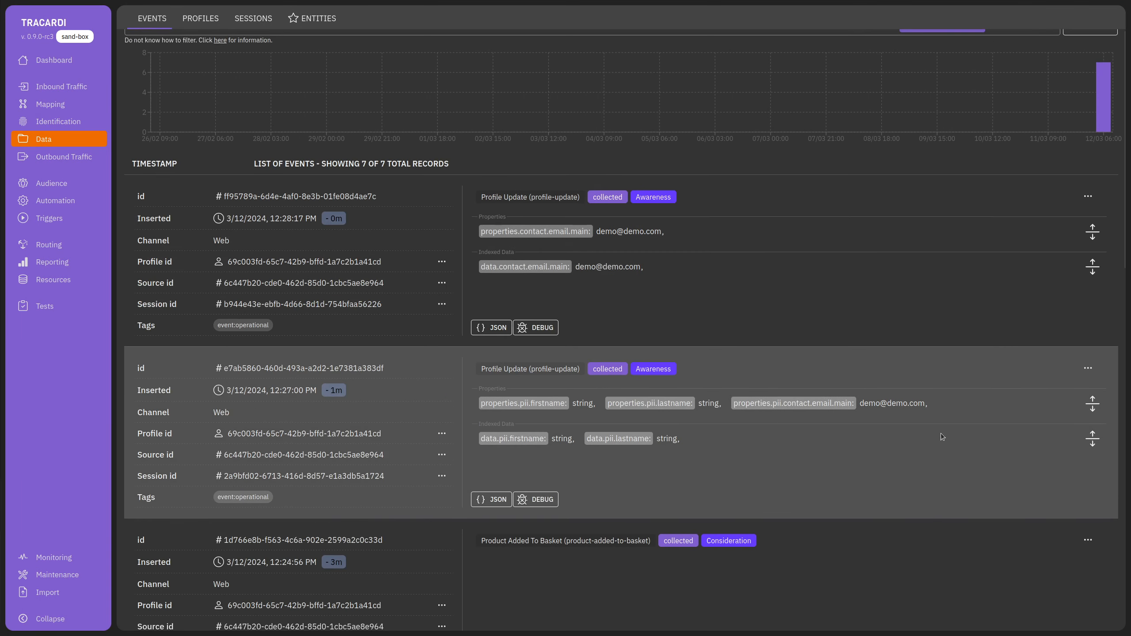
drag(944, 406, 875, 404)
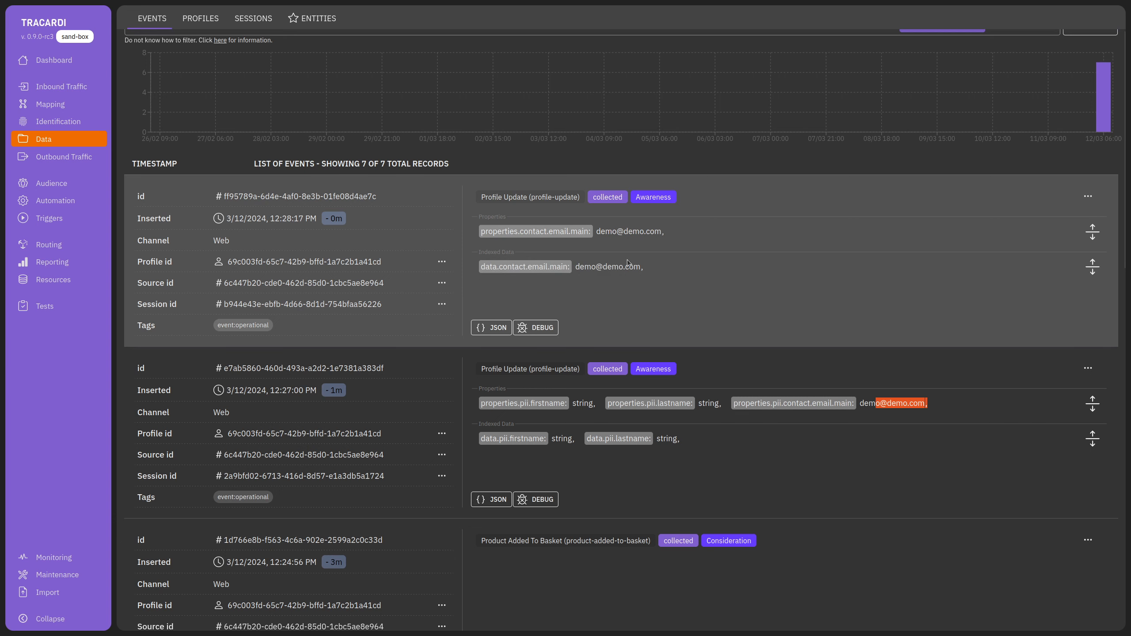
click(442, 261)
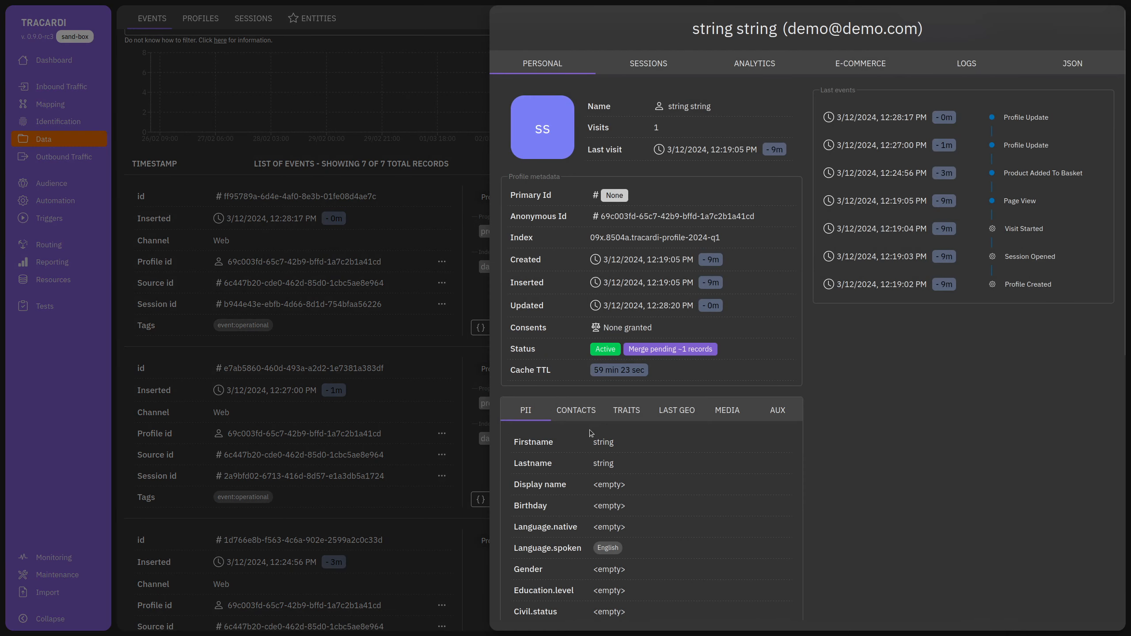
click(576, 410)
drag(592, 445, 662, 444)
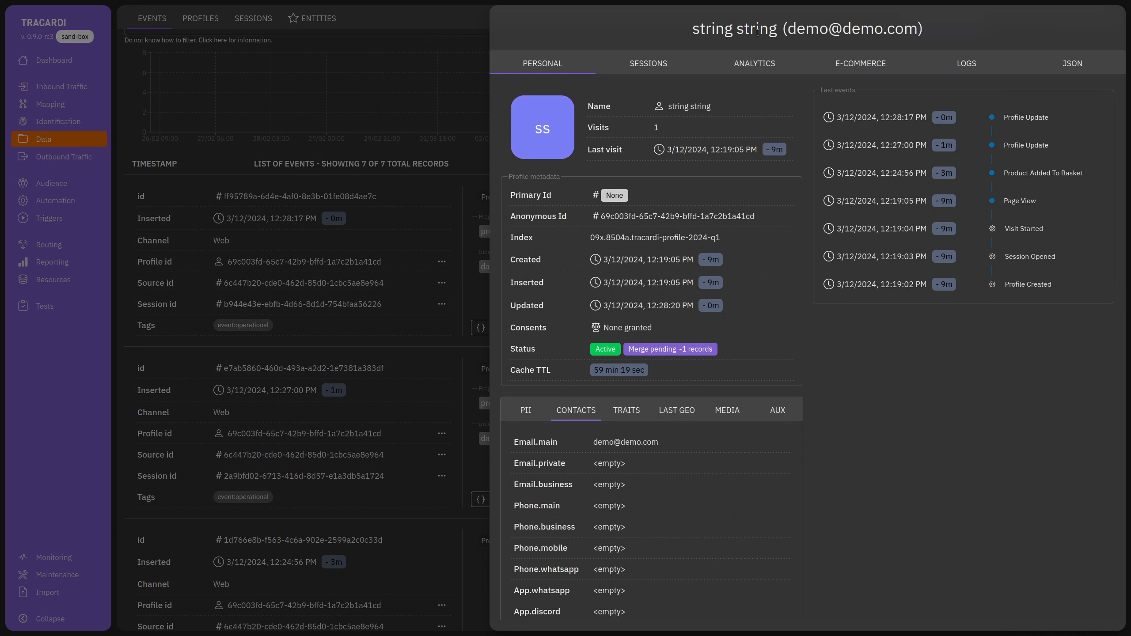
drag(786, 30, 962, 30)
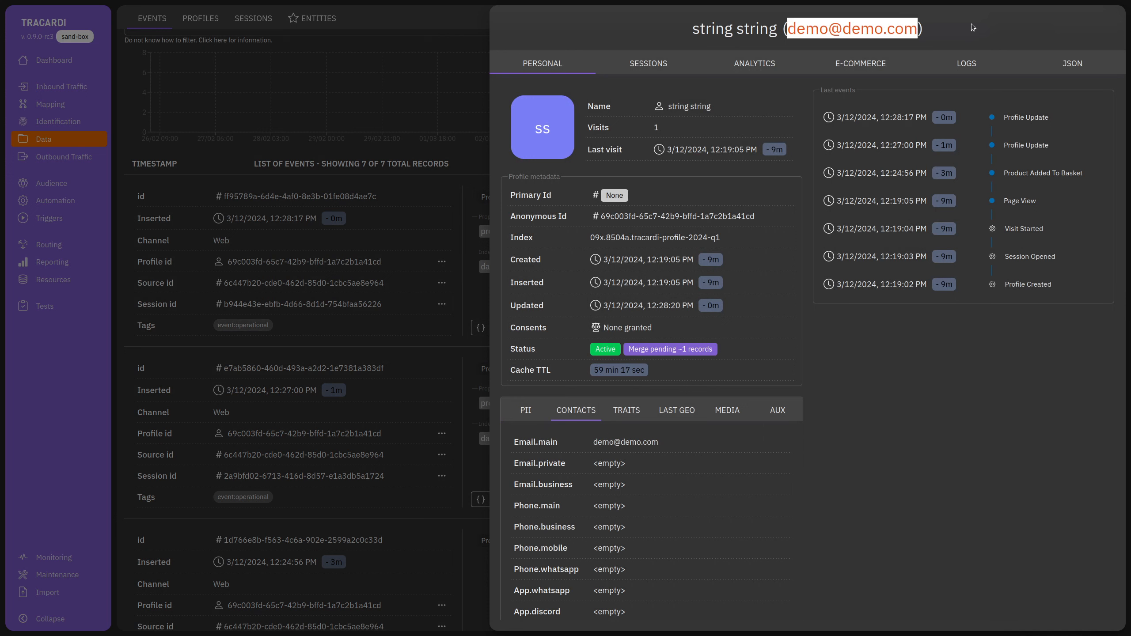
click(967, 30)
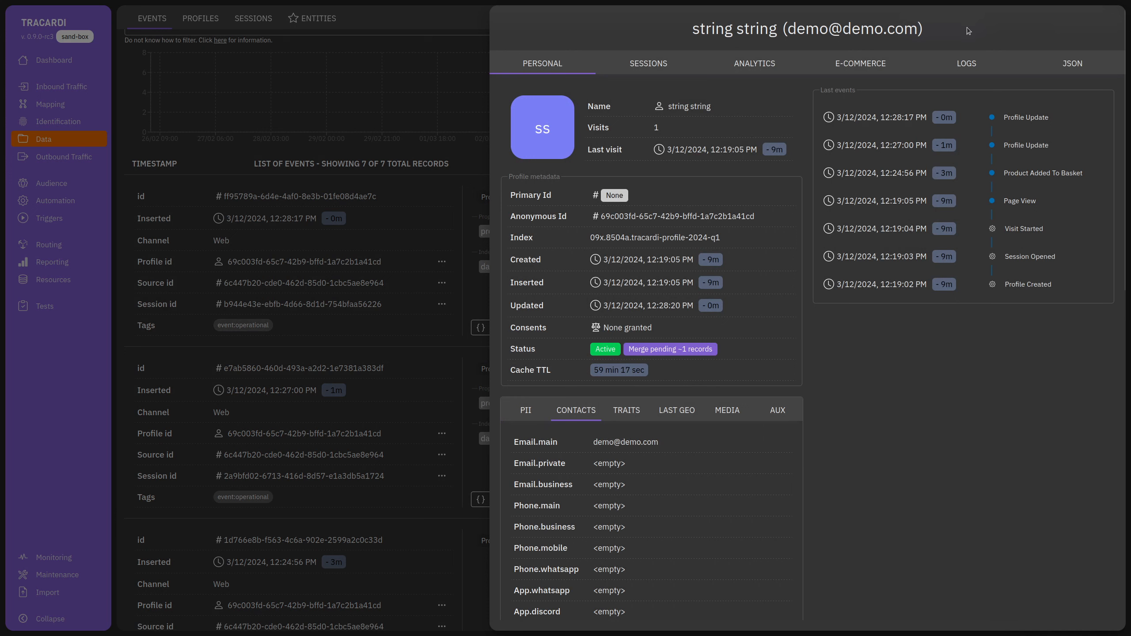
Close the profile details and show the Profiles list with the single string string profile.
click(468, 184)
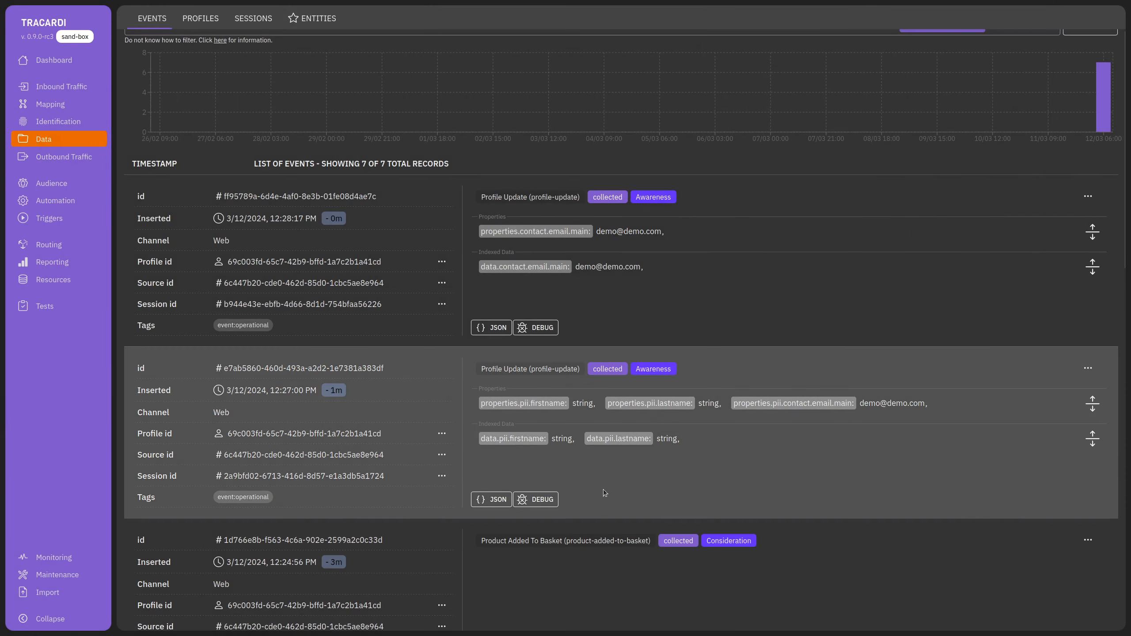
scroll(462, 564, down, 10)
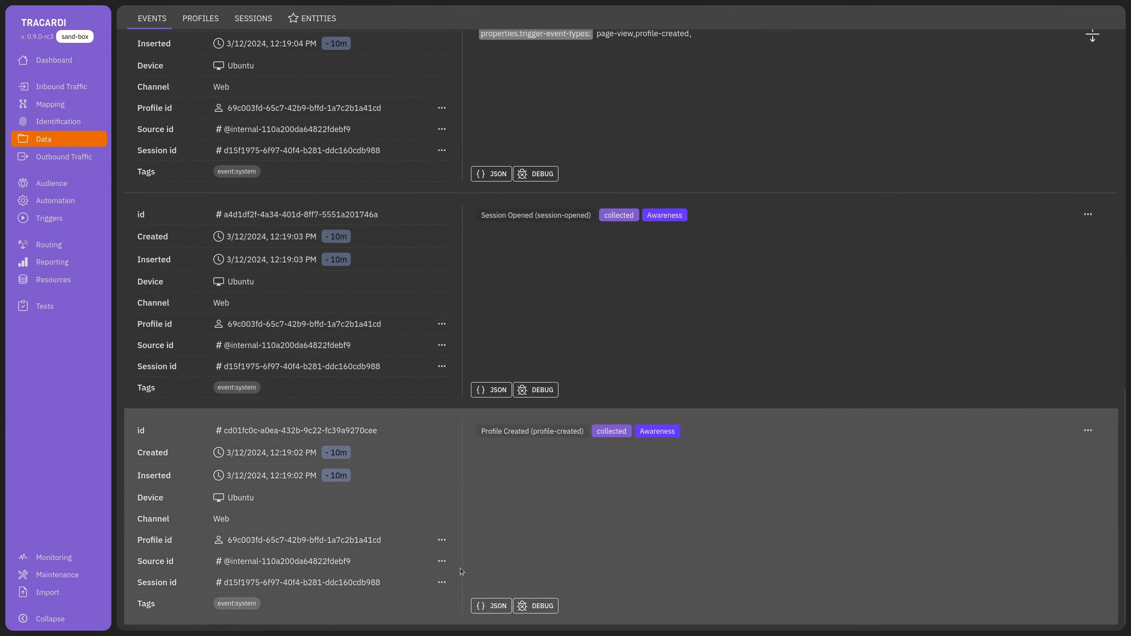
scroll(459, 568, up, 15)
click(201, 55)
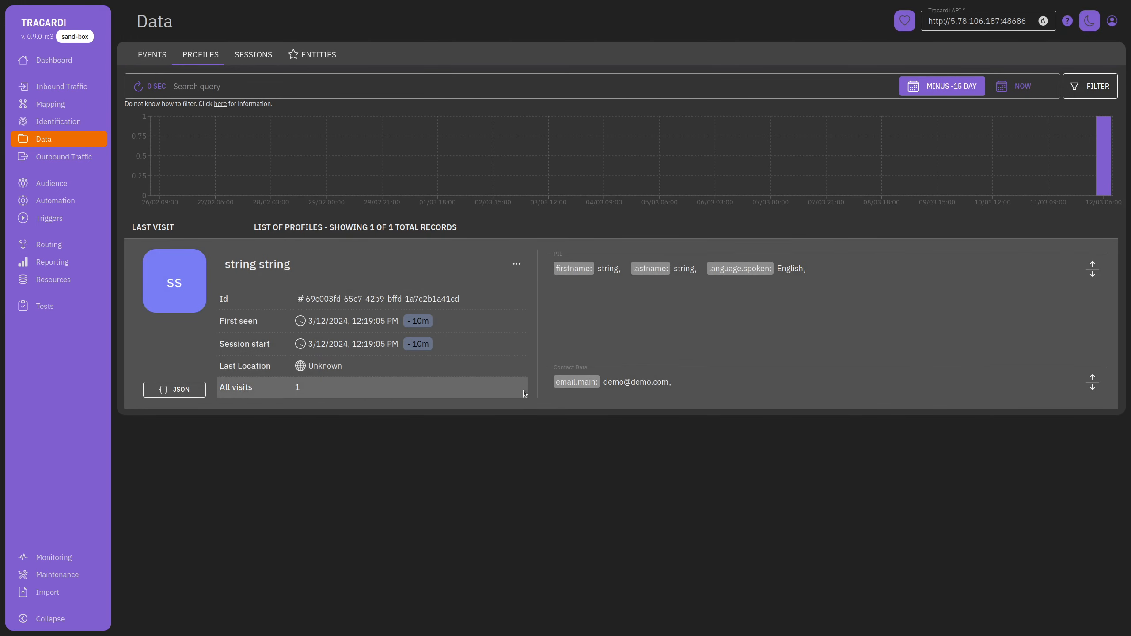
Check the string string profile, then view its four sessions in the Sessions list.
click(517, 266)
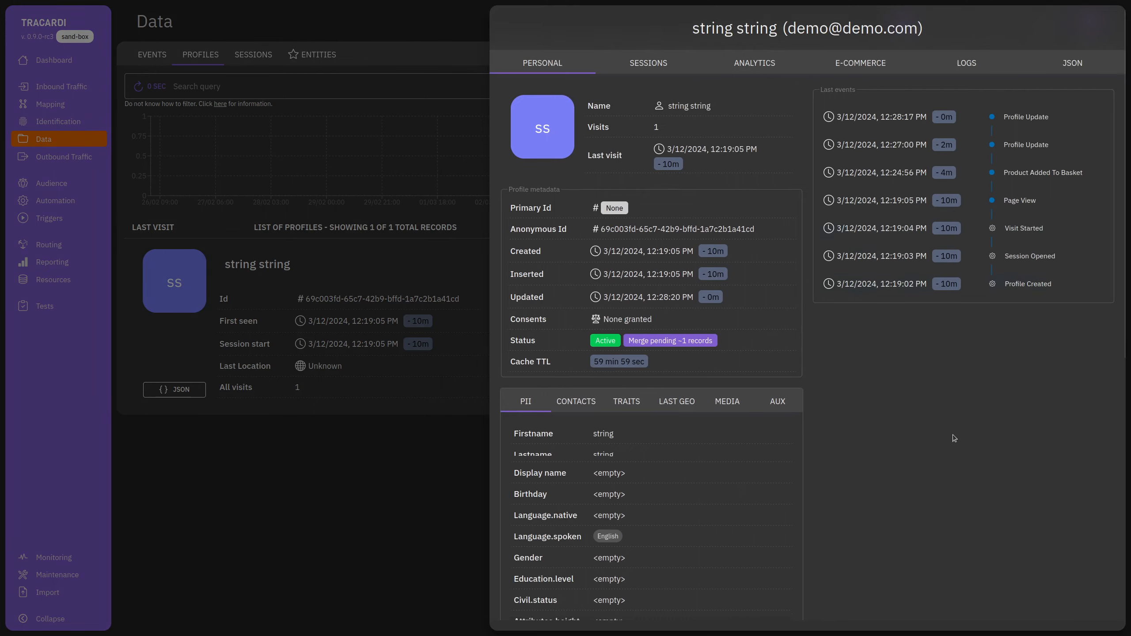
click(412, 479)
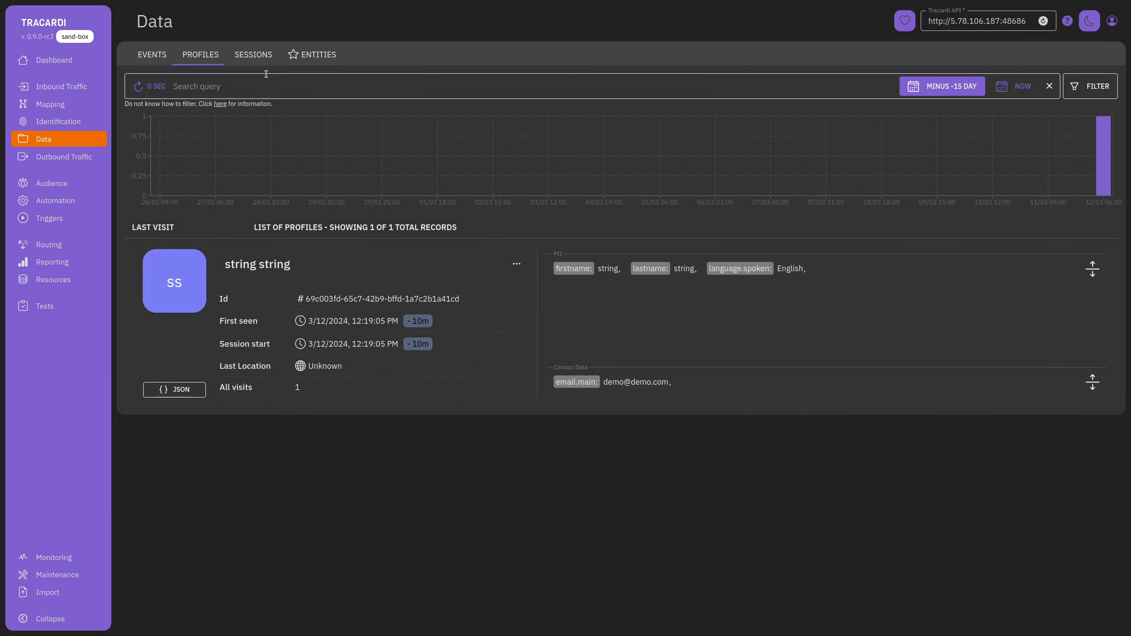
click(256, 57)
scroll(461, 344, down, 2)
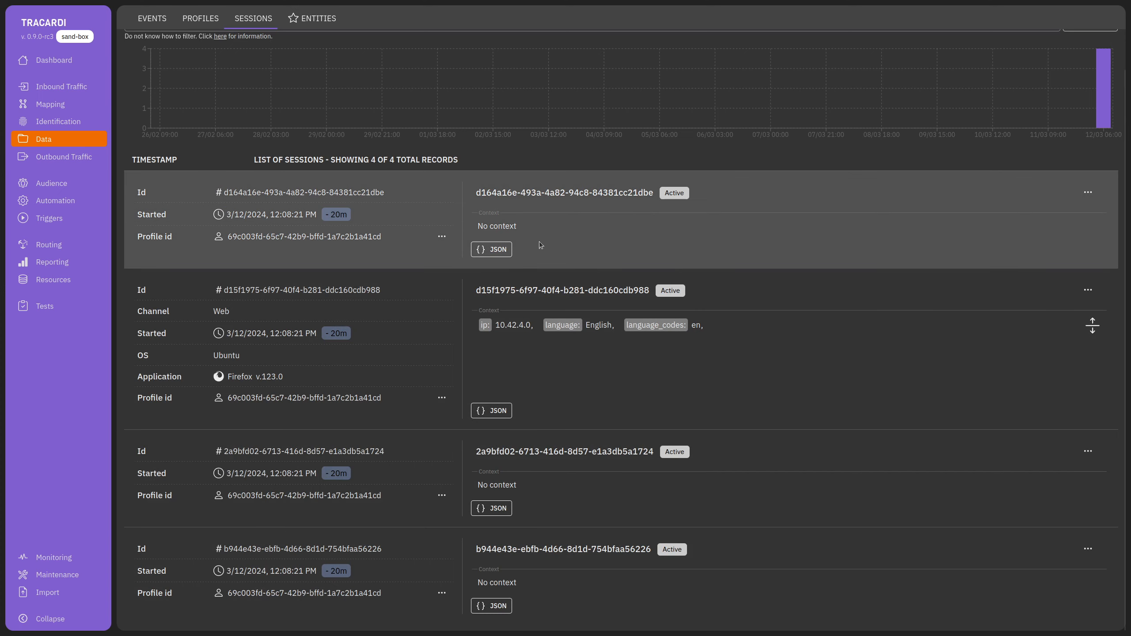
scroll(356, 321, up, 2)
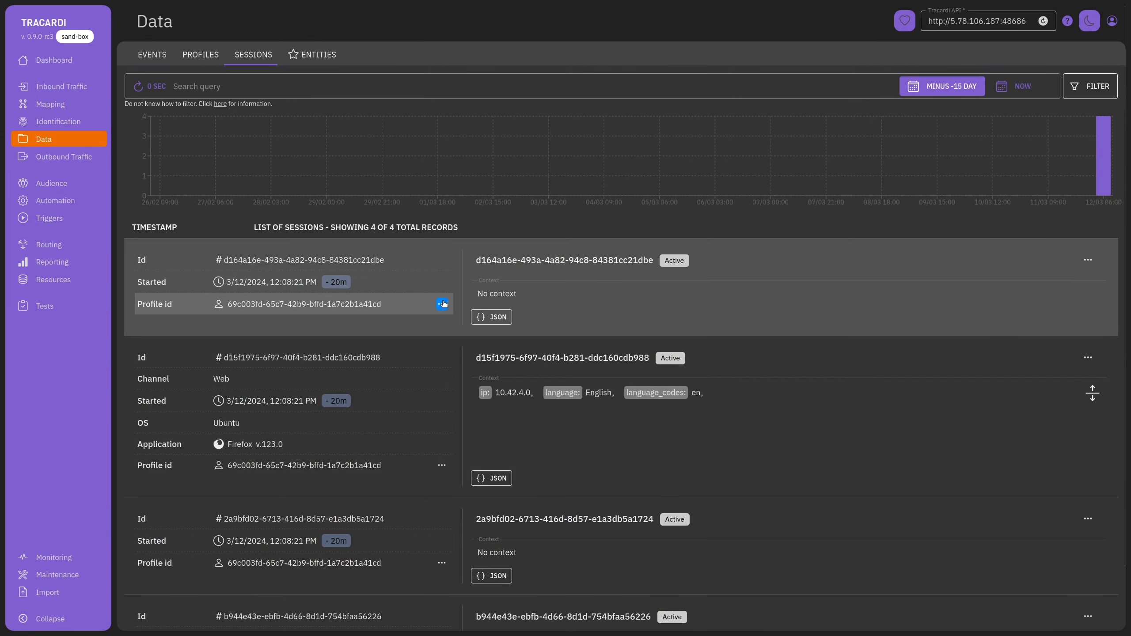
Return to Events, then go to the Testing page listing the PV test.
click(147, 57)
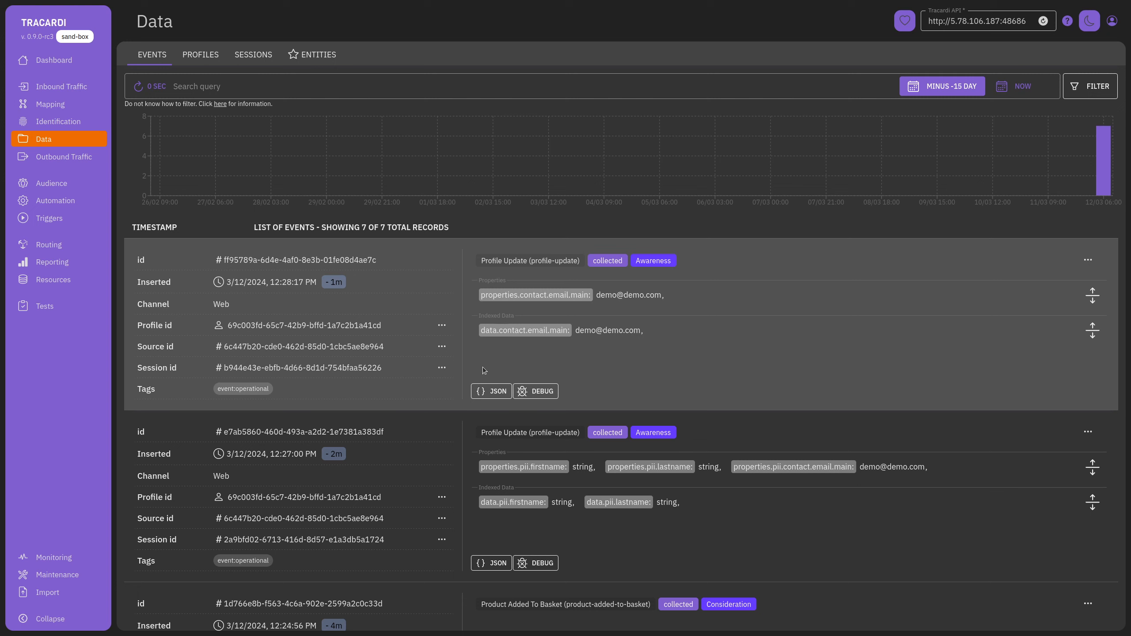
click(39, 306)
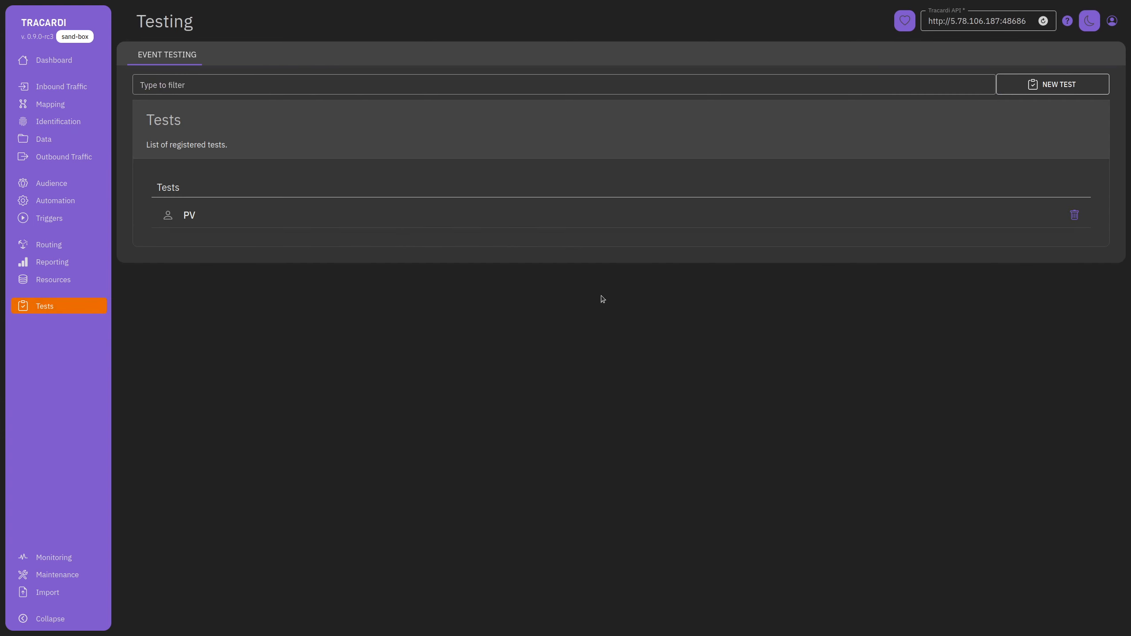
Resend the PV test as a Website (rest) Page View with an empty profile ID.
click(352, 223)
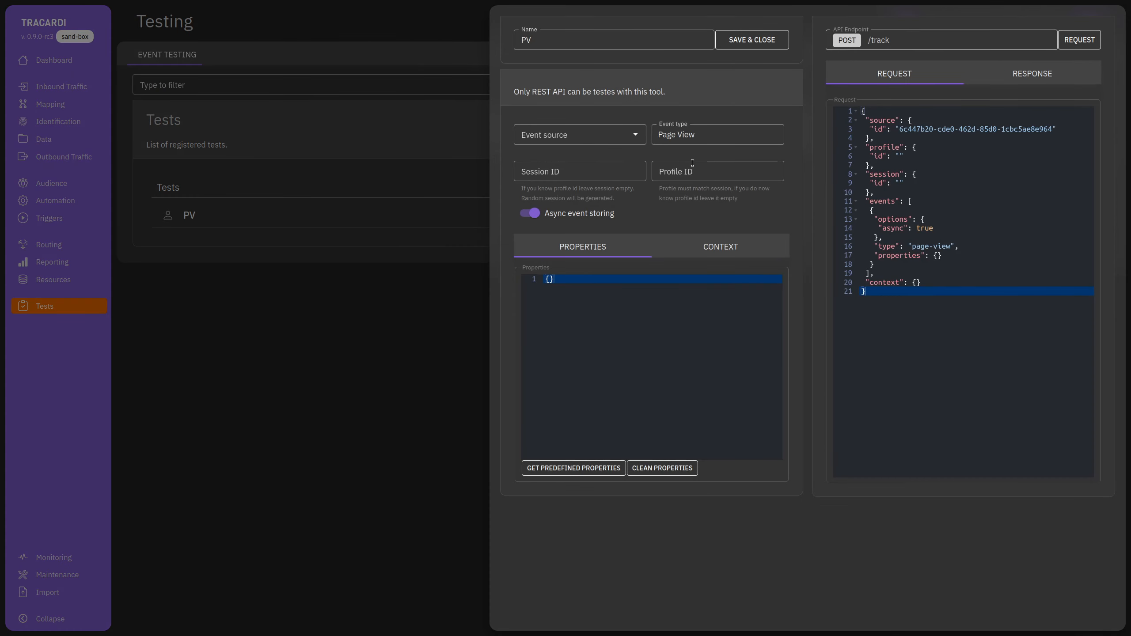
click(565, 135)
click(562, 159)
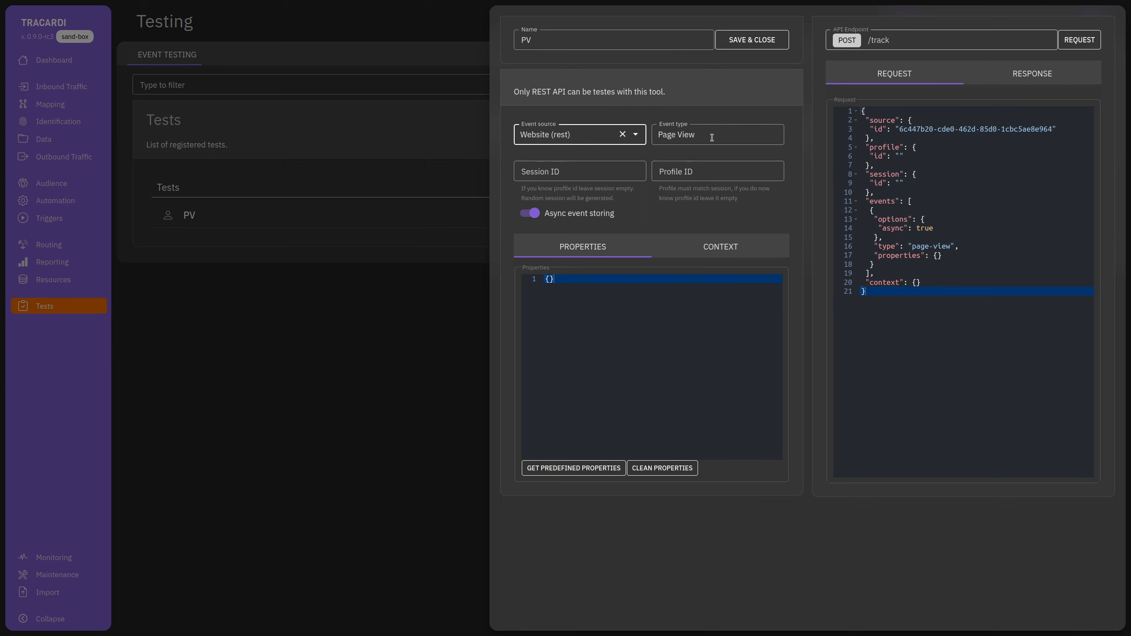
click(672, 169)
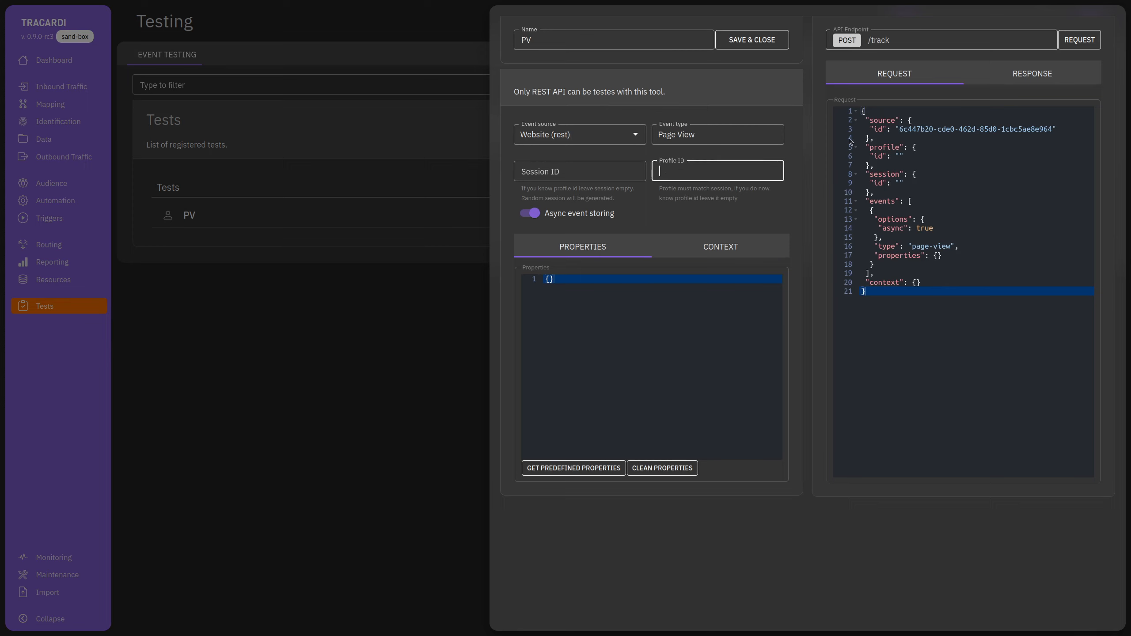
click(587, 135)
click(704, 135)
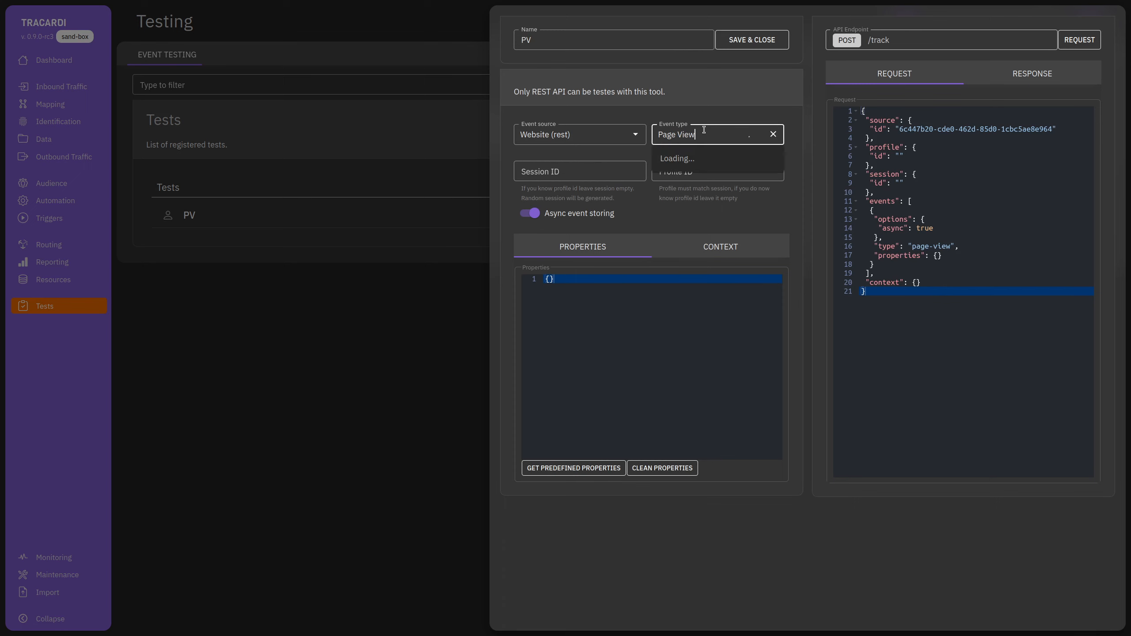
click(596, 138)
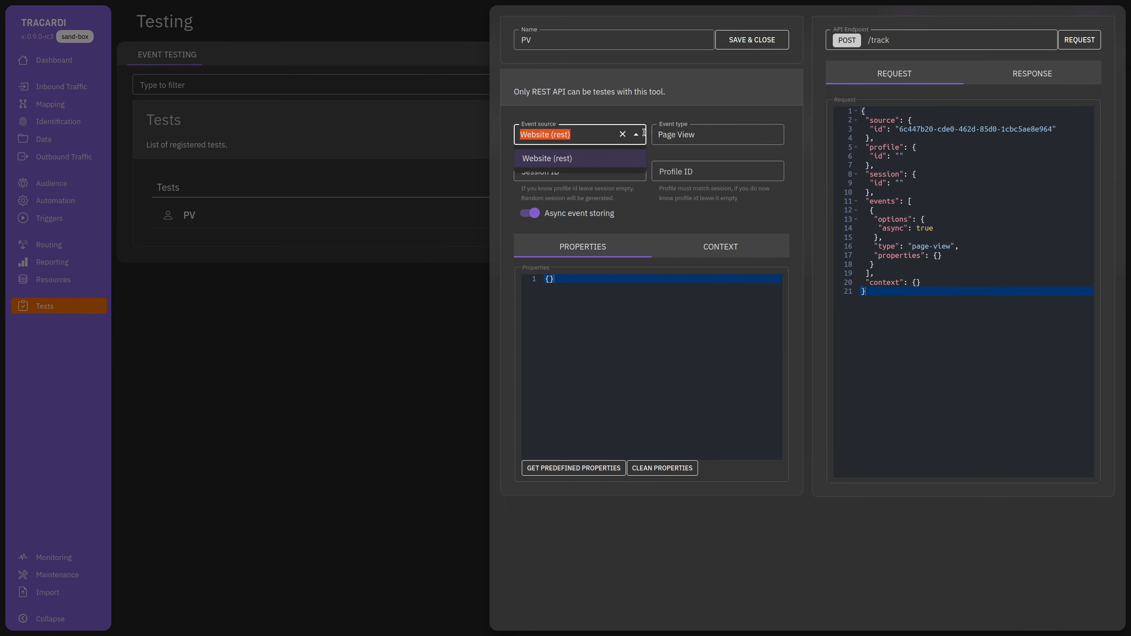
click(703, 292)
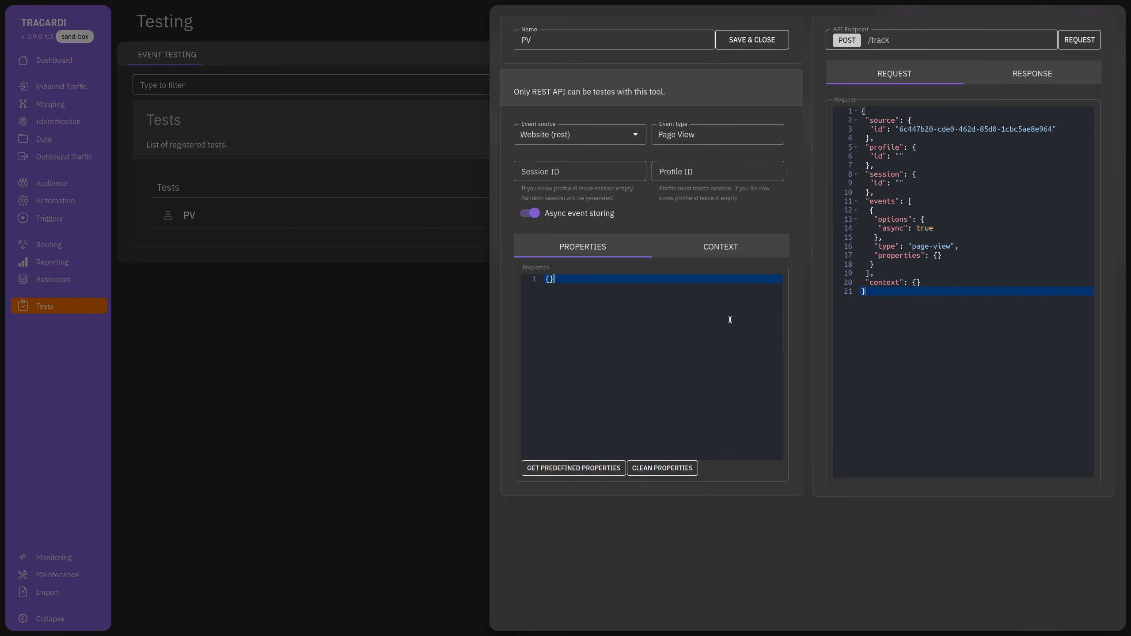
click(1073, 44)
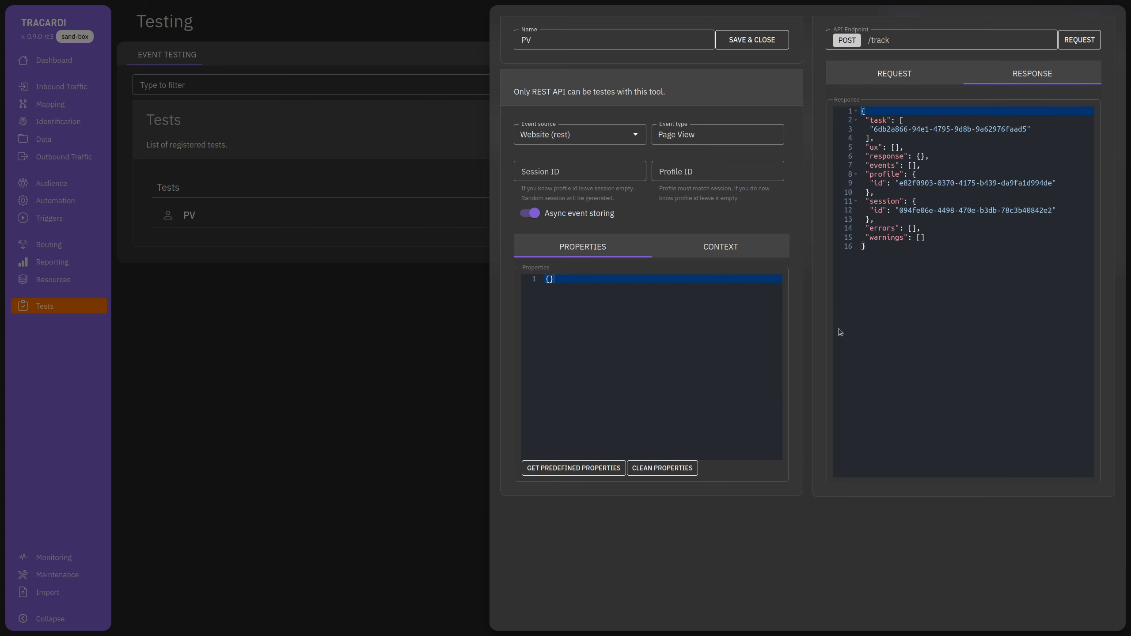
click(372, 363)
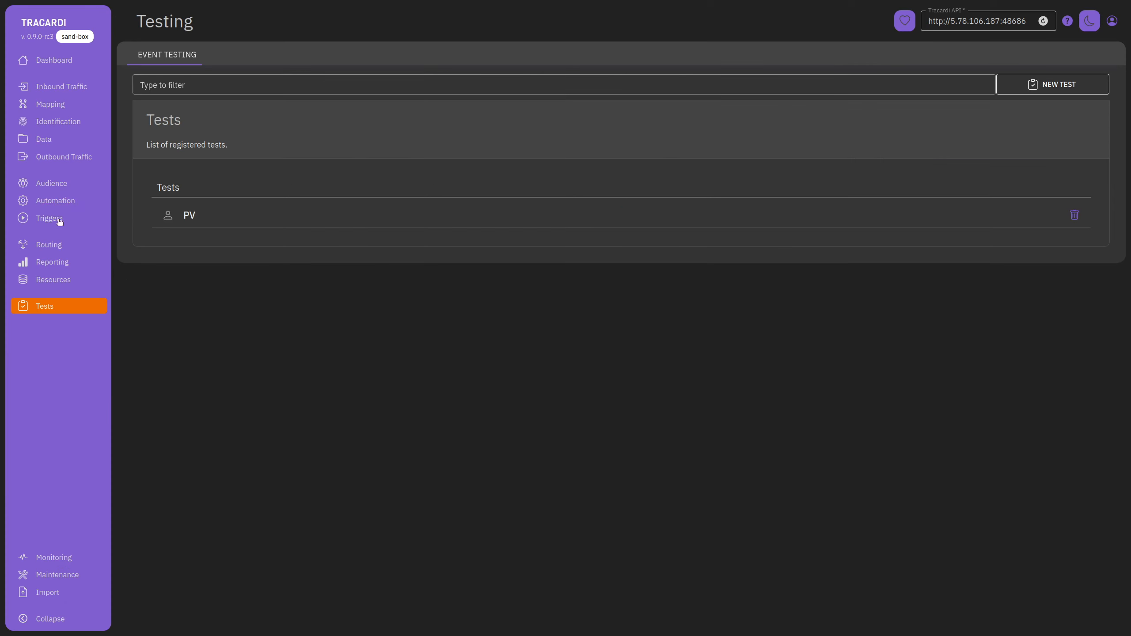
click(46, 142)
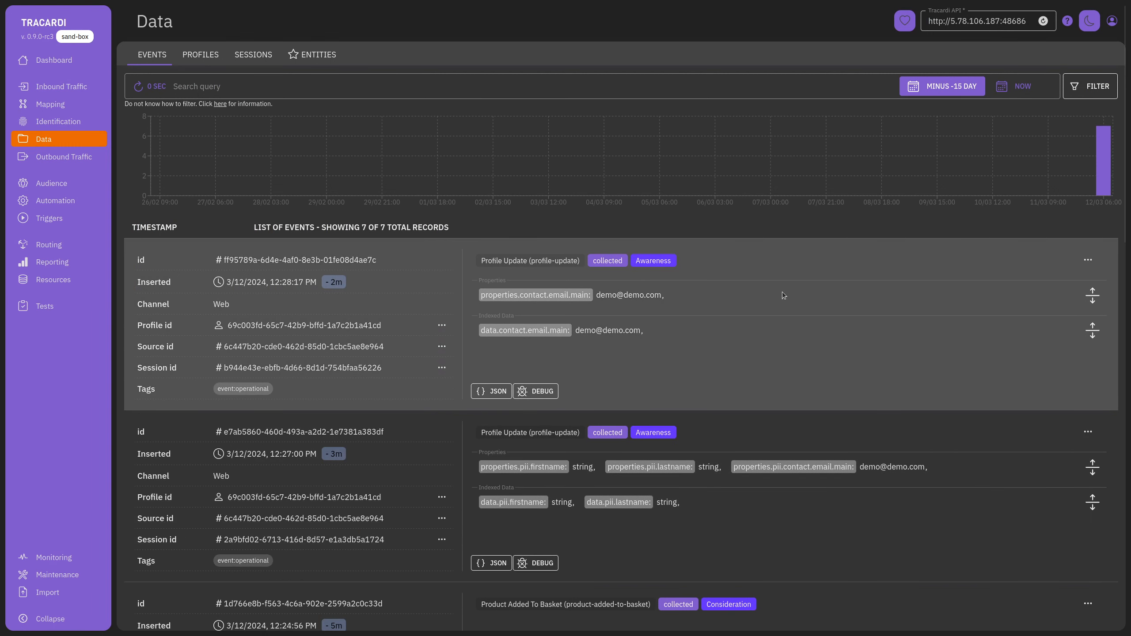
click(1098, 95)
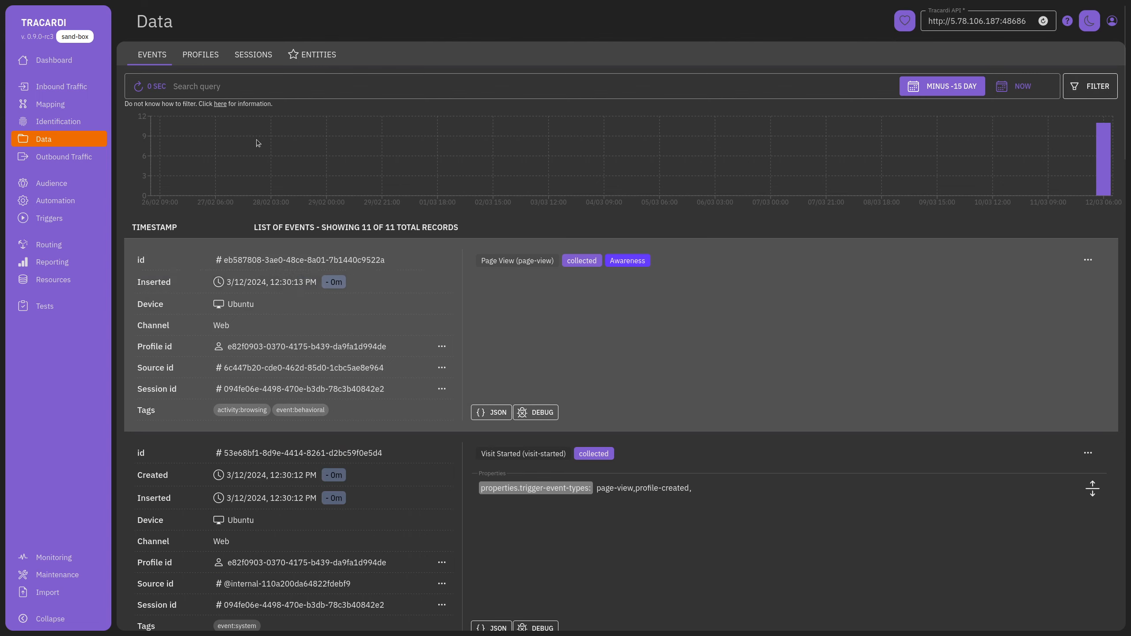
click(202, 56)
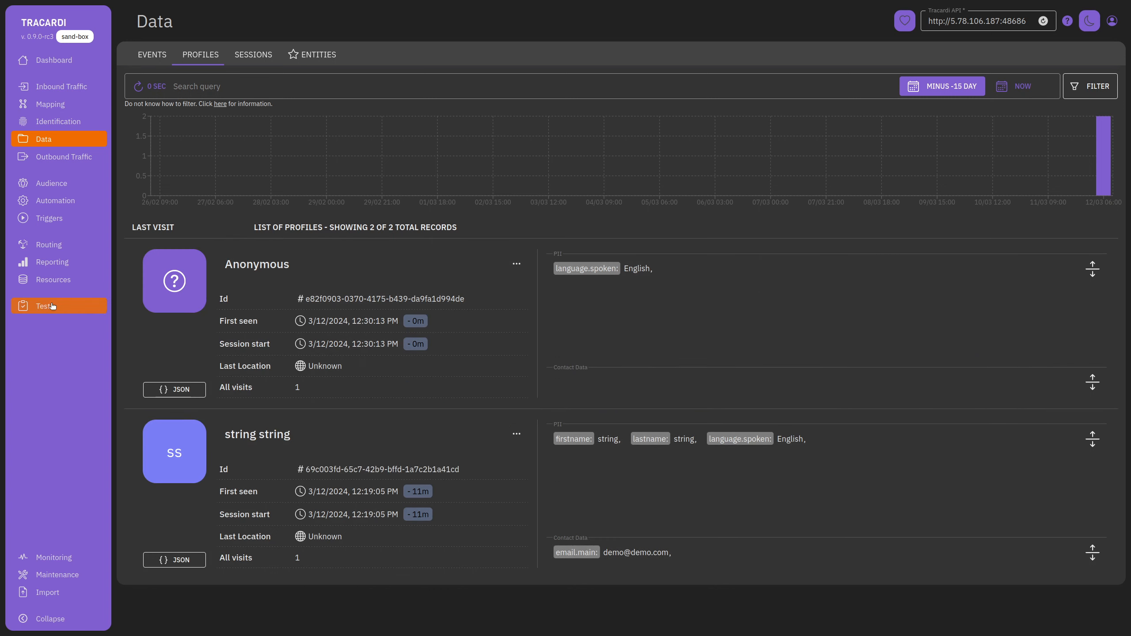
click(52, 305)
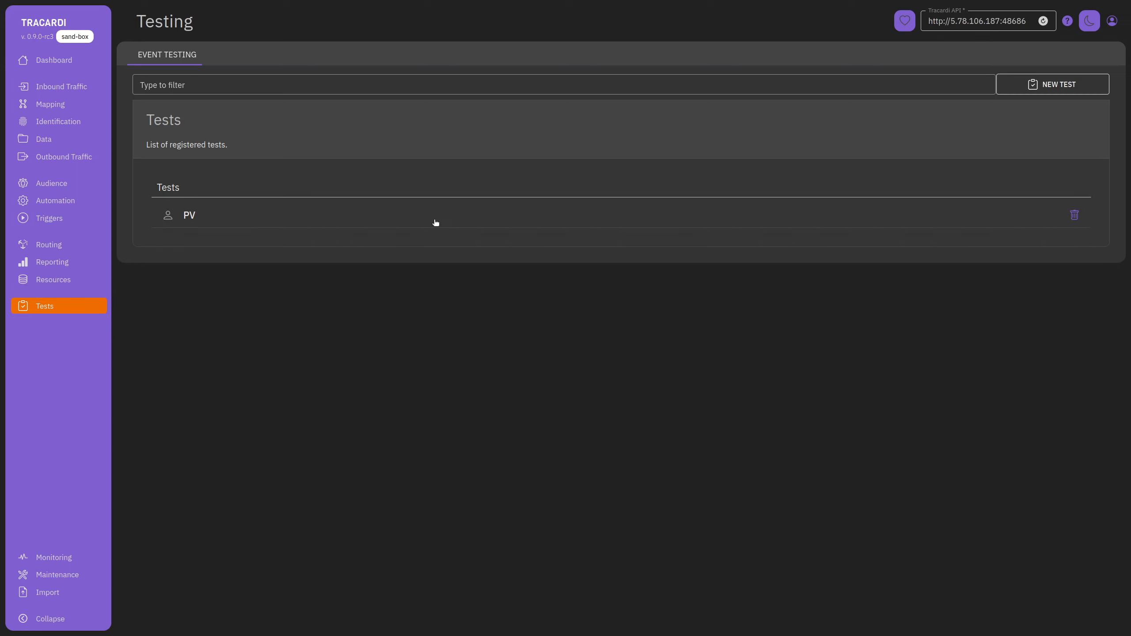
Change the PV test's event type to Profile Update, then look up the profile id in Events.
click(468, 222)
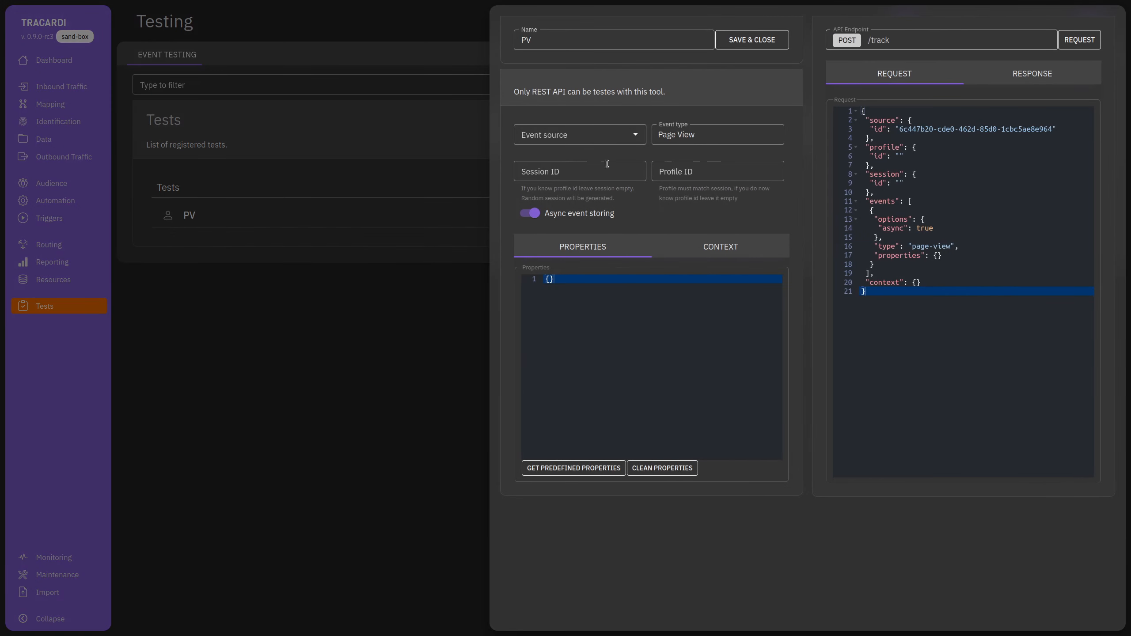
click(701, 136)
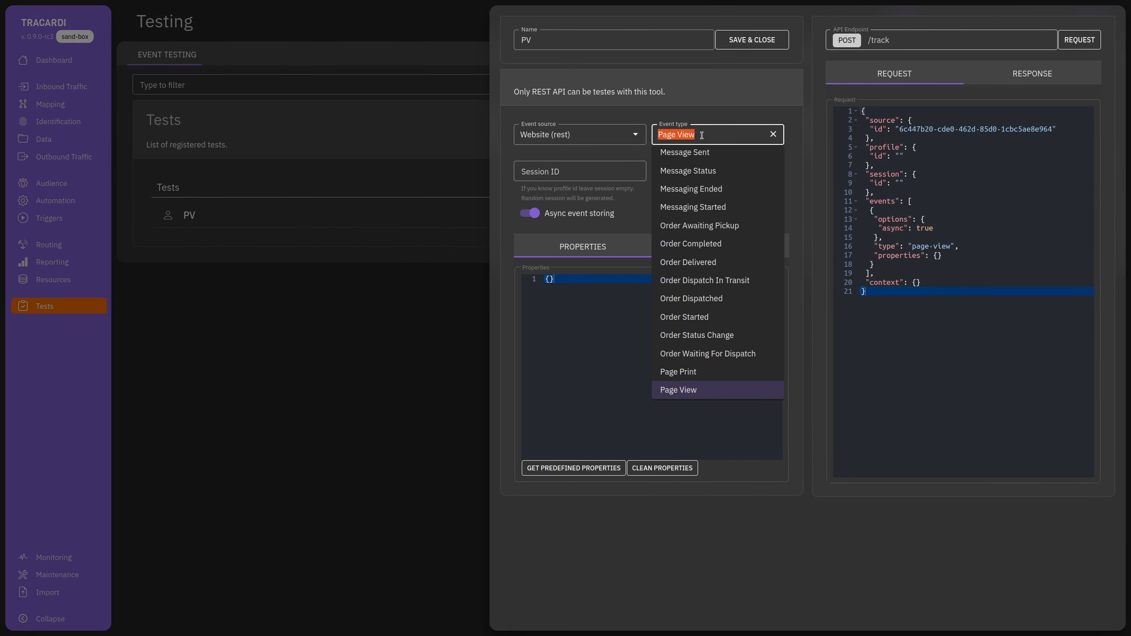
text(Profil)
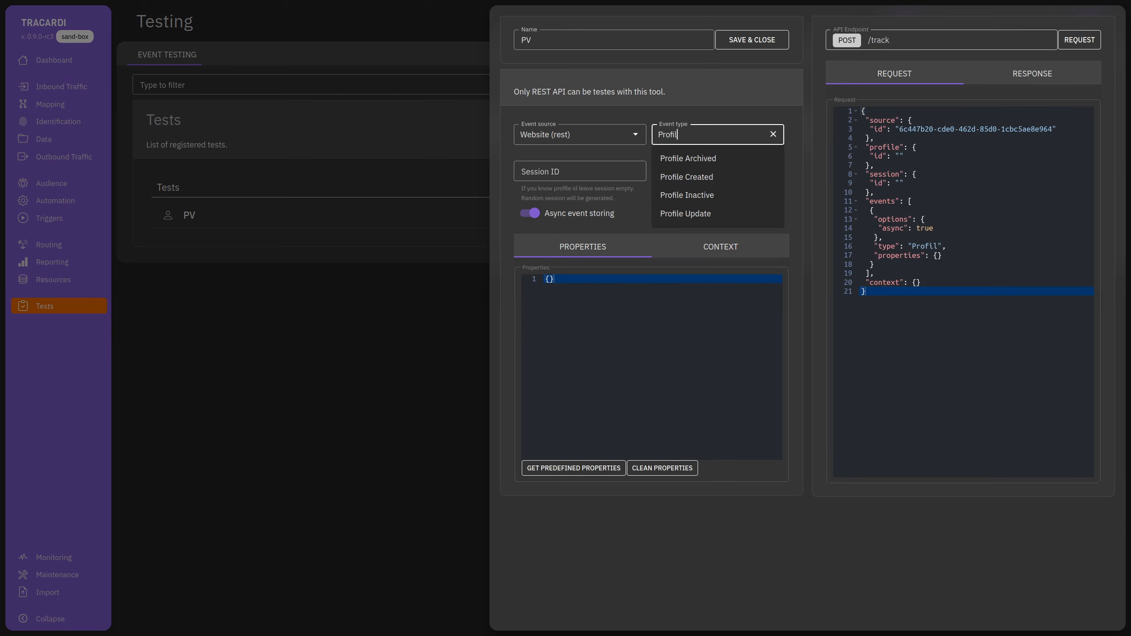
click(695, 219)
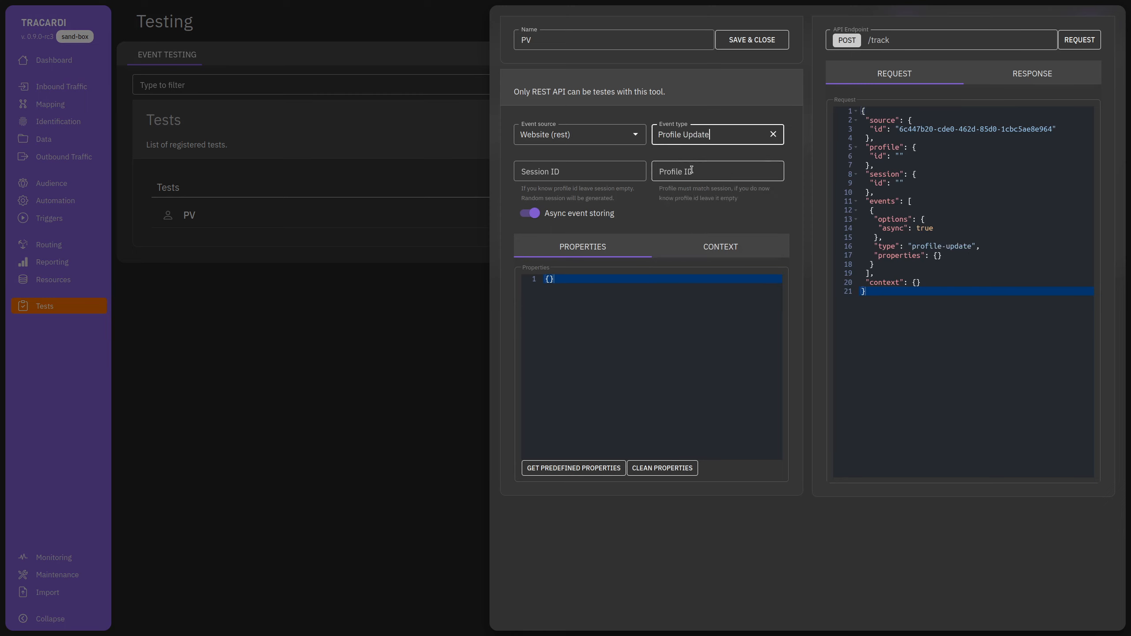
click(359, 322)
click(54, 141)
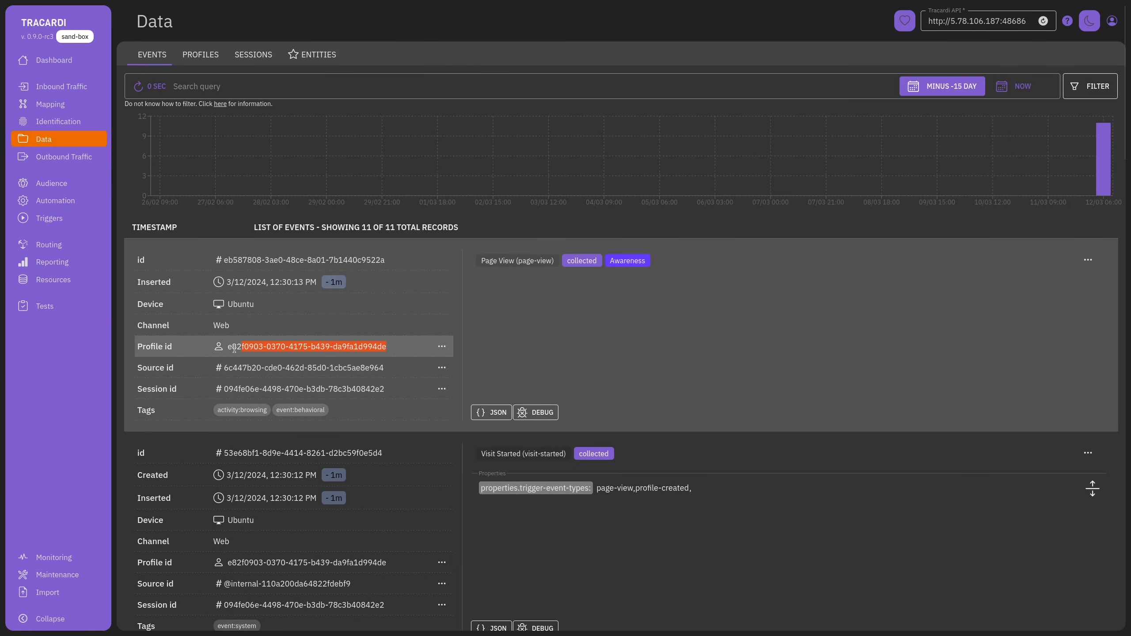
click(44, 306)
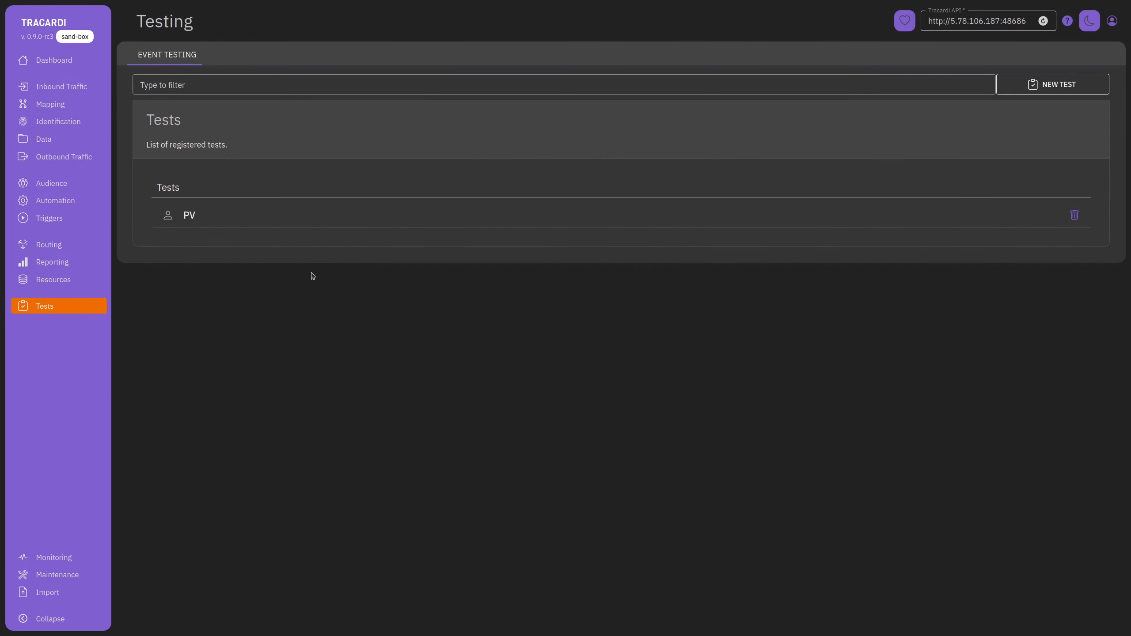
Paste the anonymous profile id, set Profile Update from Website (rest), and load predefined properties.
click(317, 224)
click(703, 173)
key(ctrl+v)
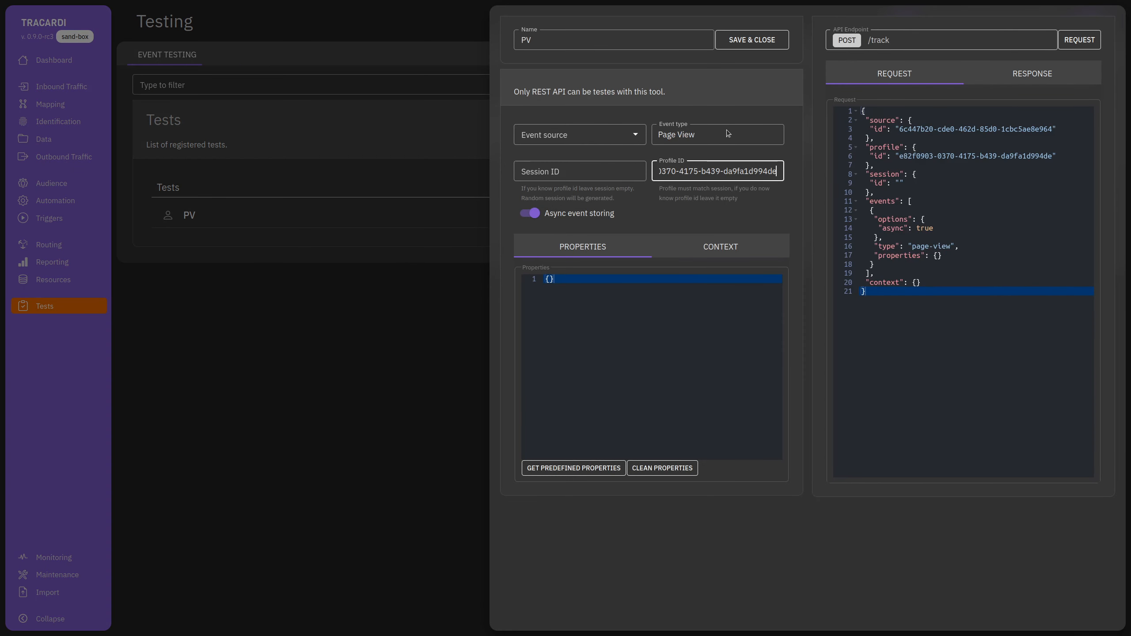
click(698, 136)
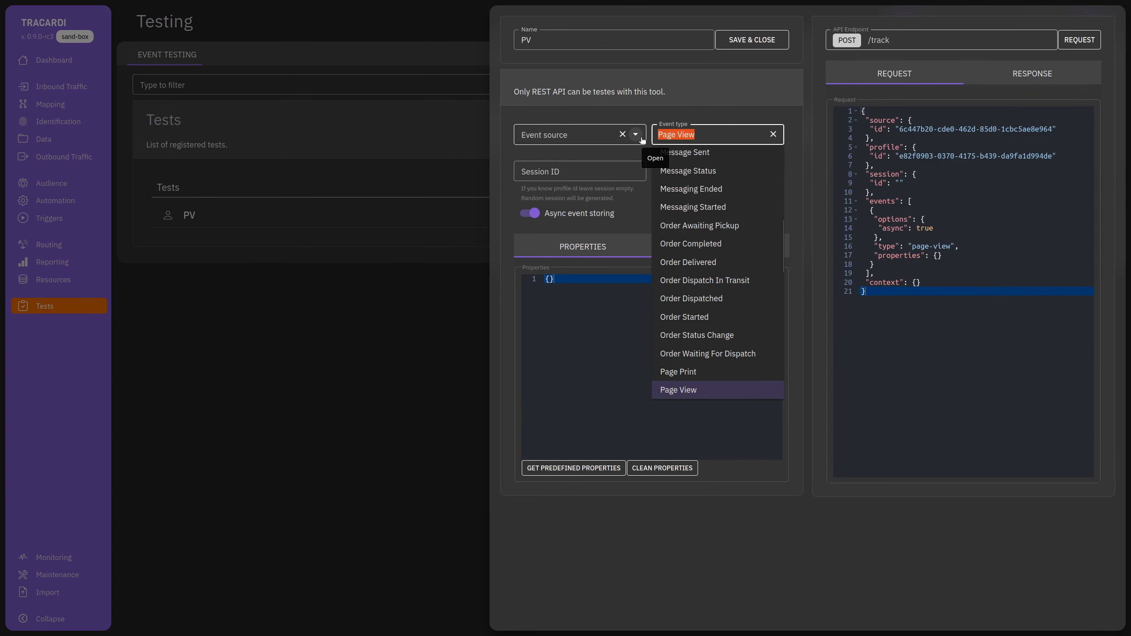
text(Profil)
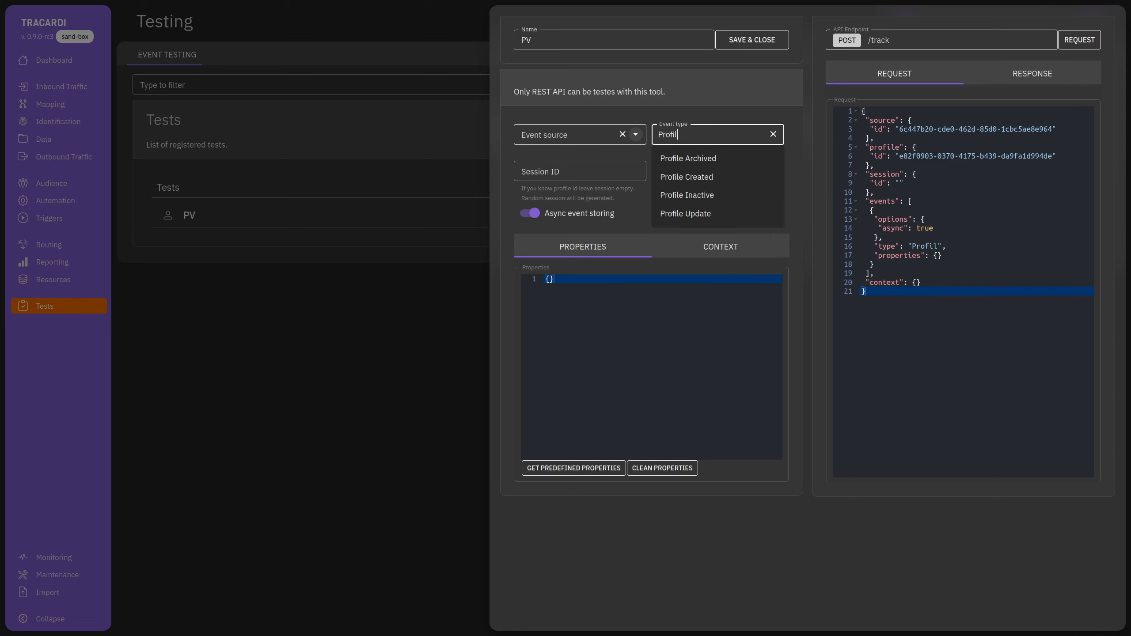
click(700, 214)
click(578, 134)
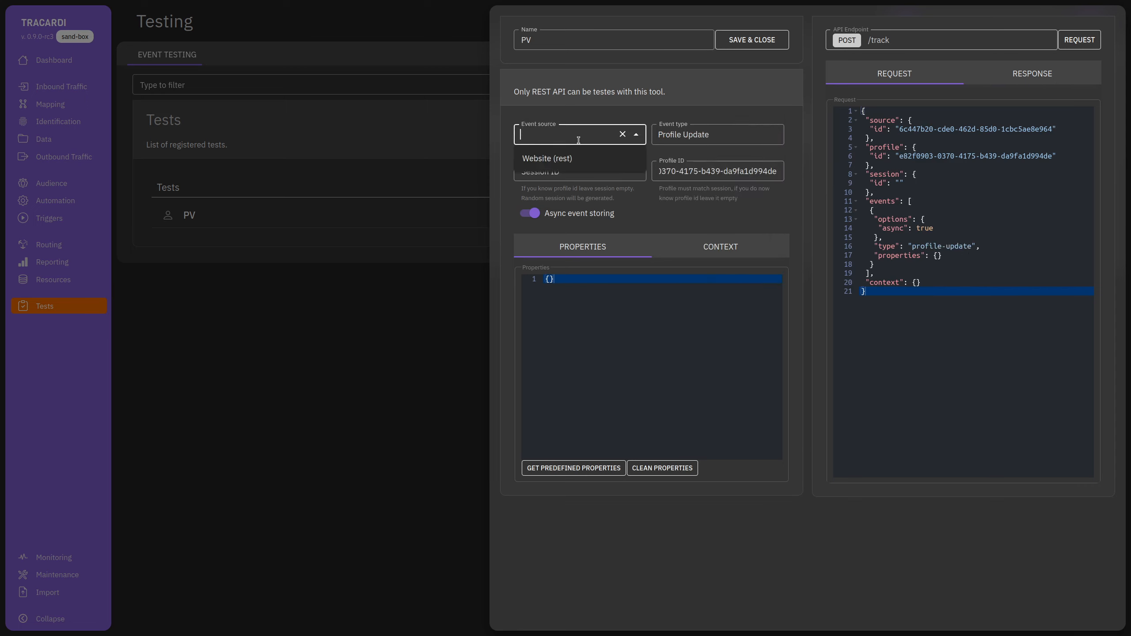
click(583, 159)
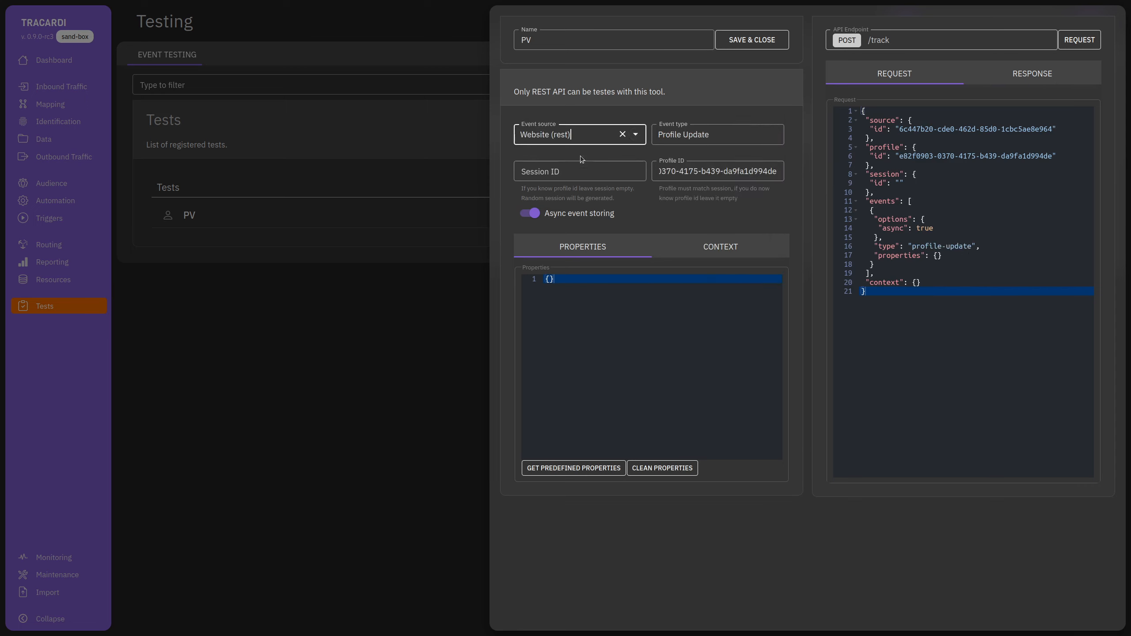
click(587, 468)
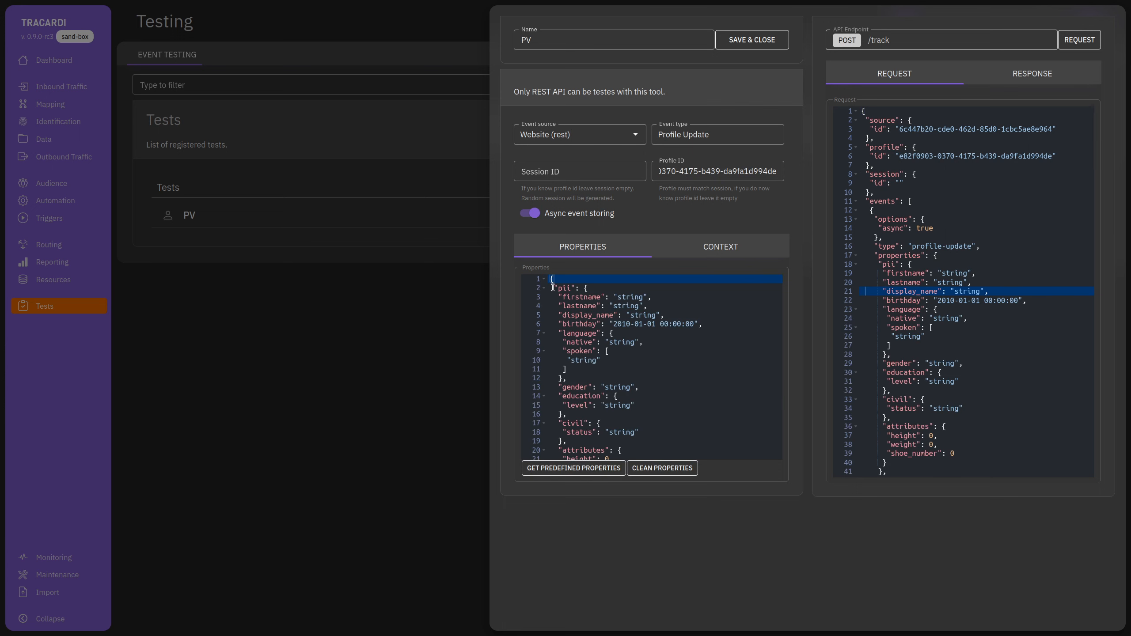
Delete the pii, app and address blocks from the test's properties.
scroll(566, 340, down, 5)
drag(572, 297, 579, 363)
key(Delete)
key(BackSpace)
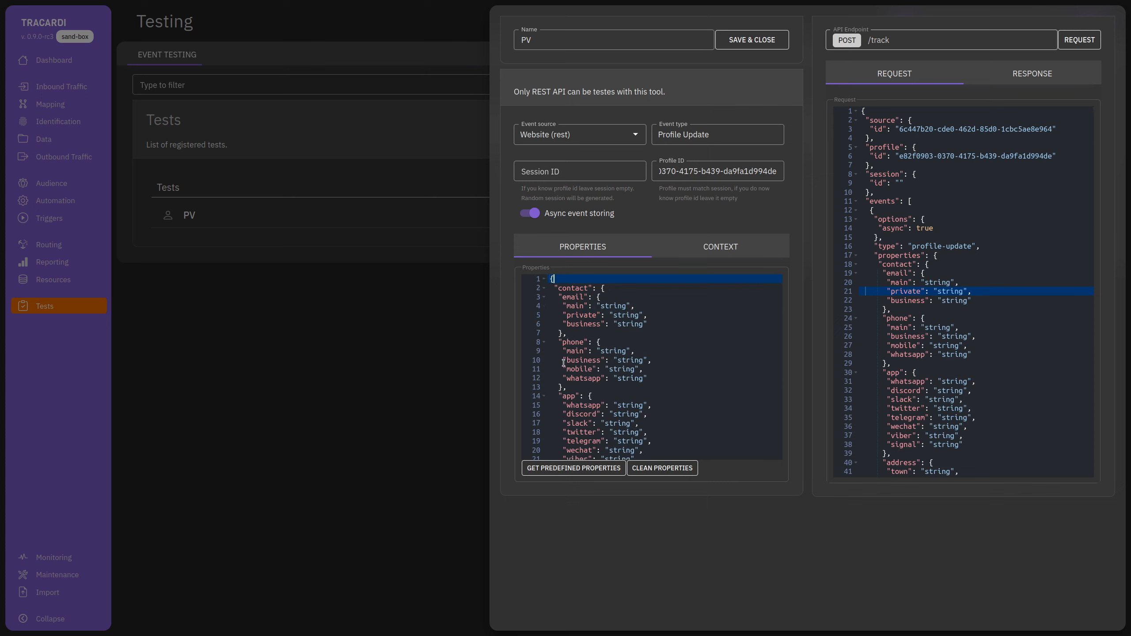
scroll(564, 363, down, 3)
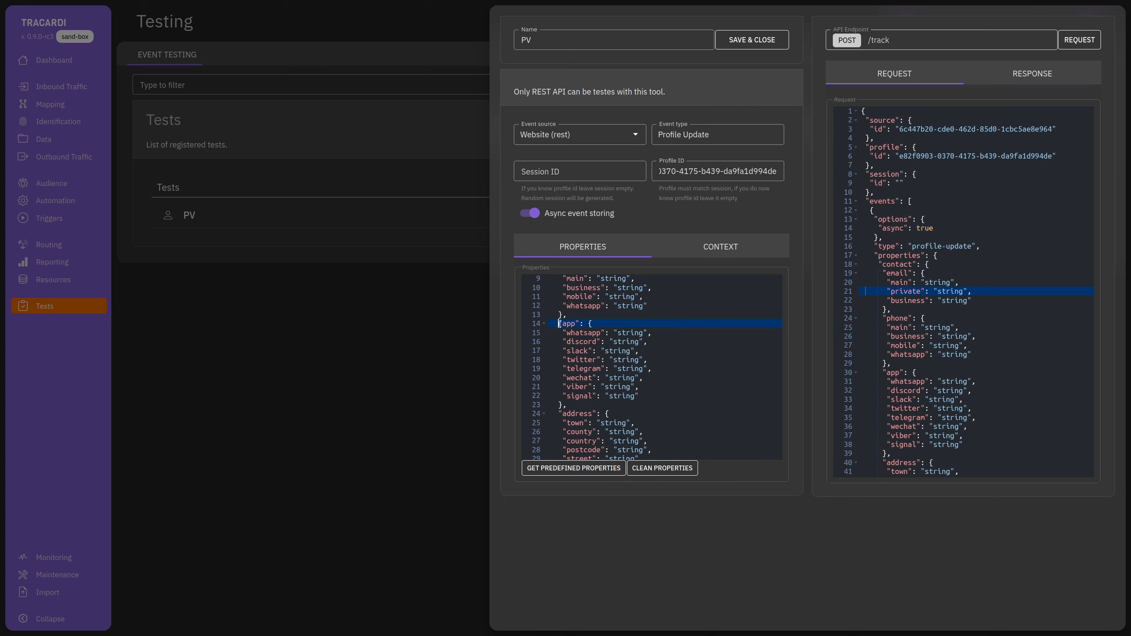
drag(560, 321, 570, 372)
click(570, 372)
drag(558, 290, 576, 362)
key(BackSpace)
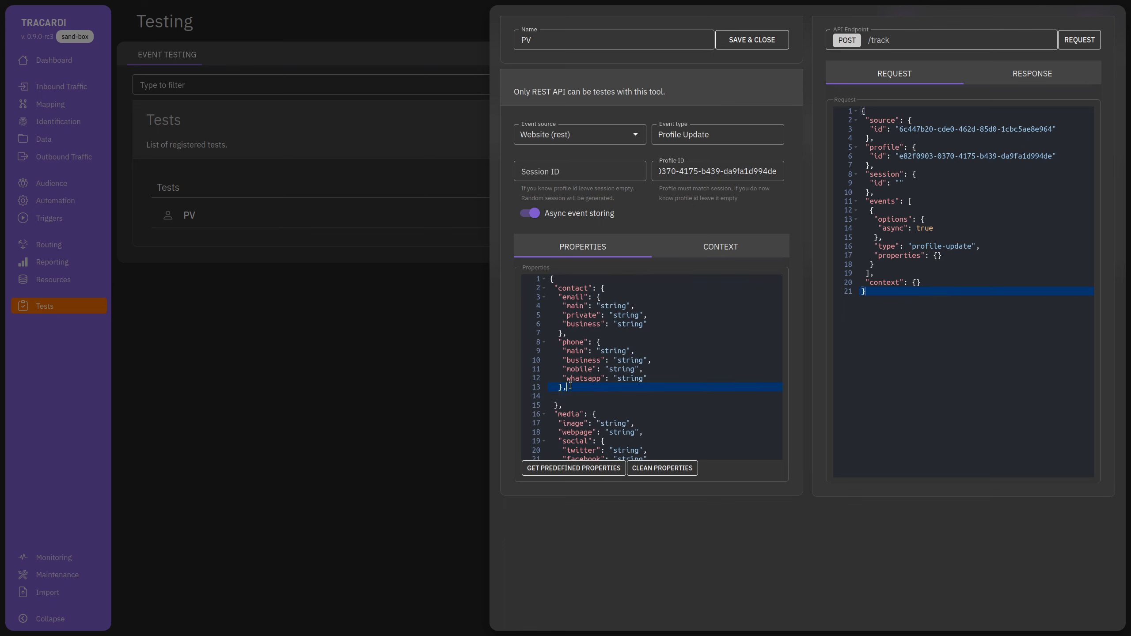
Remove the phone block, private and business emails, and all properties after contact.
drag(587, 387, 546, 345)
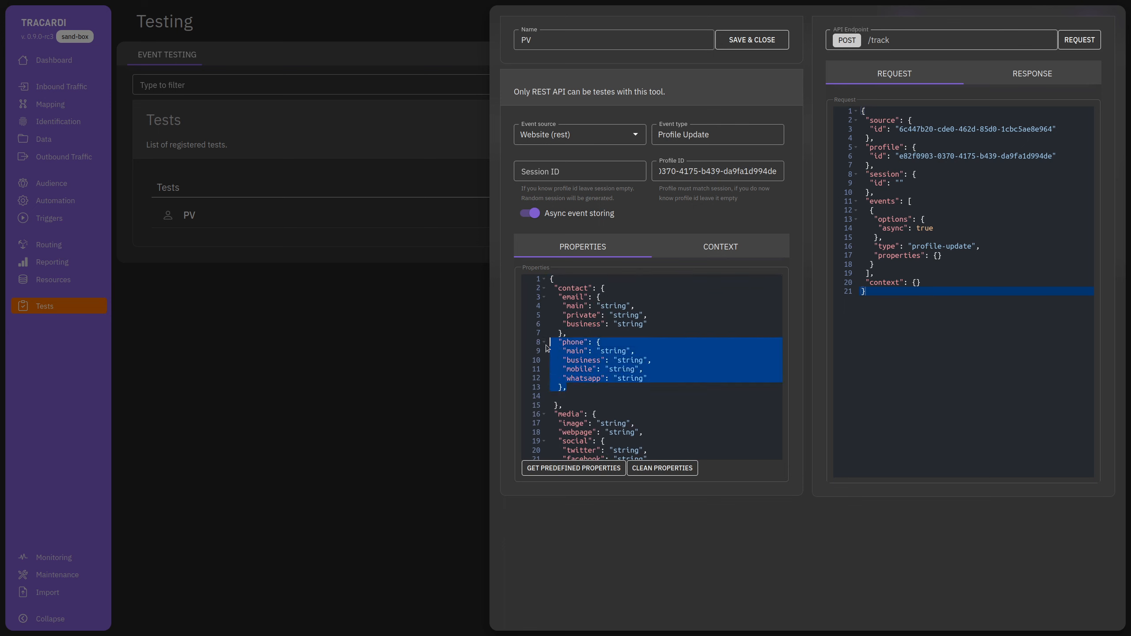
key(BackSpace)
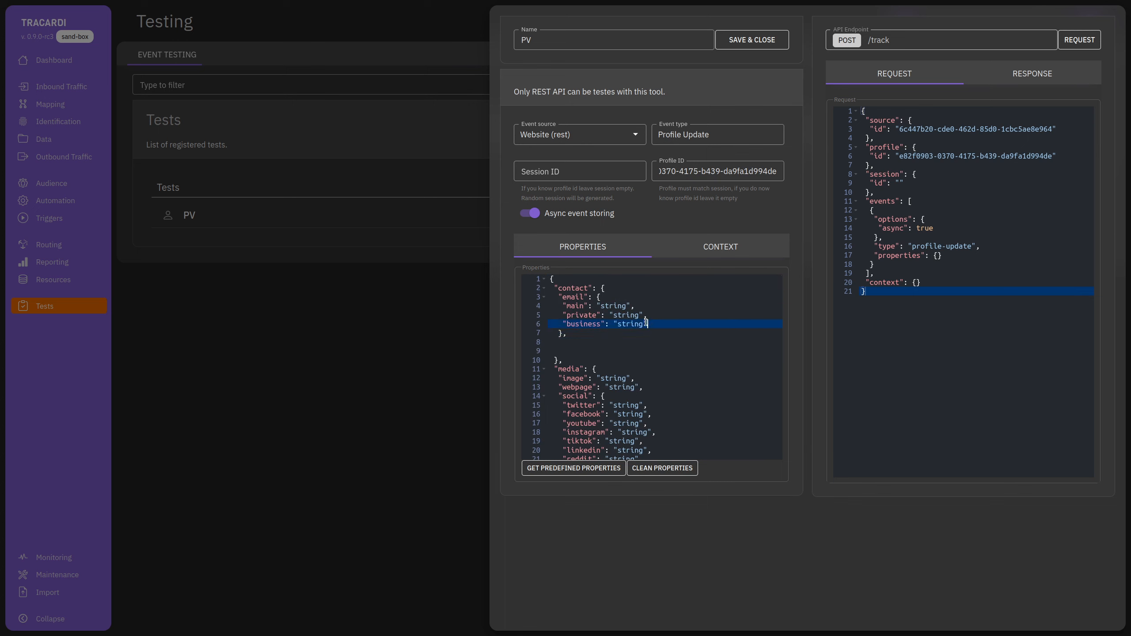
drag(647, 324, 630, 306)
key(BackSpace)
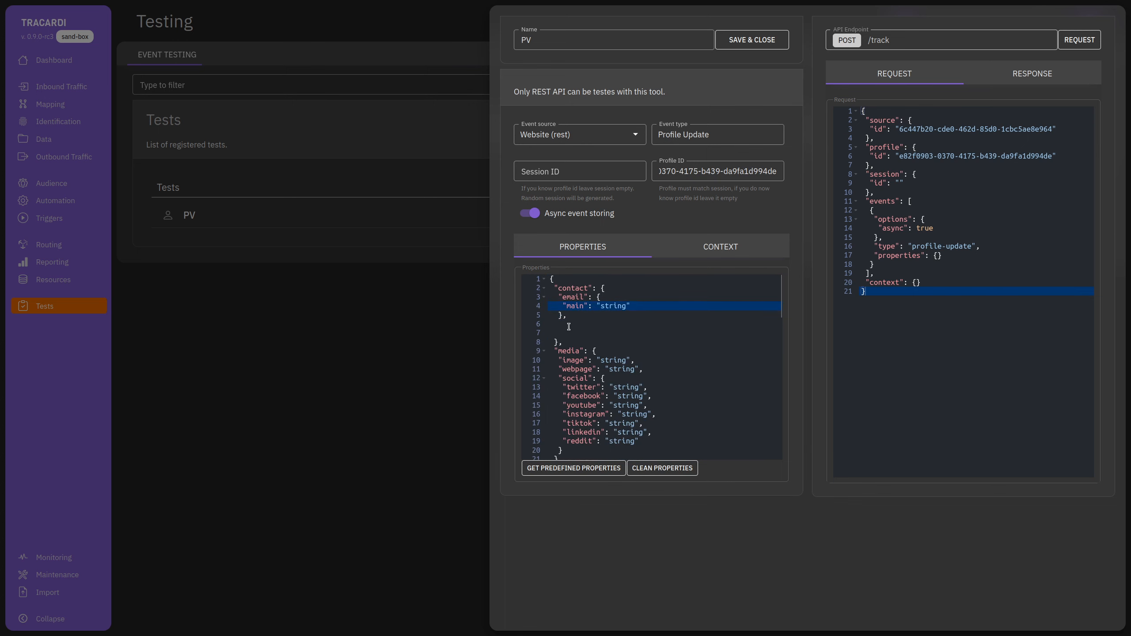
click(564, 315)
key(BackSpace)
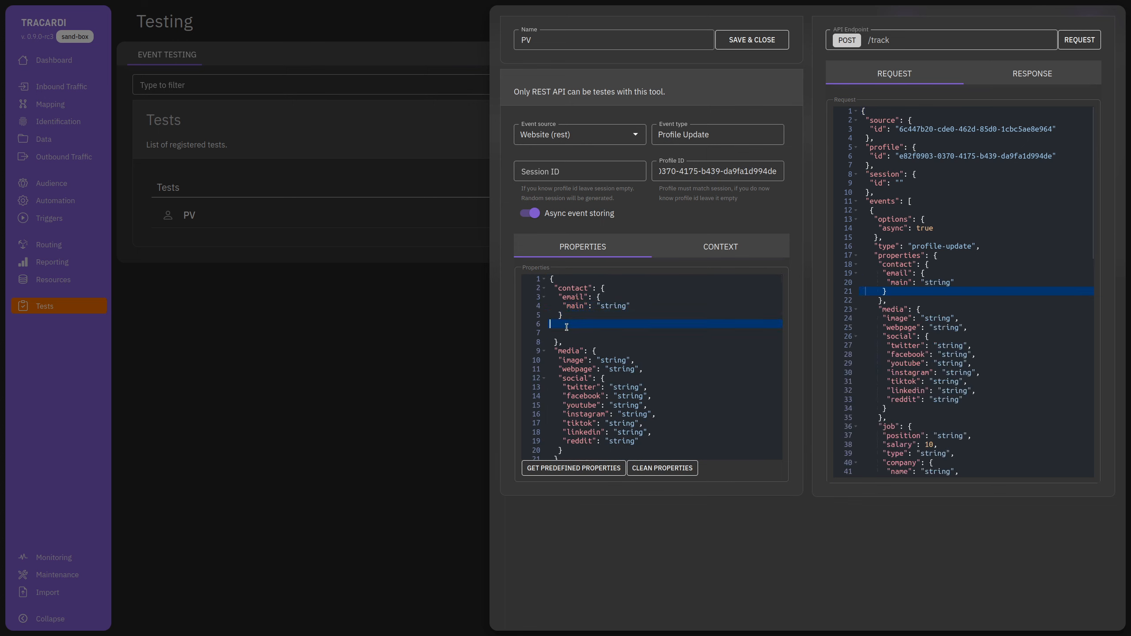
key(BackSpace)
drag(560, 332, 592, 447)
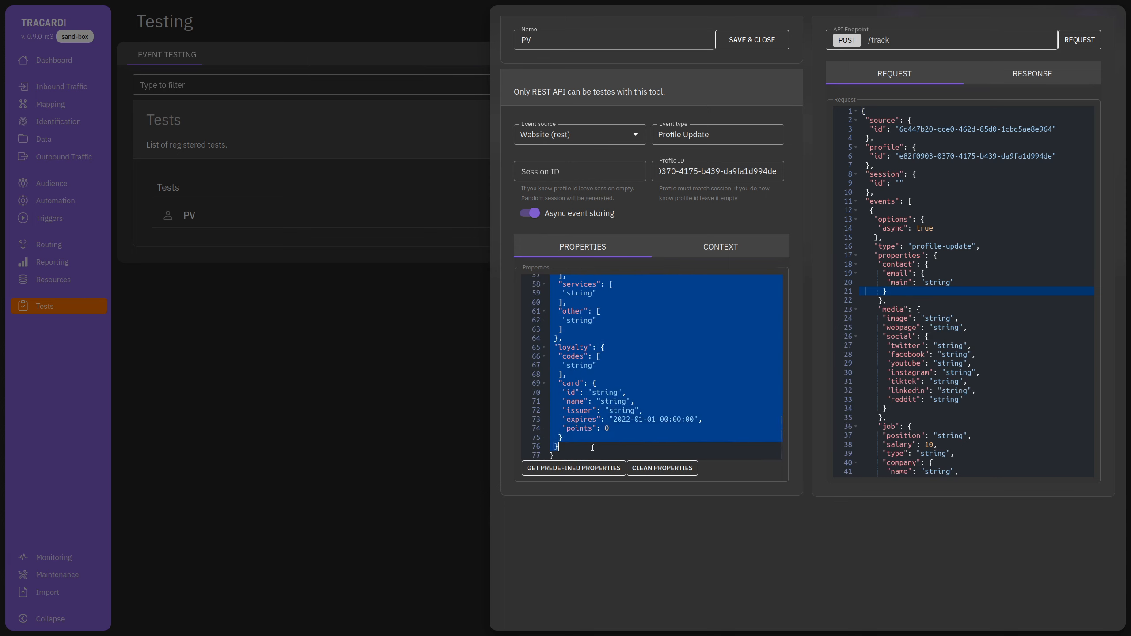
key(BackSpace)
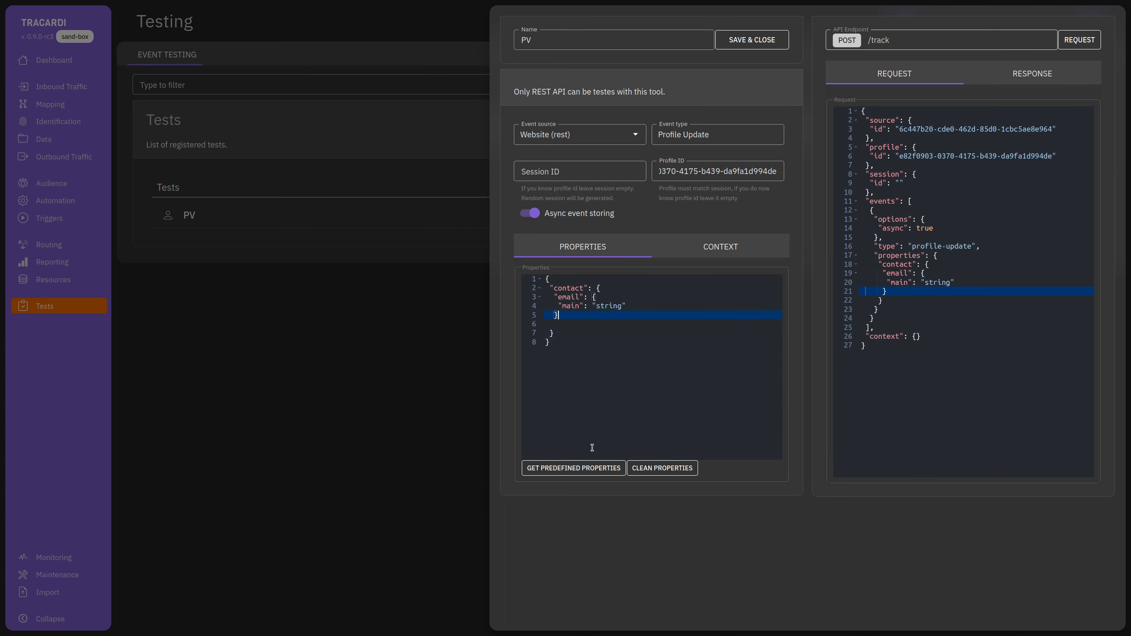
key(Down)
key(Down)
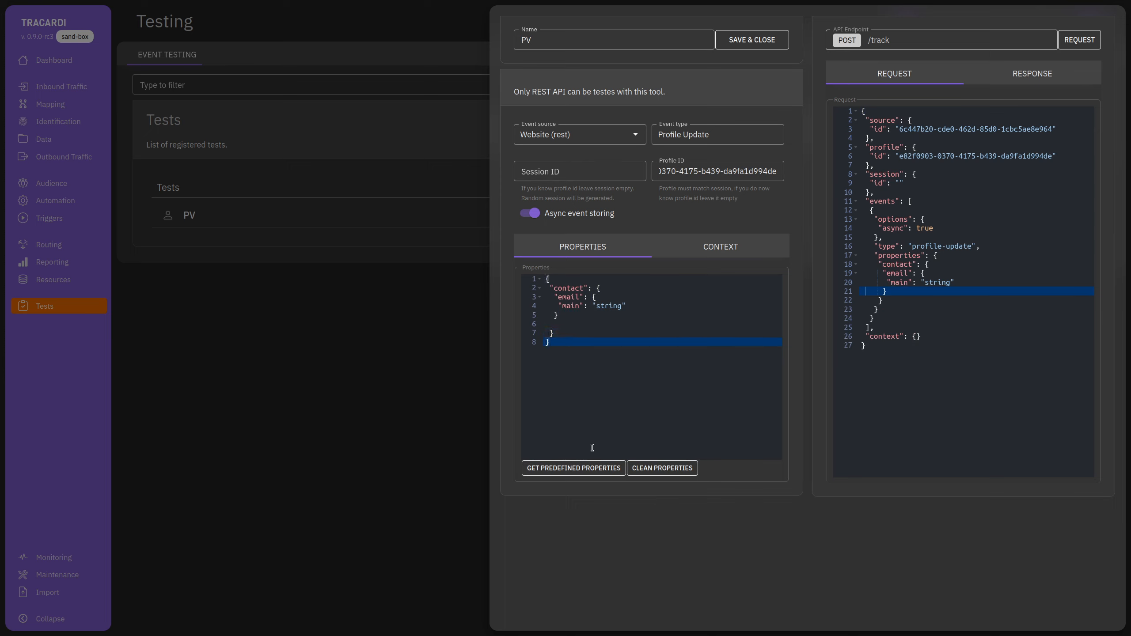
Replace the main email placeholder "string" with the demo e-mail address.
double_click(608, 304)
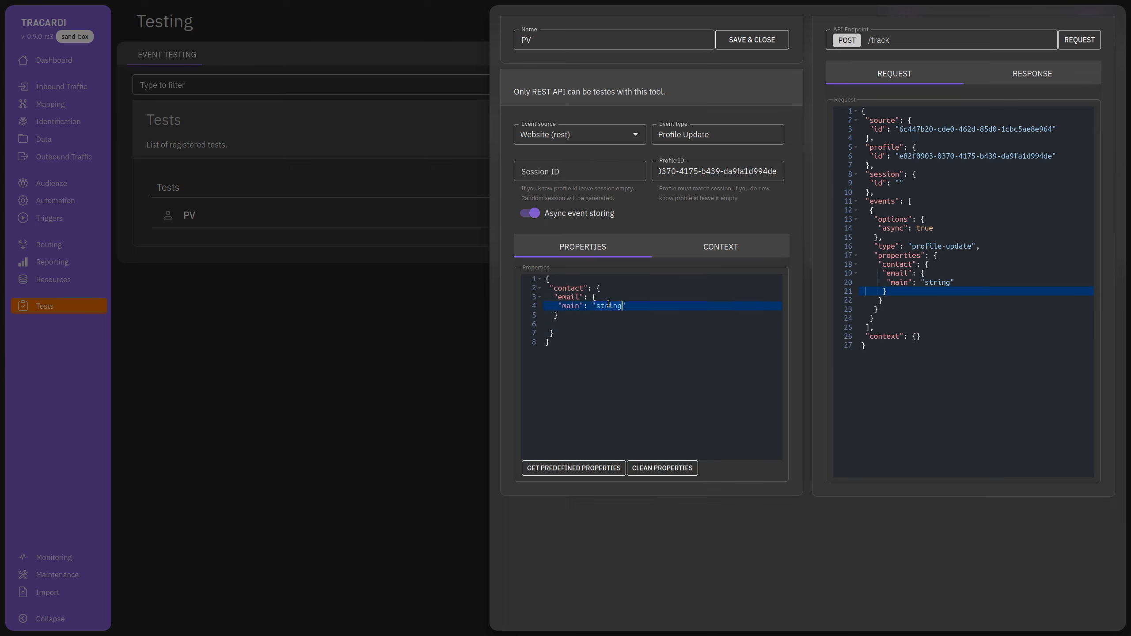
text(demo@demo.com)
click(556, 324)
key(BackSpace)
key(BackSpace)
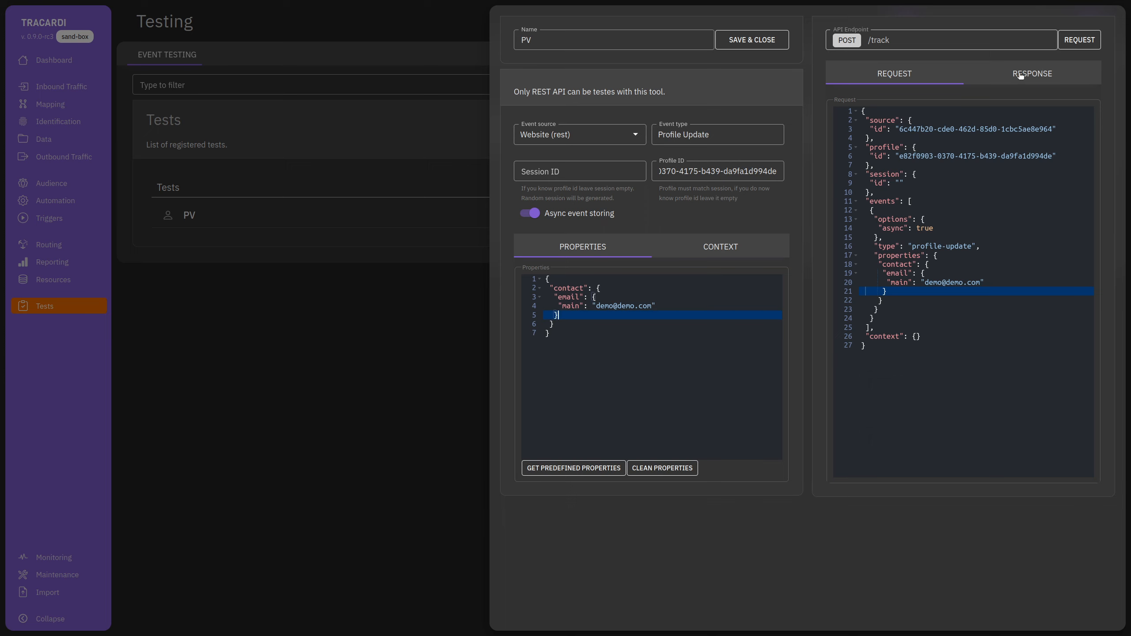
Send the Profile Update test event and close the test editor.
click(1042, 72)
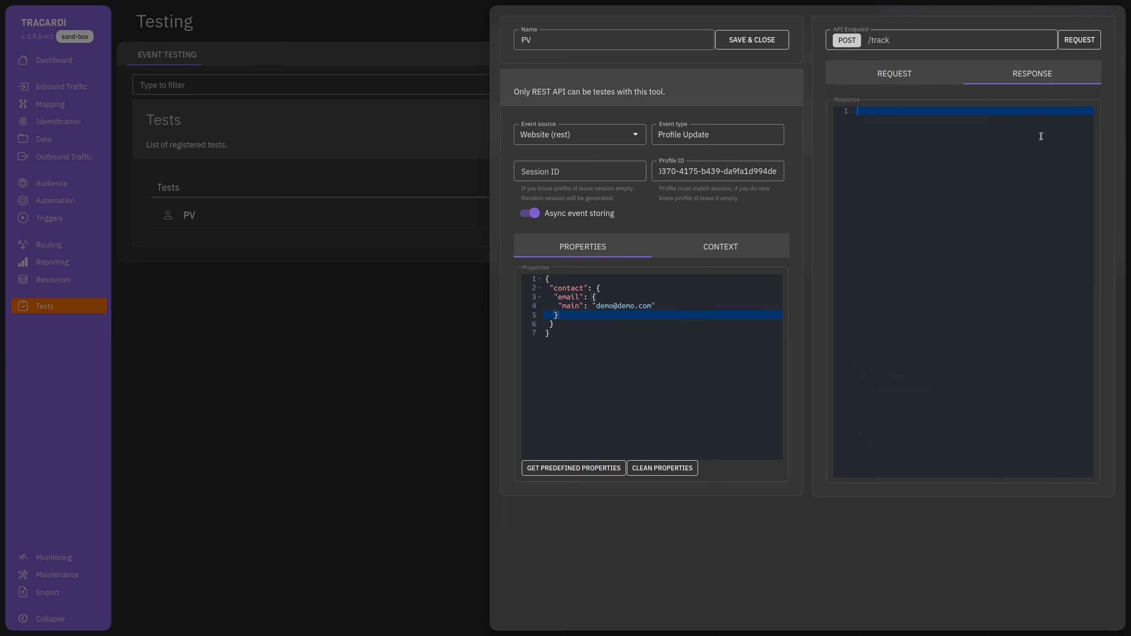
click(1081, 41)
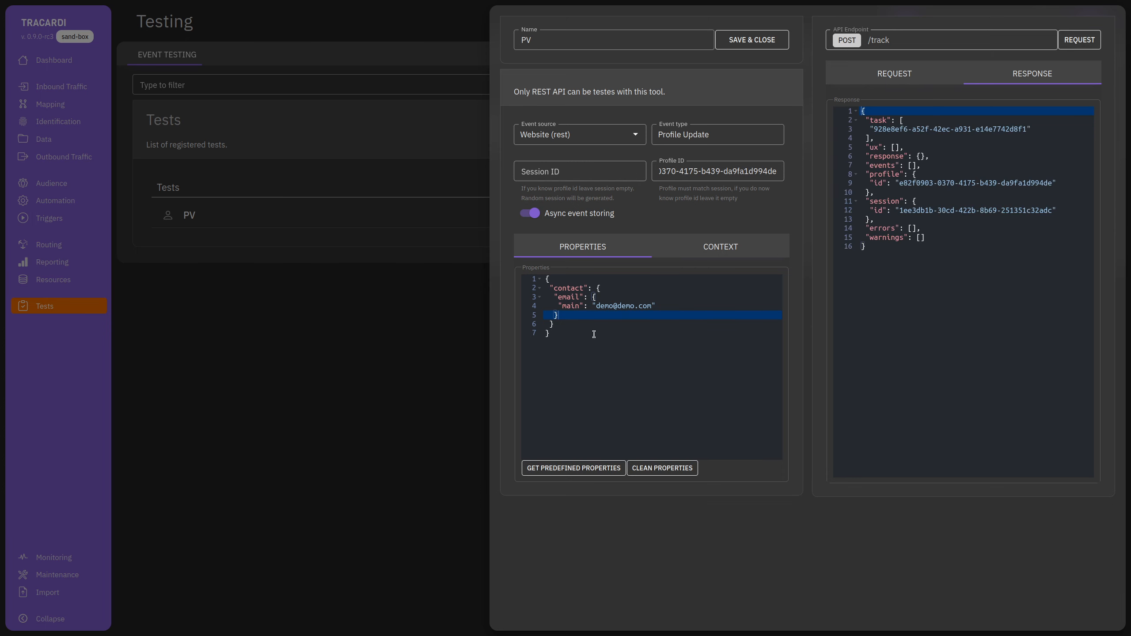
click(369, 379)
In Profiles, check both profiles' contacts show the demo e-mail as main email.
click(90, 139)
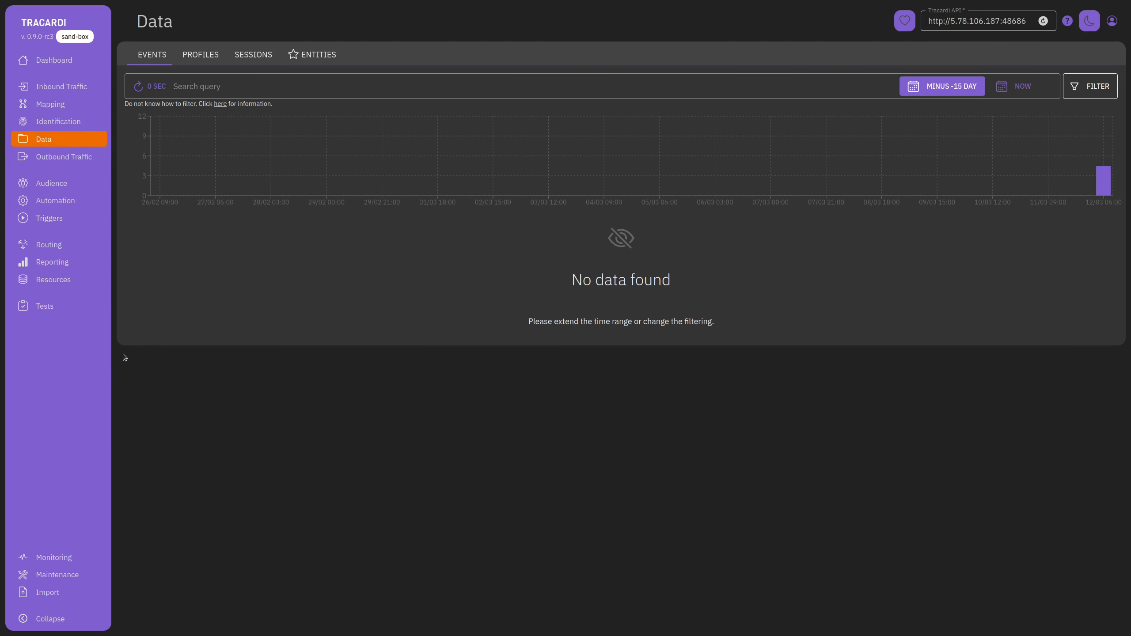
click(201, 54)
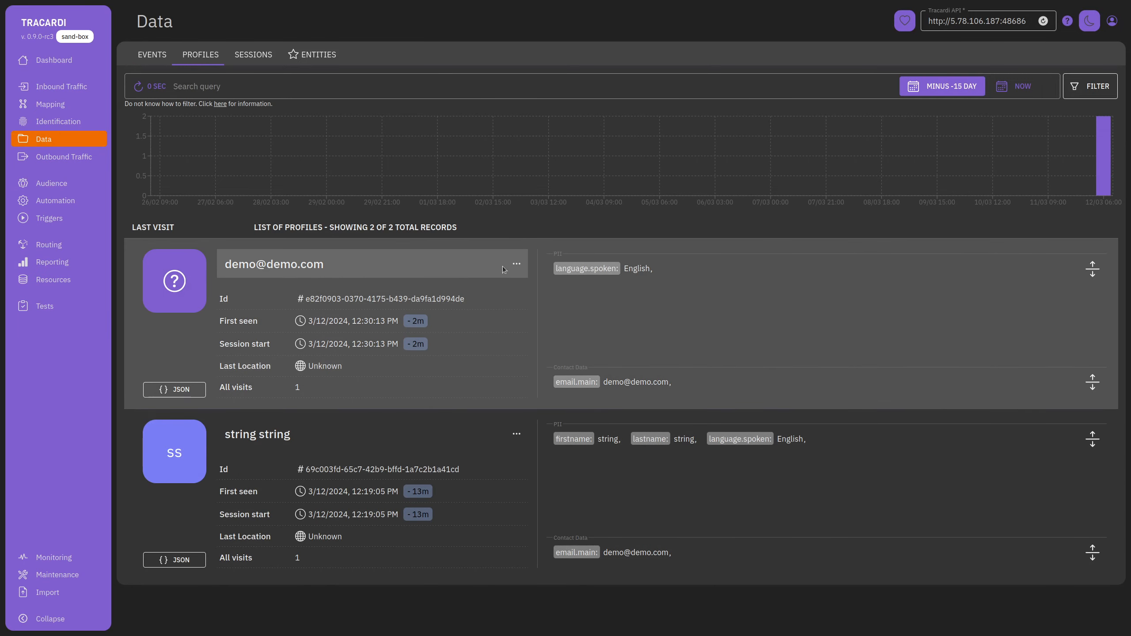
click(516, 265)
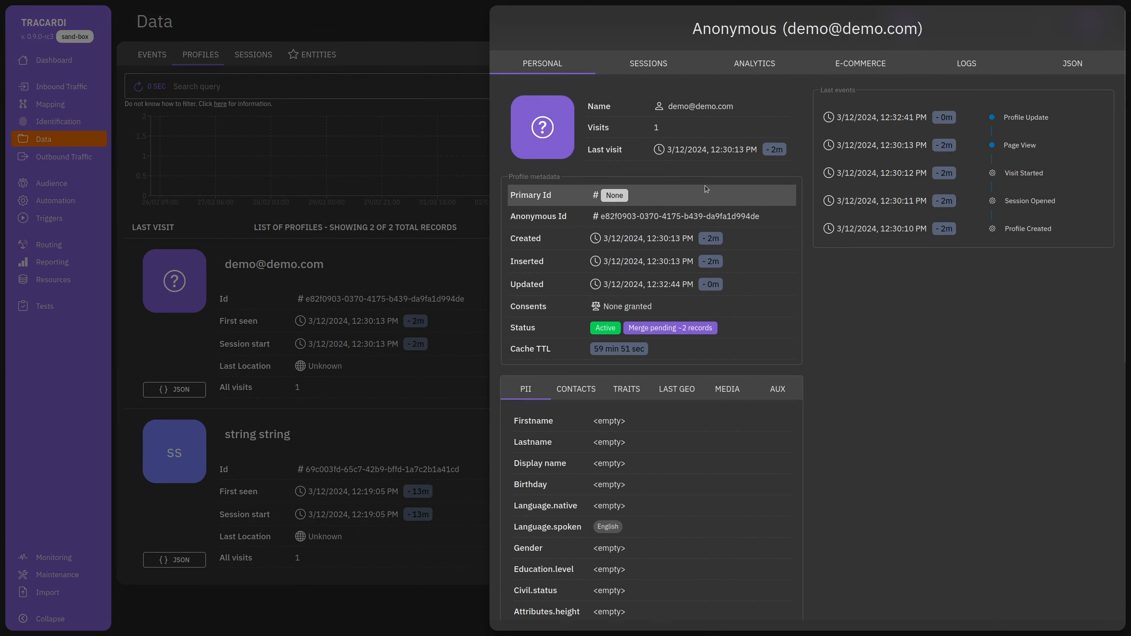
click(599, 387)
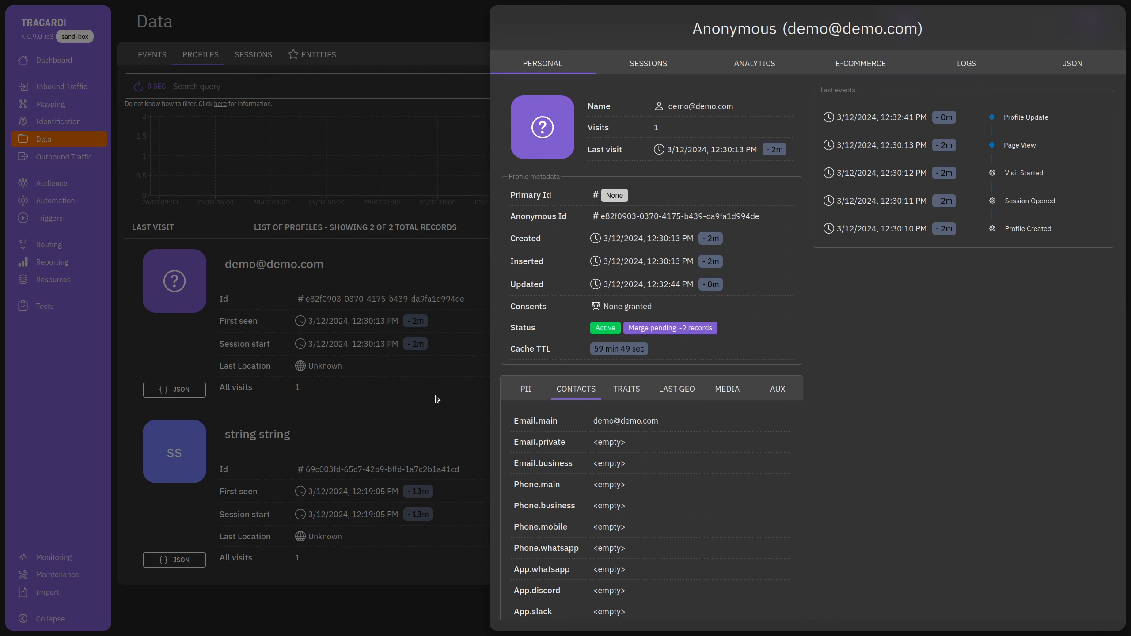
click(411, 440)
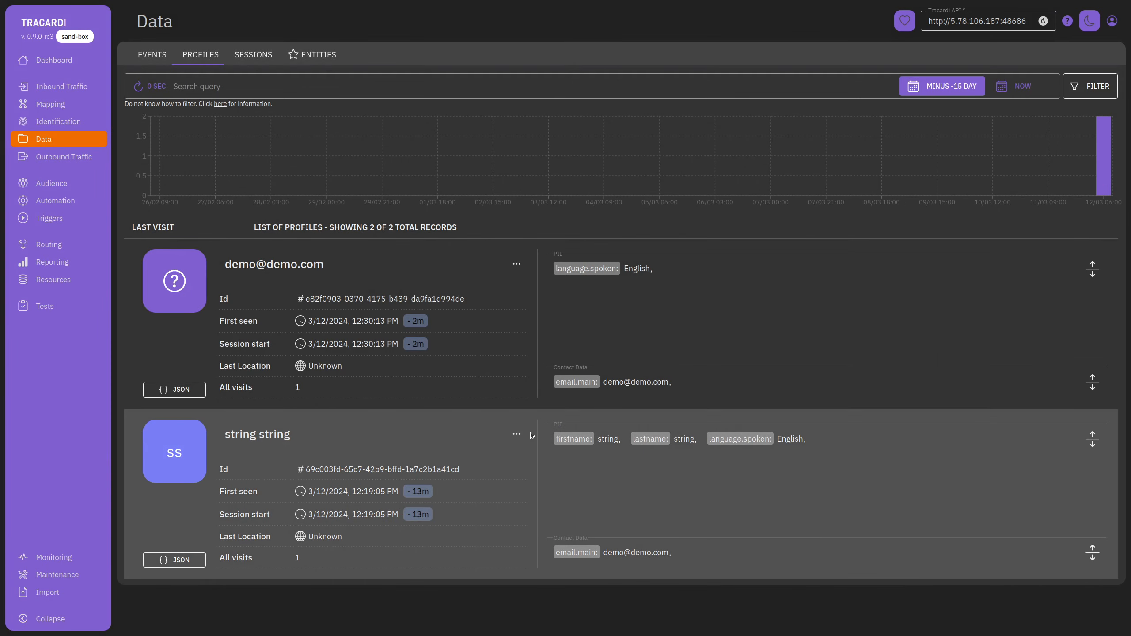
click(532, 435)
click(578, 402)
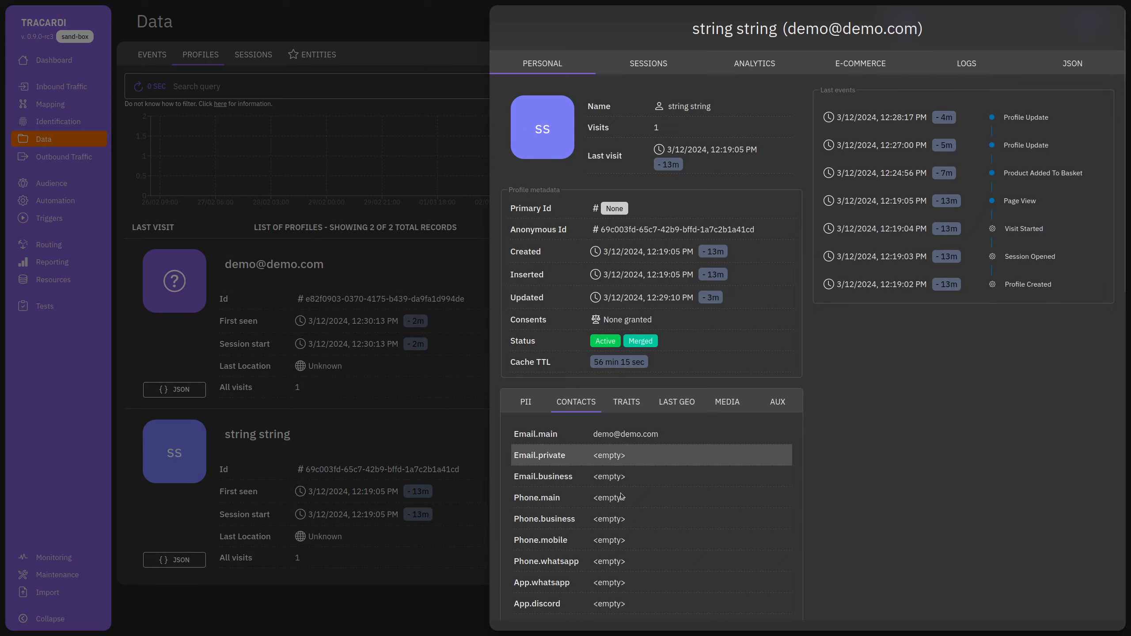
click(438, 433)
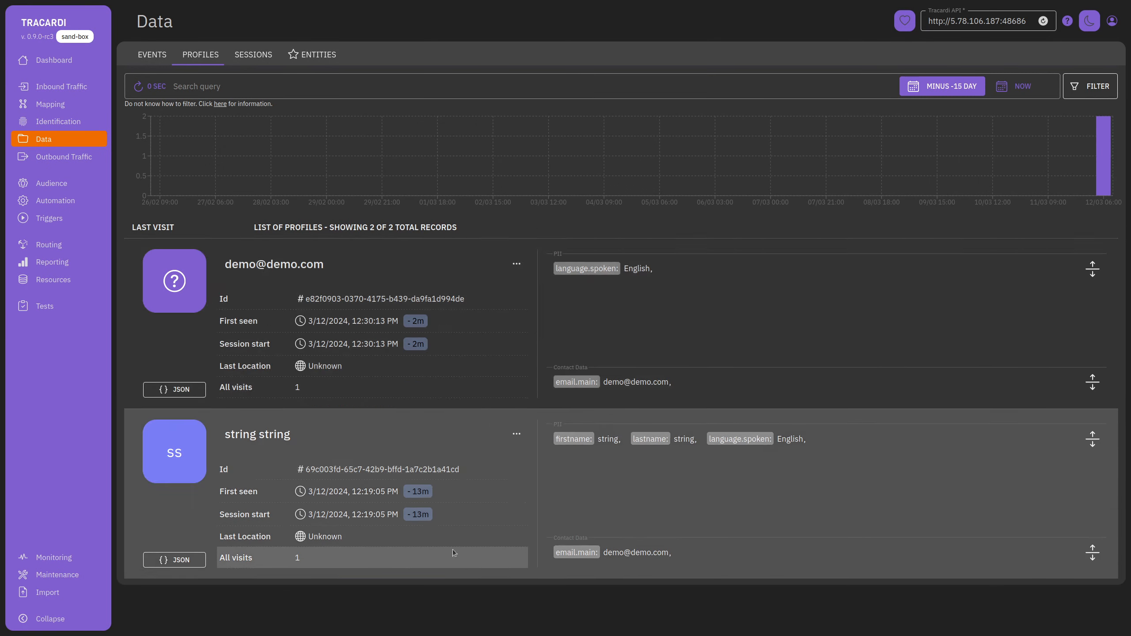
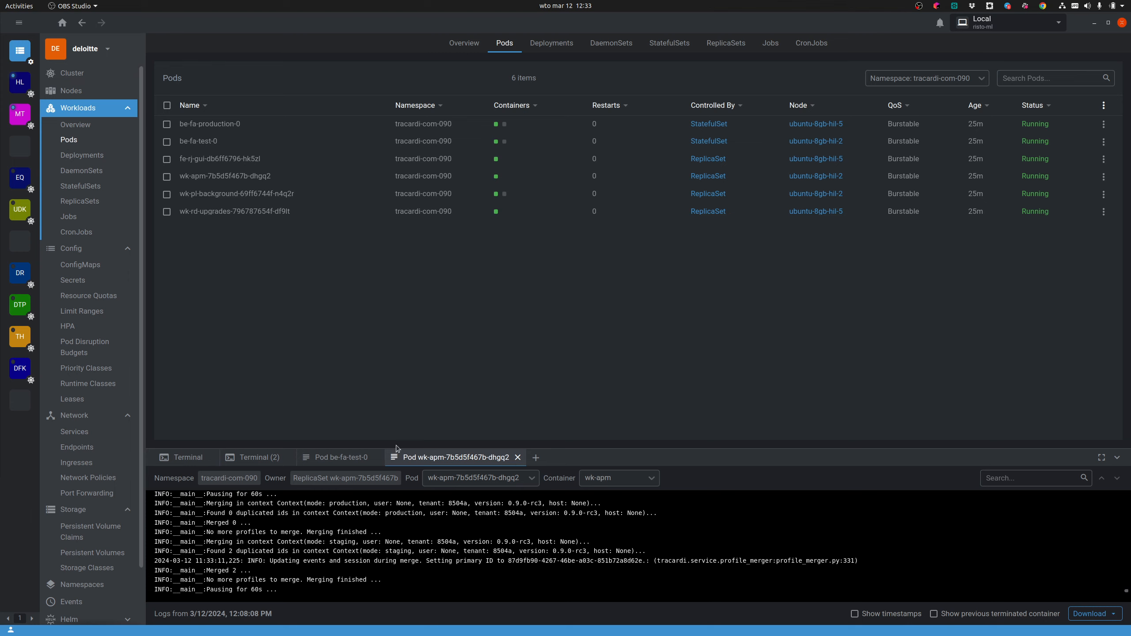
Switch from Lens back to the Tracardi profile list in Firefox.
click(287, 618)
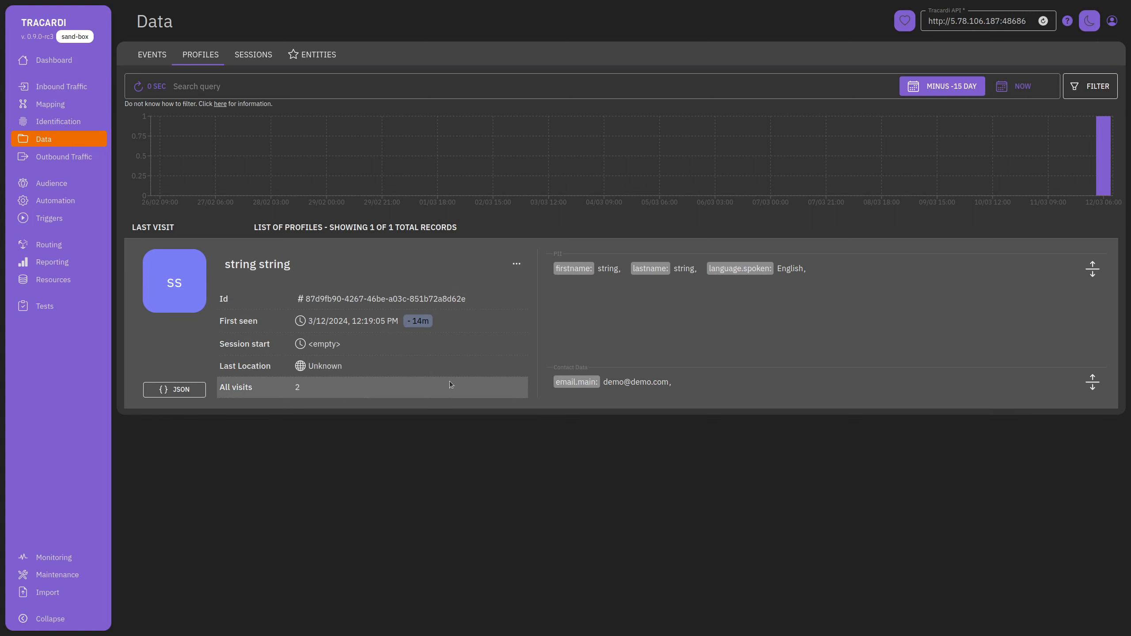
Open the merged profile and browse its sessions' events with the Session offset slider.
click(516, 263)
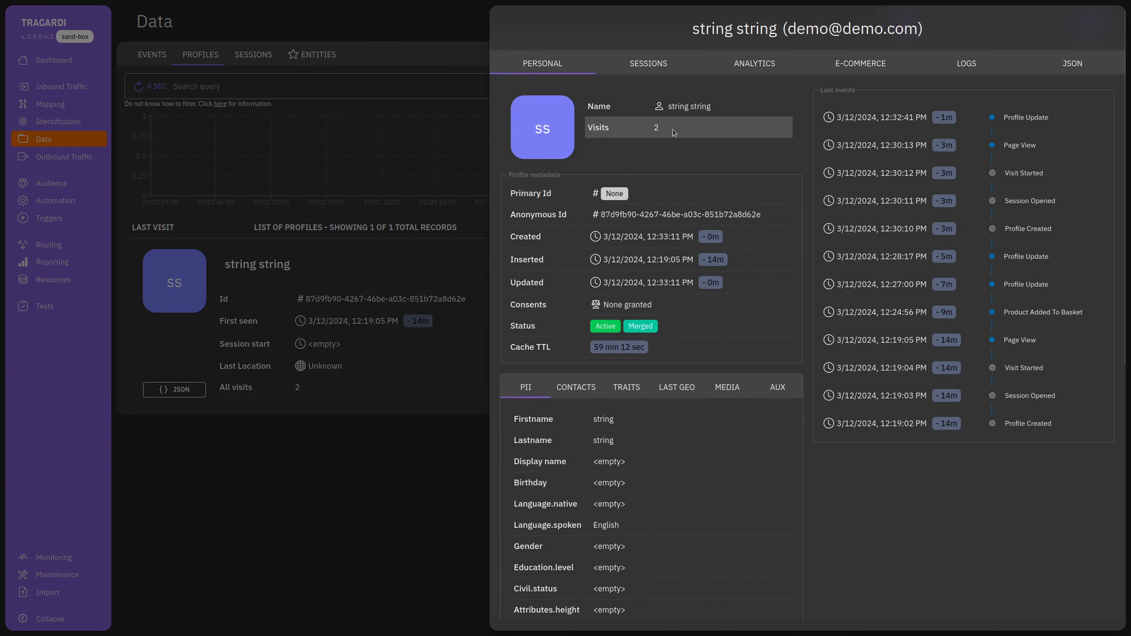
click(667, 70)
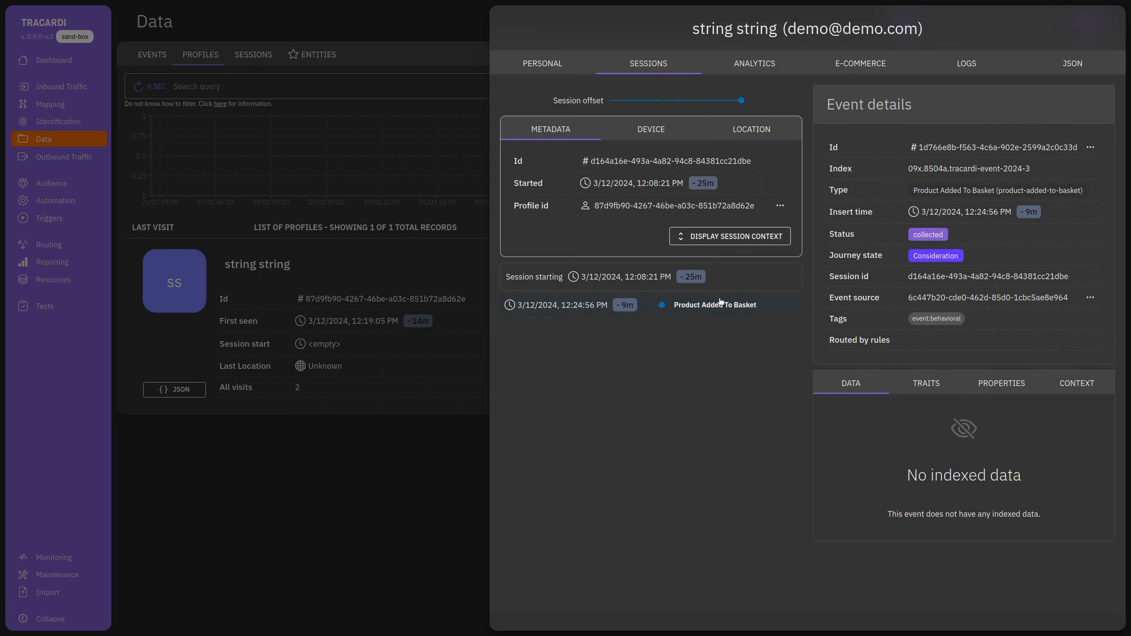
click(728, 101)
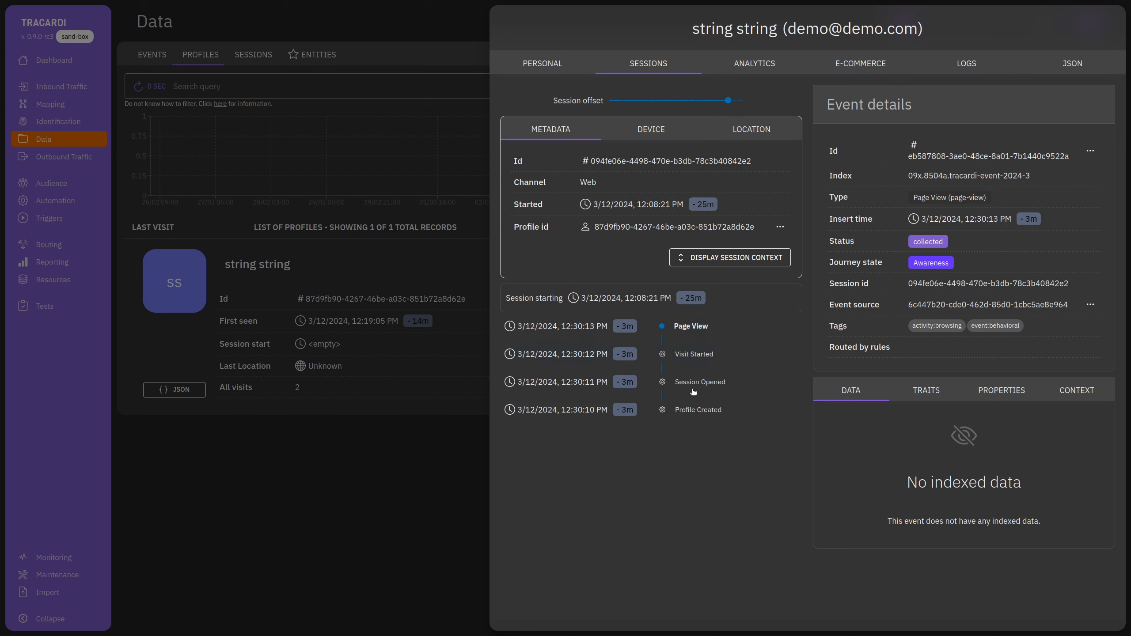
click(741, 100)
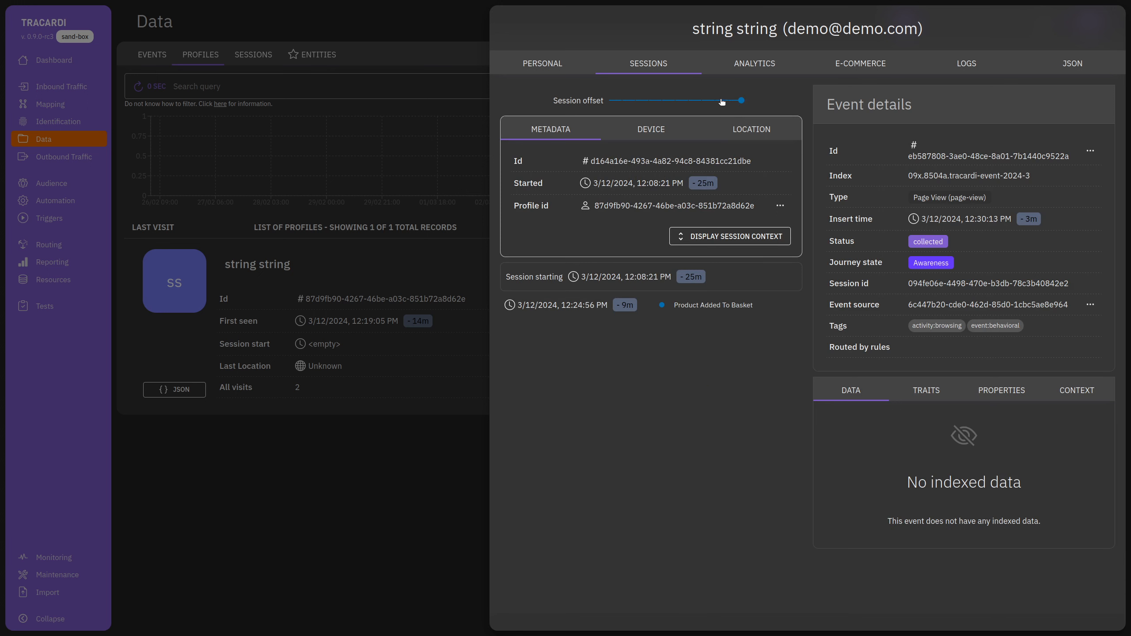
click(722, 102)
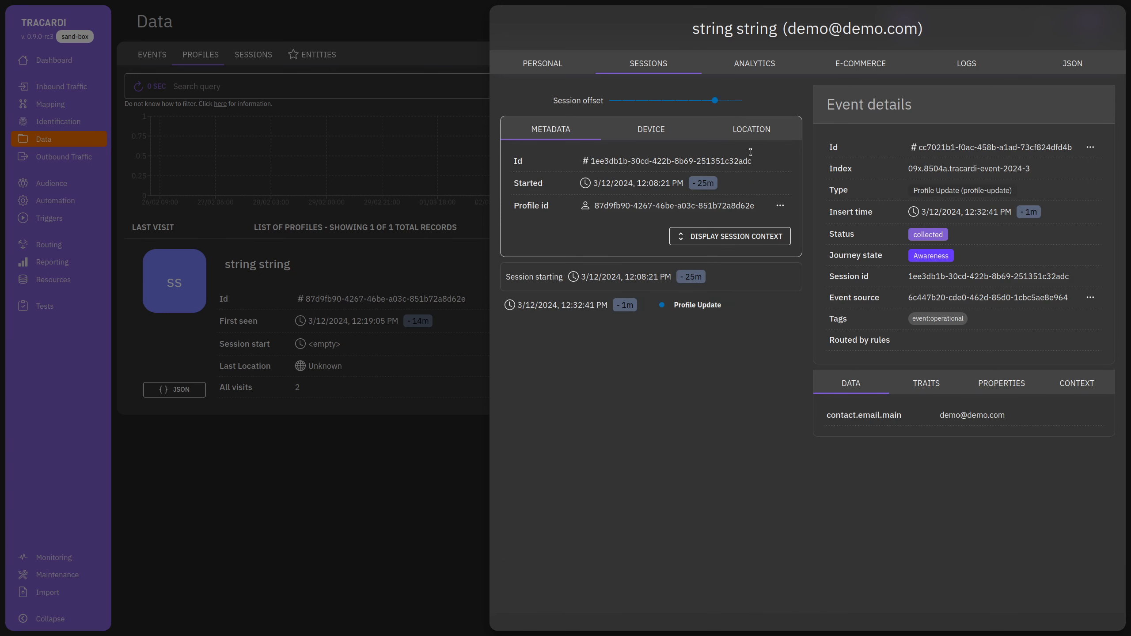
click(702, 100)
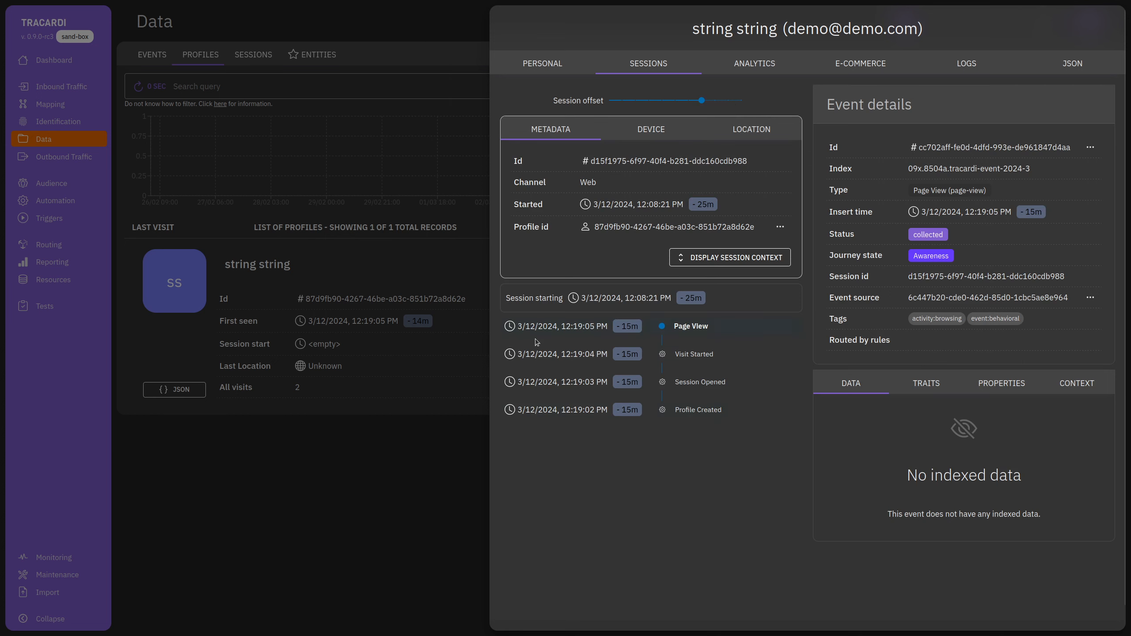
click(346, 490)
click(509, 256)
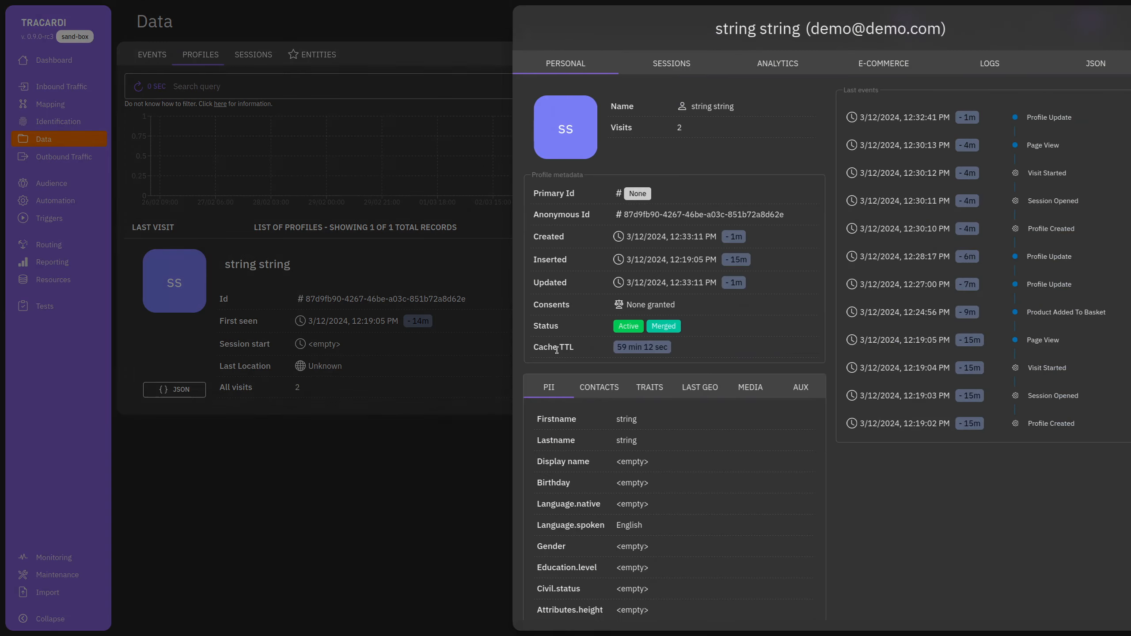
Check the merged profile's main e-mail contact and PII fields, then close its drawer.
click(576, 387)
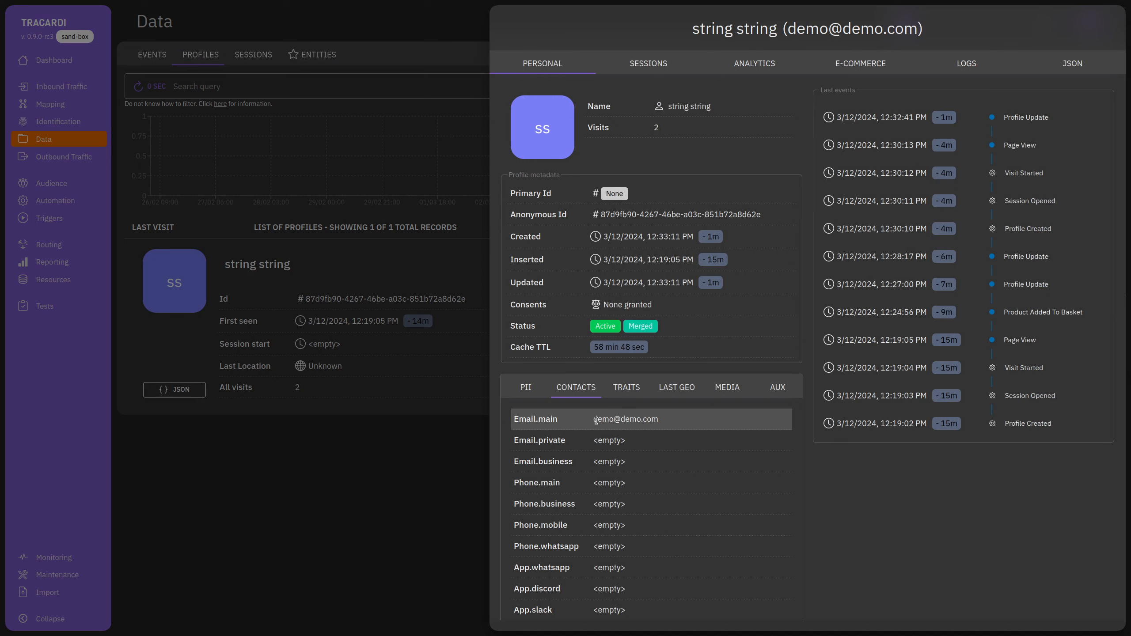
drag(595, 420, 693, 421)
click(535, 391)
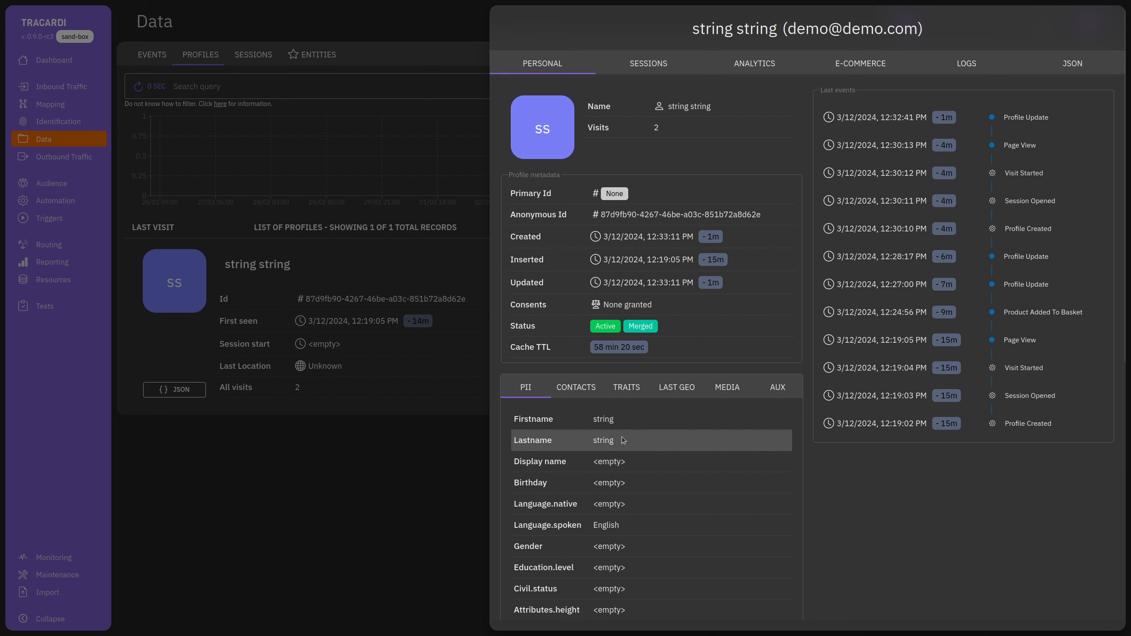
click(365, 529)
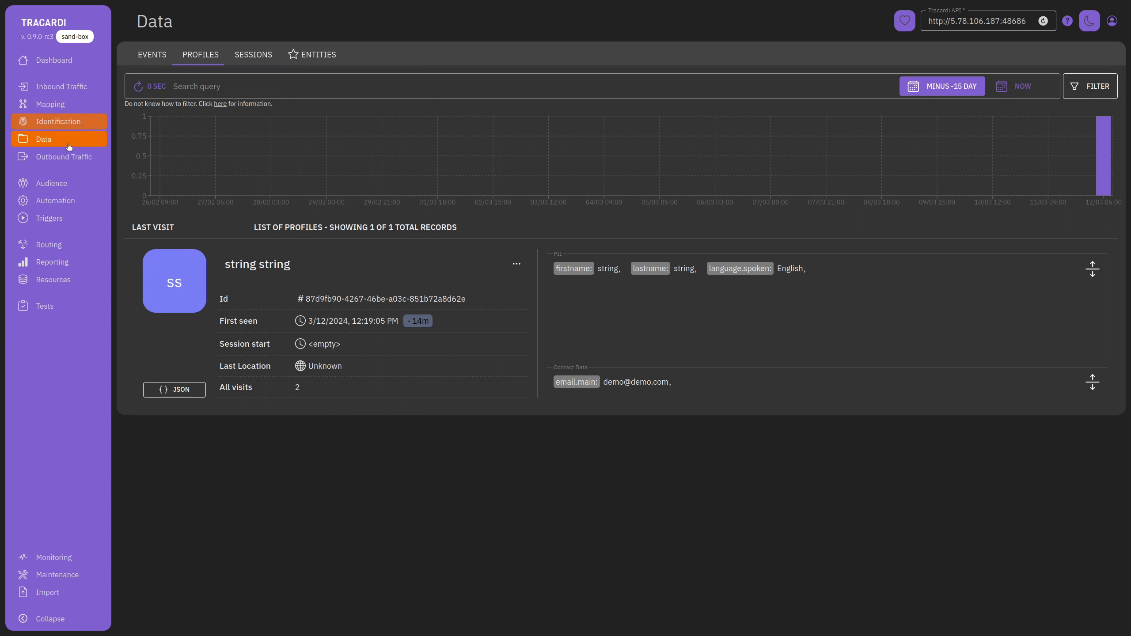
Go to Mapping's Event to Profile Mapping tab and start a new mapping.
click(63, 112)
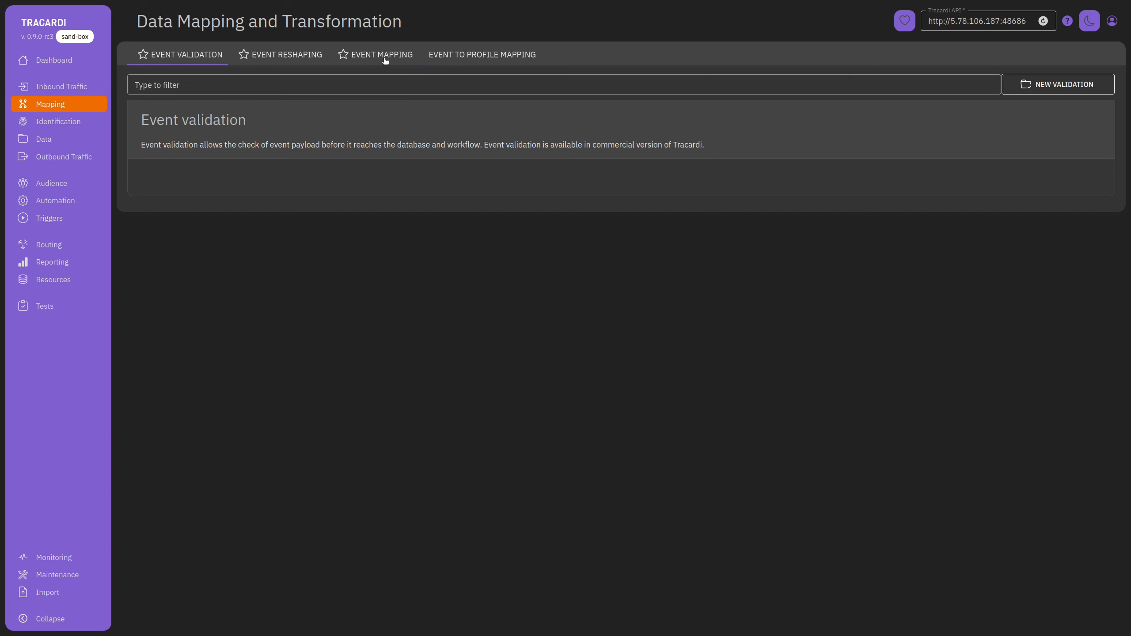
click(450, 56)
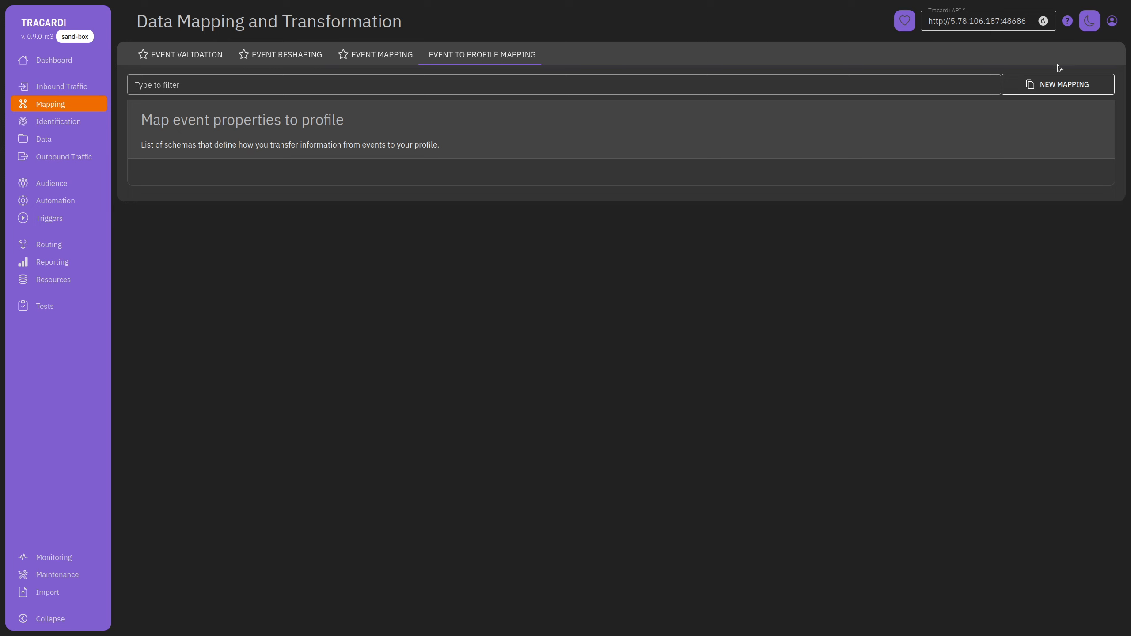
click(1056, 84)
Name the mapping 'my-custom-event' and set its event type to my-custom-event.
click(684, 99)
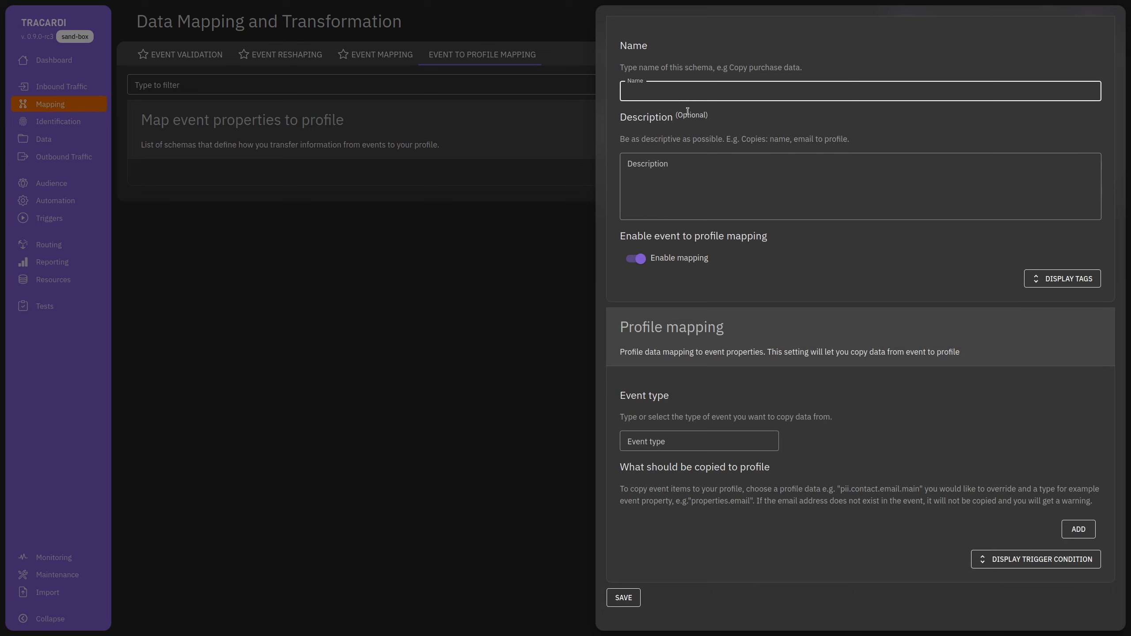
text(Check-out)
triple_click(682, 92)
text(my-custom-event)
drag(725, 91, 626, 92)
key(ctrl+c)
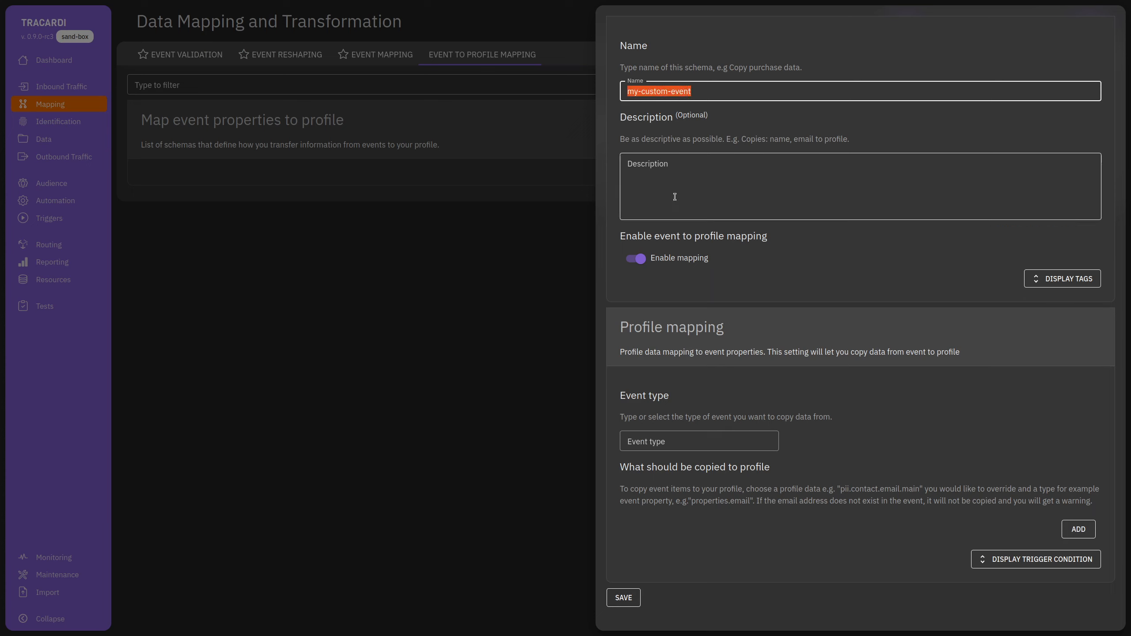
click(679, 447)
key(ctrl+v)
click(907, 433)
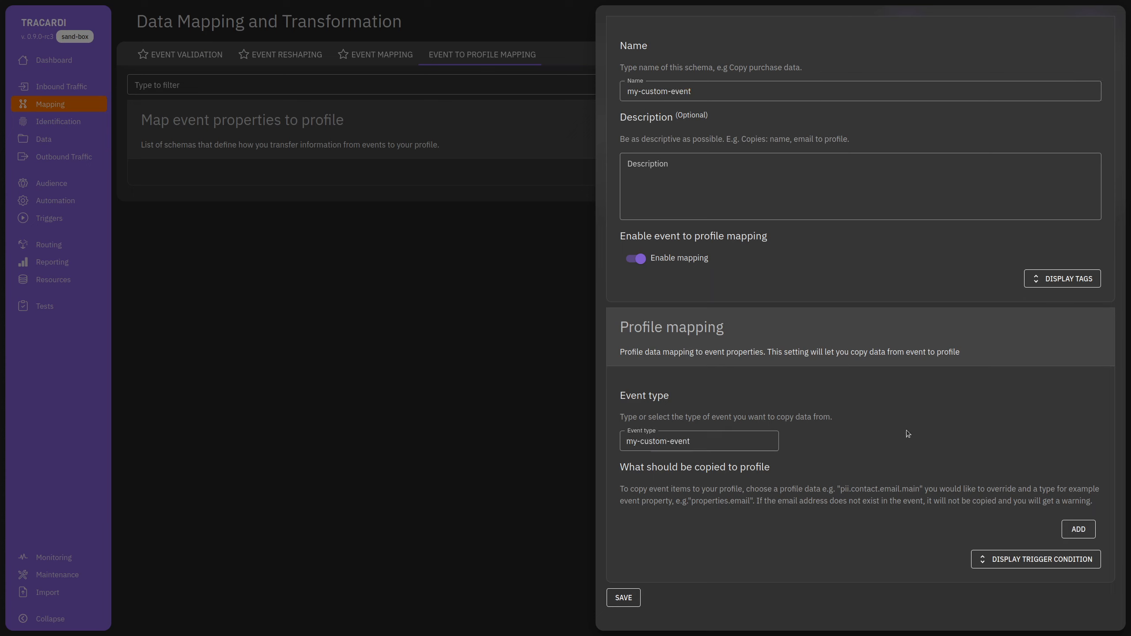
Add a mapping rule whose event data source is properties.xxx.
click(1079, 529)
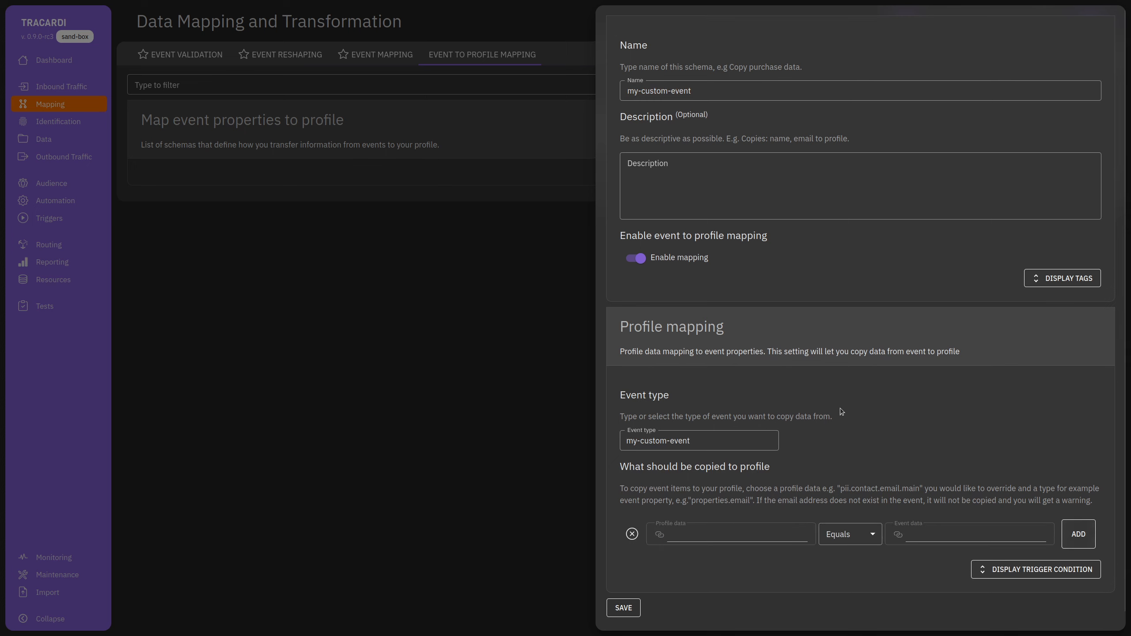
click(692, 527)
click(936, 533)
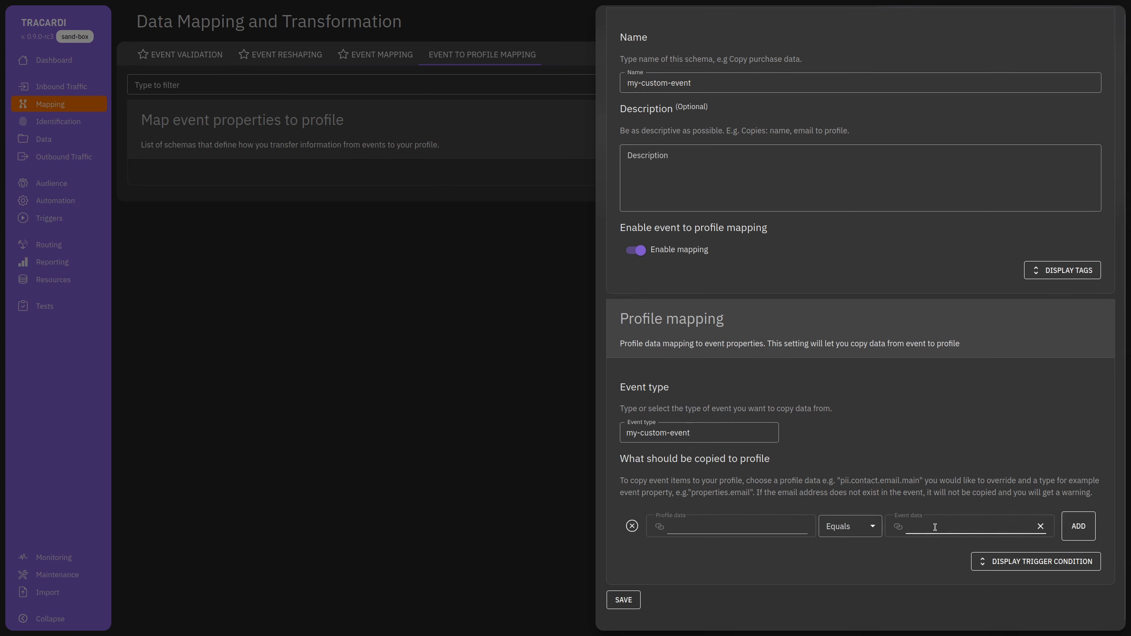
text(pro)
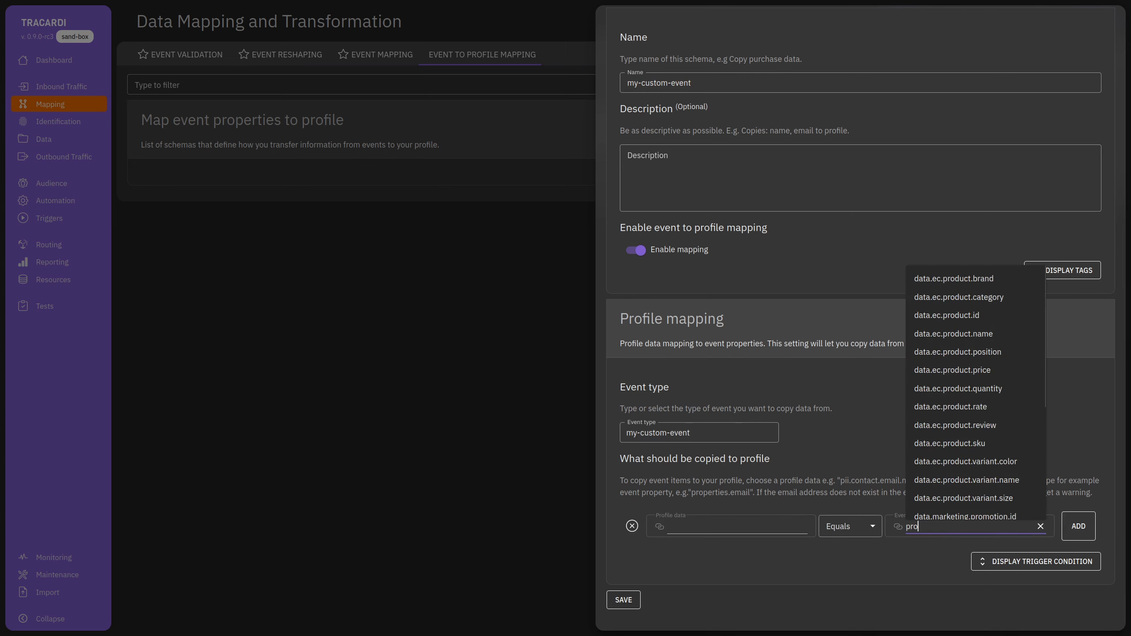
text(er)
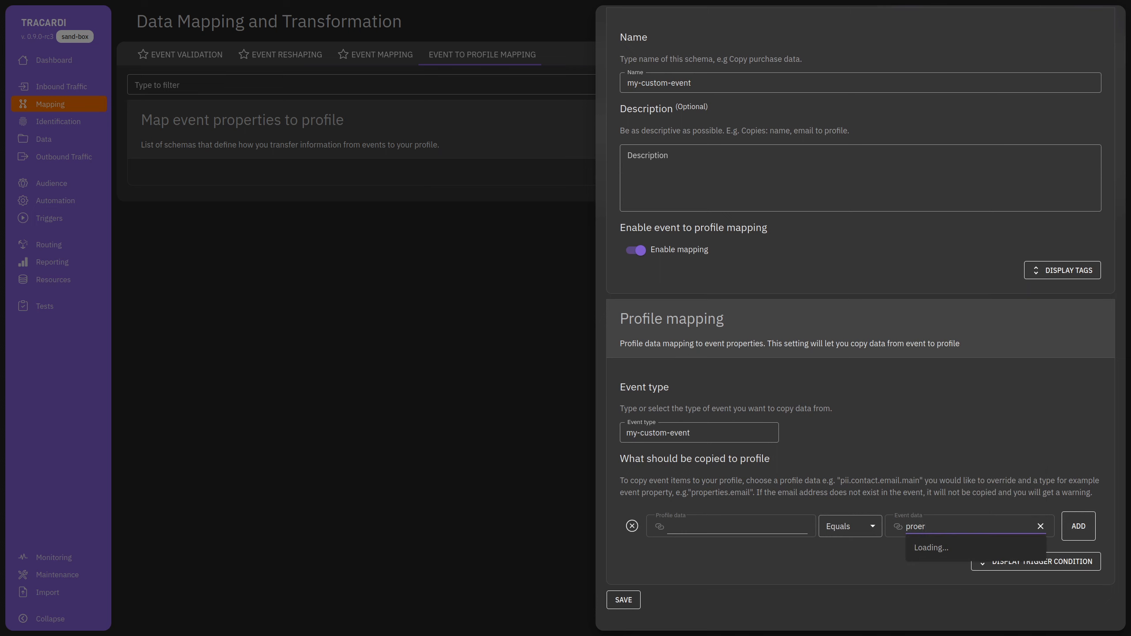
key(BackSpace)
key(BackSpace)
text(p)
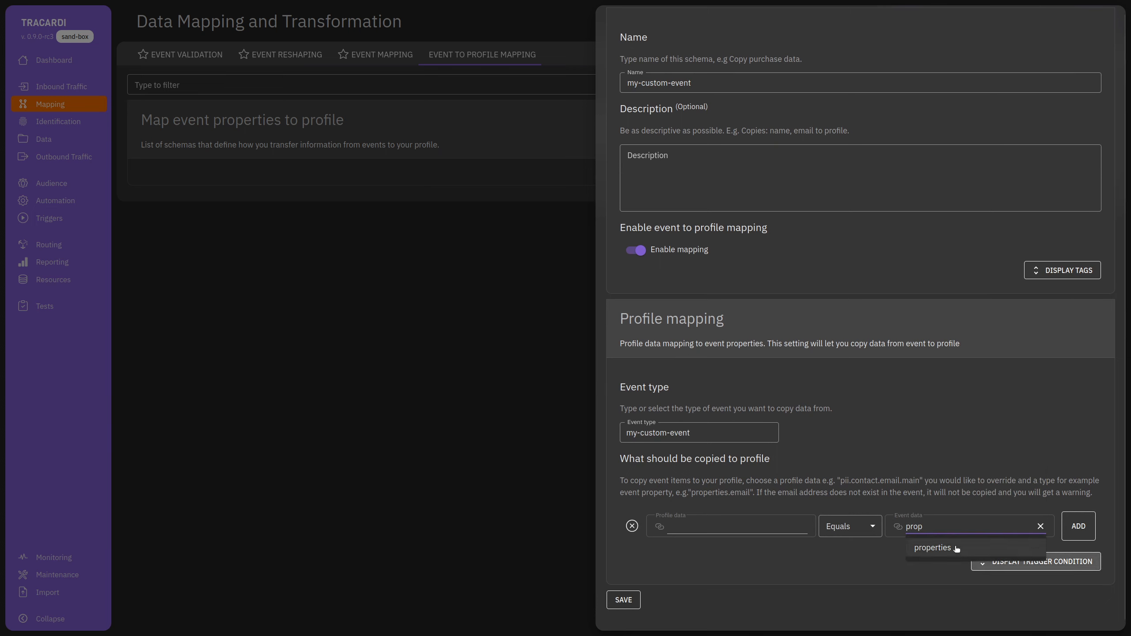
click(953, 547)
text(.)
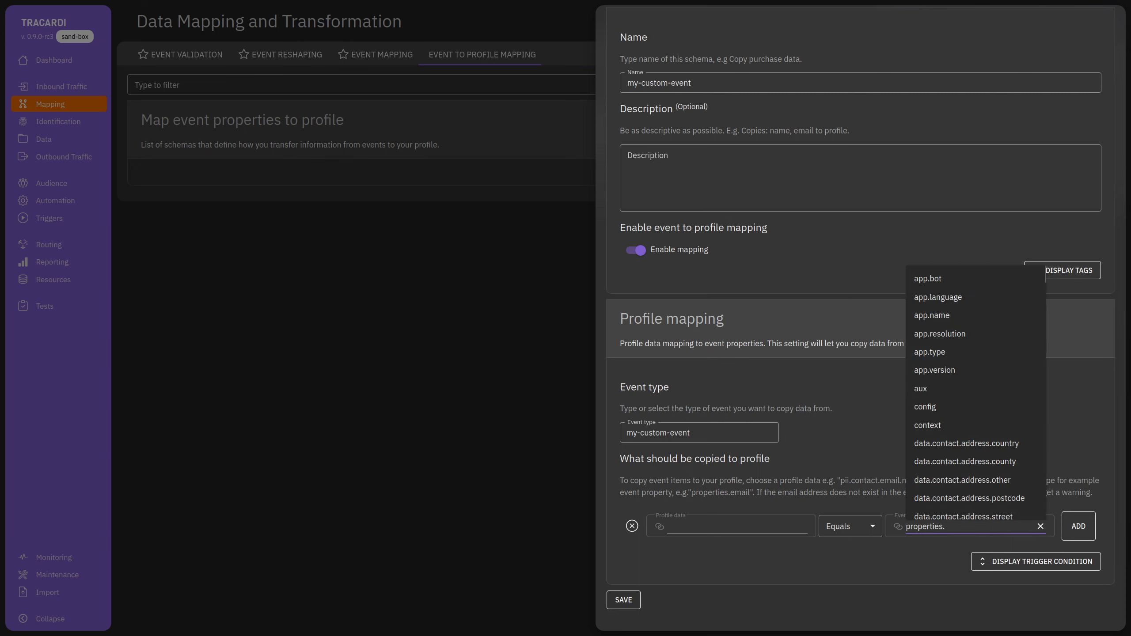
text(xxx)
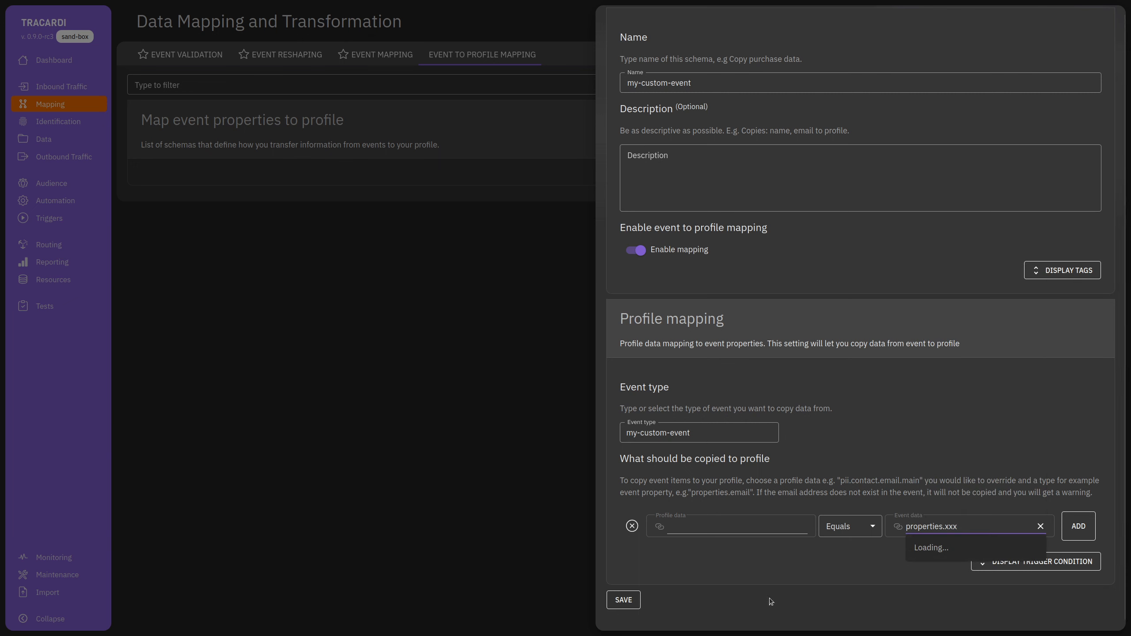
Set the rule's profile field to traits.xxx and save the mapping.
click(711, 529)
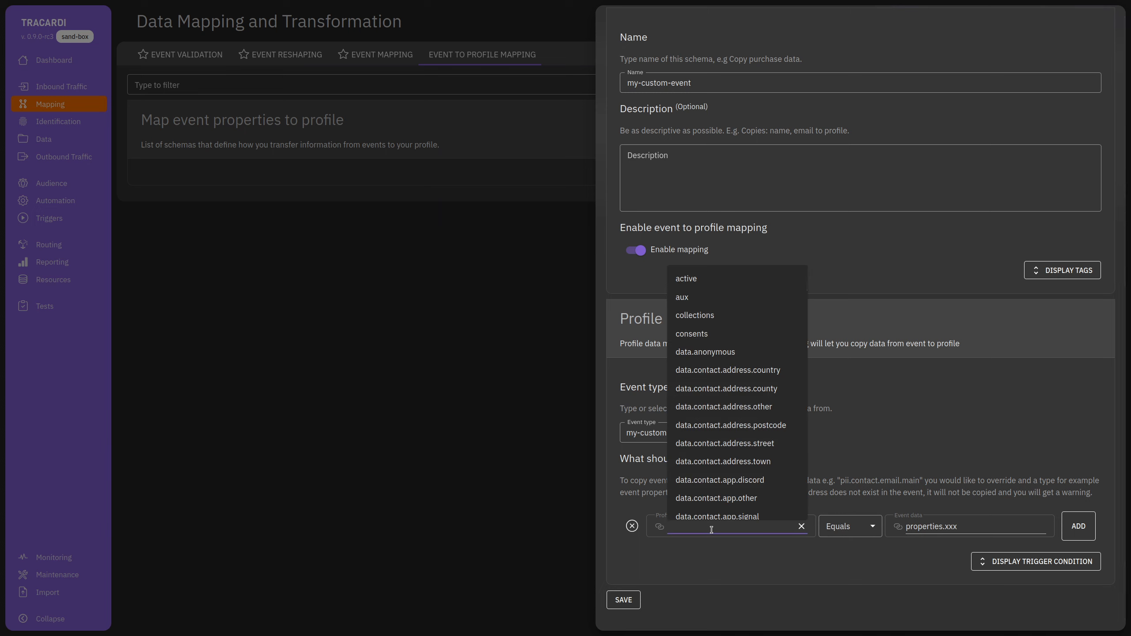
text(trai)
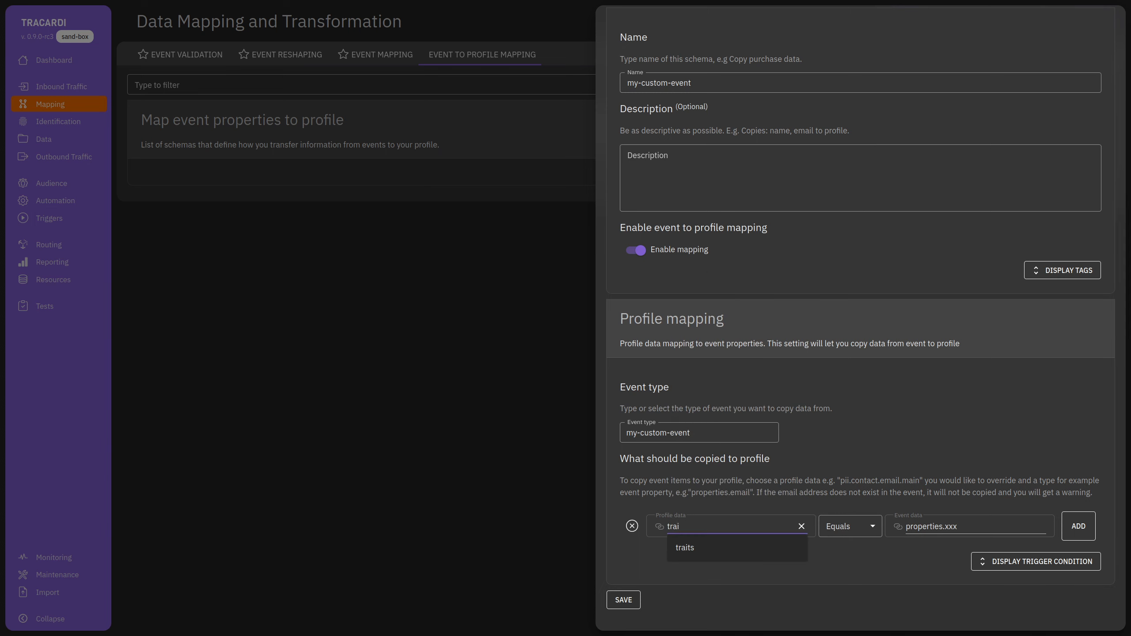
click(713, 550)
text(.xxx)
click(850, 567)
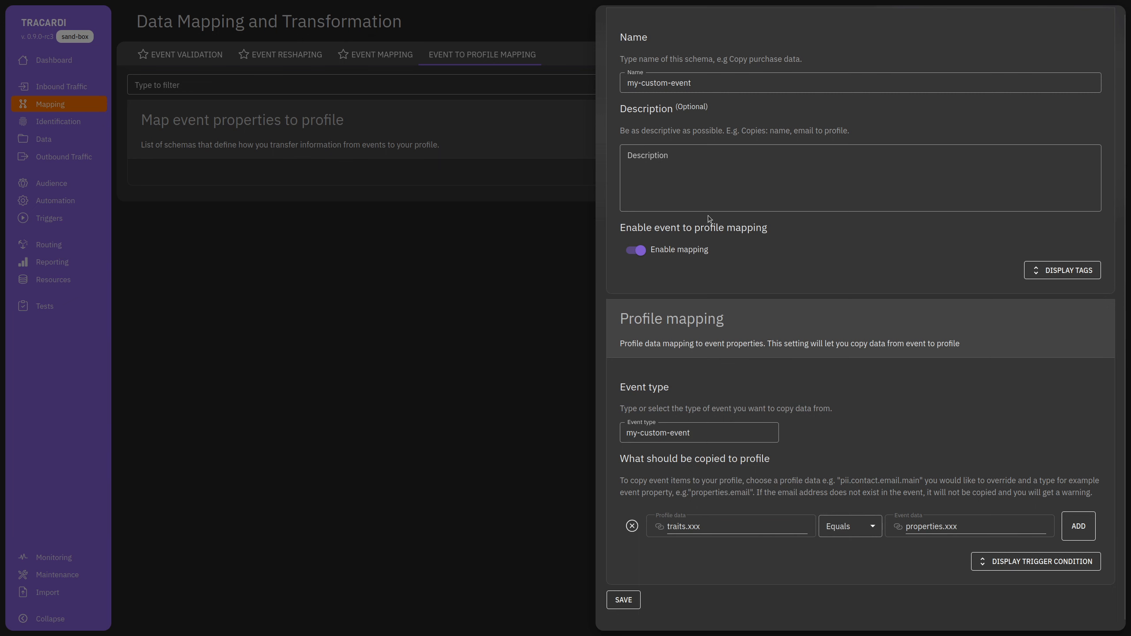
click(623, 600)
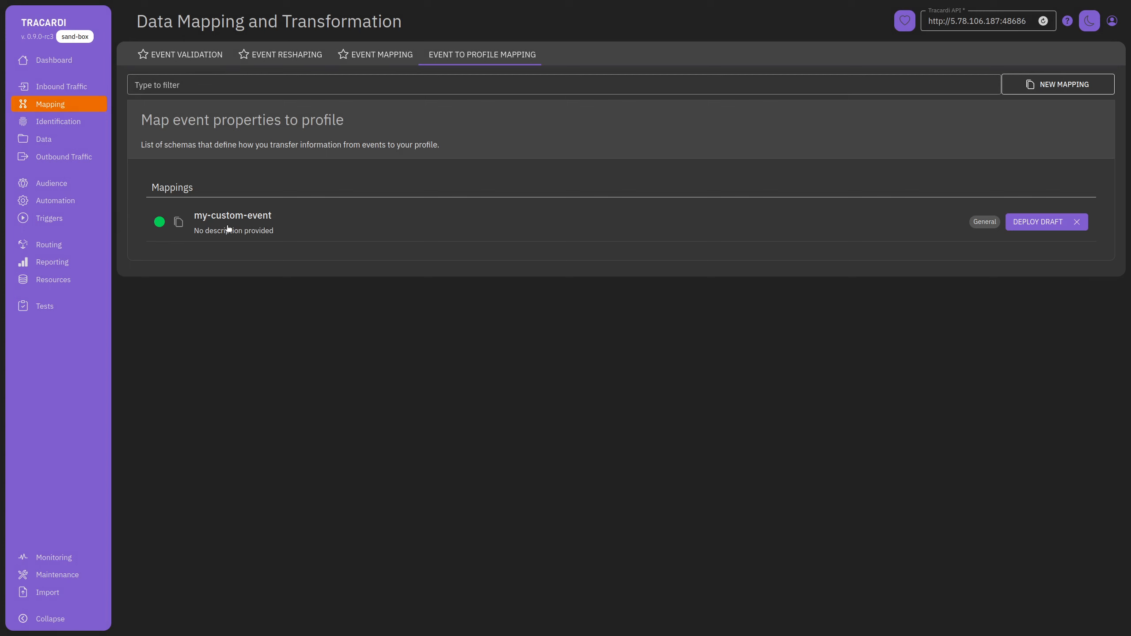
In the PV test, set event source Website (rest) and event type my-custom-event.
click(84, 306)
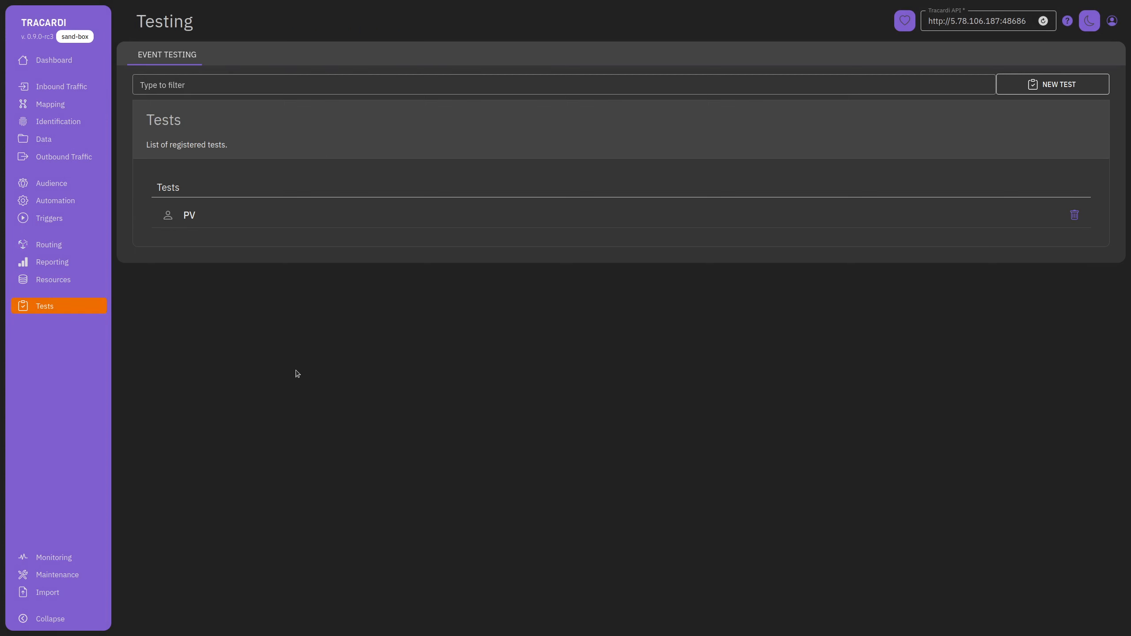
click(269, 222)
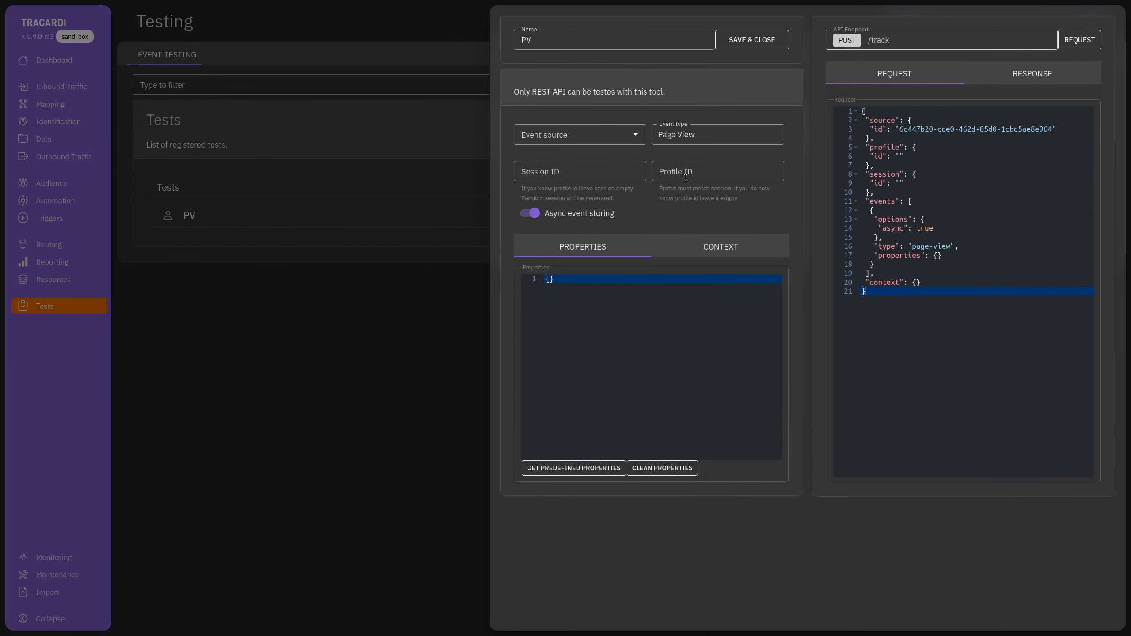
click(723, 175)
key(ctrl+v)
key(ctrl+z)
click(708, 134)
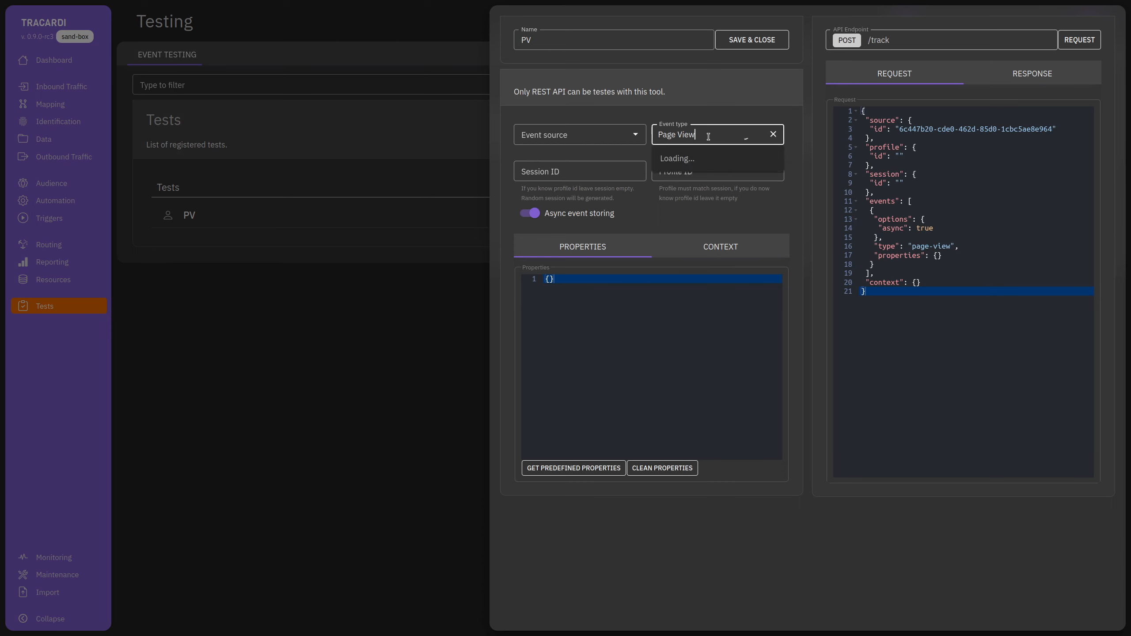
click(693, 116)
click(575, 135)
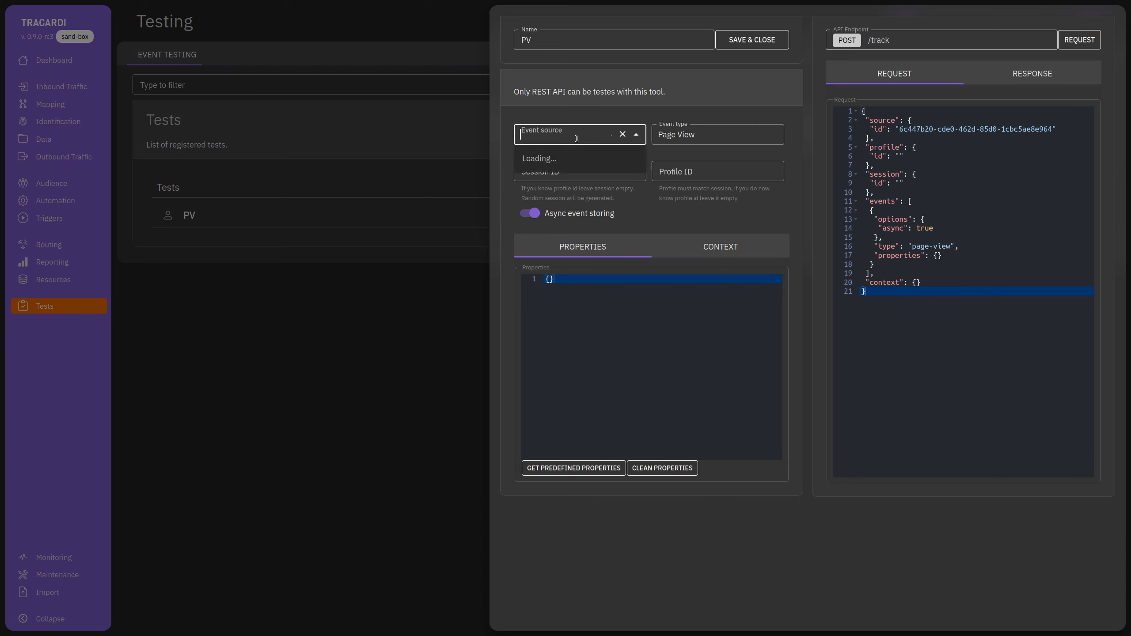
click(548, 160)
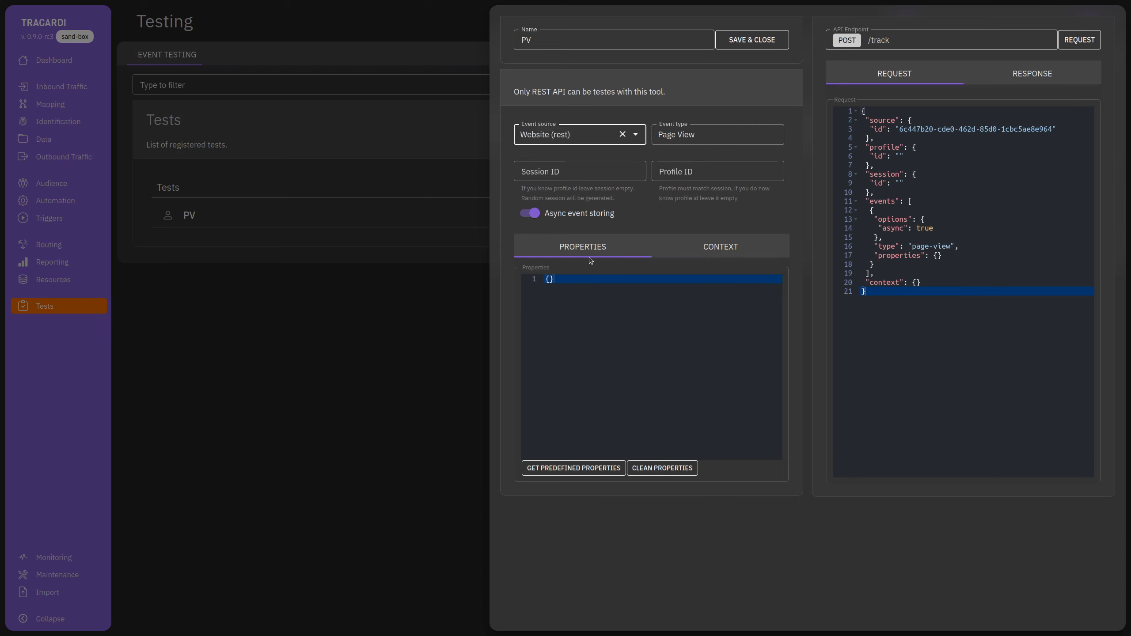
click(708, 135)
triple_click(709, 132)
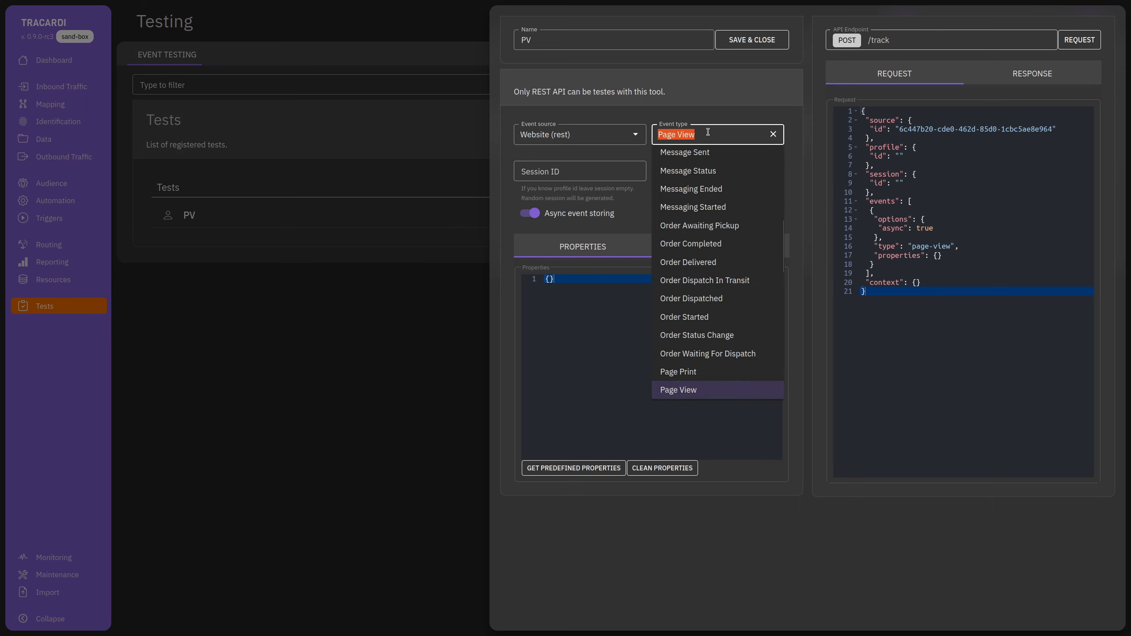
key(ctrl+v)
click(747, 217)
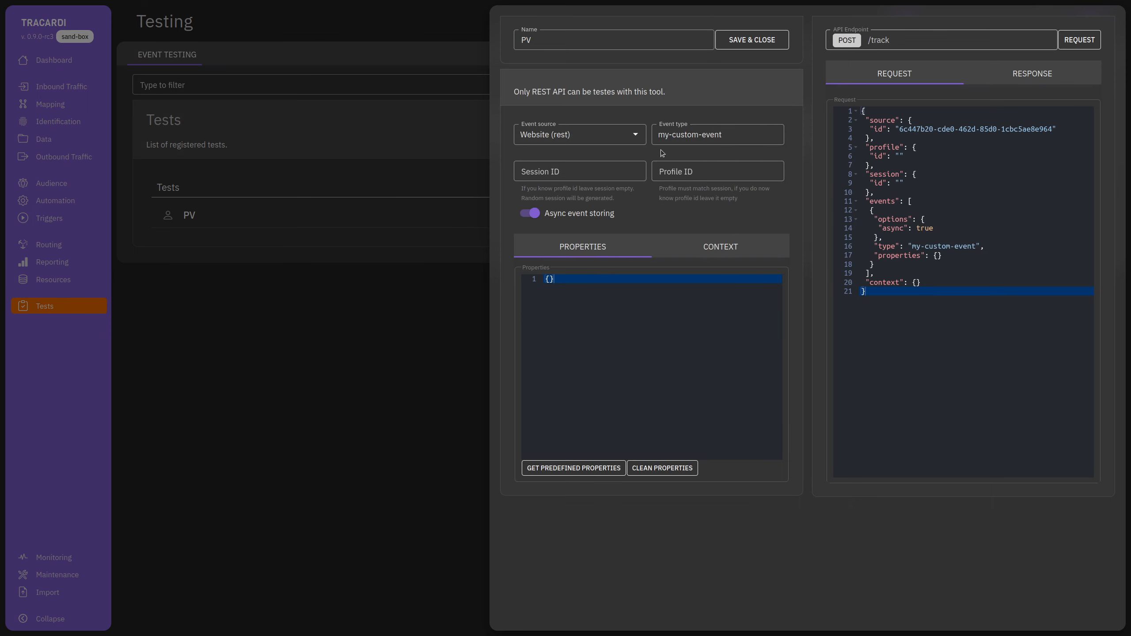
Add property "xxx": 123, send the test request, then open the Data events list.
click(551, 299)
key(Return)
text("xxx": 123)
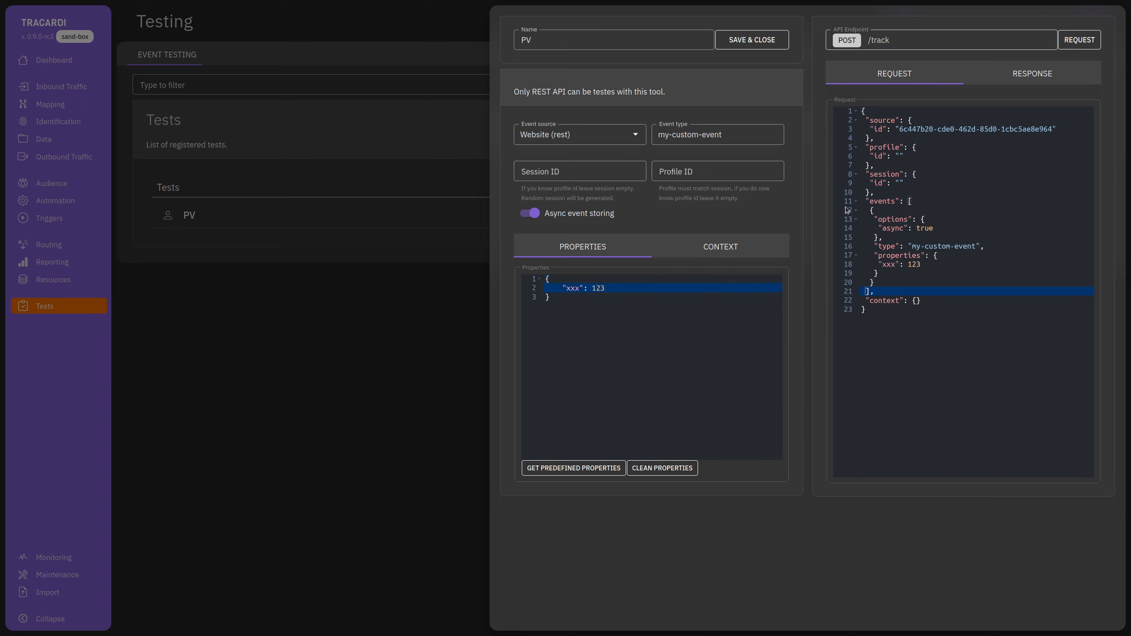
click(1028, 76)
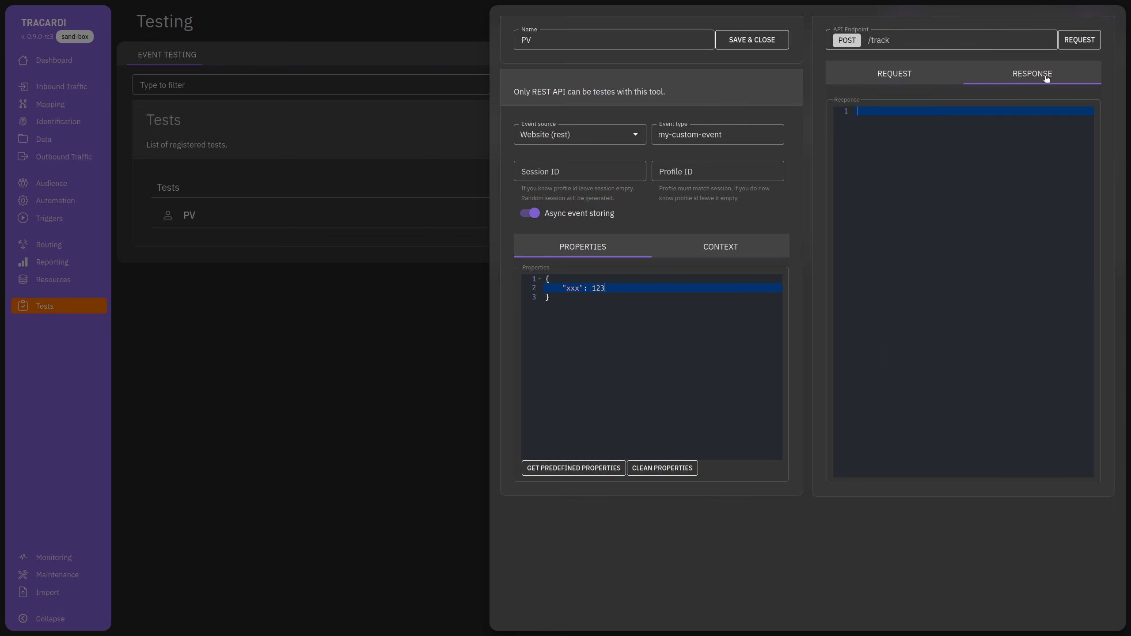
key(F12)
click(1078, 40)
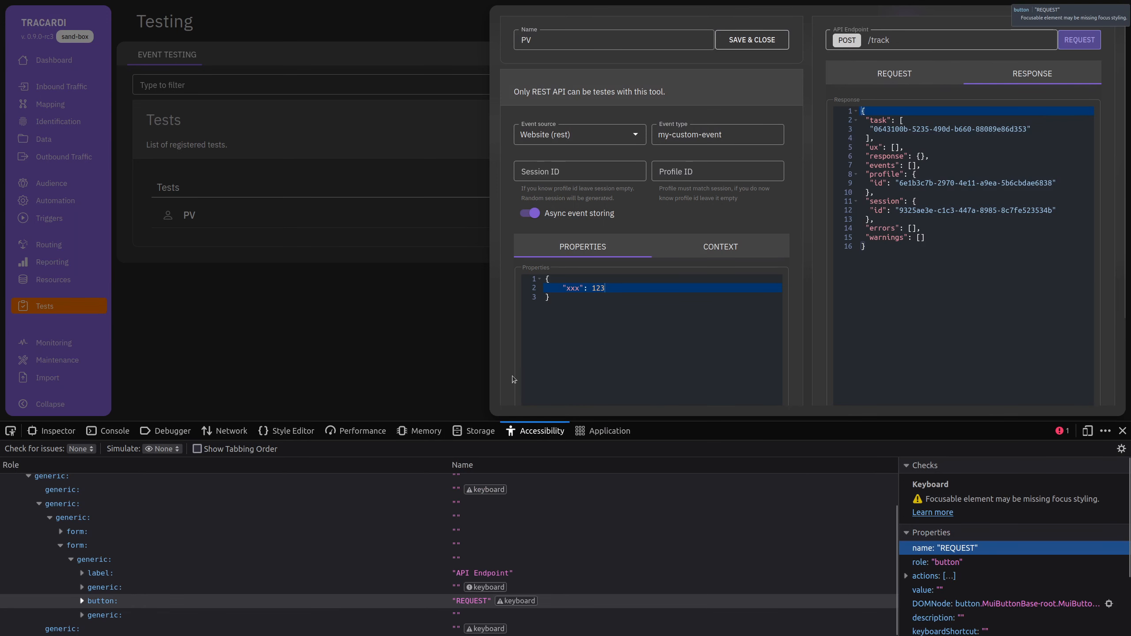
click(1123, 431)
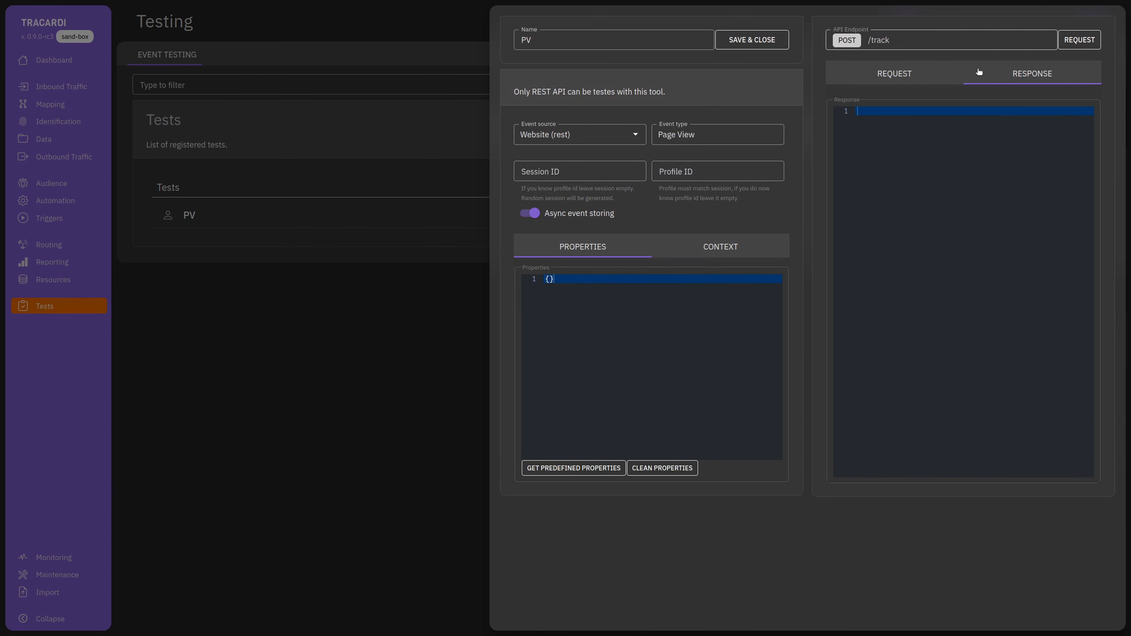
click(278, 393)
click(74, 147)
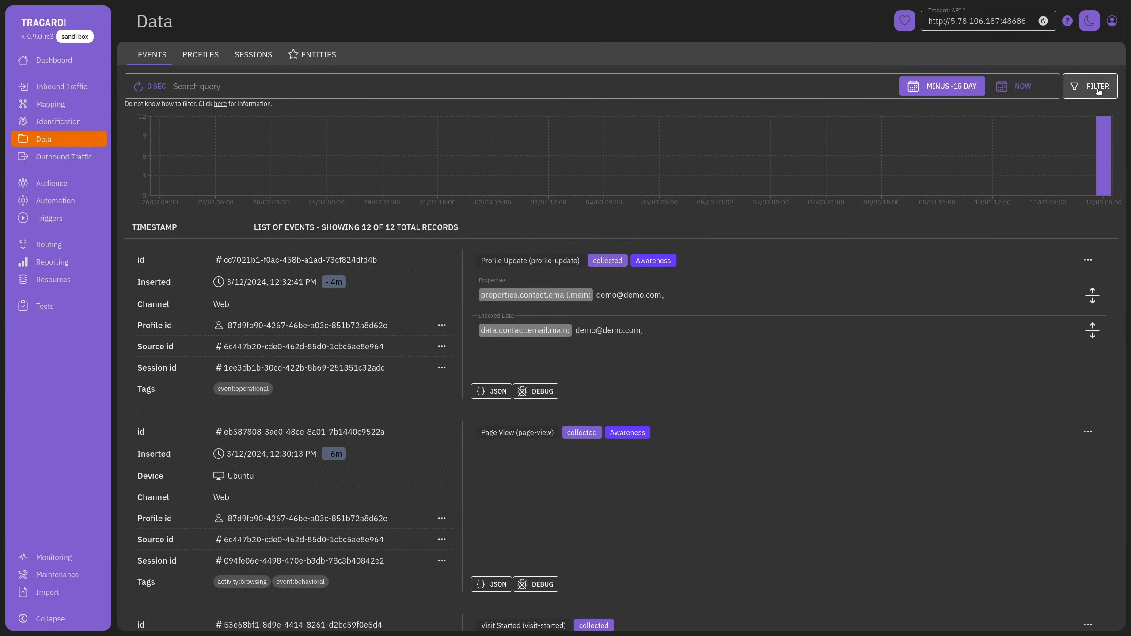
Refresh the events list until the new my-custom-event carrying xxx appears.
click(1098, 91)
click(1098, 91)
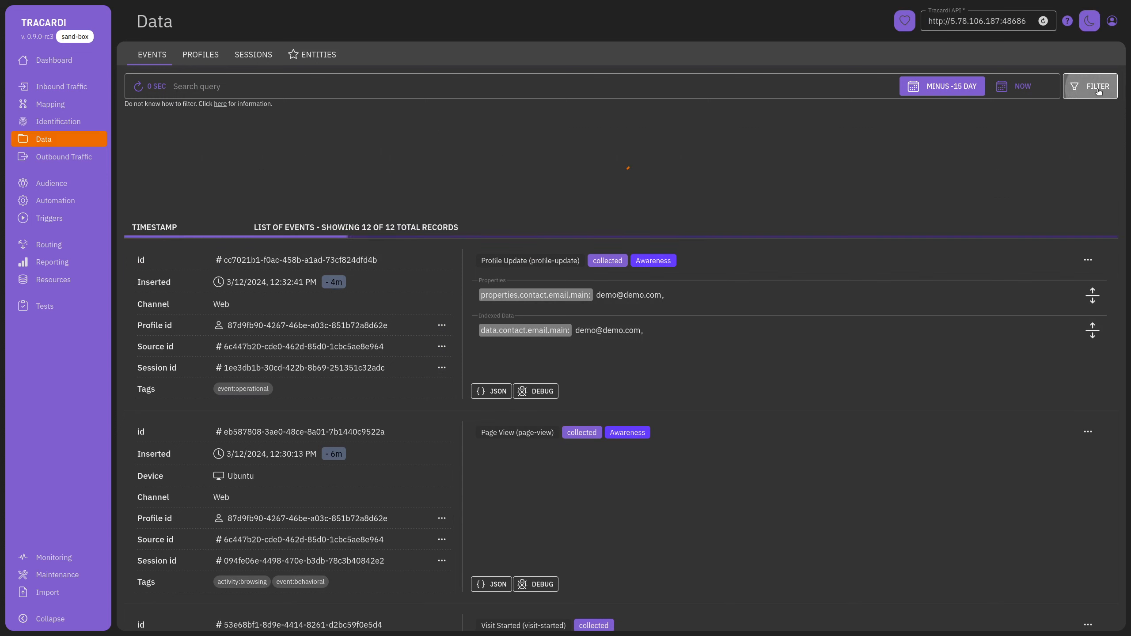
click(1098, 91)
click(1097, 91)
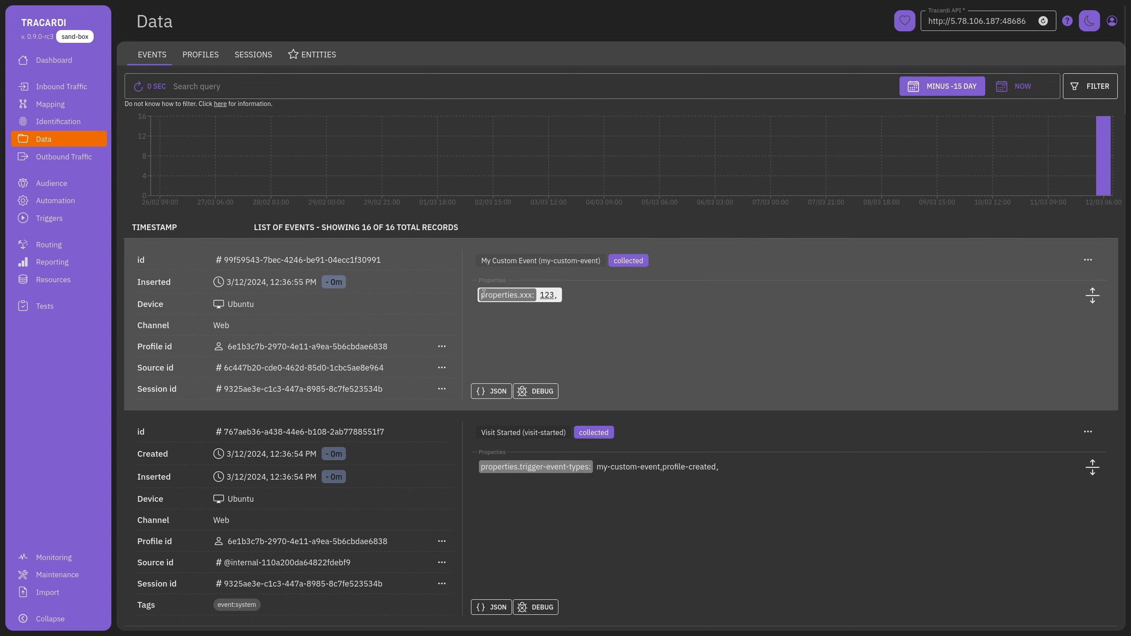
drag(484, 294, 525, 294)
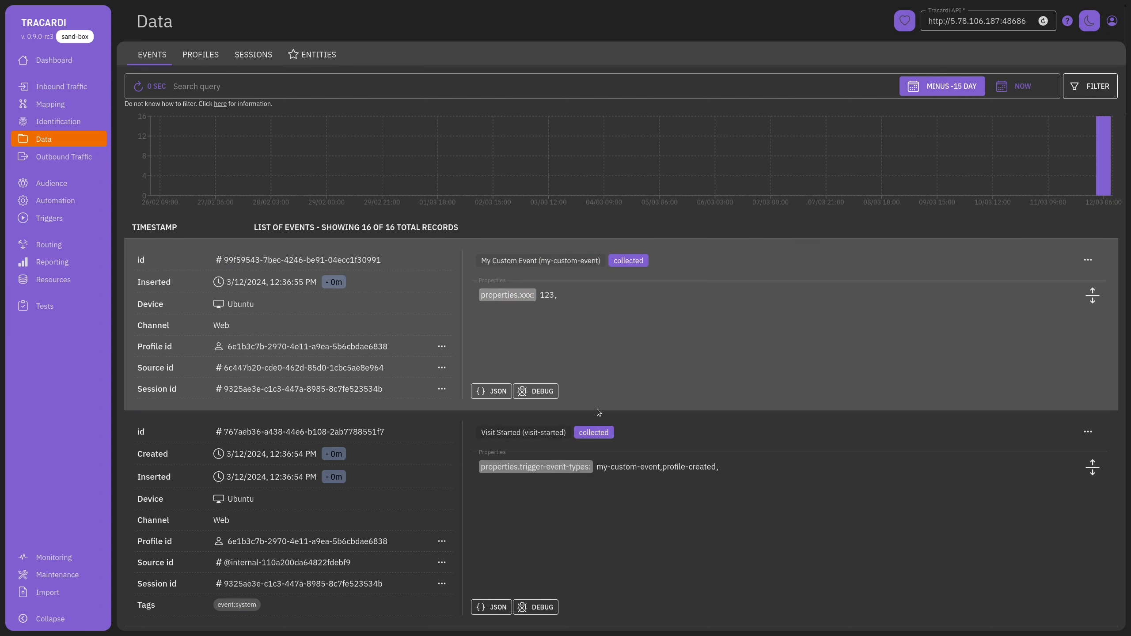
Confirm the event's profile has trait xxx = 123, then return to Mapping.
click(442, 346)
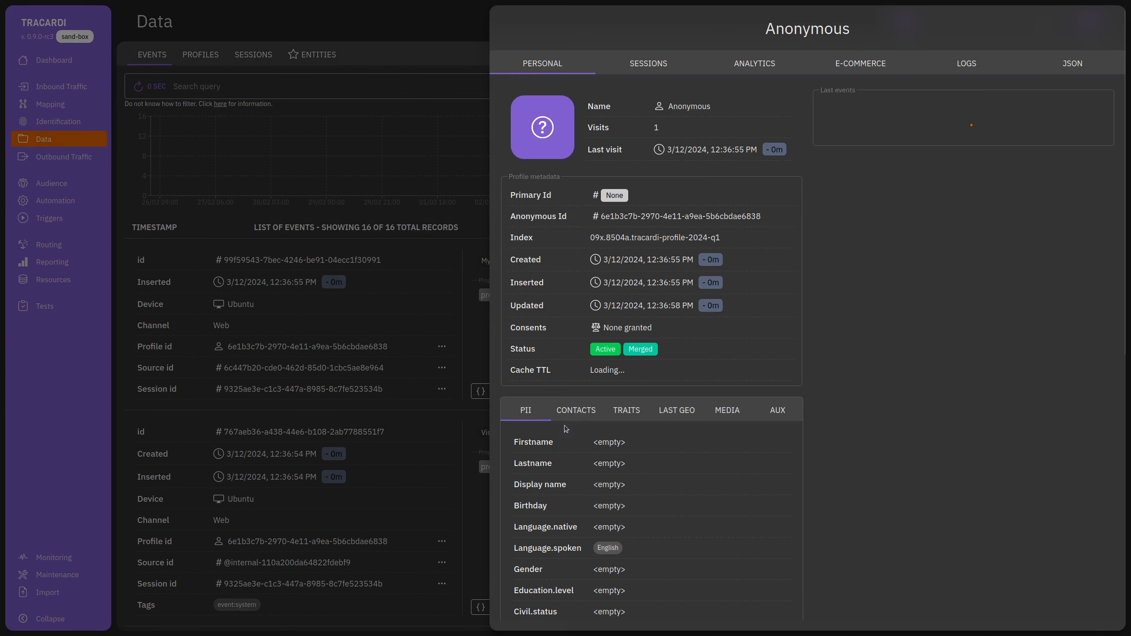
click(623, 414)
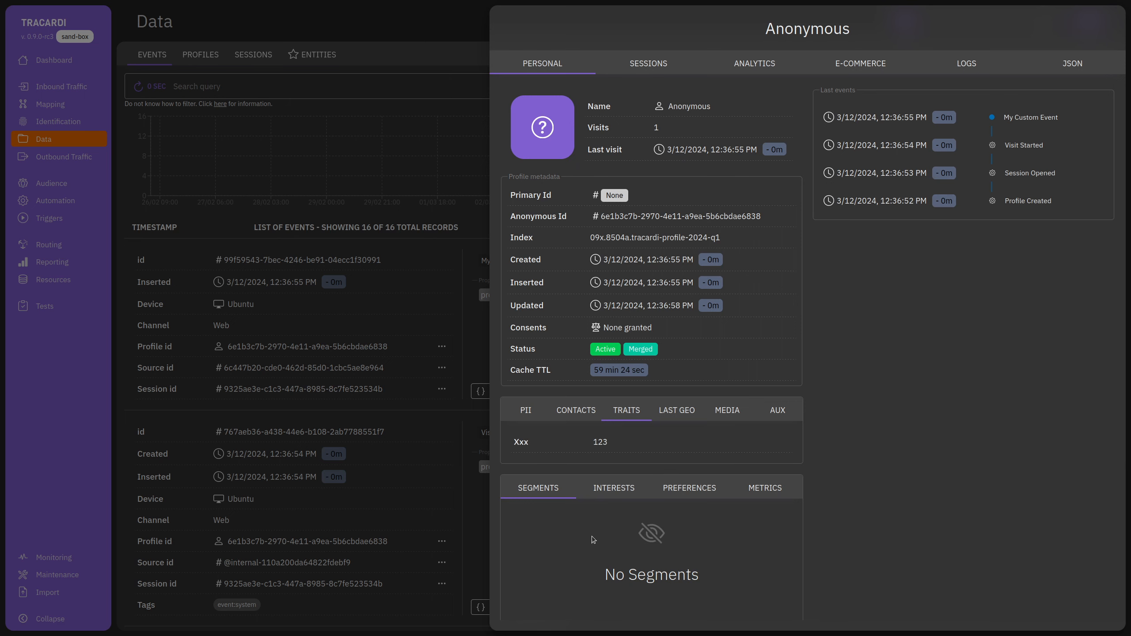
click(420, 233)
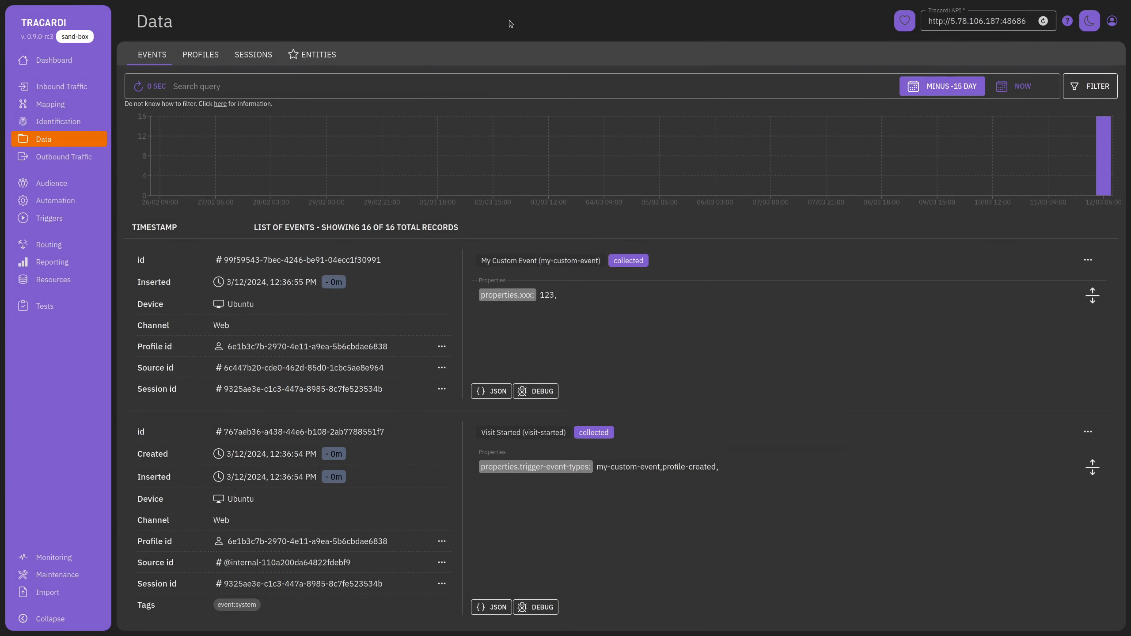
click(80, 121)
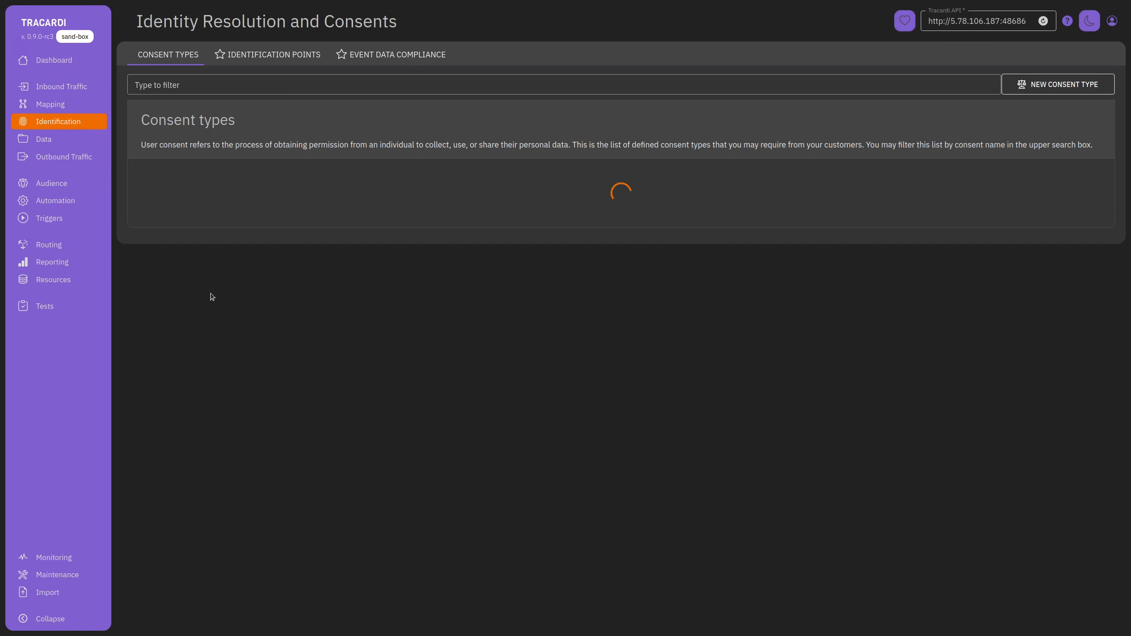
click(50, 104)
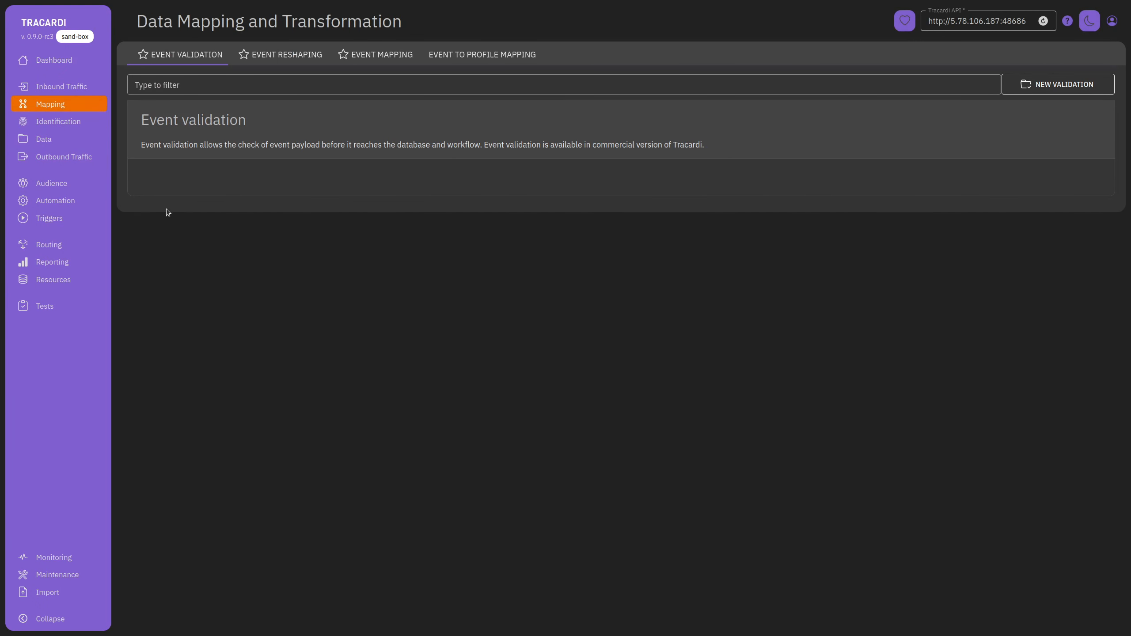
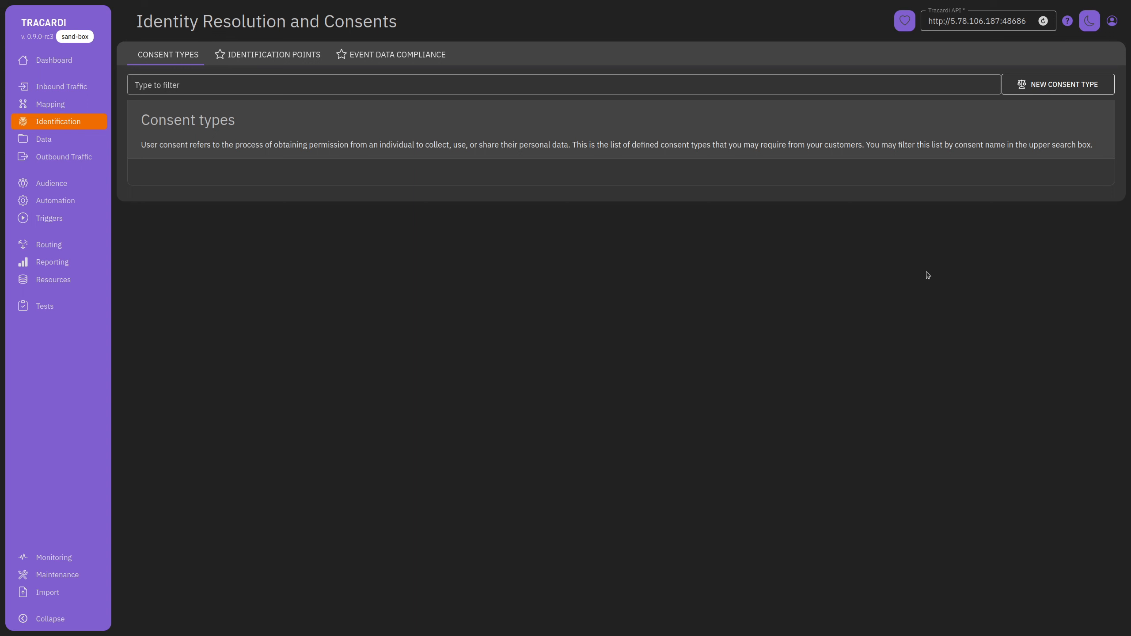
Start a new consent type named 'marketing' and begin entering its description.
click(1058, 84)
click(869, 92)
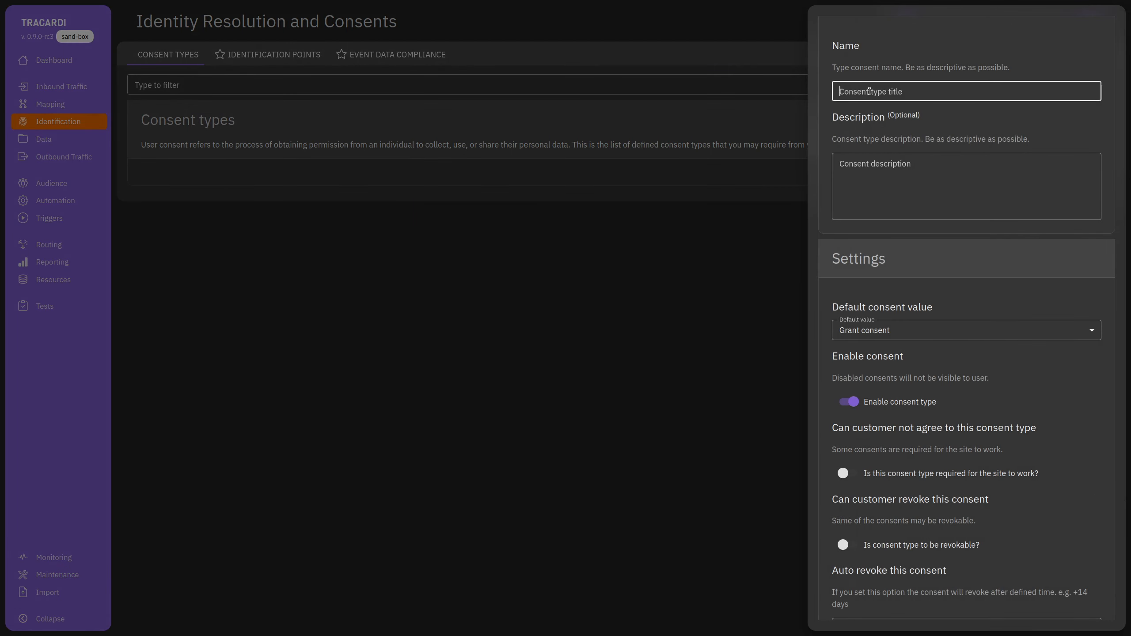
text(marketing)
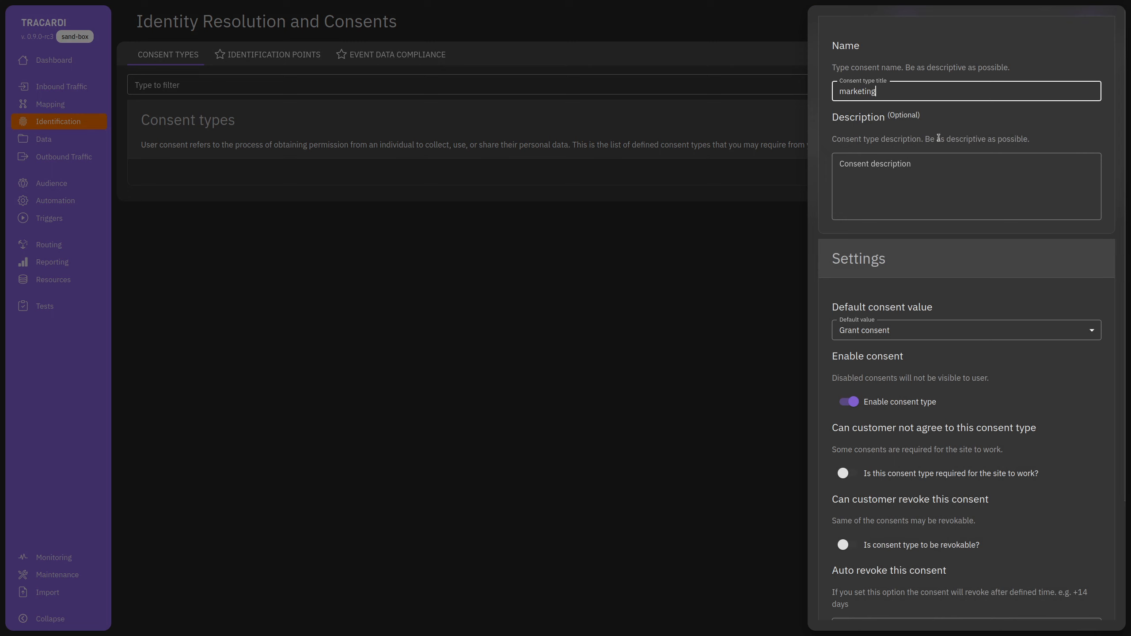
click(931, 177)
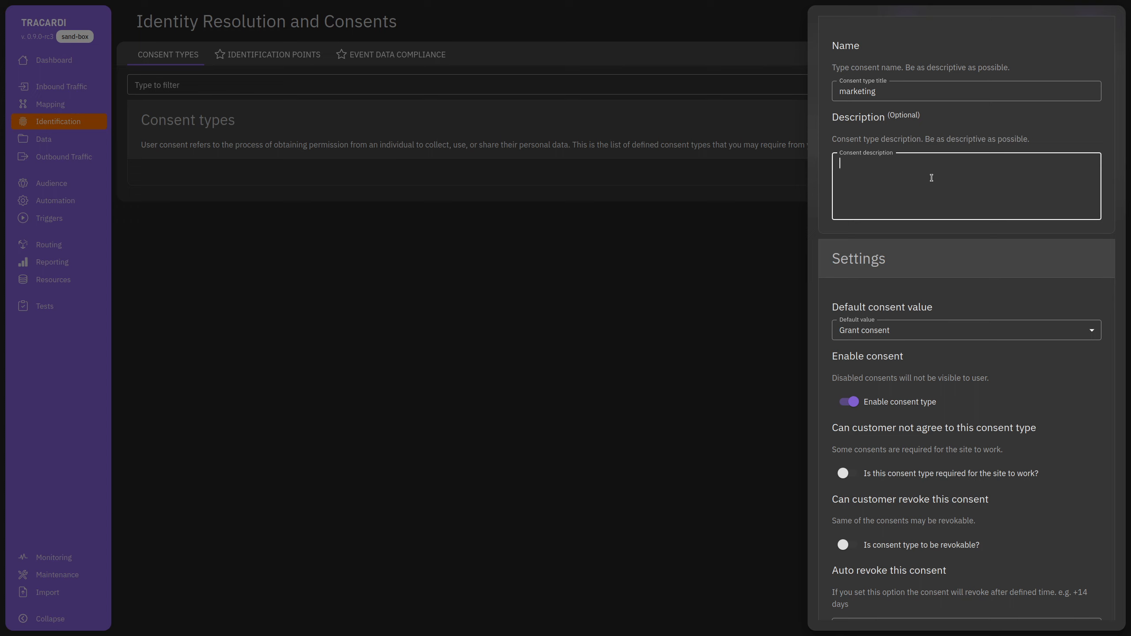
text(kskdssdsasaaa)
key(BackSpace)
key(BackSpace)
key(BackSpace)
key(BackSpace)
key(BackSpace)
key(BackSpace)
key(BackSpace)
key(BackSpace)
key(BackSpace)
key(BackSpace)
key(BackSpace)
key(BackSpace)
key(BackSpace)
Mark the consent as required for the site to work, set description 'aaa', and save.
scroll(916, 370, down, 3)
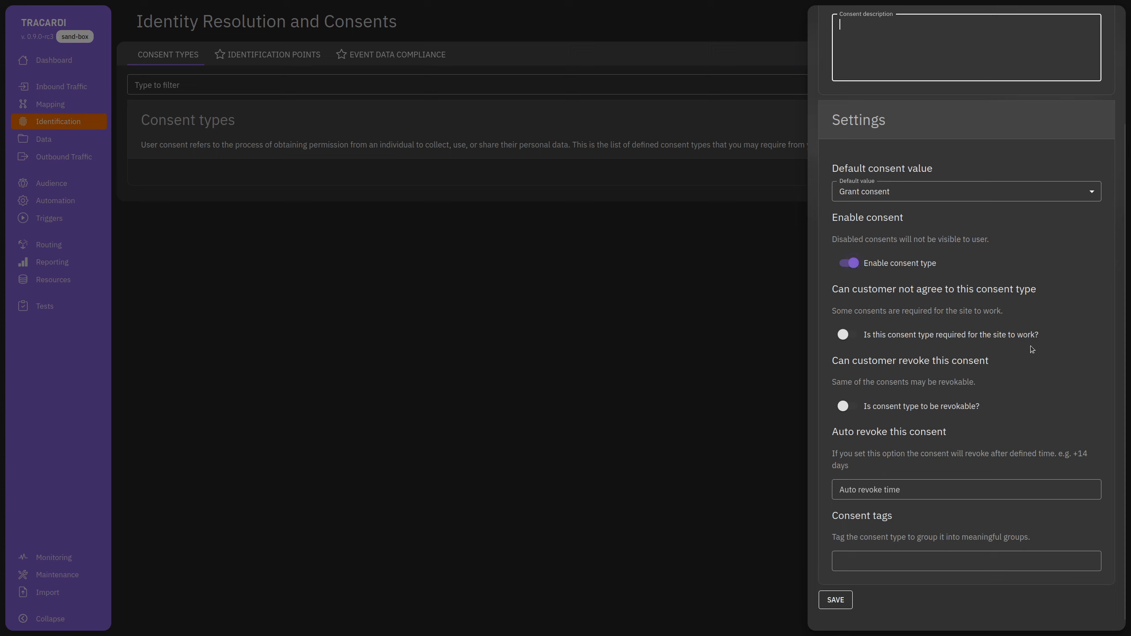
click(1002, 334)
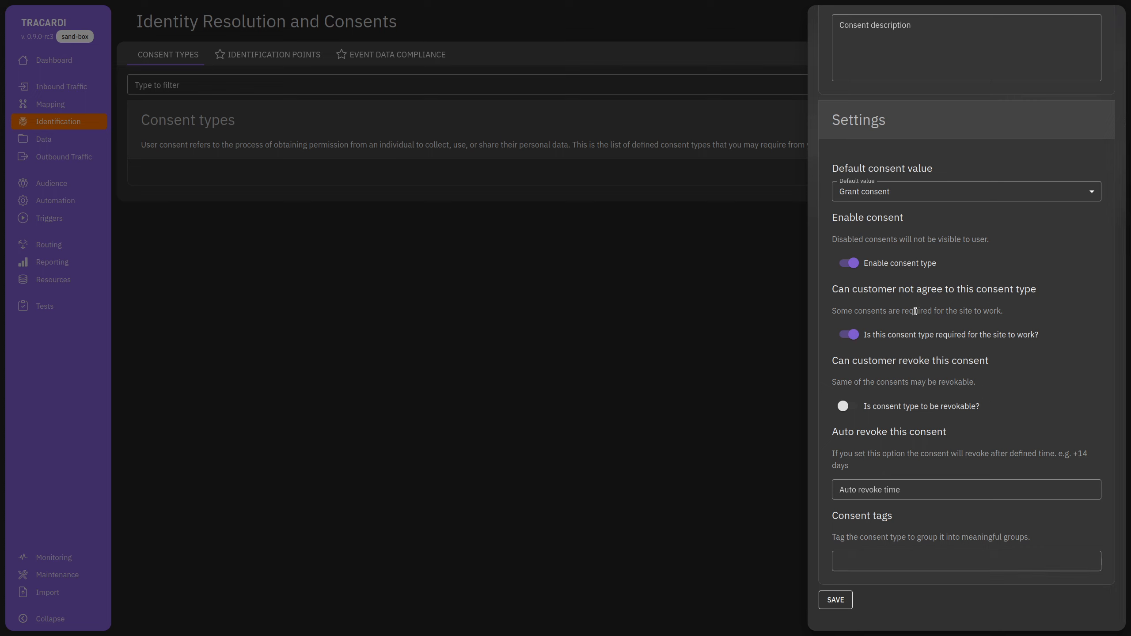
scroll(915, 311, up, 3)
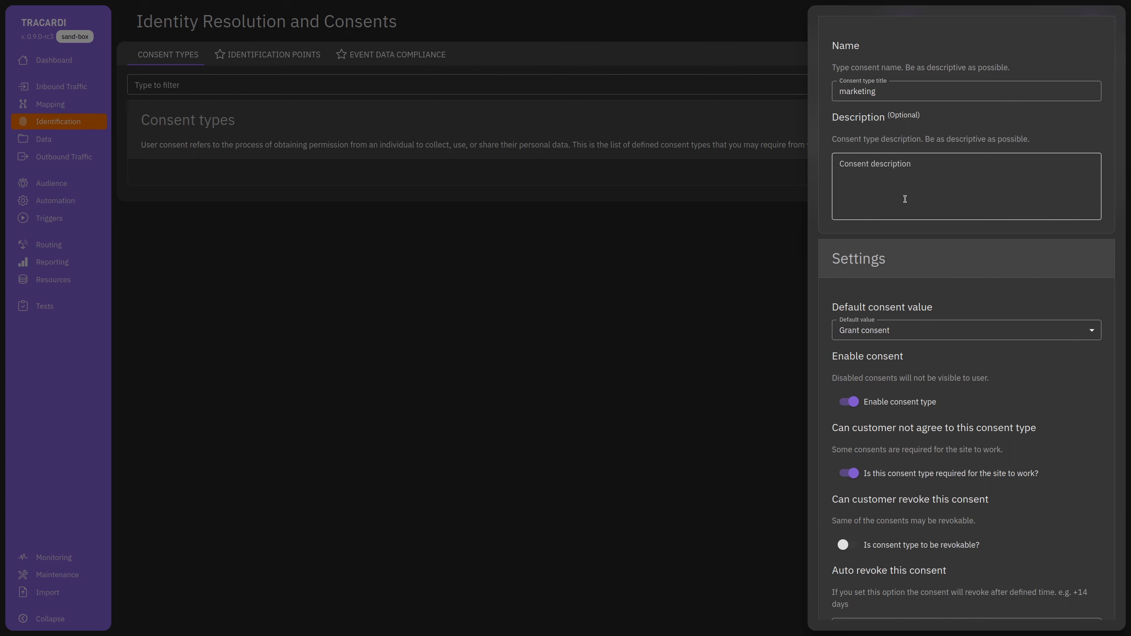
scroll(912, 473, down, 3)
click(845, 608)
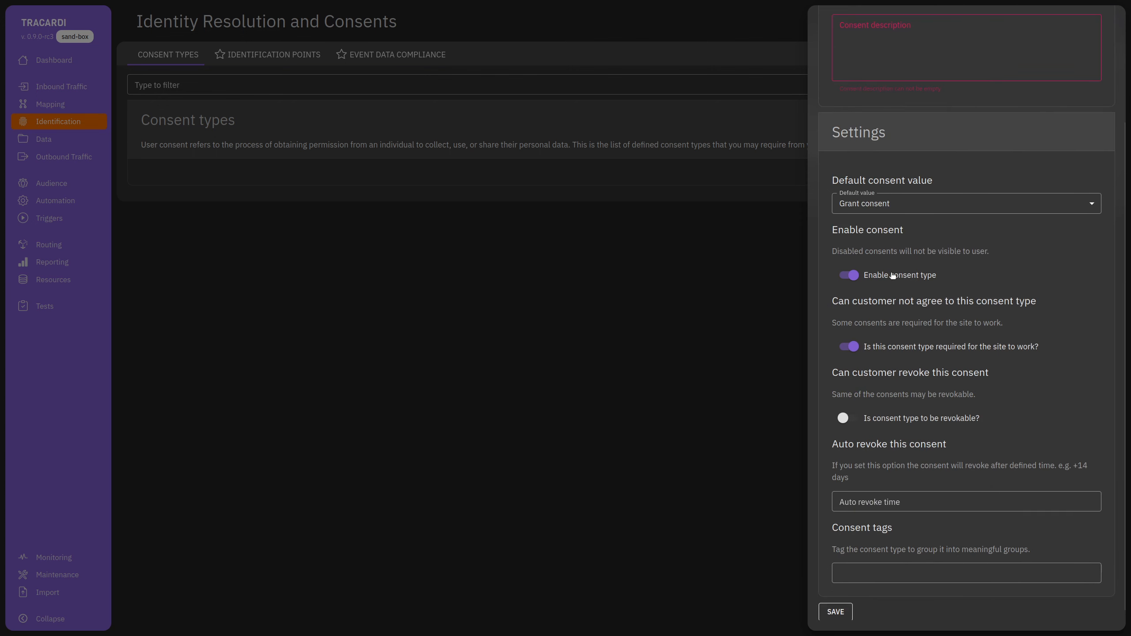
scroll(889, 278, up, 3)
click(881, 175)
text(aaa)
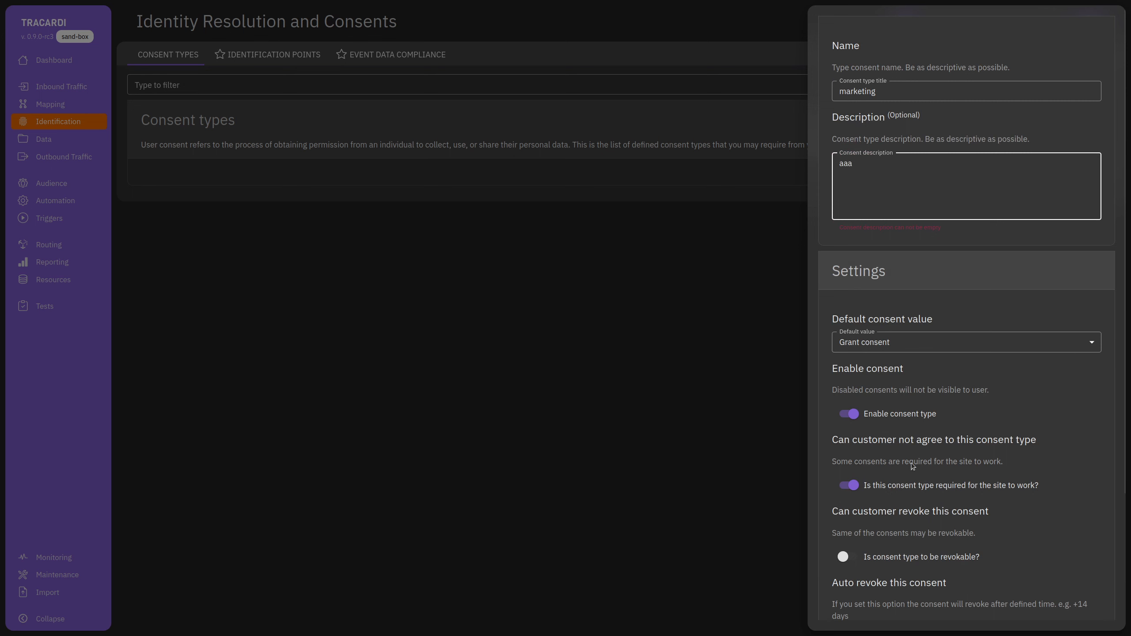
scroll(911, 463, down, 3)
click(843, 605)
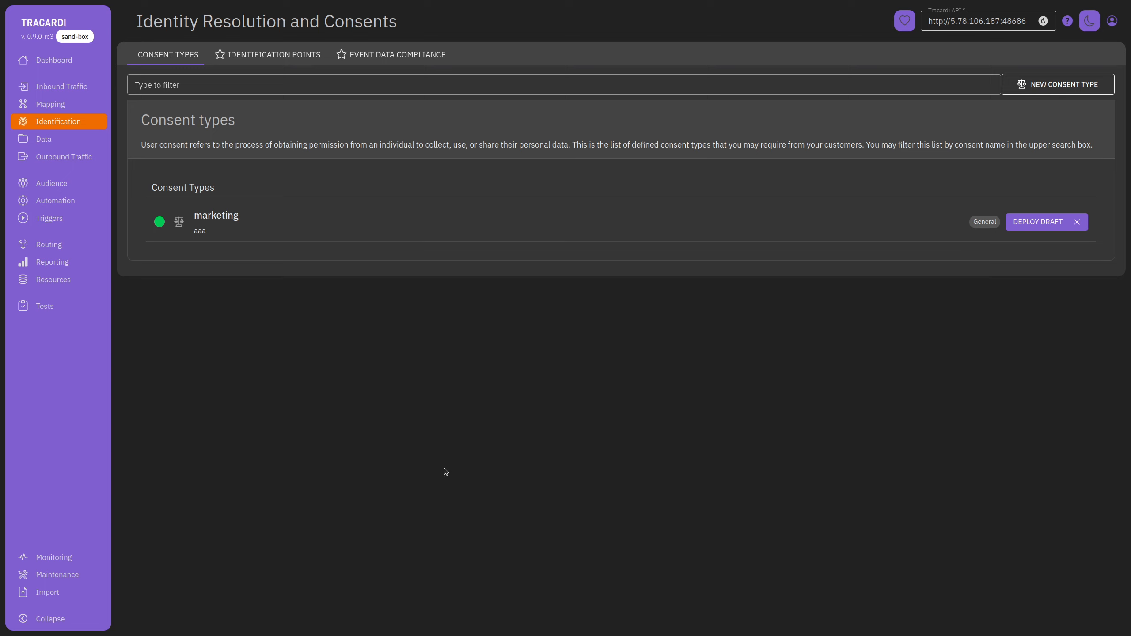
Switch to the empty Identification points tab and open a blank new identification point form.
click(277, 59)
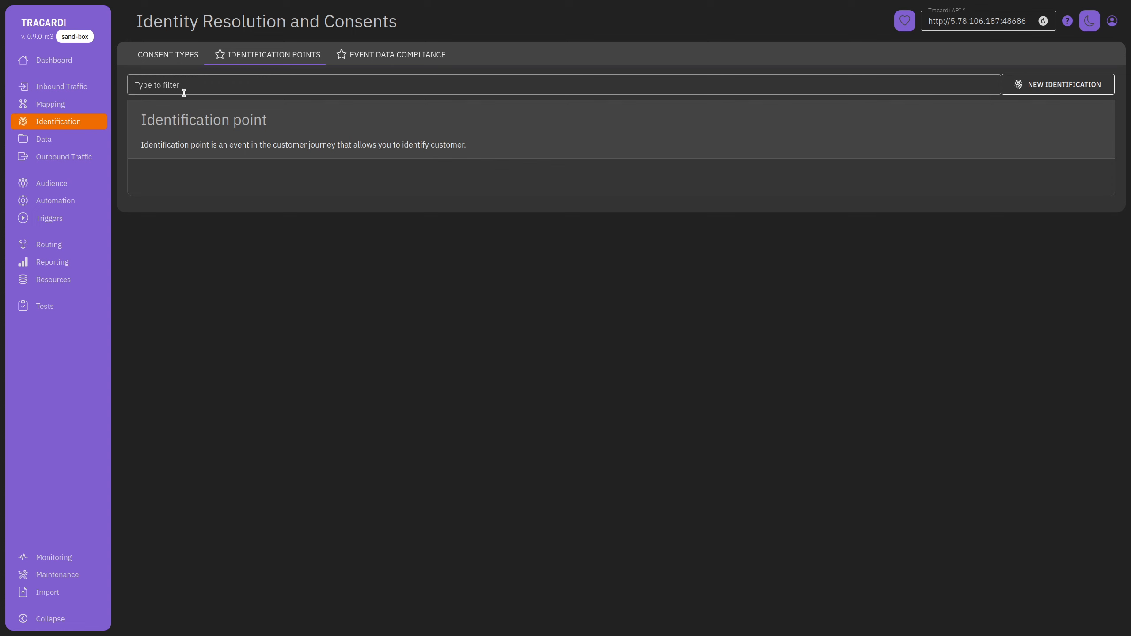
click(168, 54)
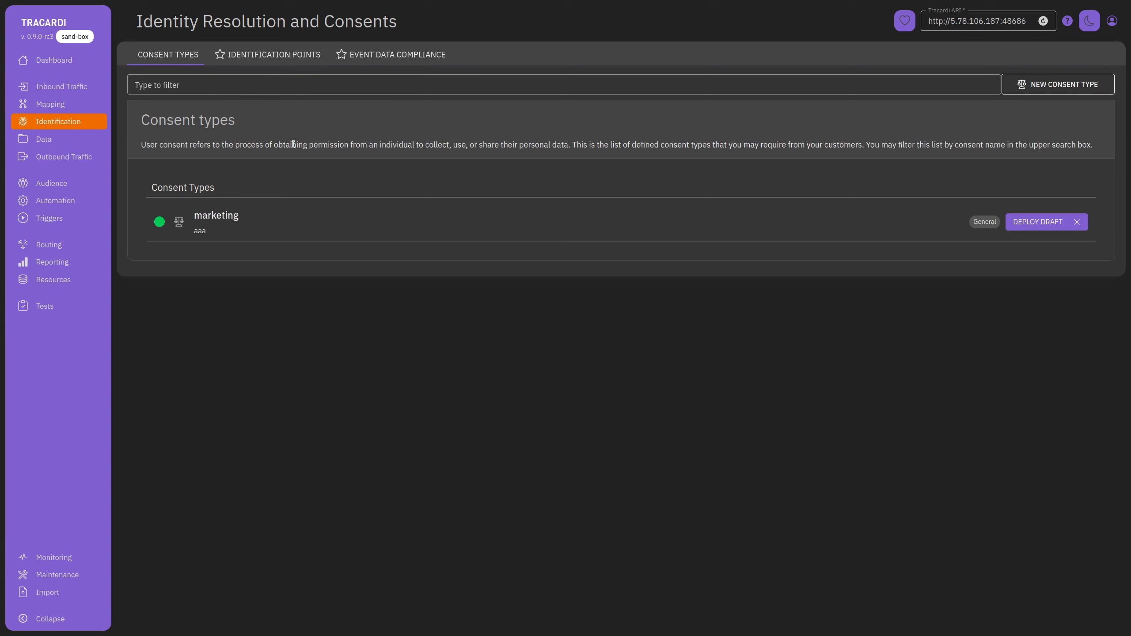
click(252, 55)
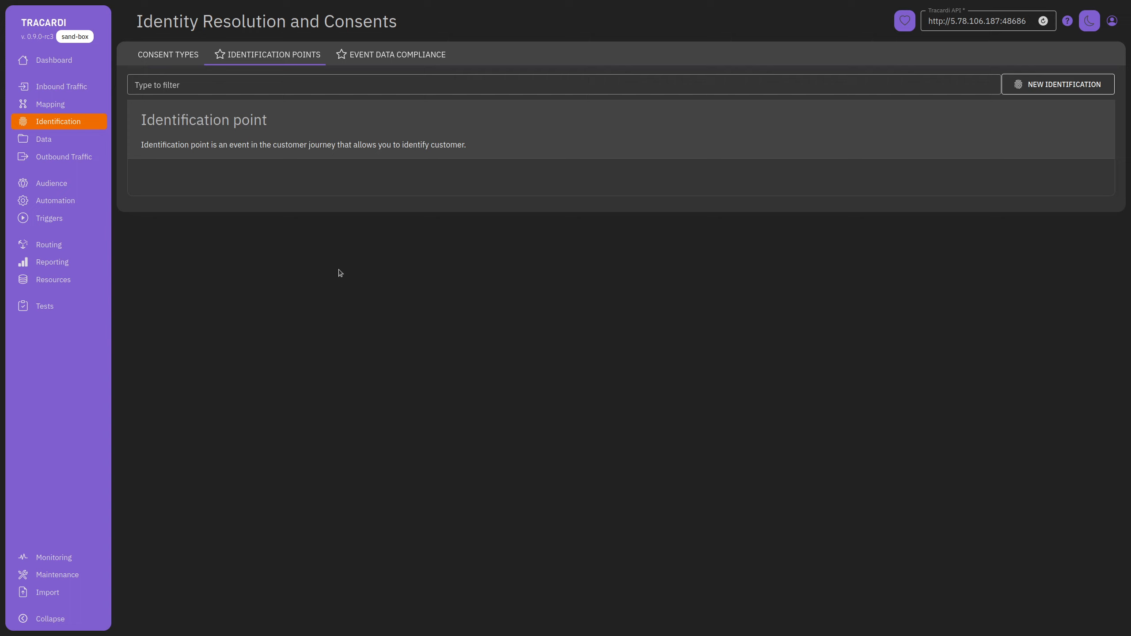
click(1065, 87)
Name the identification point 'PK', enable it, with source Website (rest) and event type Identification.
click(762, 76)
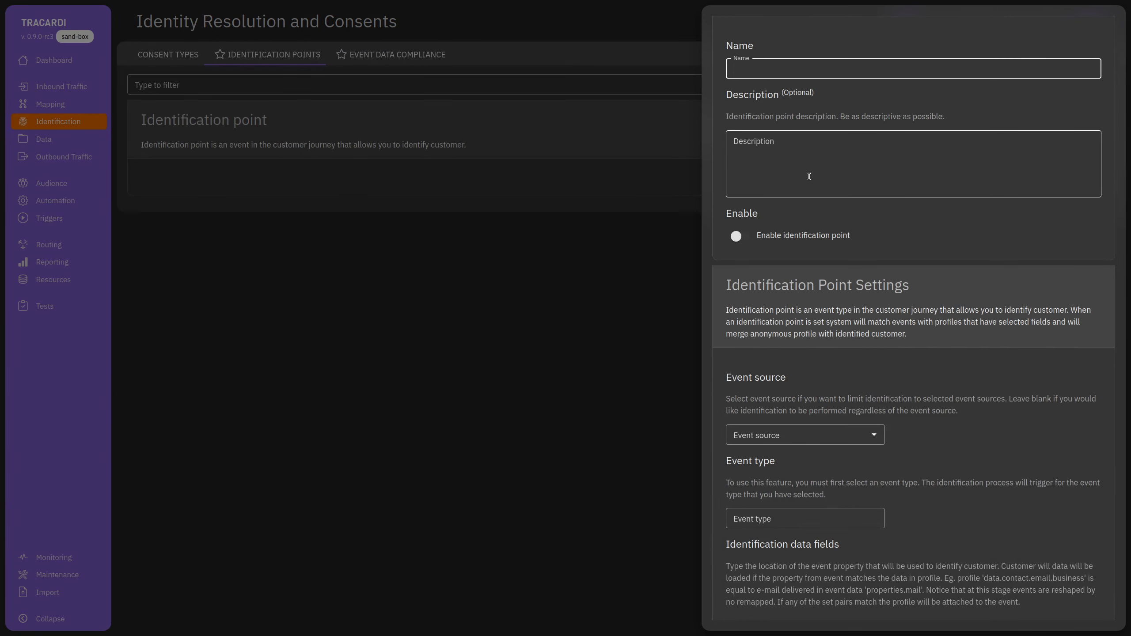
text(PK)
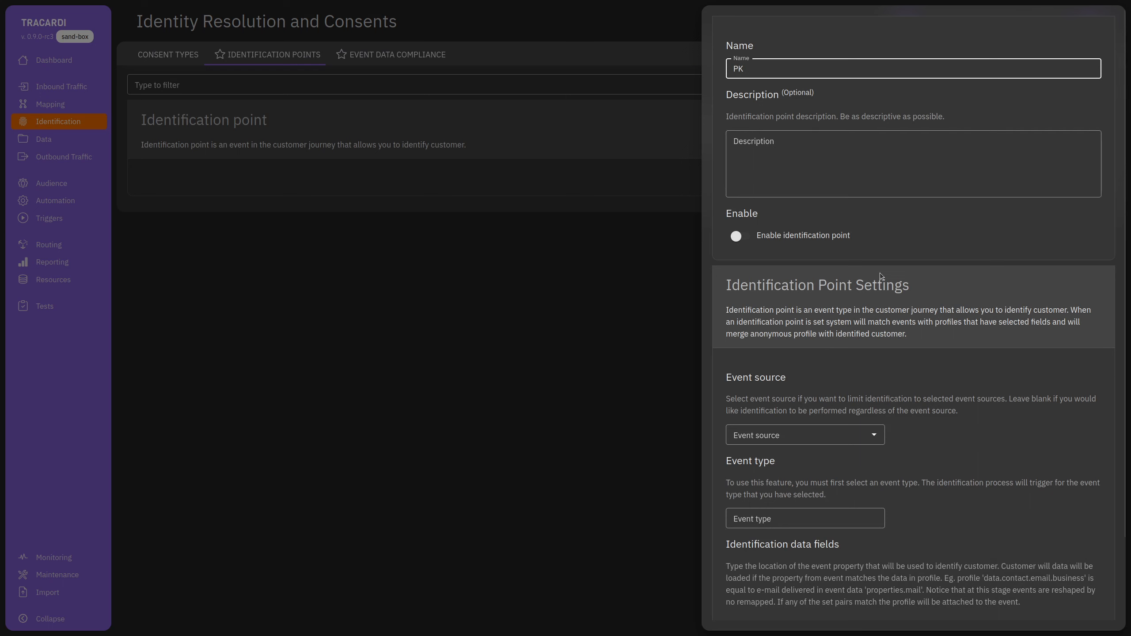
click(746, 242)
scroll(807, 416, down, 2)
click(801, 344)
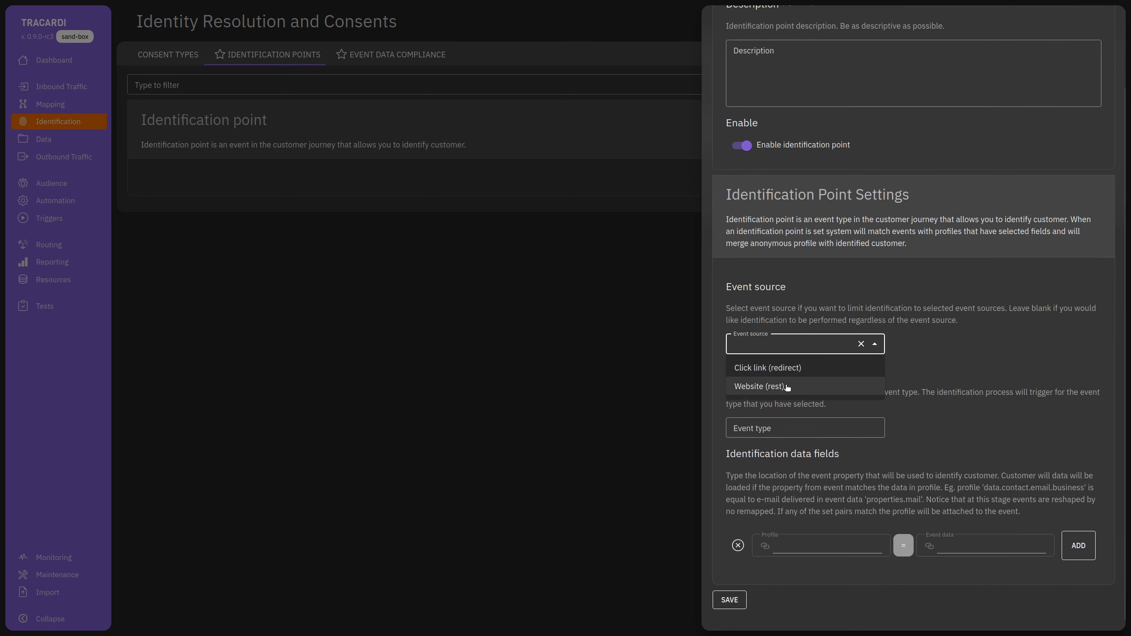
click(789, 384)
click(780, 428)
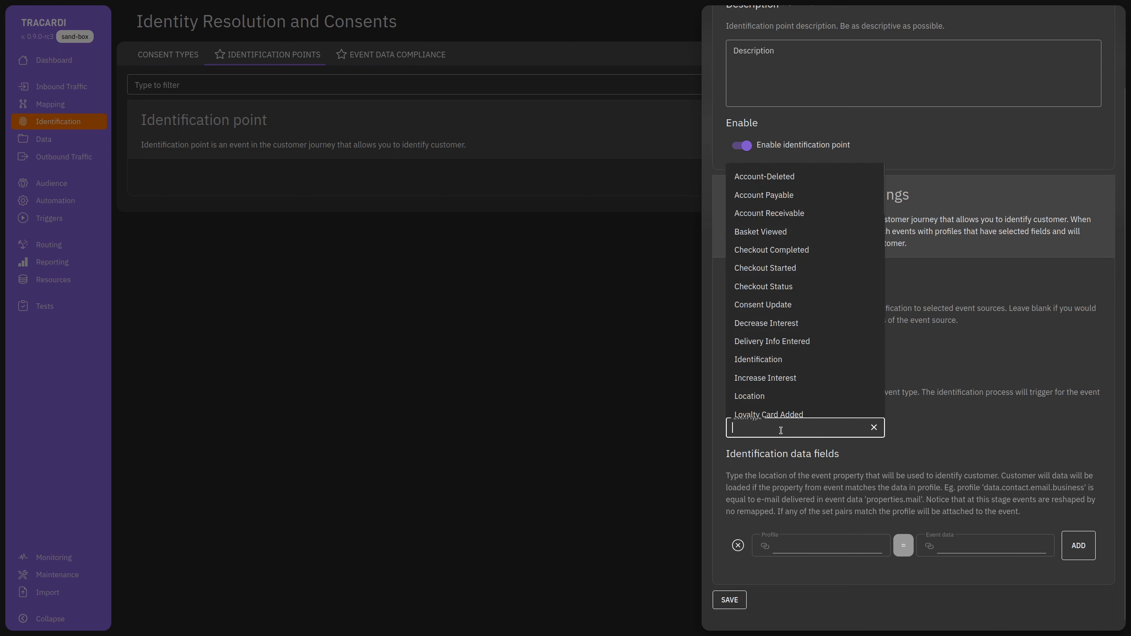
text(Inde)
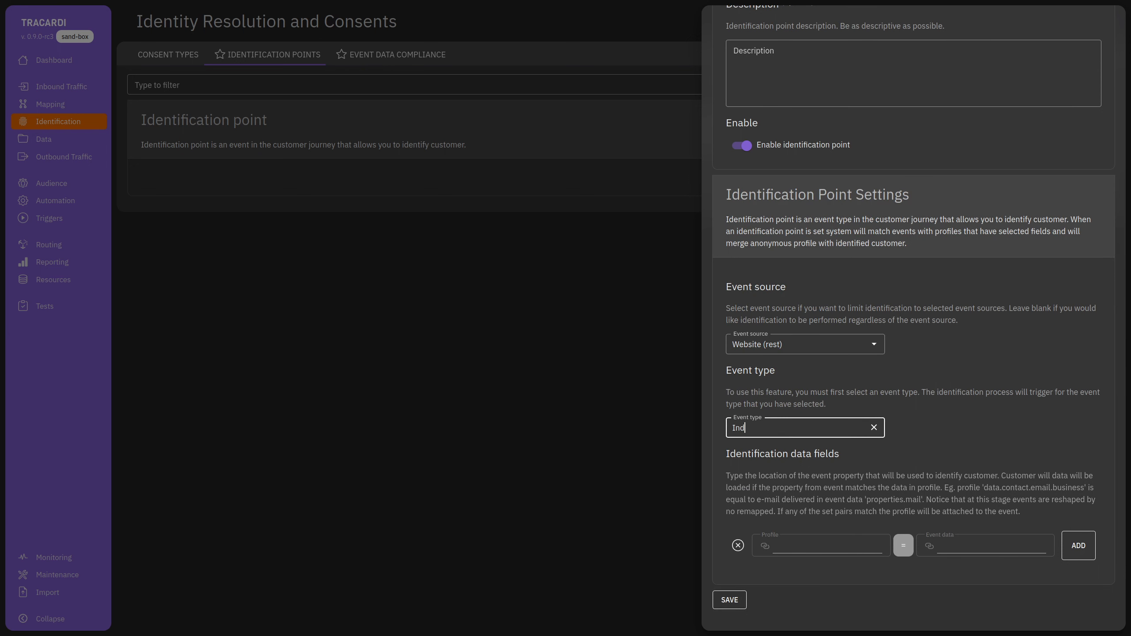
key(BackSpace)
key(BackSpace)
text(de)
click(828, 443)
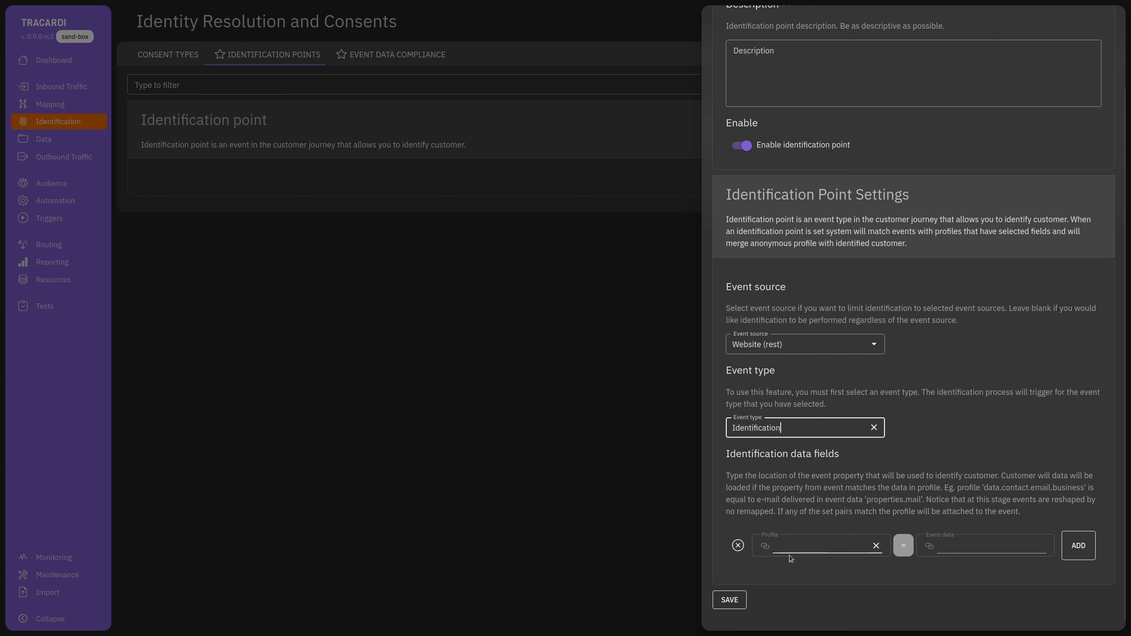
Set the identification Event data field to properties.PK.
click(971, 547)
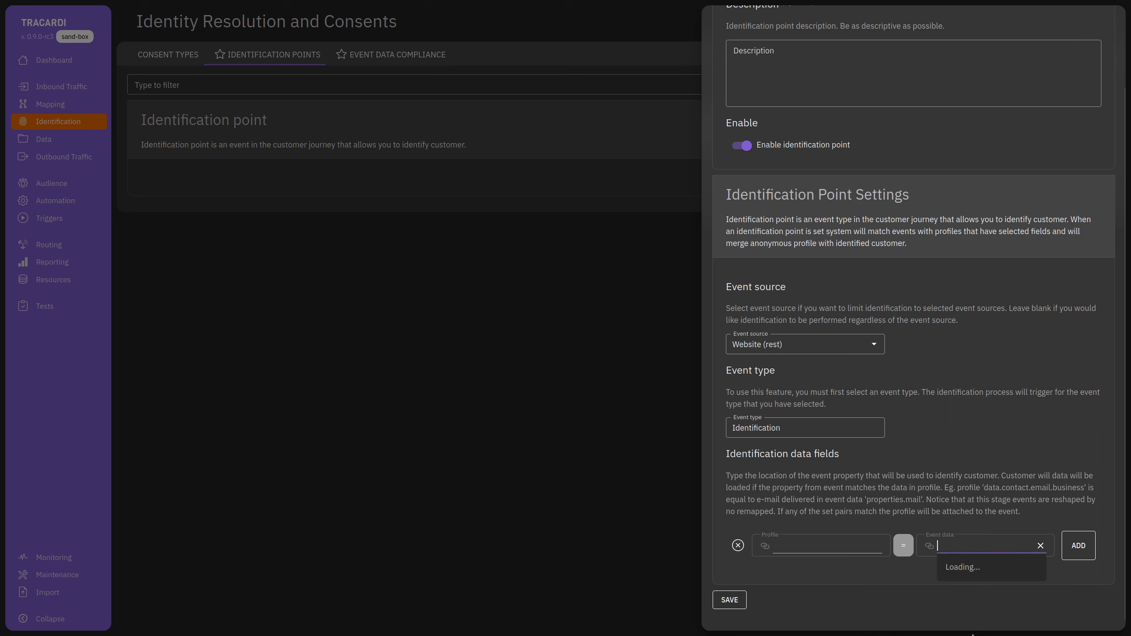
text(p)
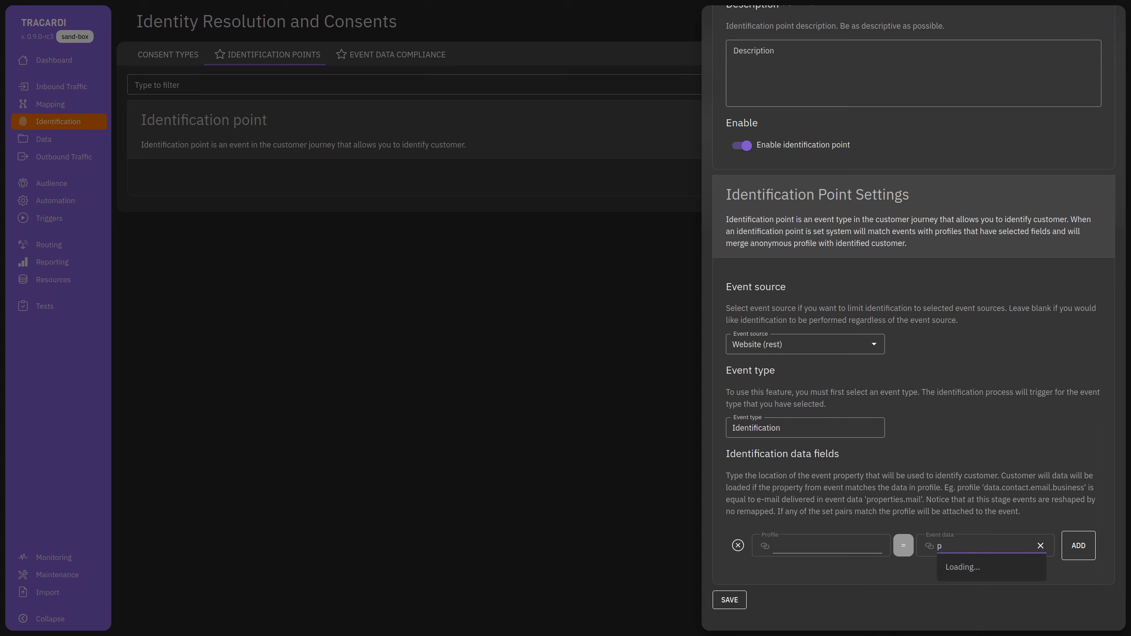
text(roperties.)
text(PK)
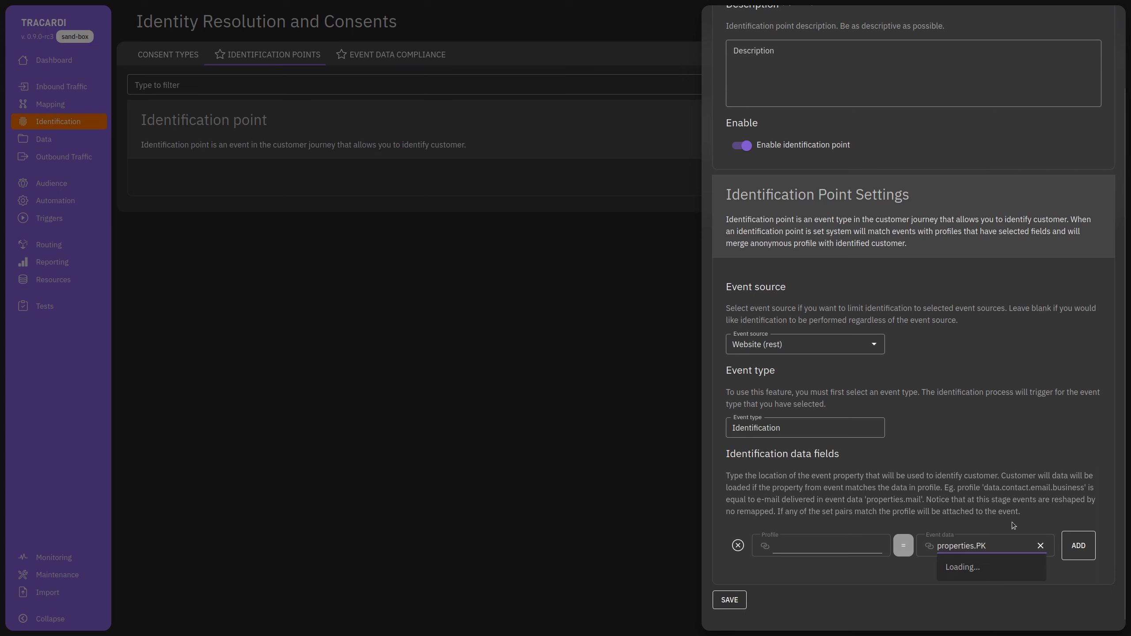
click(1015, 526)
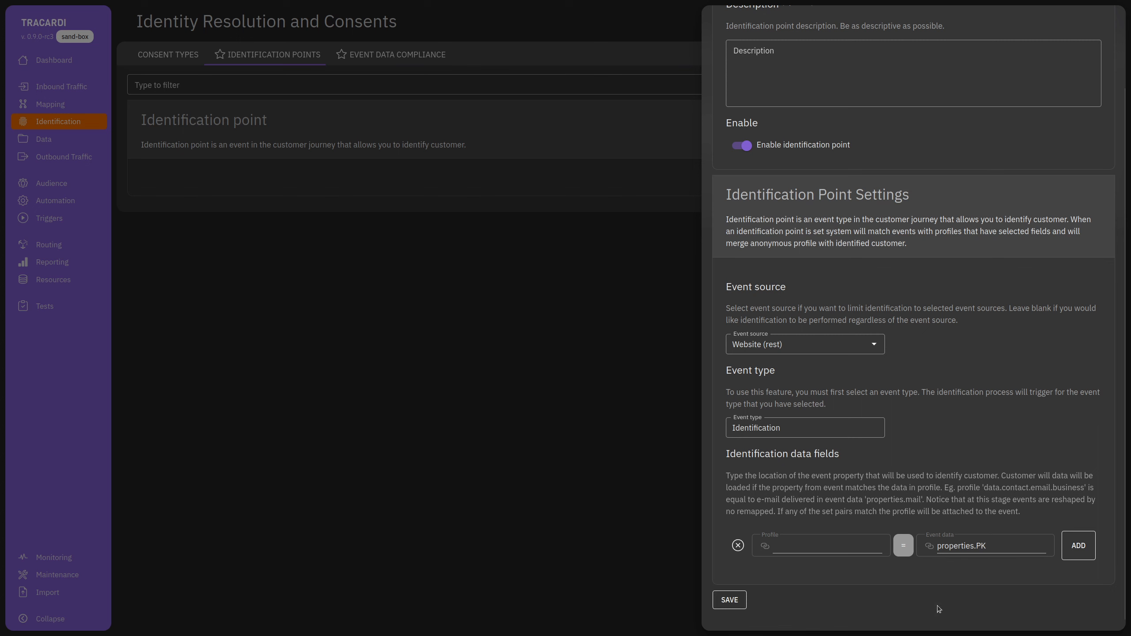
Pair it with profile field traits.xxx, then close the draft without saving.
click(795, 545)
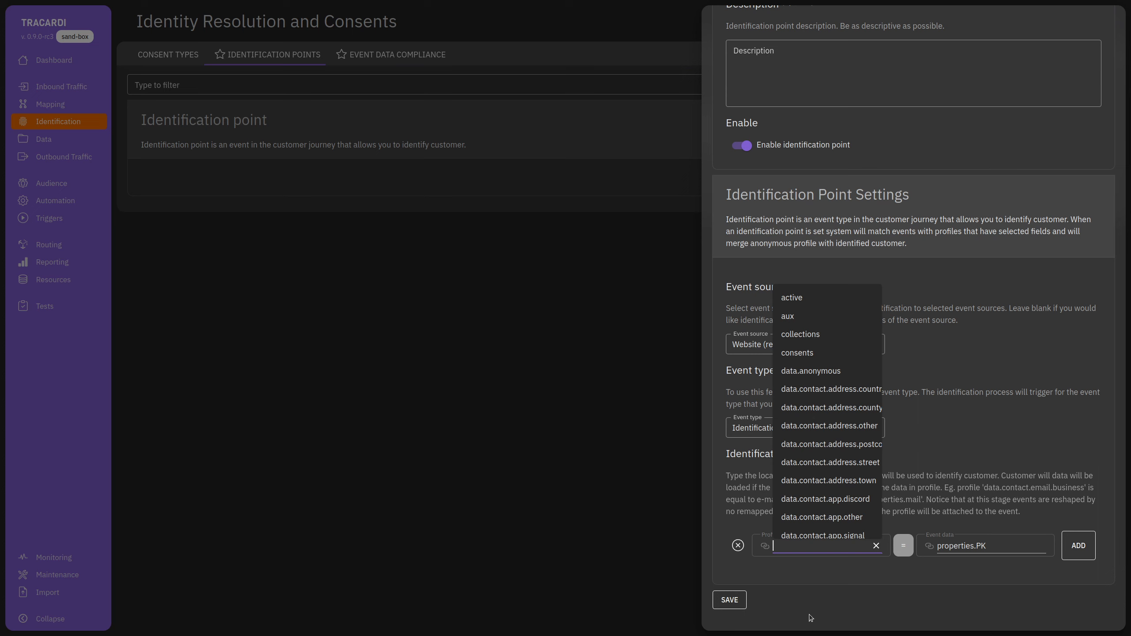
text(tra)
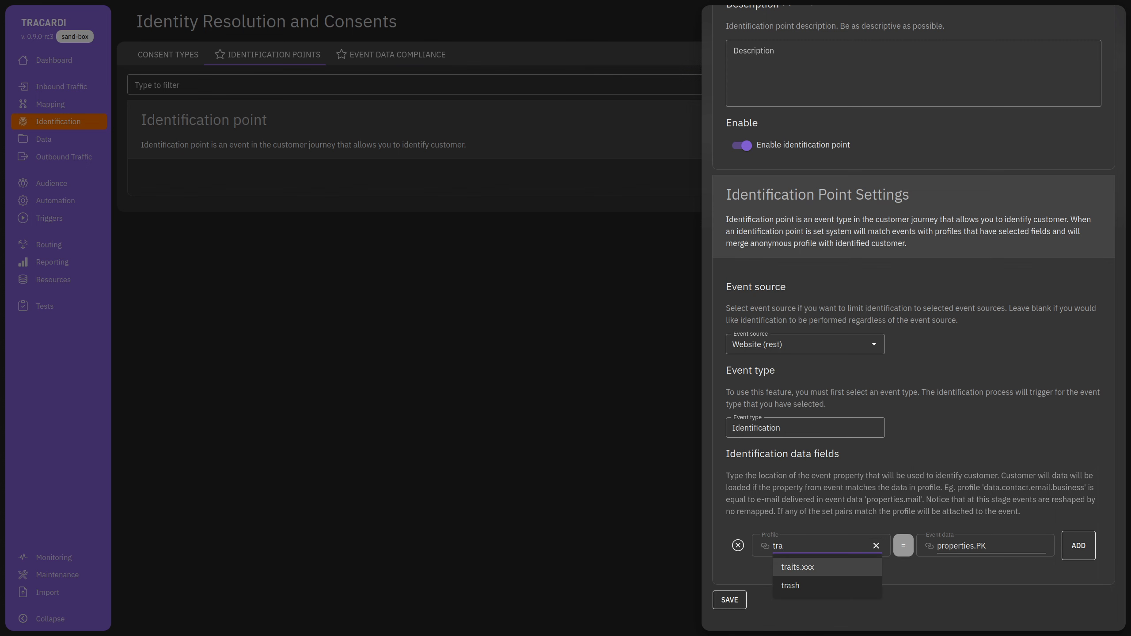
text(\)
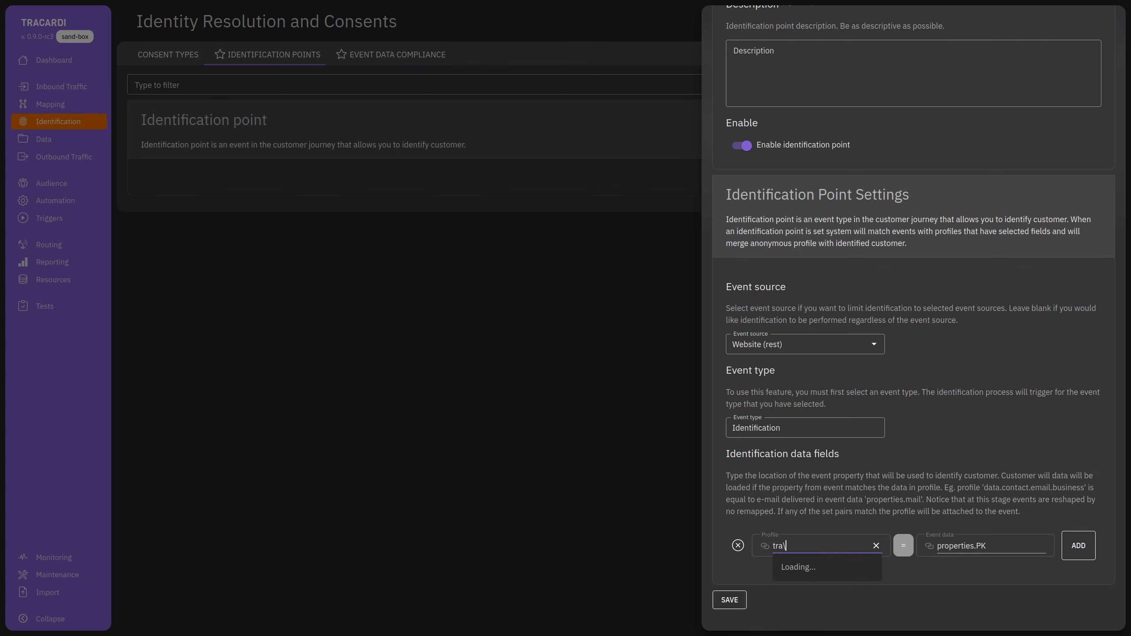
key(BackSpace)
text(t)
key(BackSpace)
text(i)
click(797, 567)
double_click(801, 546)
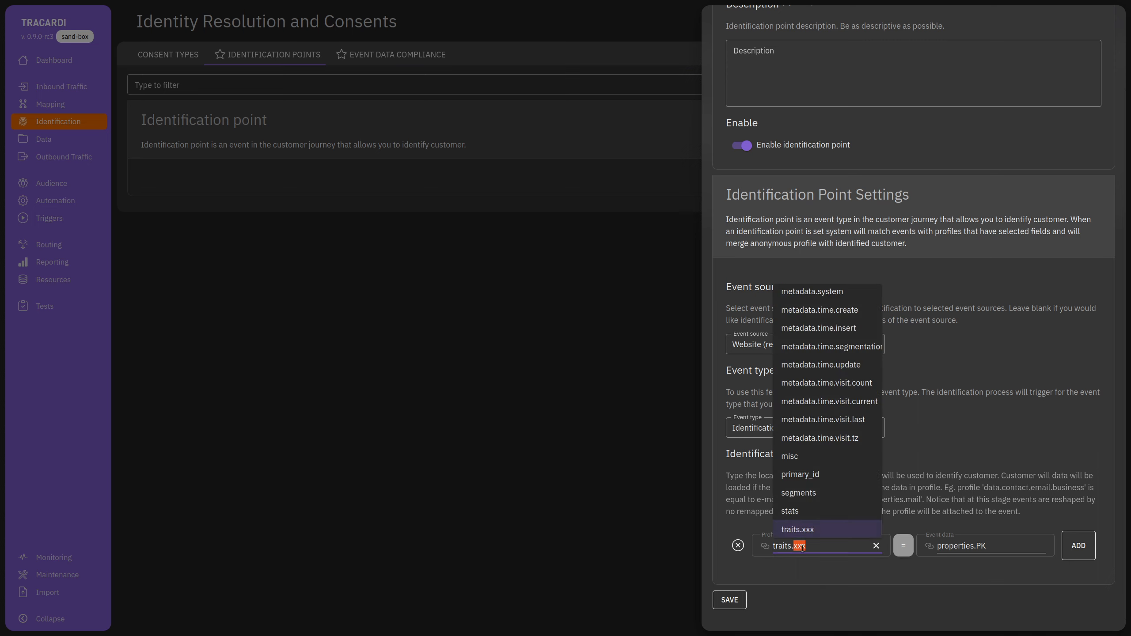
key(Escape)
key(Escape)
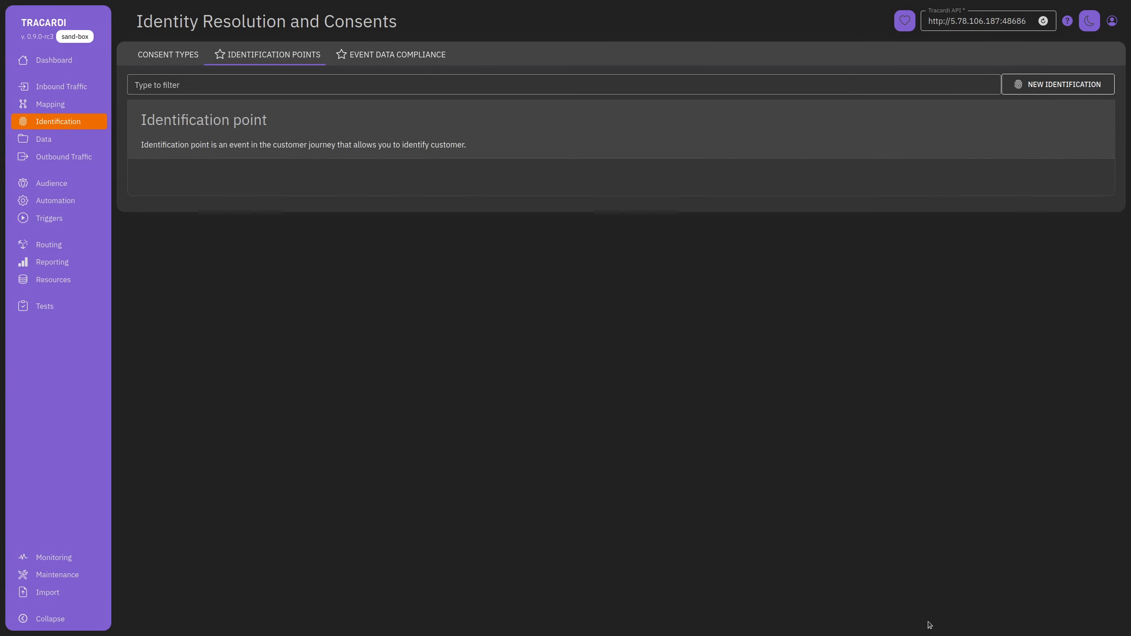
Go to the empty Event data compliance tab and start a new compliance definition.
click(383, 55)
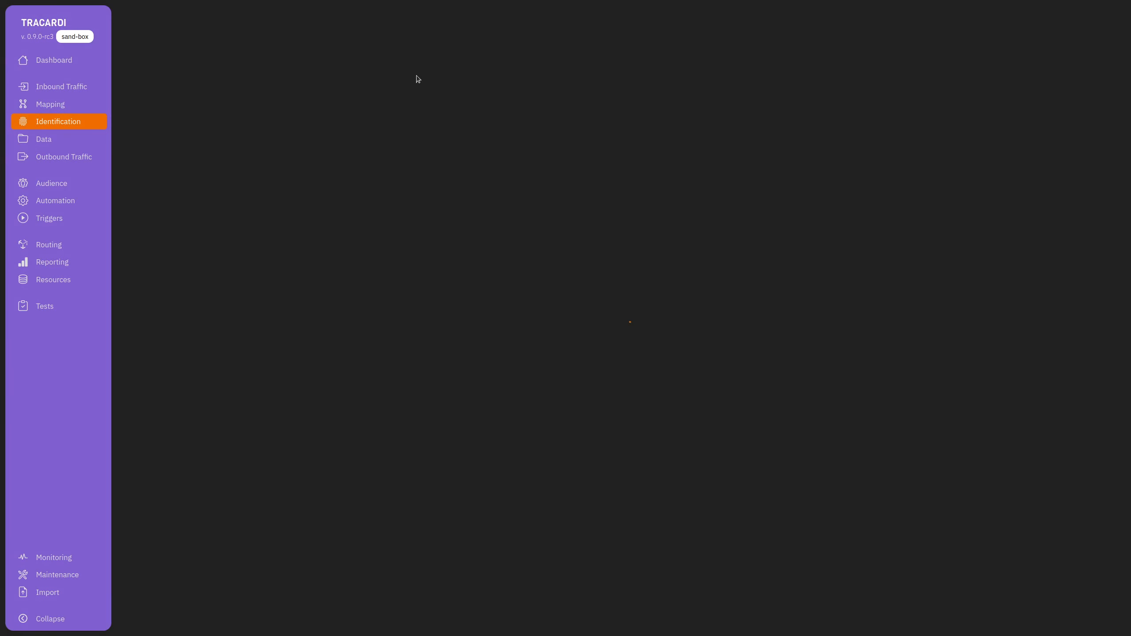
click(295, 55)
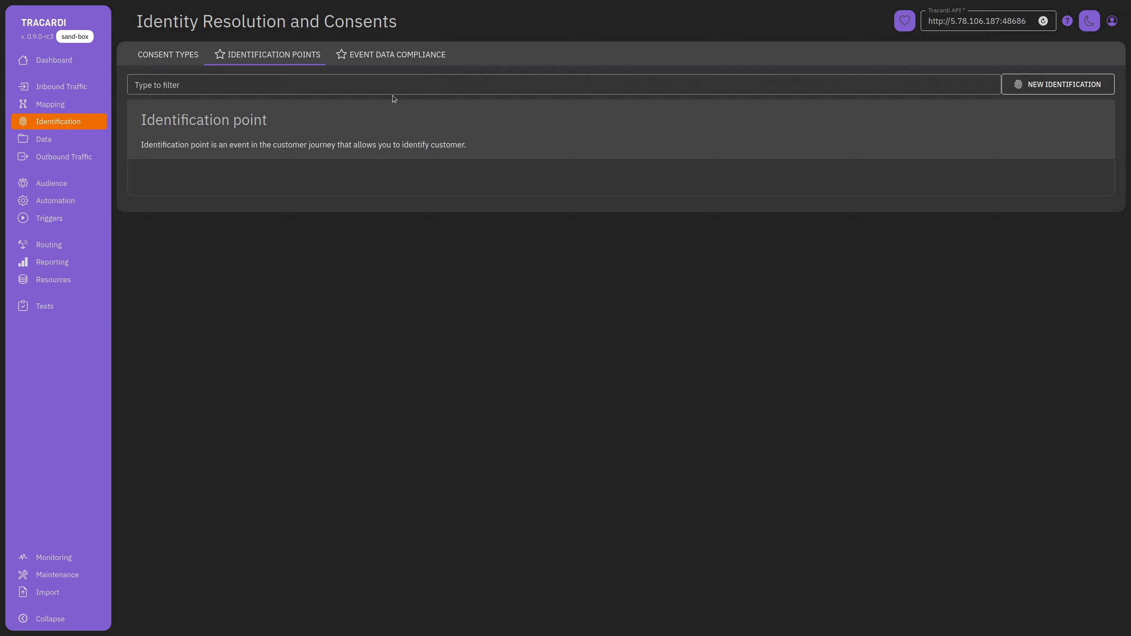
click(399, 56)
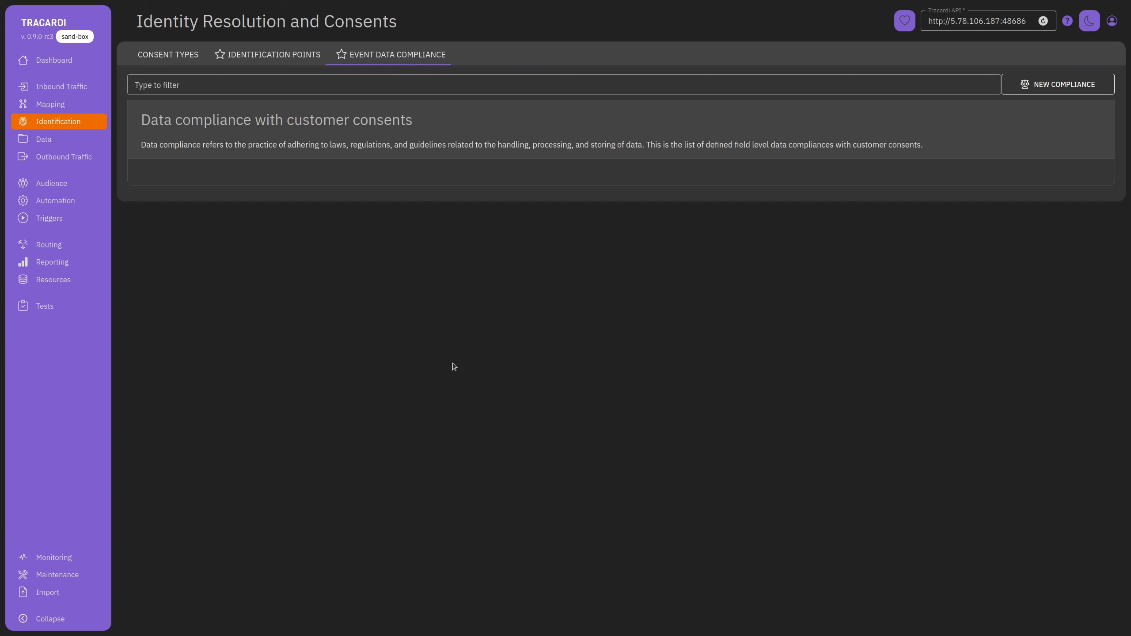
click(1060, 85)
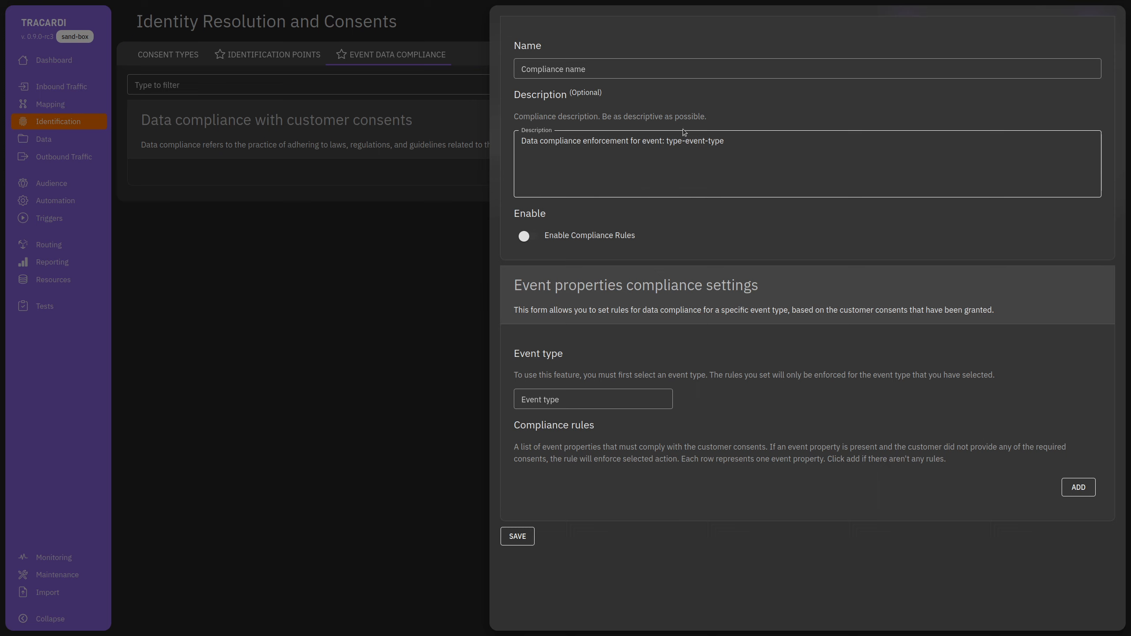
Set the compliance event type to Profile Update.
click(568, 69)
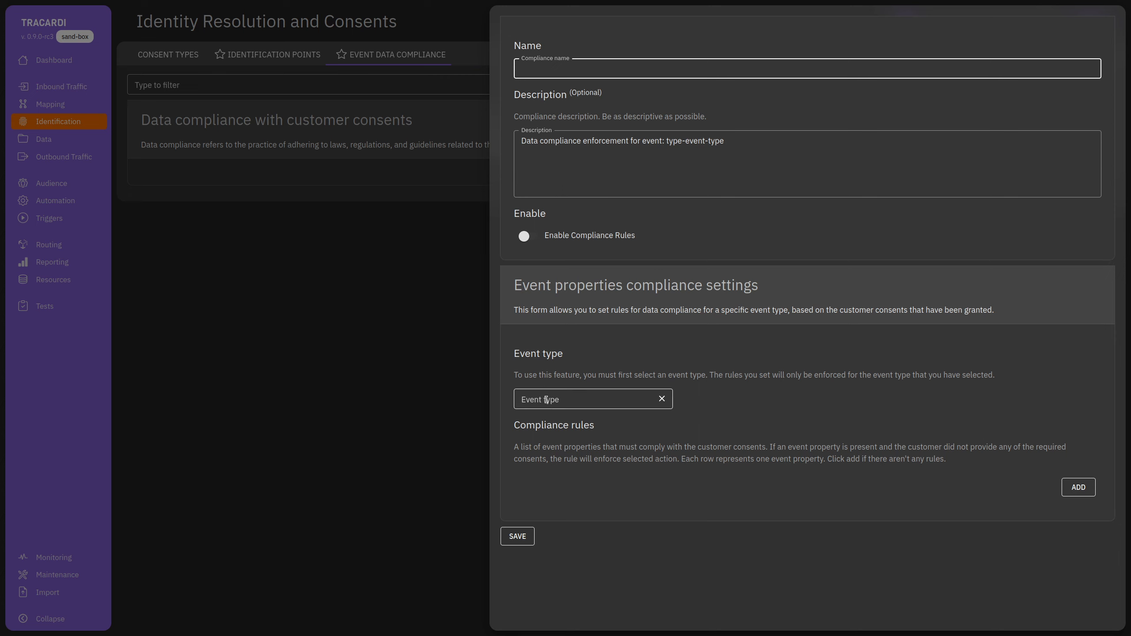
click(592, 400)
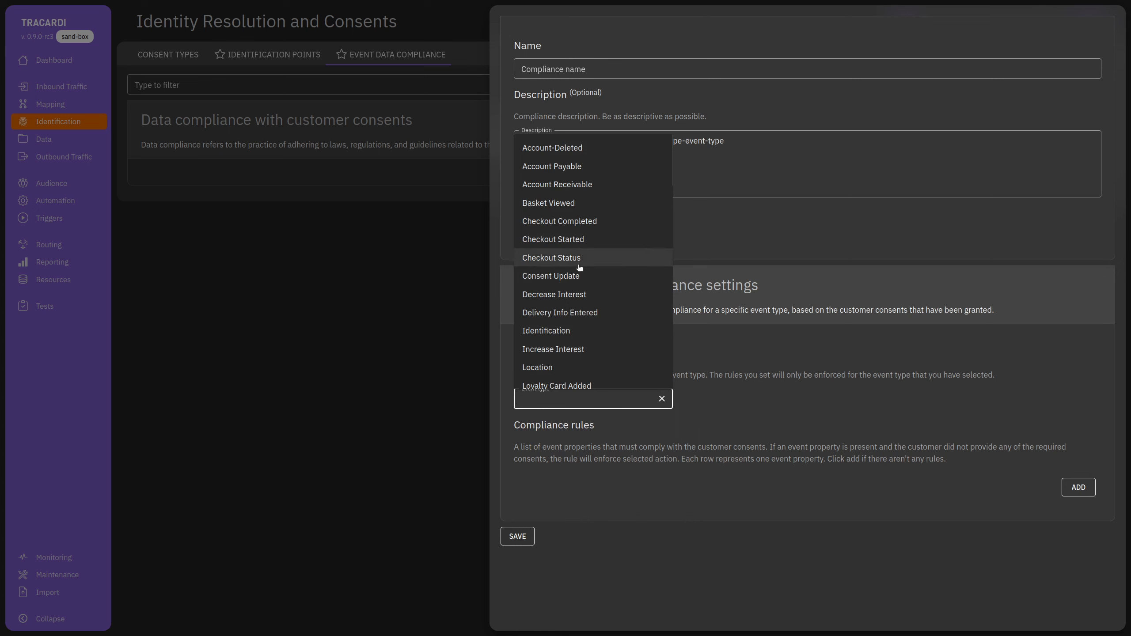
text(Up)
click(597, 457)
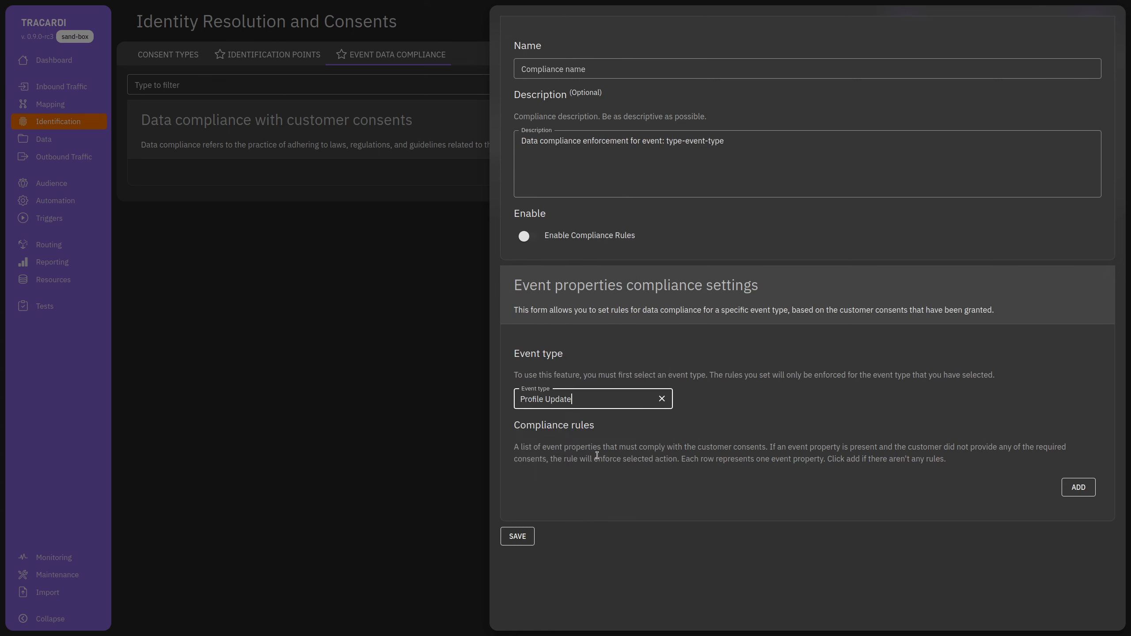
Add a rule hashing the email property when the marketing consent is missing.
click(1078, 487)
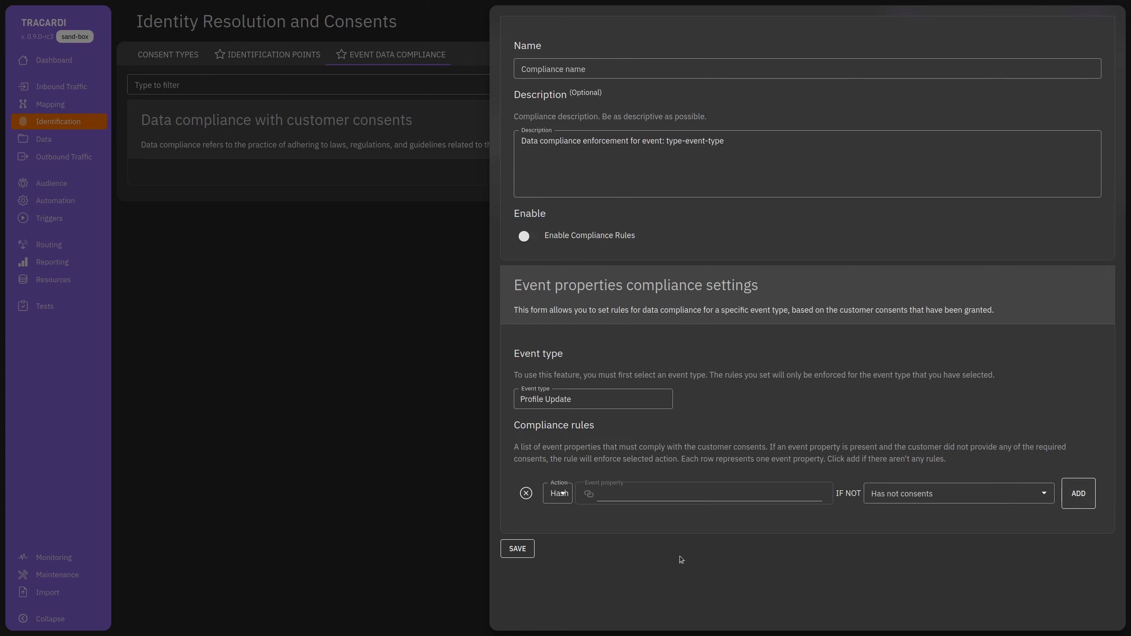
click(962, 494)
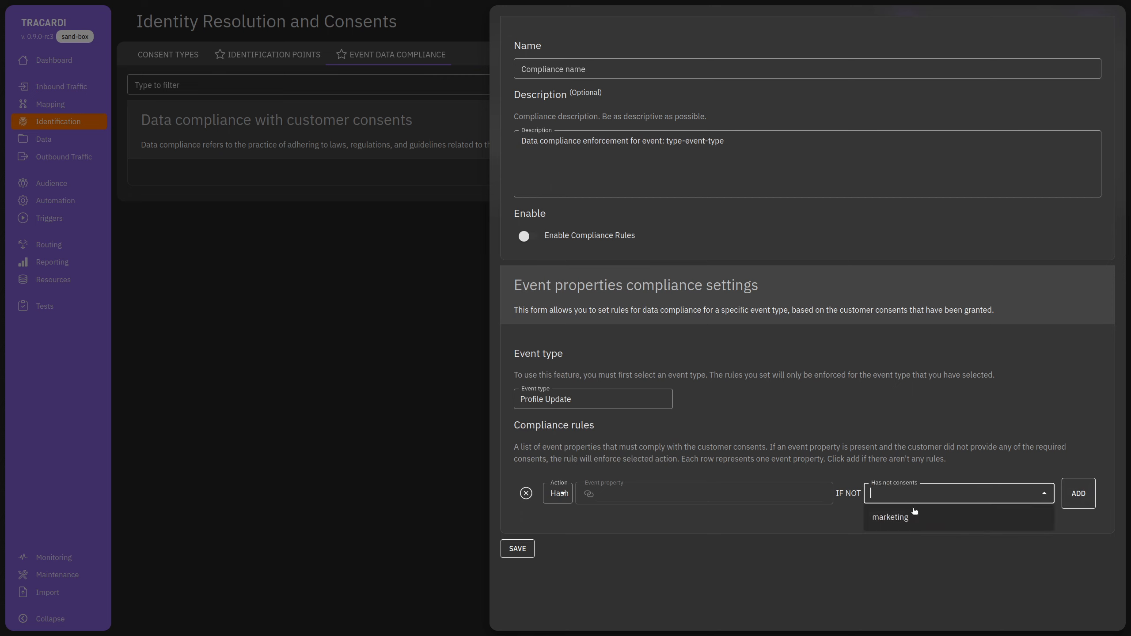
click(896, 522)
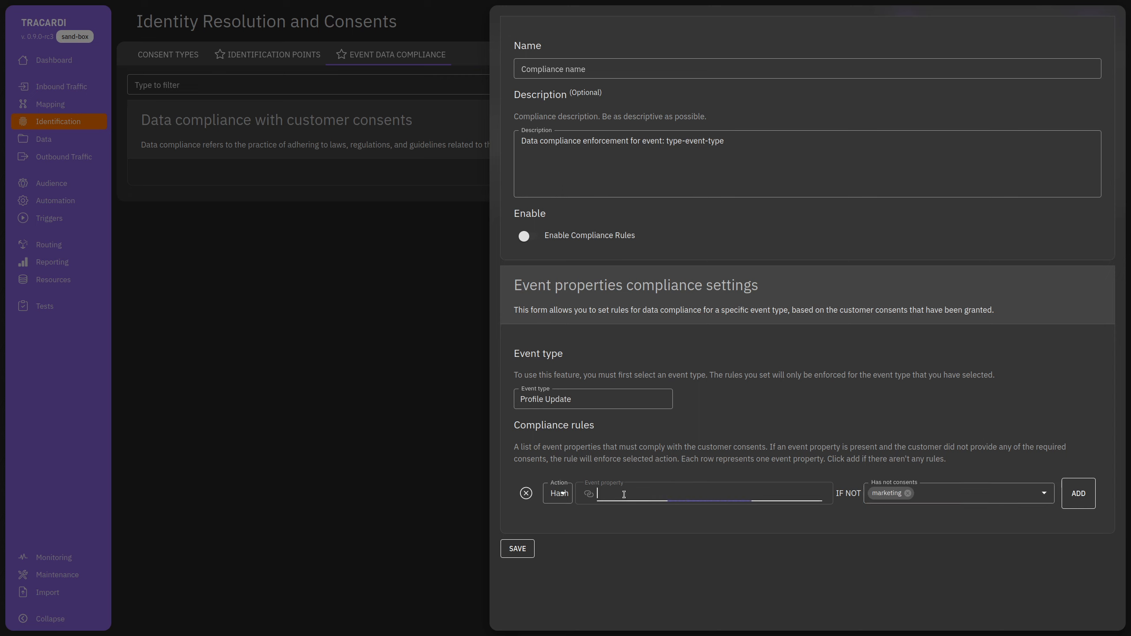
click(564, 495)
click(639, 494)
click(639, 495)
text(email)
key(BackSpace)
key(BackSpace)
key(BackSpace)
key(BackSpace)
key(BackSpace)
text(email)
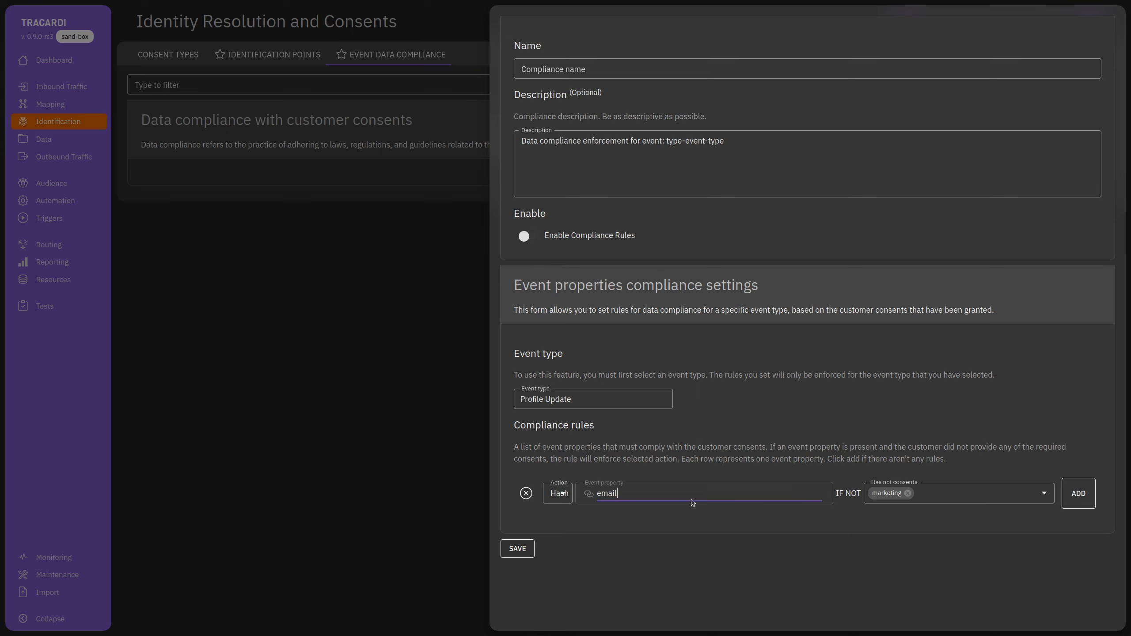
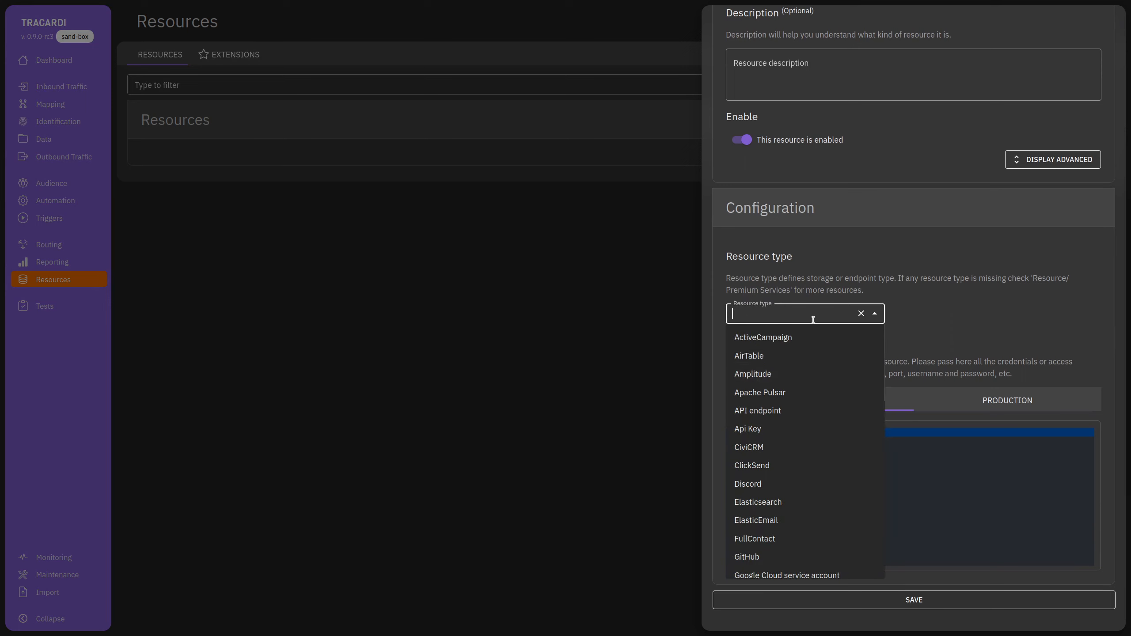
Create and save a new resource of type API endpoint.
scroll(805, 400, down, 10)
scroll(805, 401, down, 4)
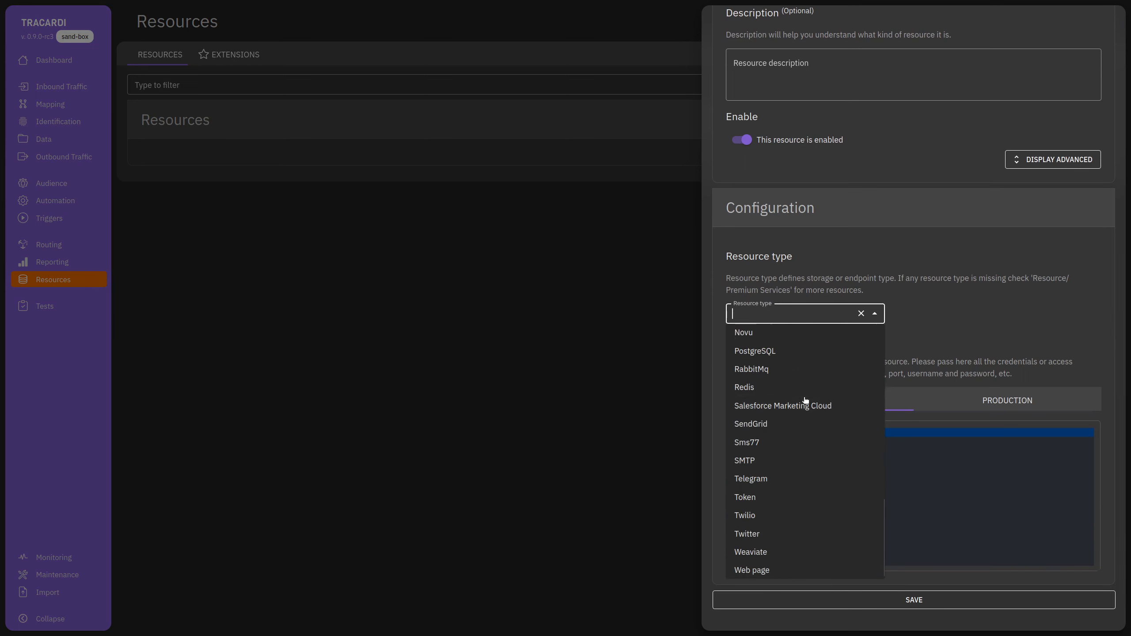
scroll(797, 517, up, 10)
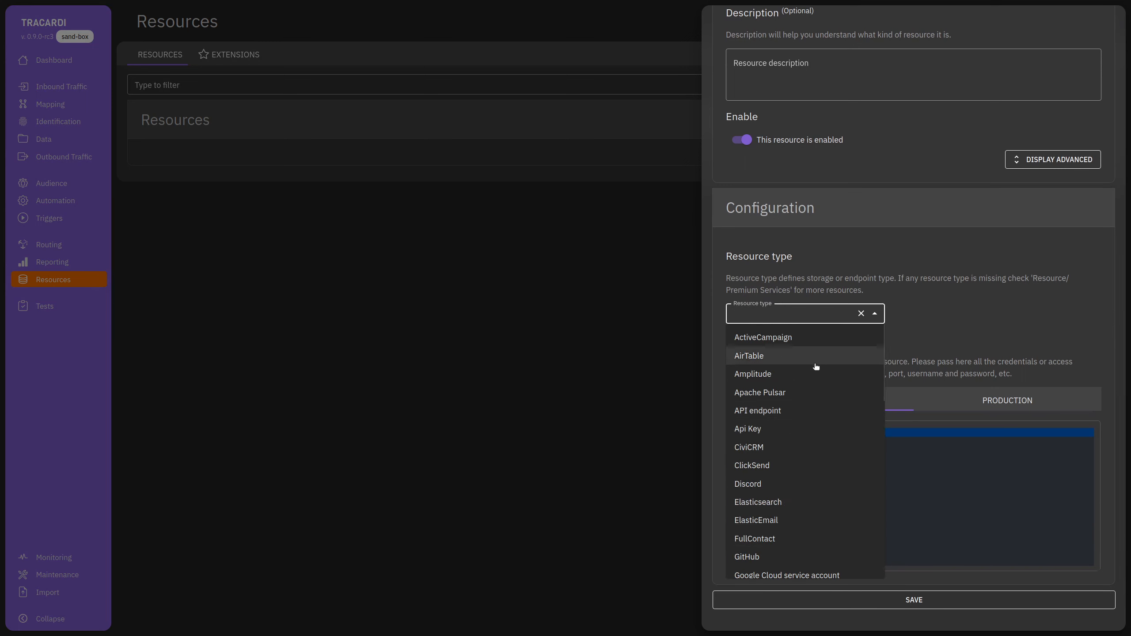
click(769, 313)
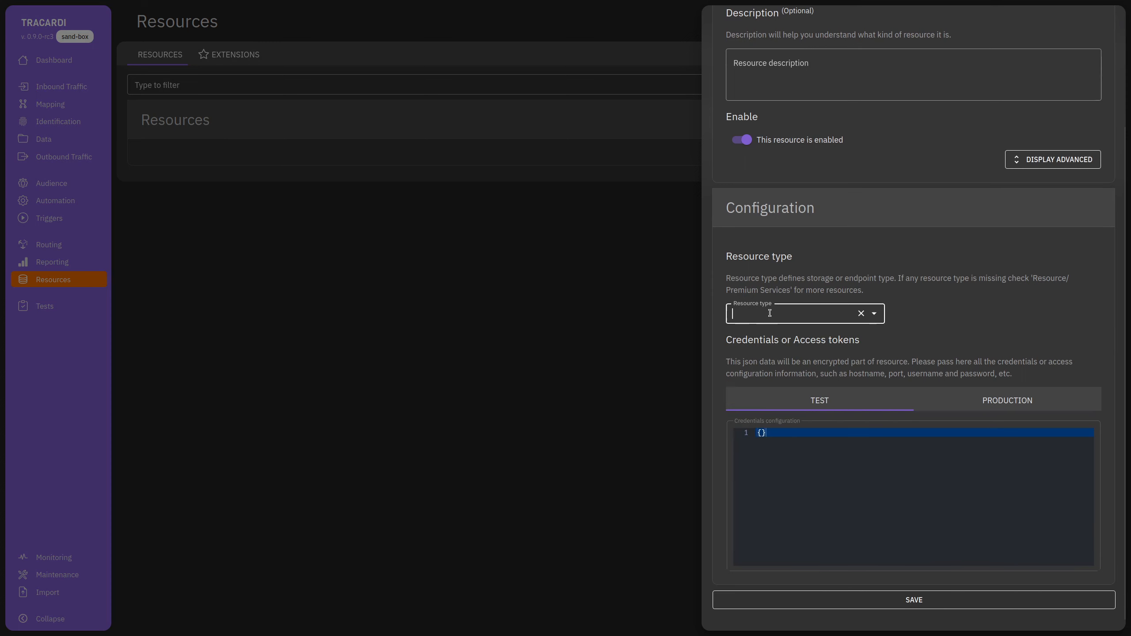
text(api)
click(799, 335)
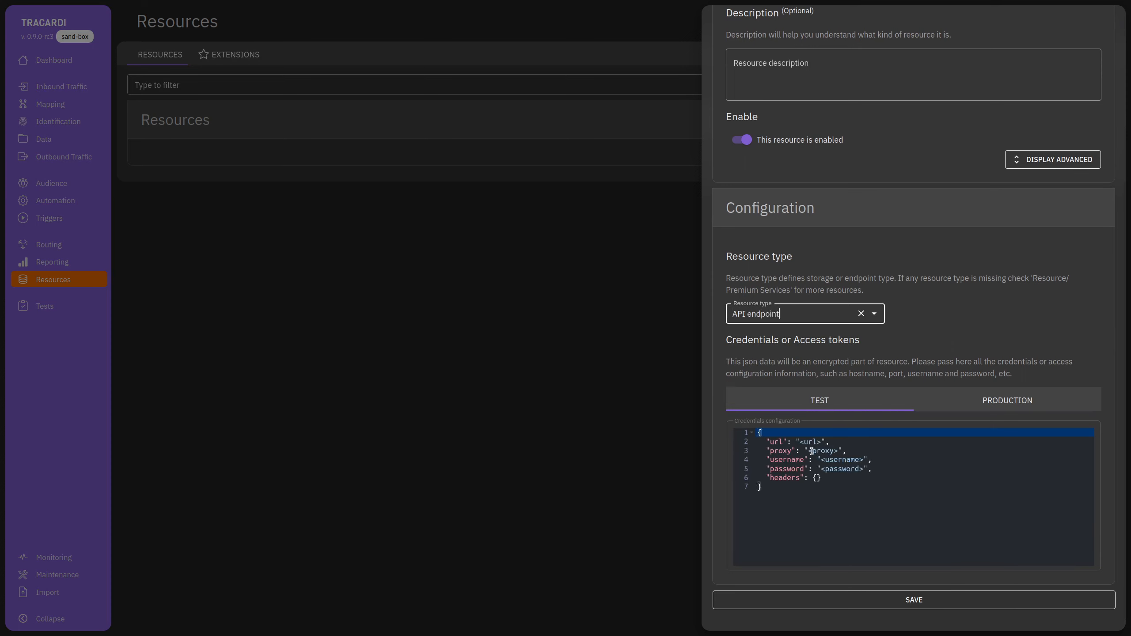
scroll(896, 270, up, 3)
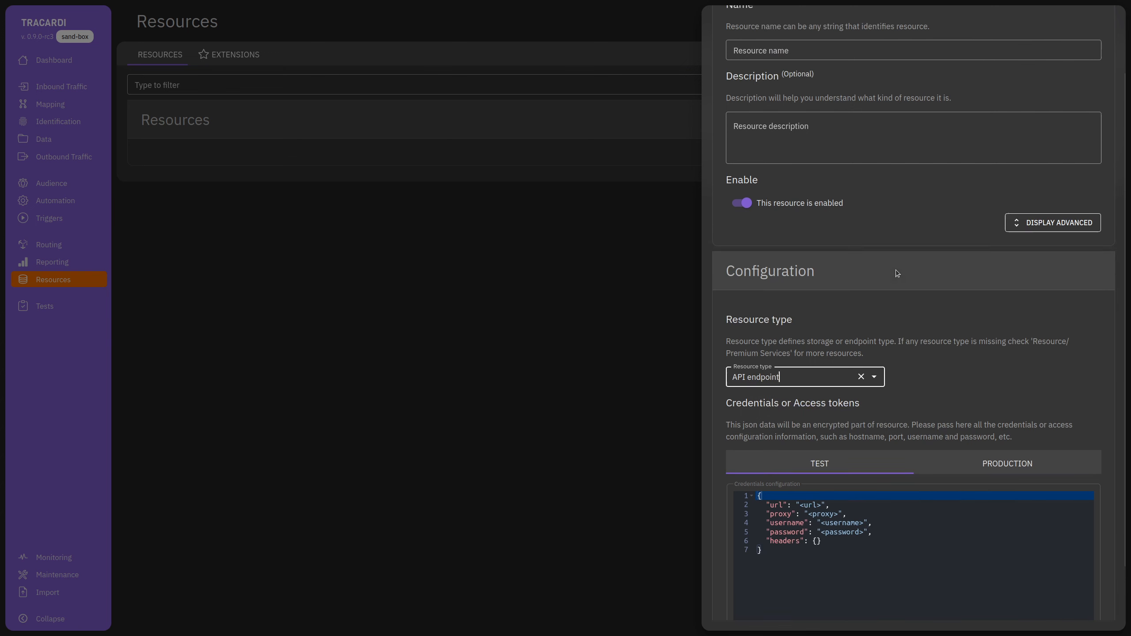
click(770, 133)
text(test)
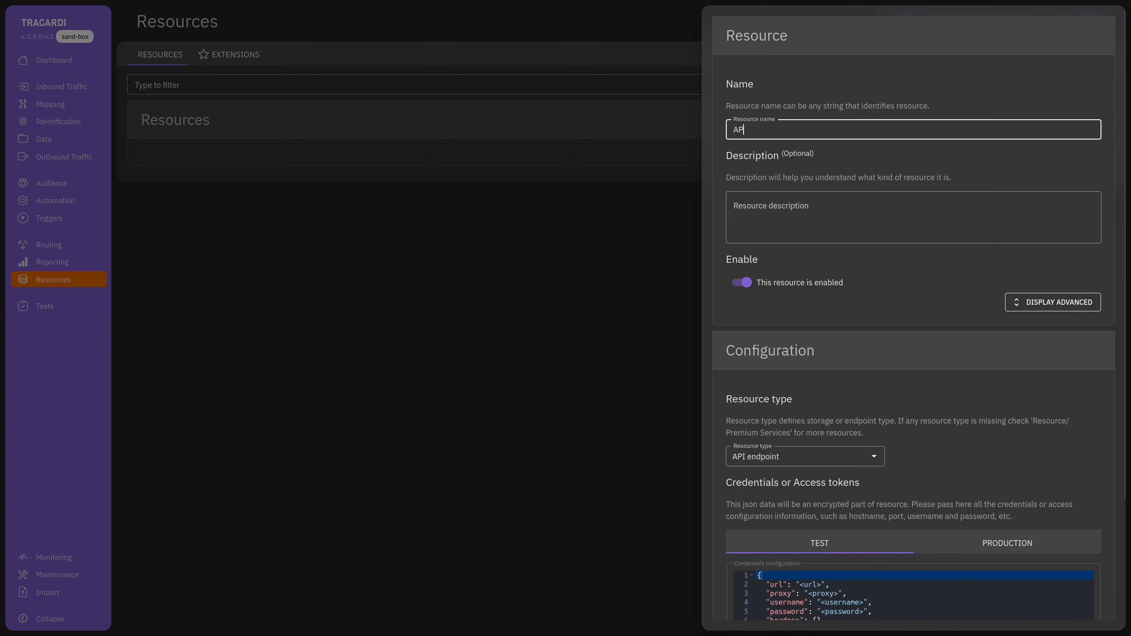
scroll(806, 446, down, 3)
click(808, 597)
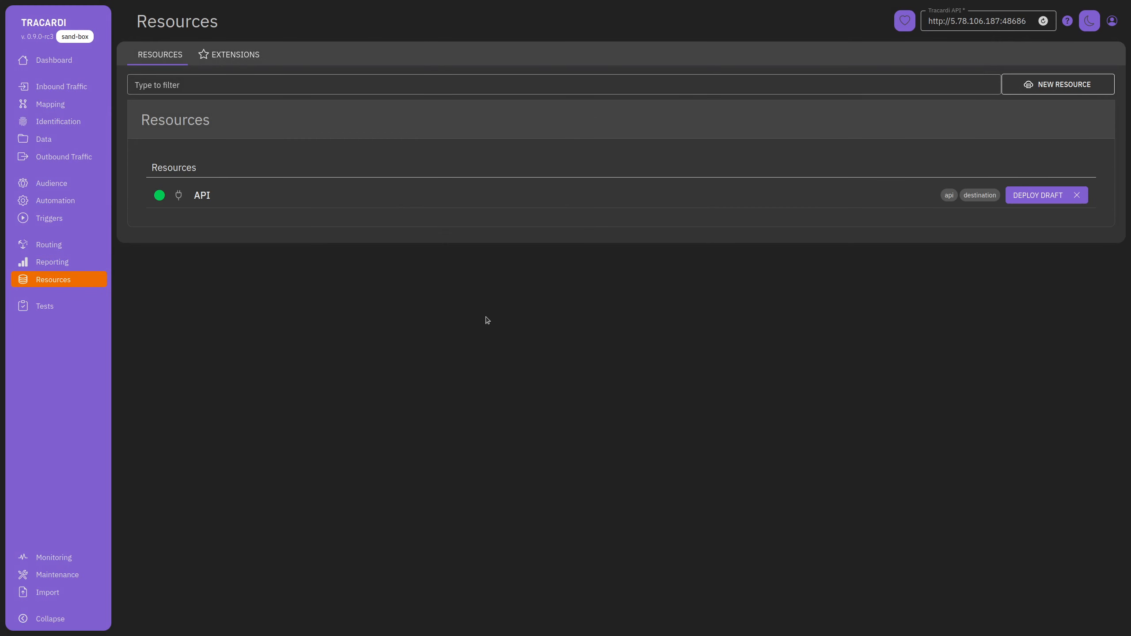
Sign in to Tracardi Pro from Extensions with the account e-mail and password.
click(229, 57)
click(592, 235)
click(547, 209)
text(a)
key(Tab)
text(a)
click(730, 249)
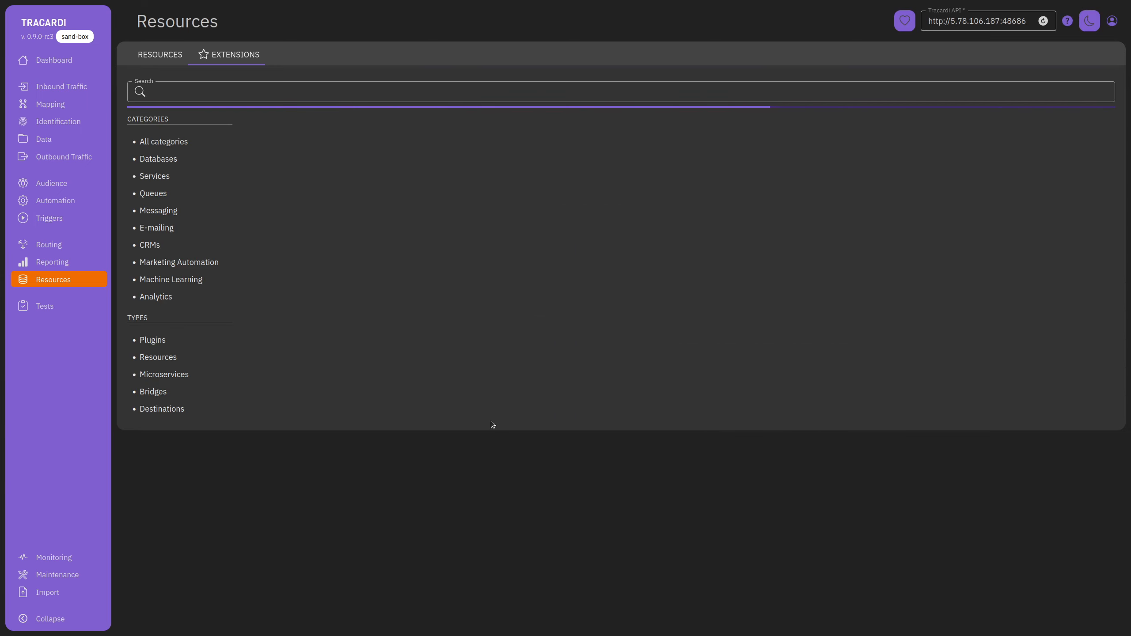
Scroll through the Extensions catalog cards.
scroll(490, 435, down, 12)
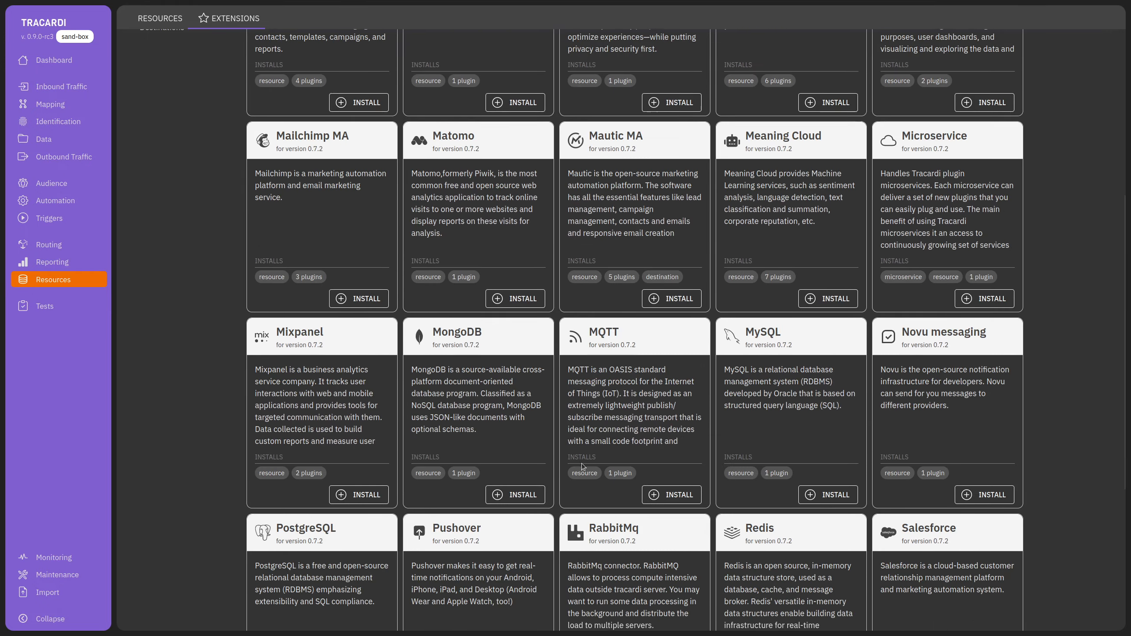
scroll(635, 525, up, 3)
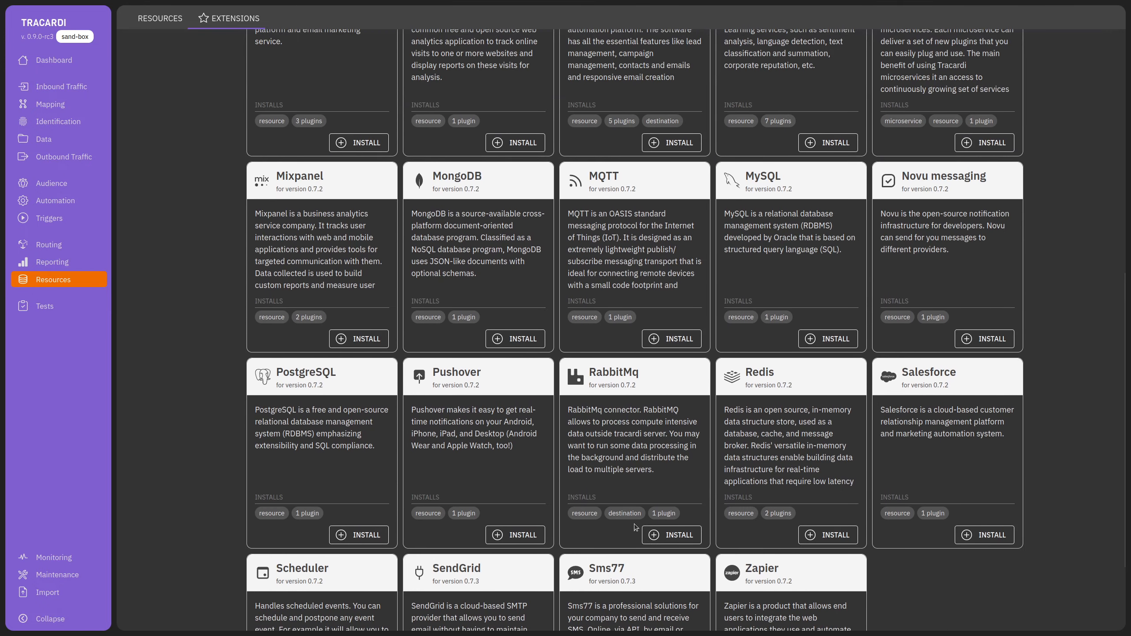
scroll(635, 524, up, 5)
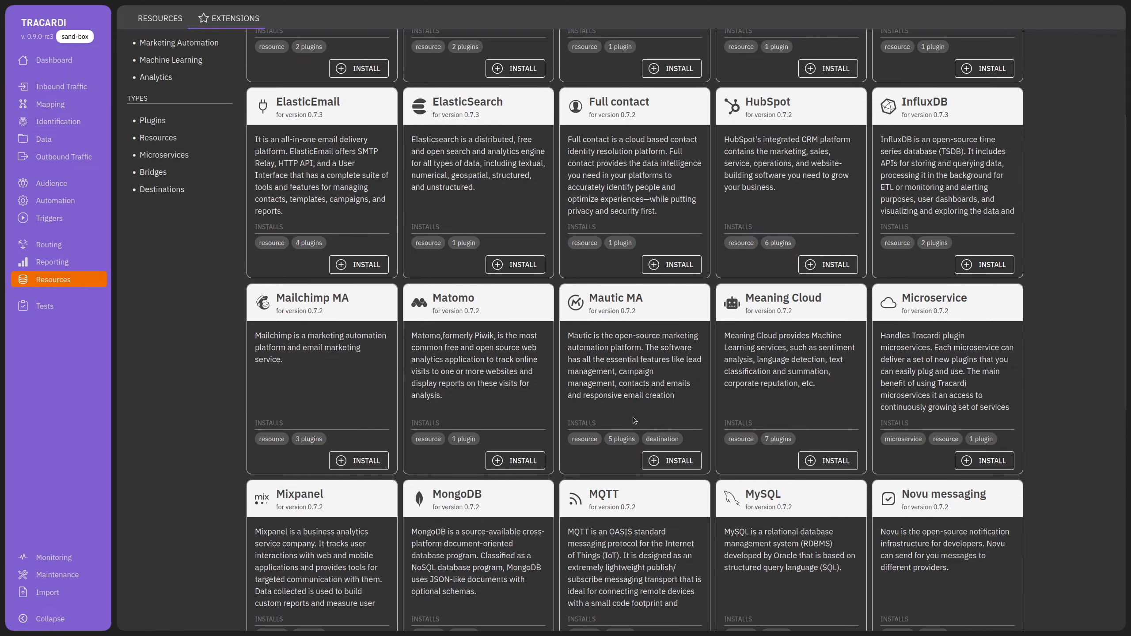
scroll(606, 426, up, 4)
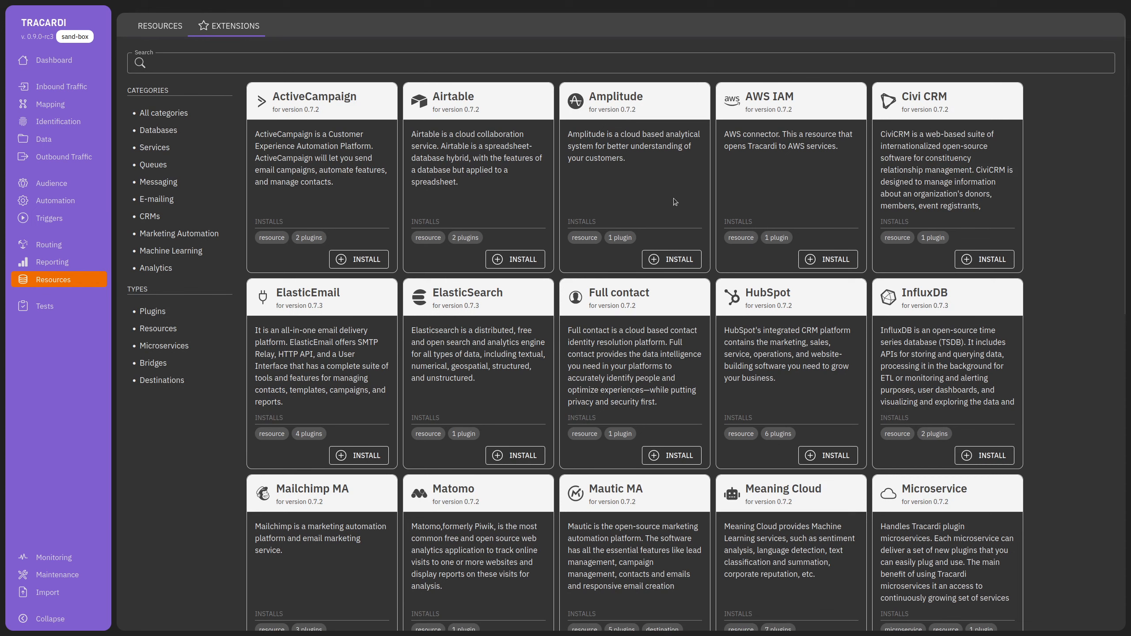
Start a new profile destination named 'test' targeting the API resource, and activate it.
click(63, 156)
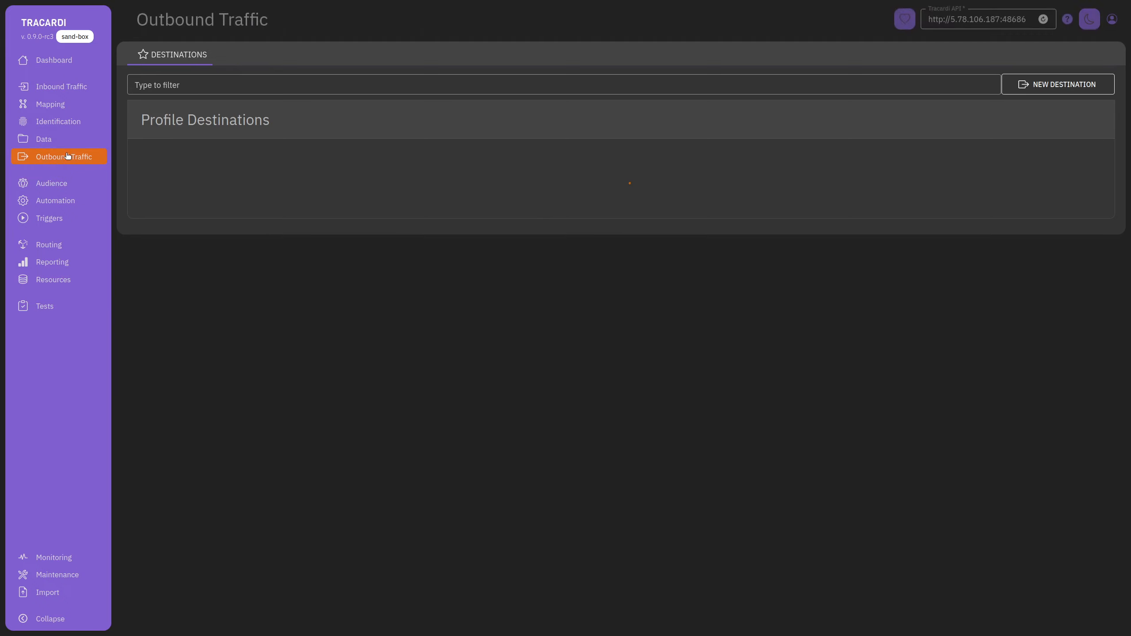
click(1066, 85)
click(814, 94)
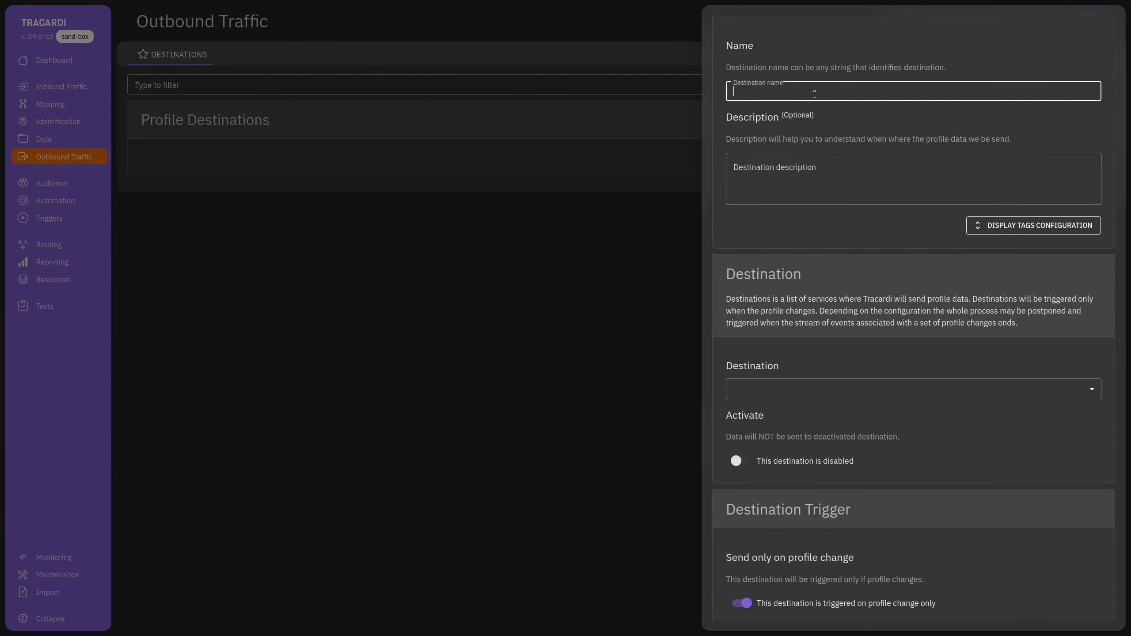
text(test)
scroll(900, 258, down, 5)
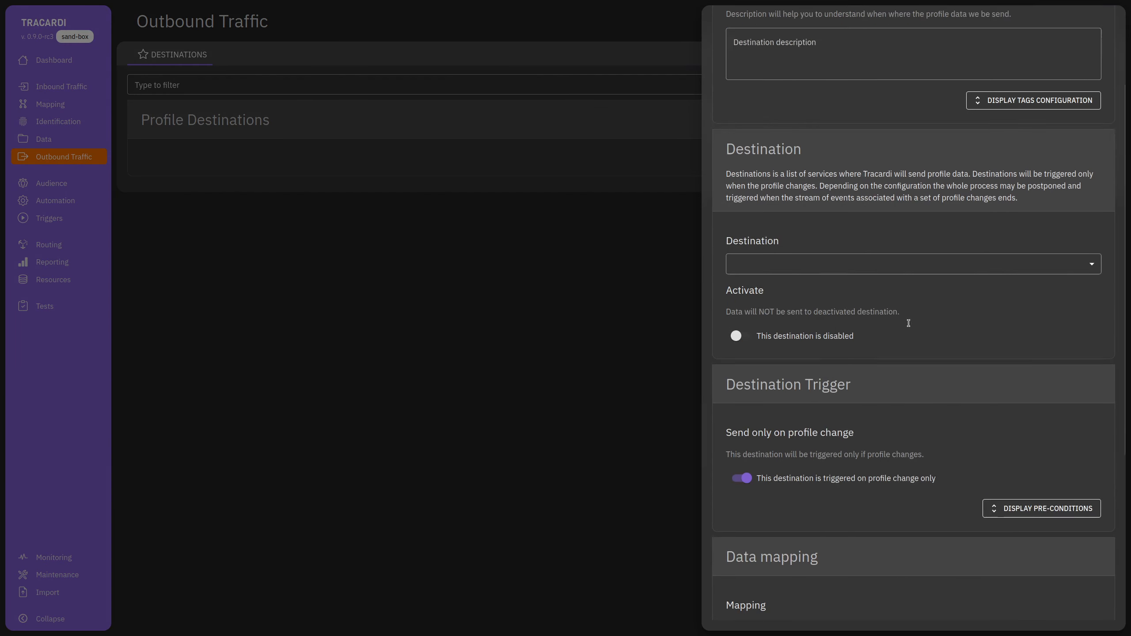
click(784, 133)
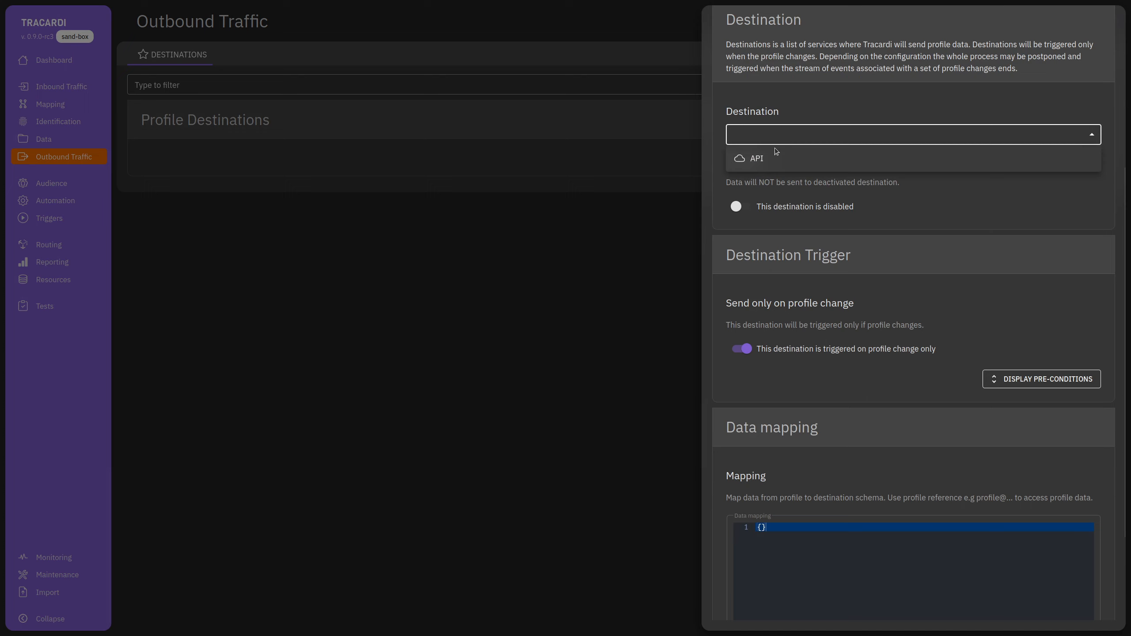
click(753, 159)
click(739, 207)
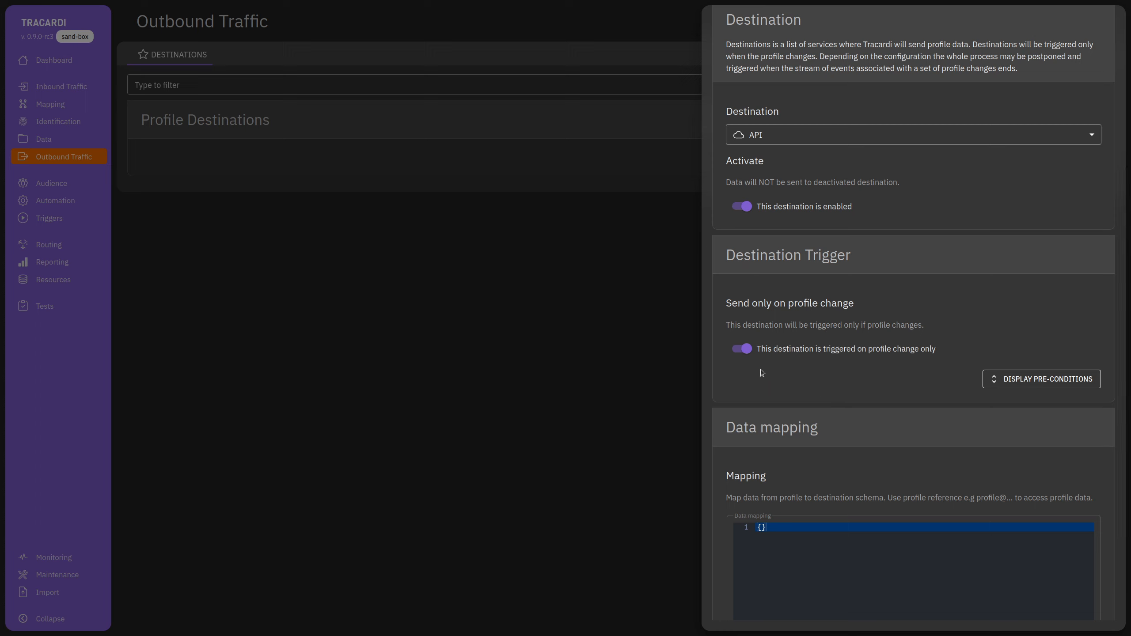
Trigger it on Consent Update events from Website (rest) instead of profile changes.
click(775, 350)
scroll(809, 394, down, 3)
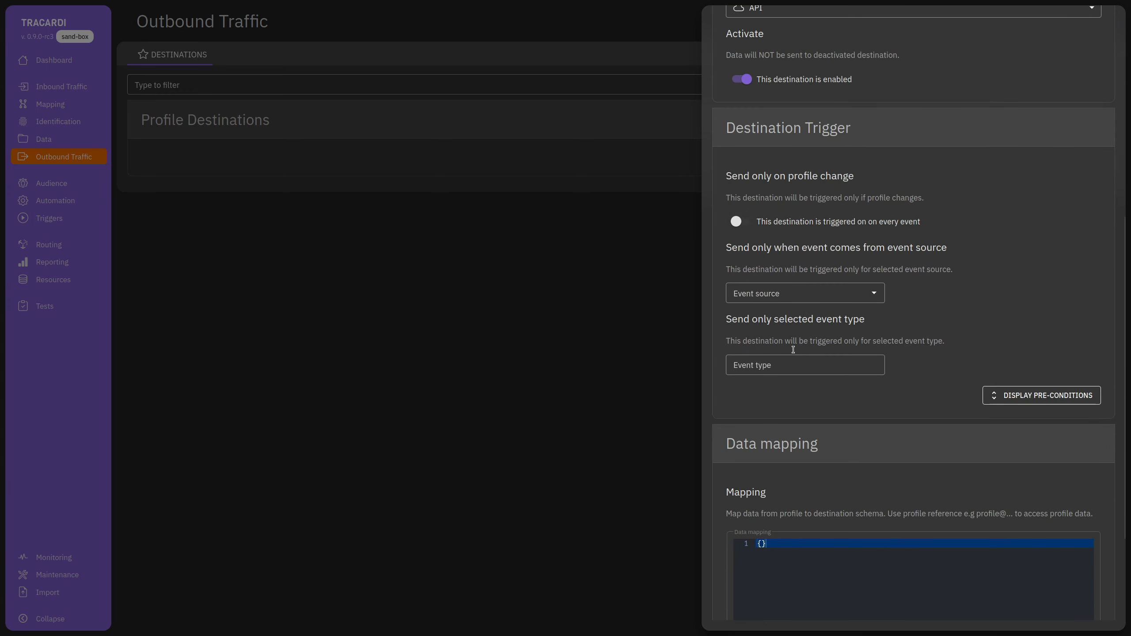
click(804, 291)
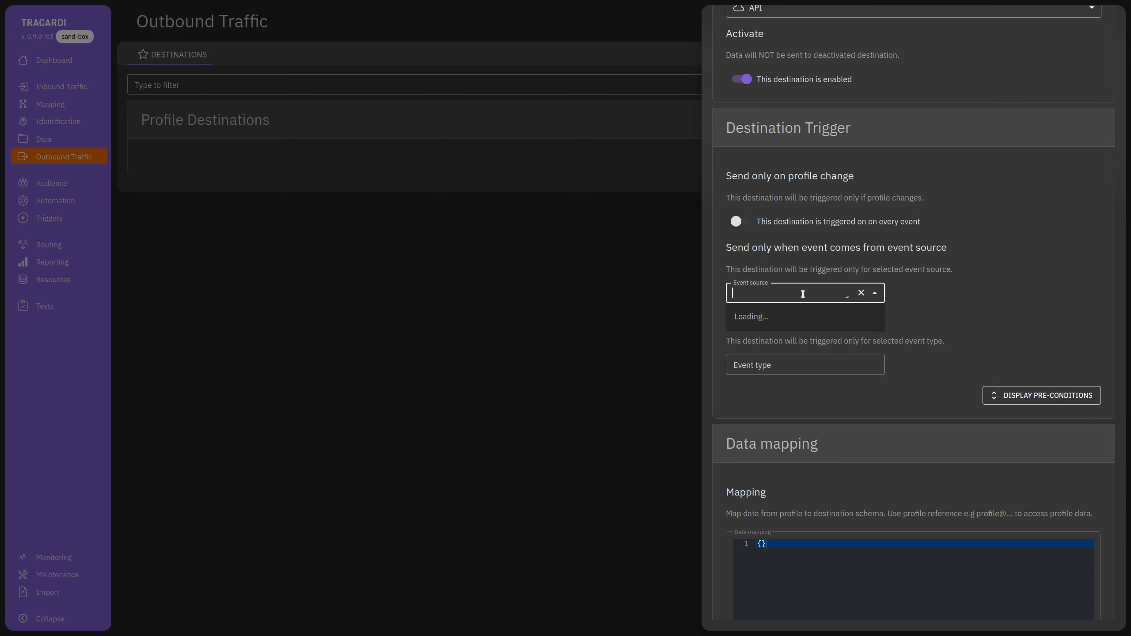
click(796, 334)
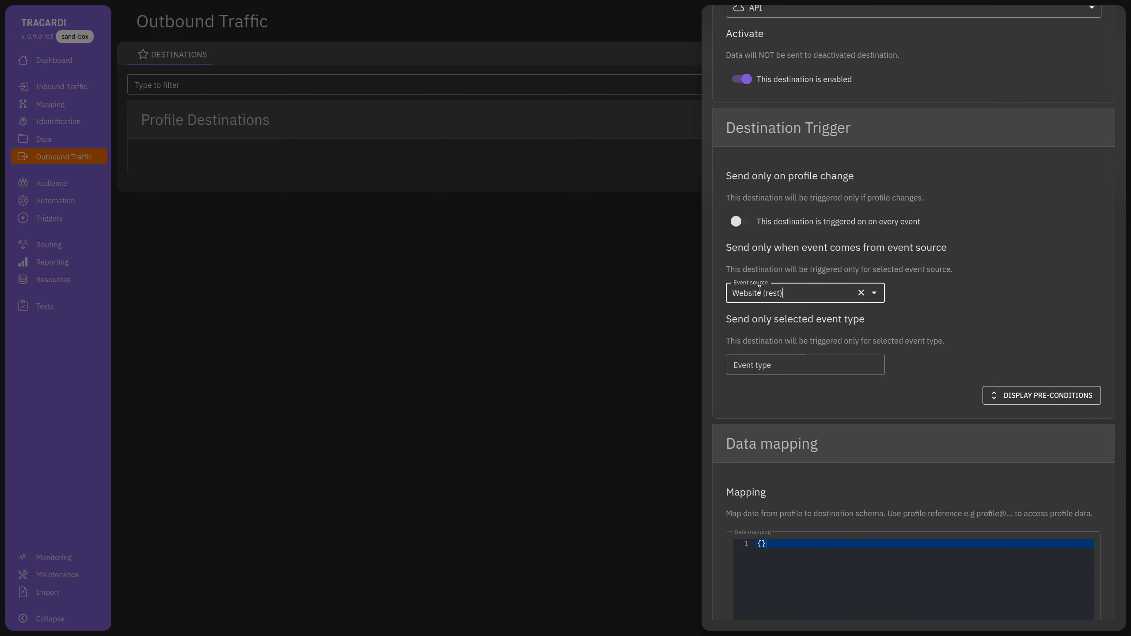
click(786, 365)
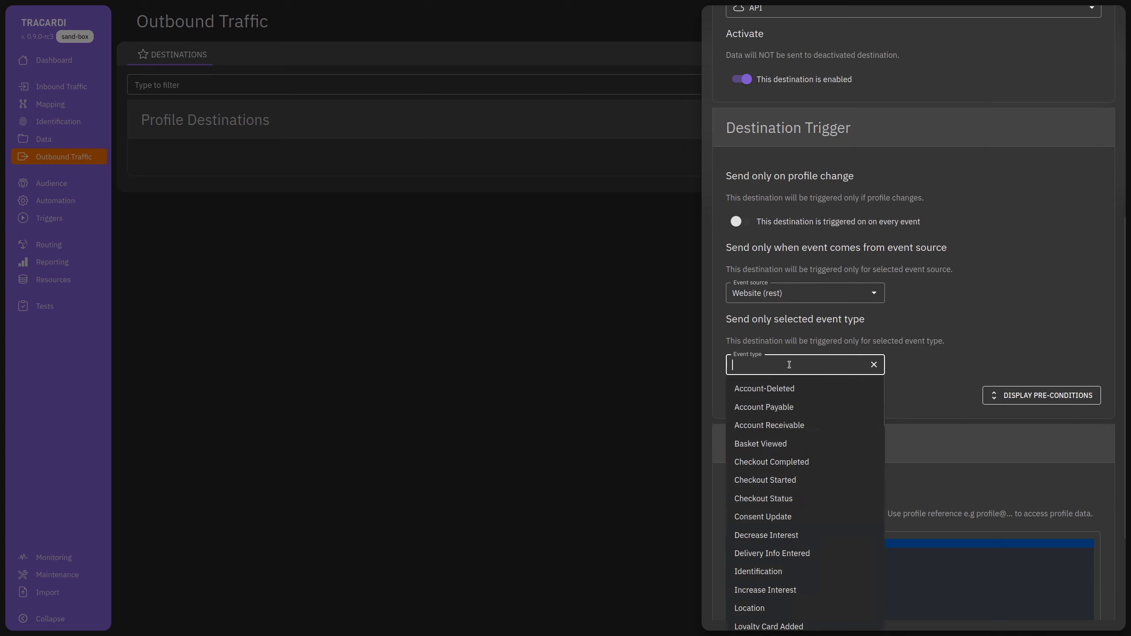
scroll(797, 501, down, 2)
click(788, 453)
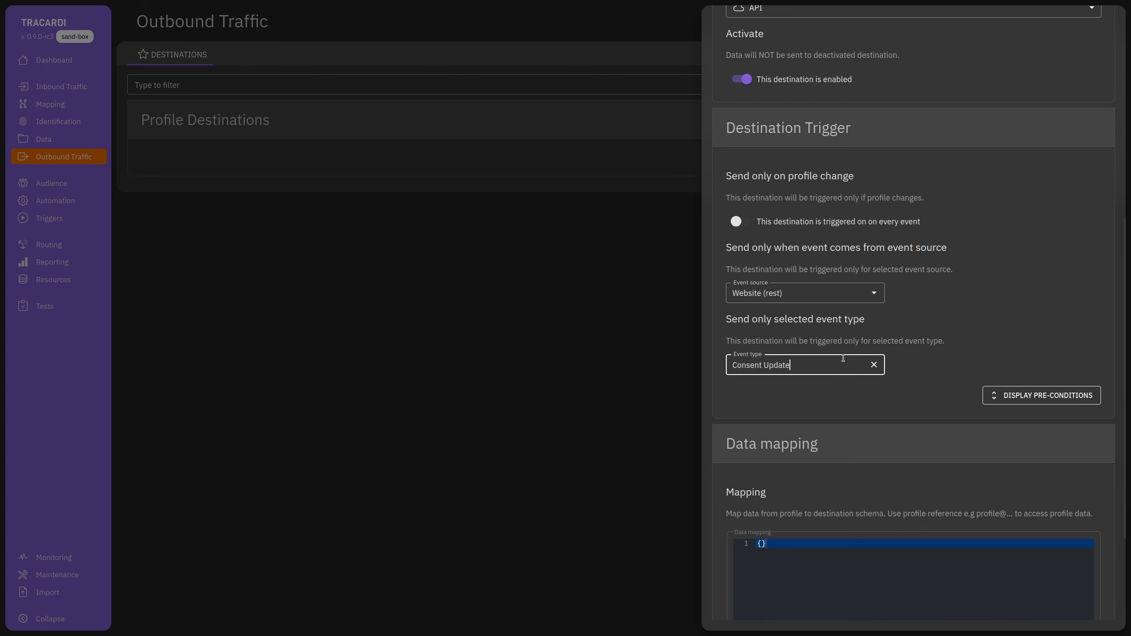
scroll(829, 384, down, 3)
In the data mapping, map "id" to profile@id.
scroll(861, 350, up, 3)
scroll(804, 219, up, 4)
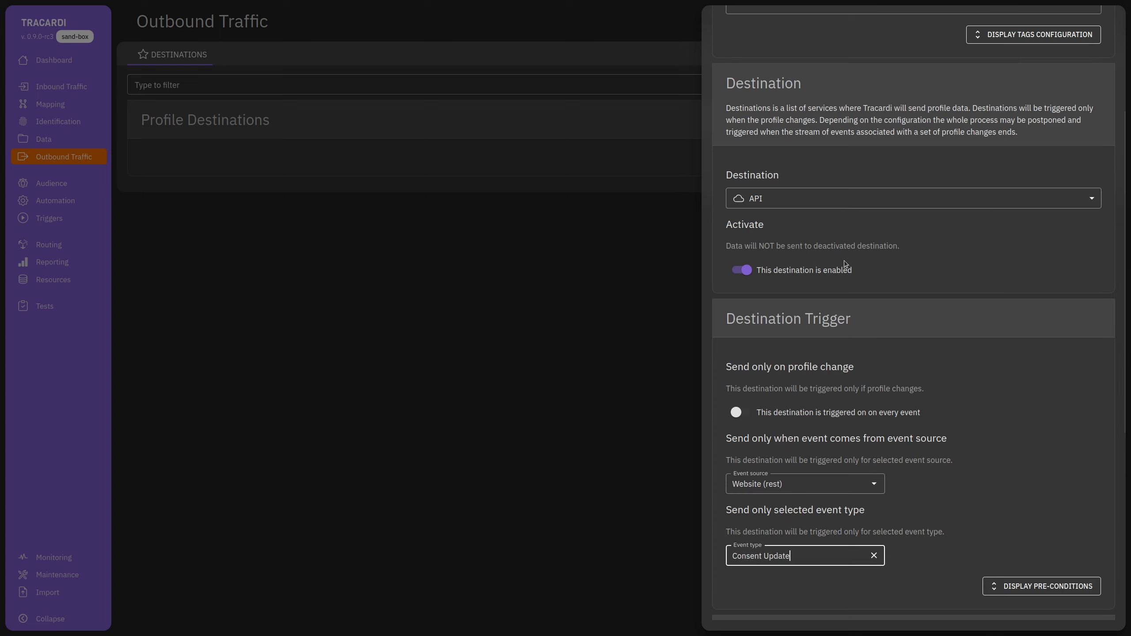
scroll(859, 303, down, 3)
scroll(859, 304, down, 1)
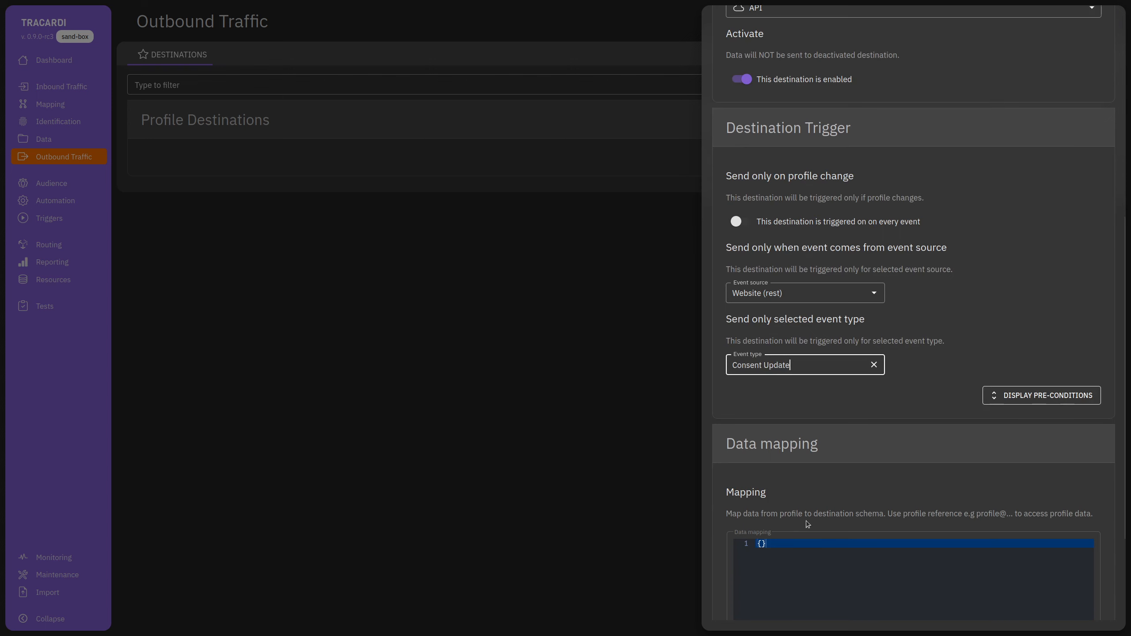
click(756, 546)
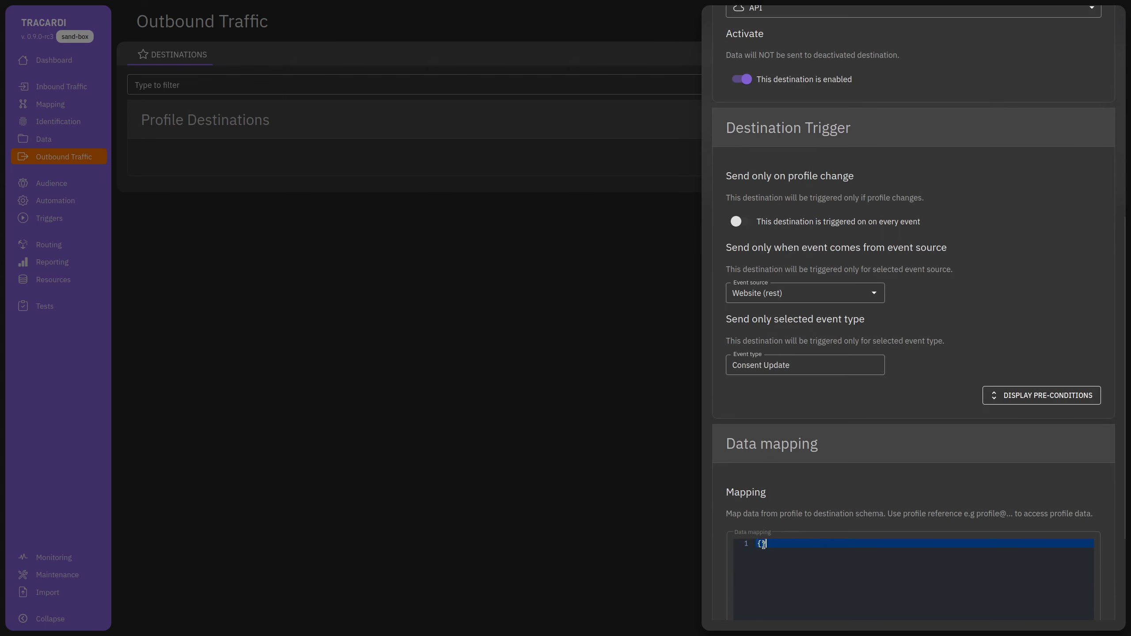
key(Return)
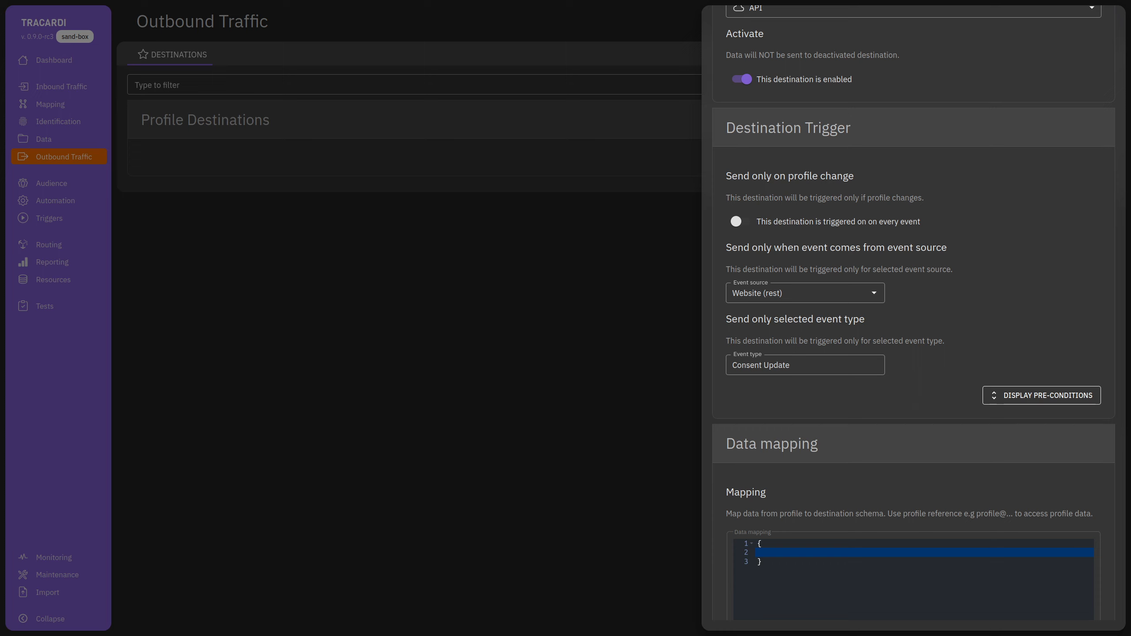
text("cn": "profile@)
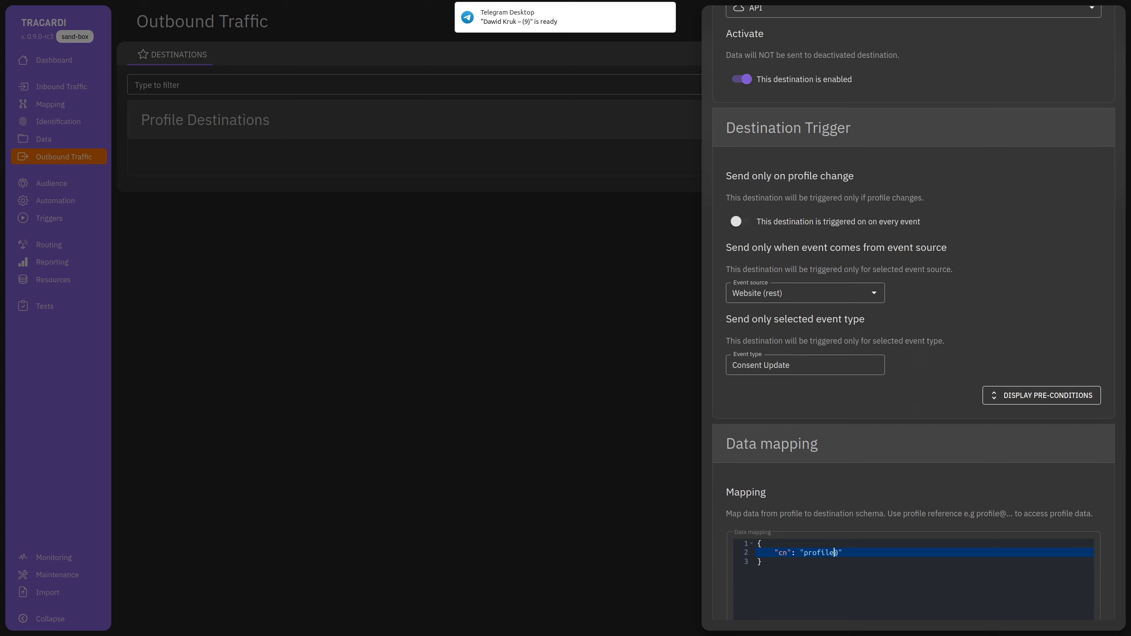
key(shift+Right)
key(shift+Right)
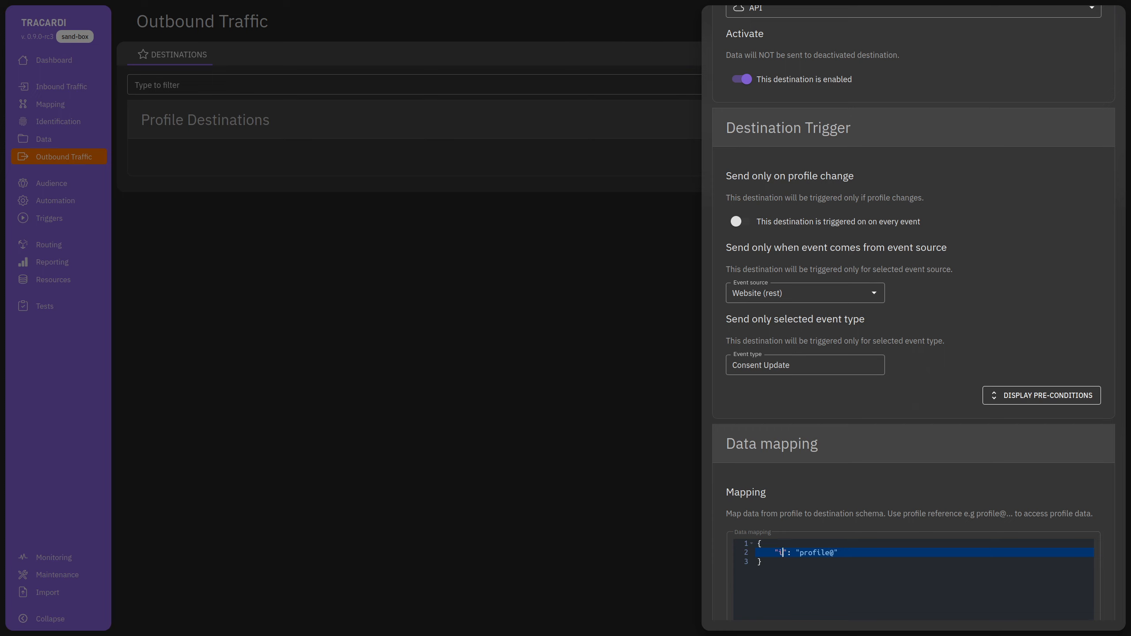
key(Right)
key(Right)
key(Right)
key(Right)
key(Right)
text(id)
click(838, 585)
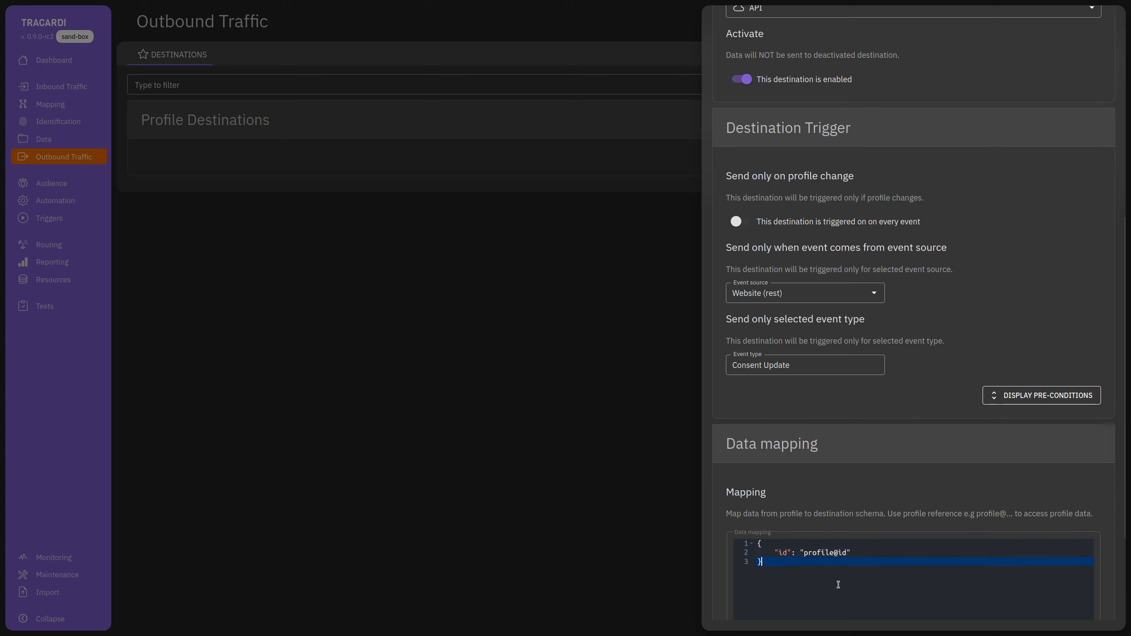
click(855, 553)
text("data": {)
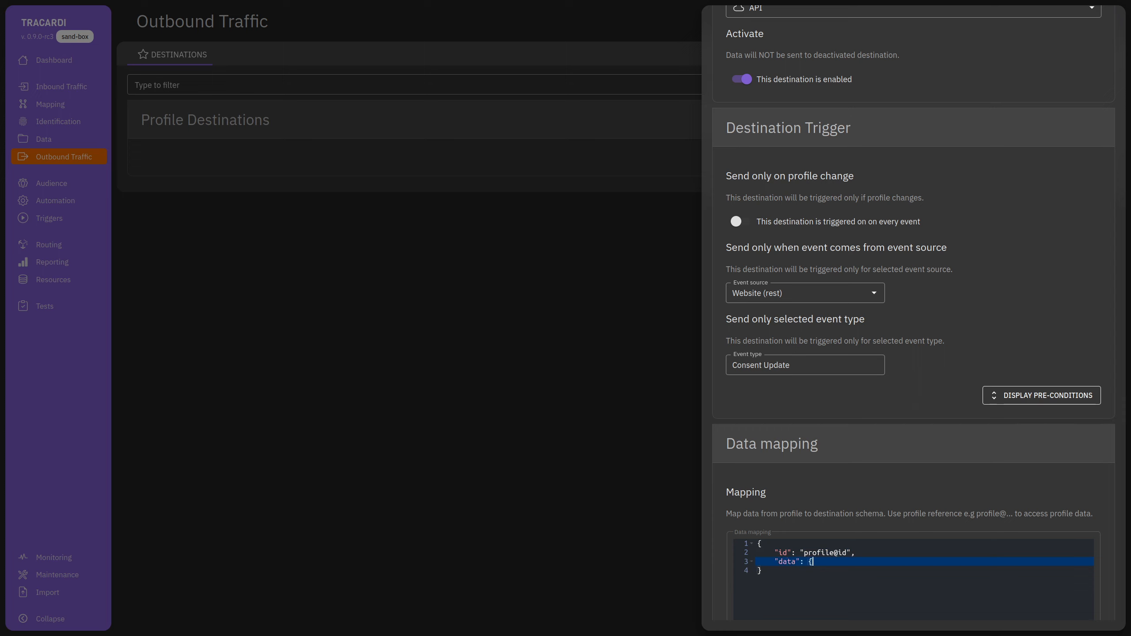
key(Return)
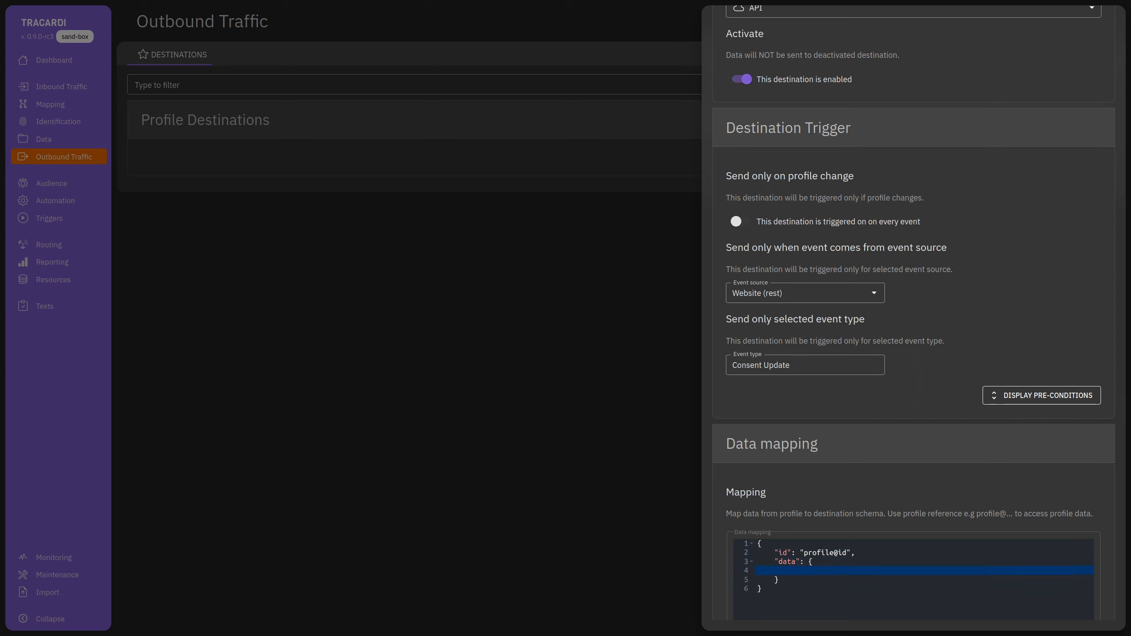
text("cn": "event@properties.)
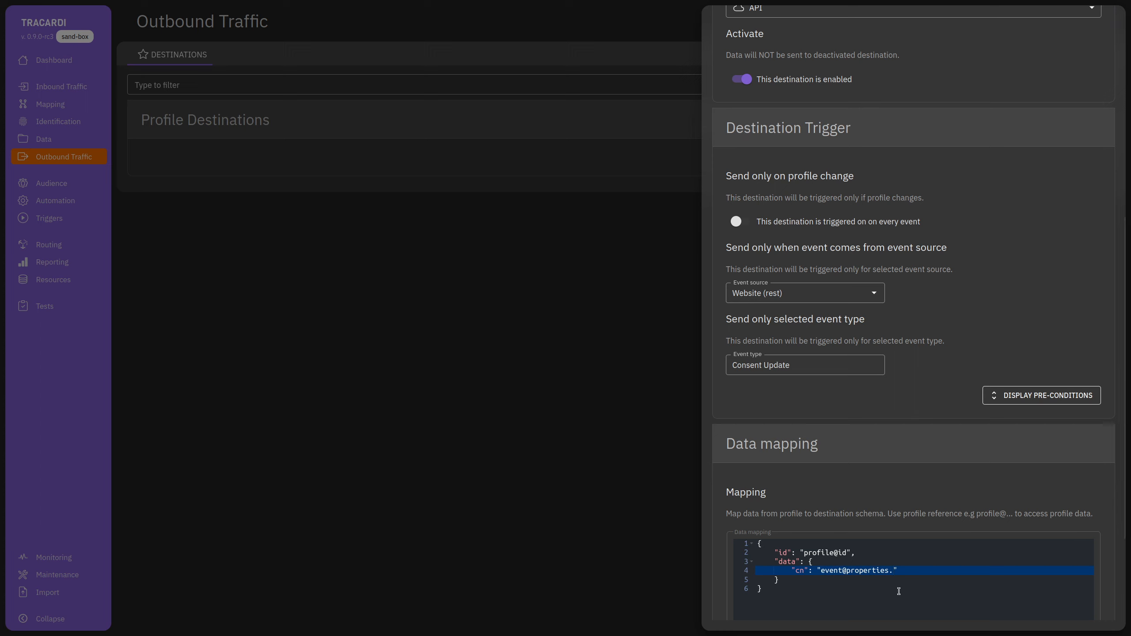
text(consent)
scroll(777, 462, down, 3)
key(ctrl+a)
click(797, 479)
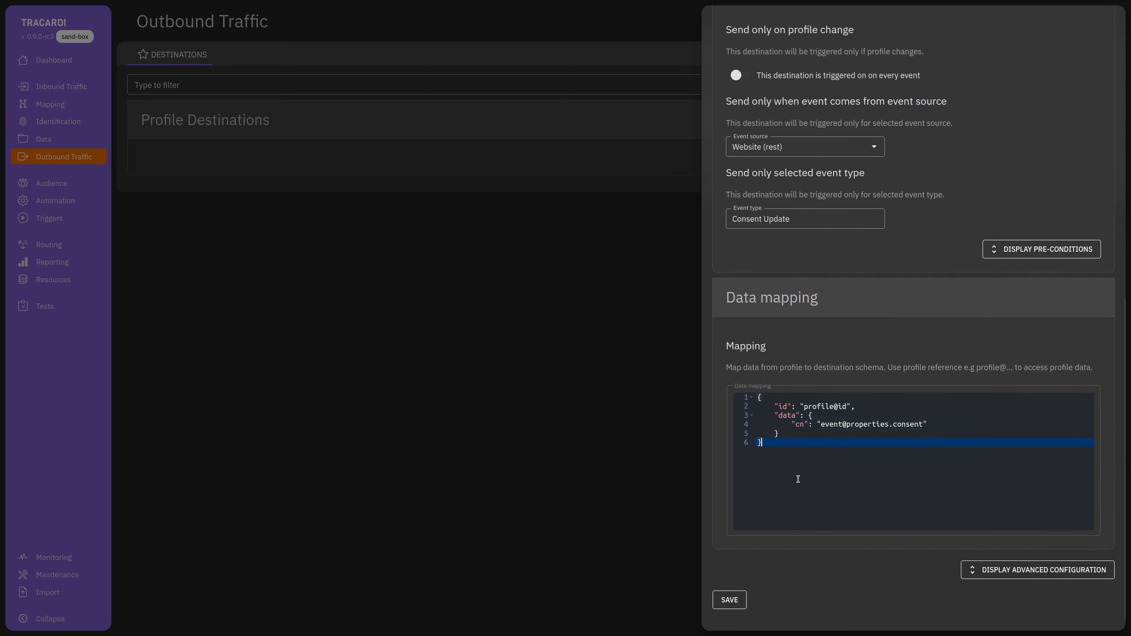
scroll(798, 479, up, 2)
key(ctrl+a)
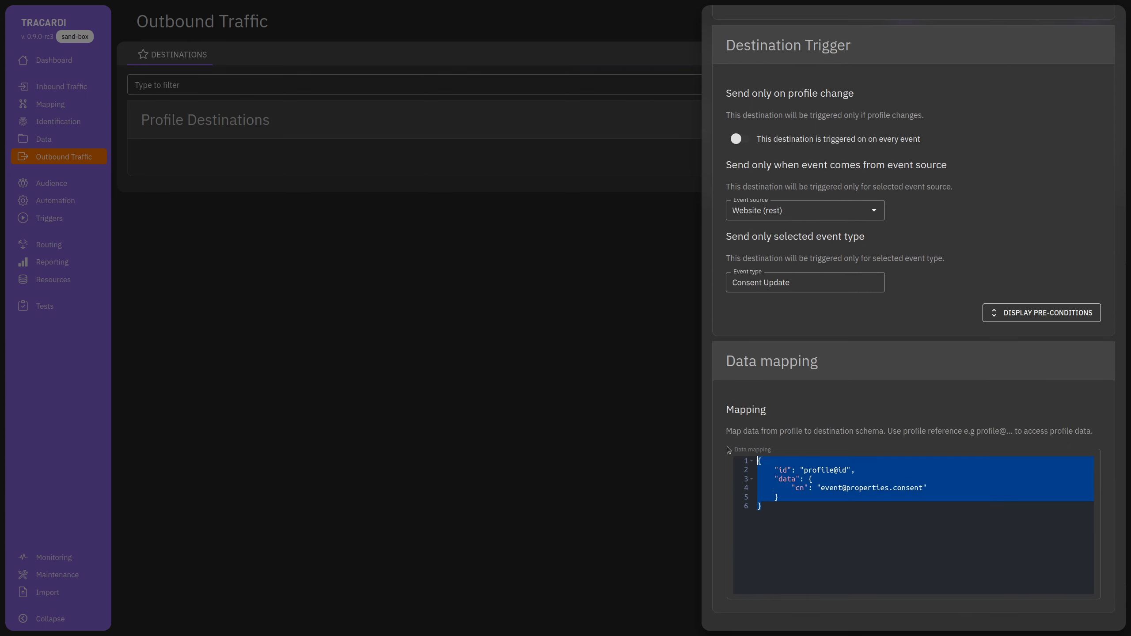
click(862, 543)
scroll(986, 264, up, 10)
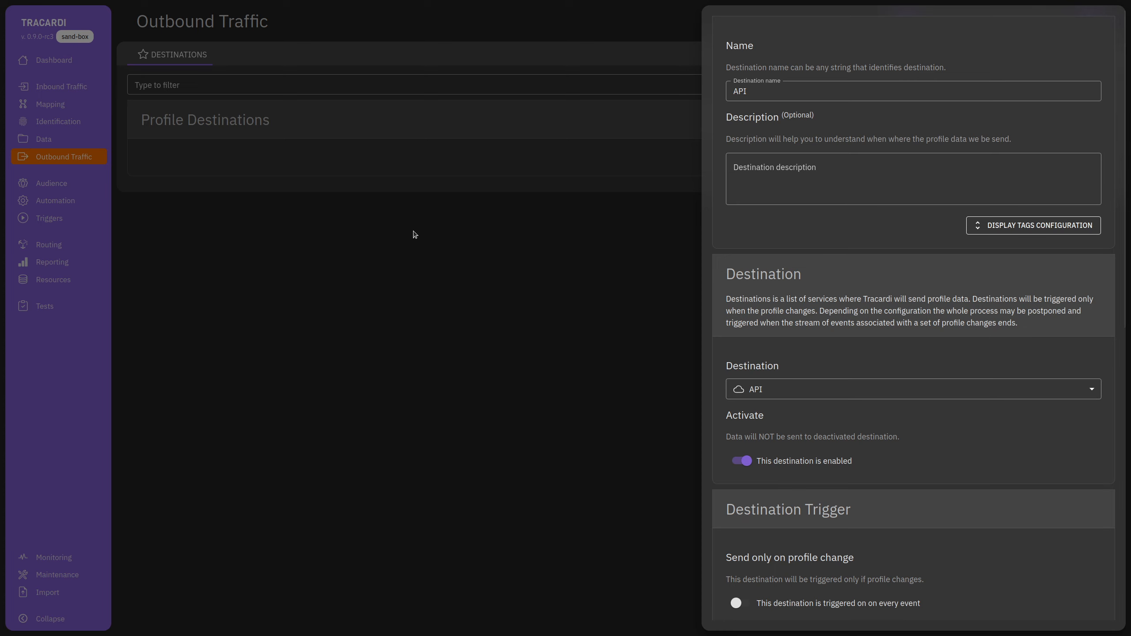
Open the browser developer tools on the Network panel.
right_click(439, 285)
click(473, 376)
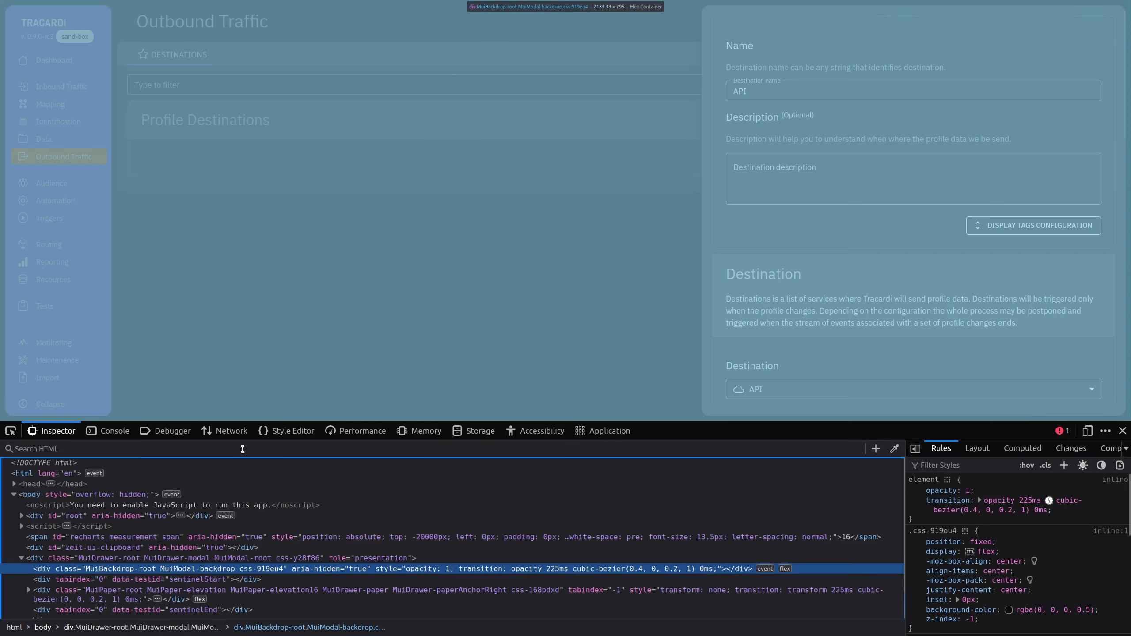
click(226, 430)
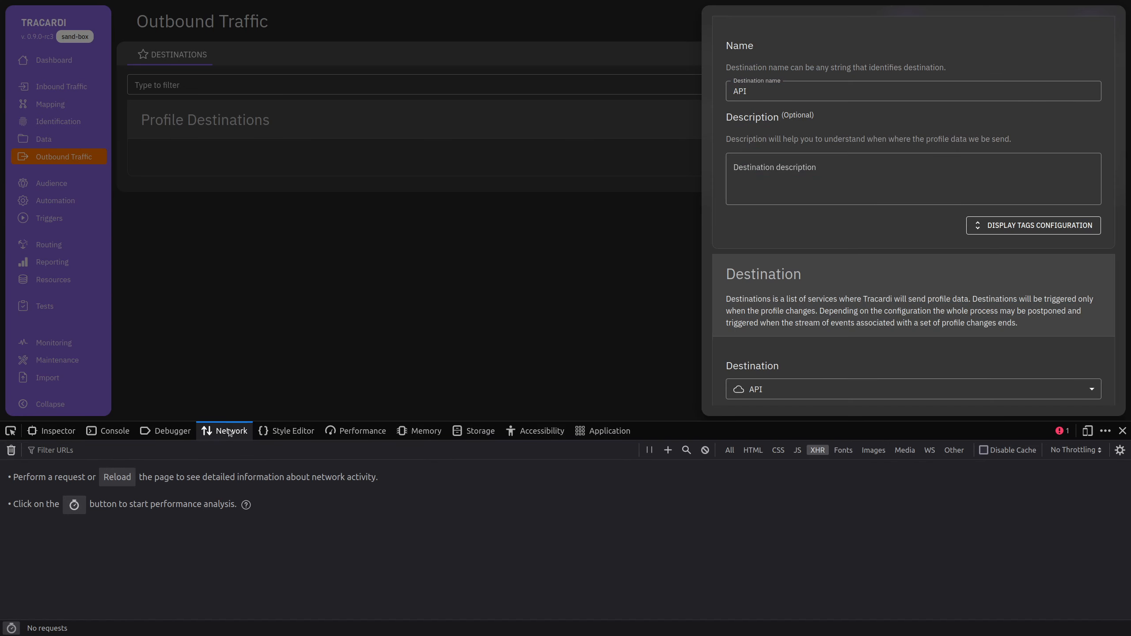
scroll(847, 341, down, 5)
scroll(848, 347, down, 10)
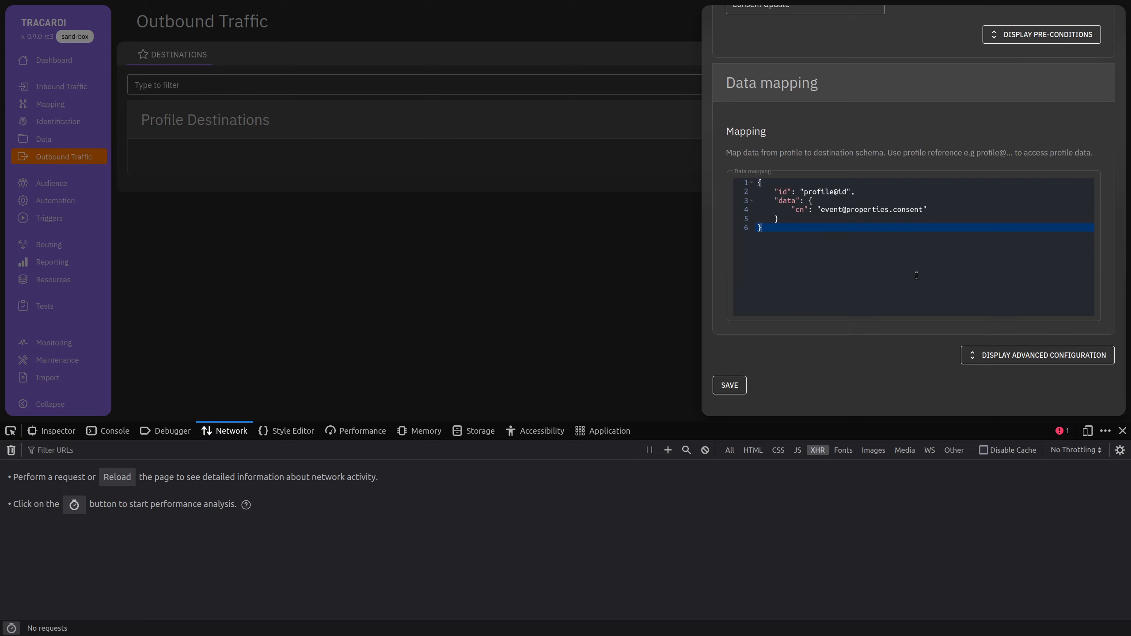
Save the API destination, check its POST request, and close the developer tools.
click(730, 387)
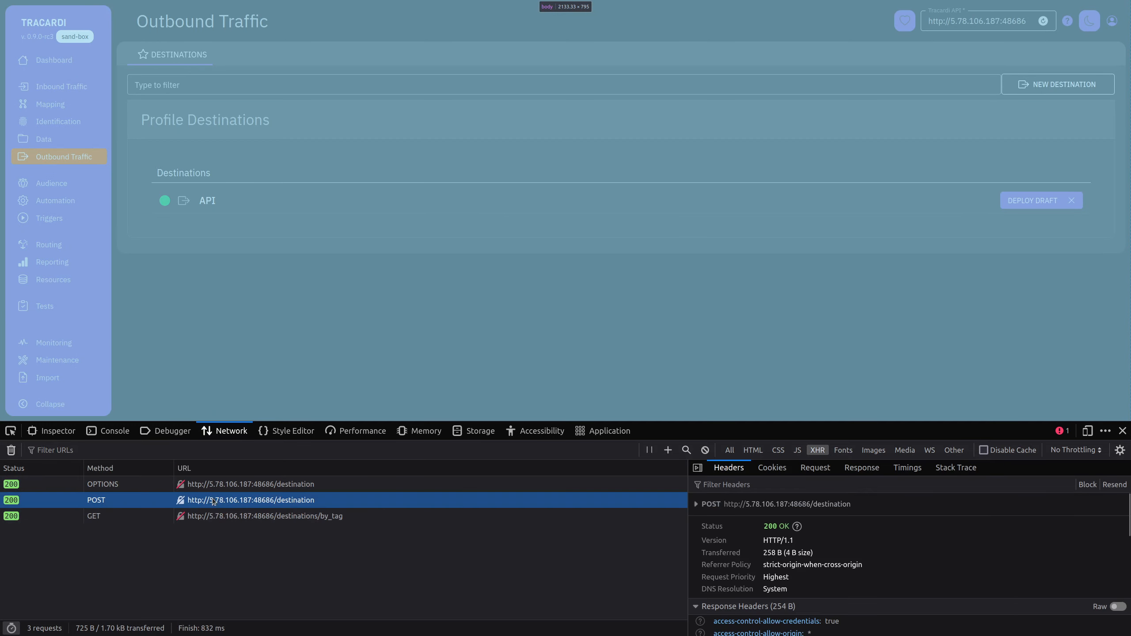
click(211, 499)
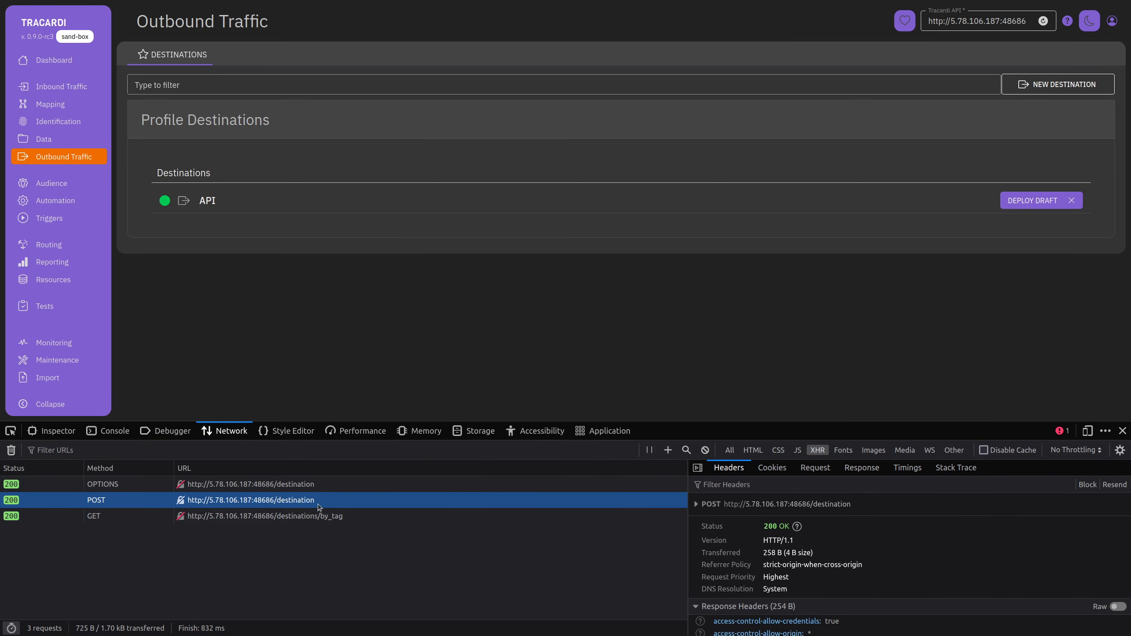
click(1122, 430)
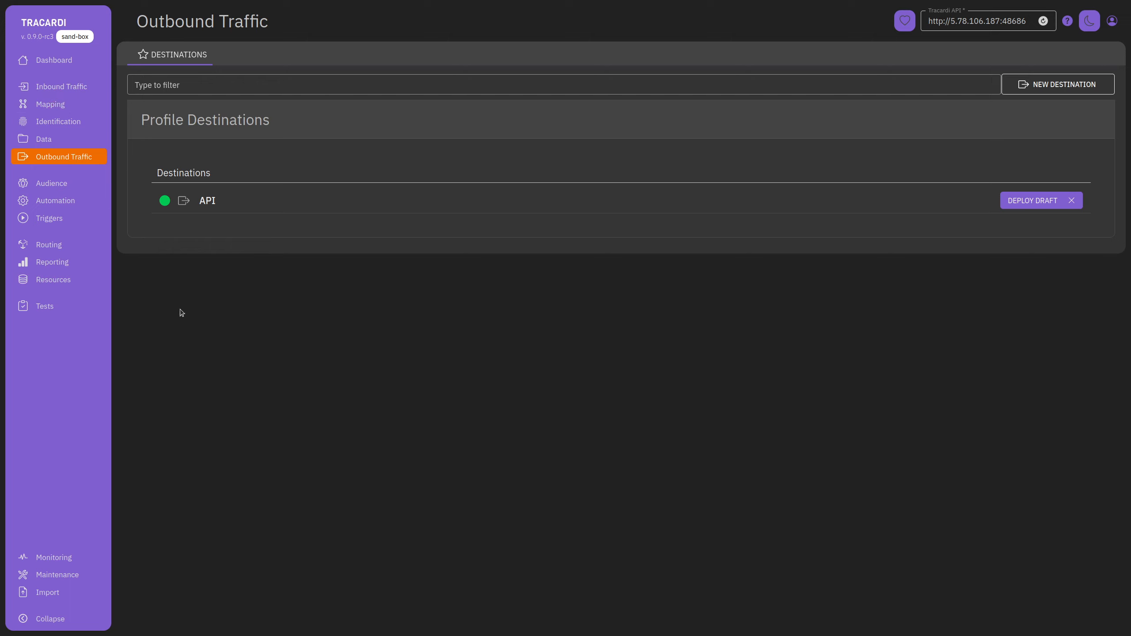
click(67, 60)
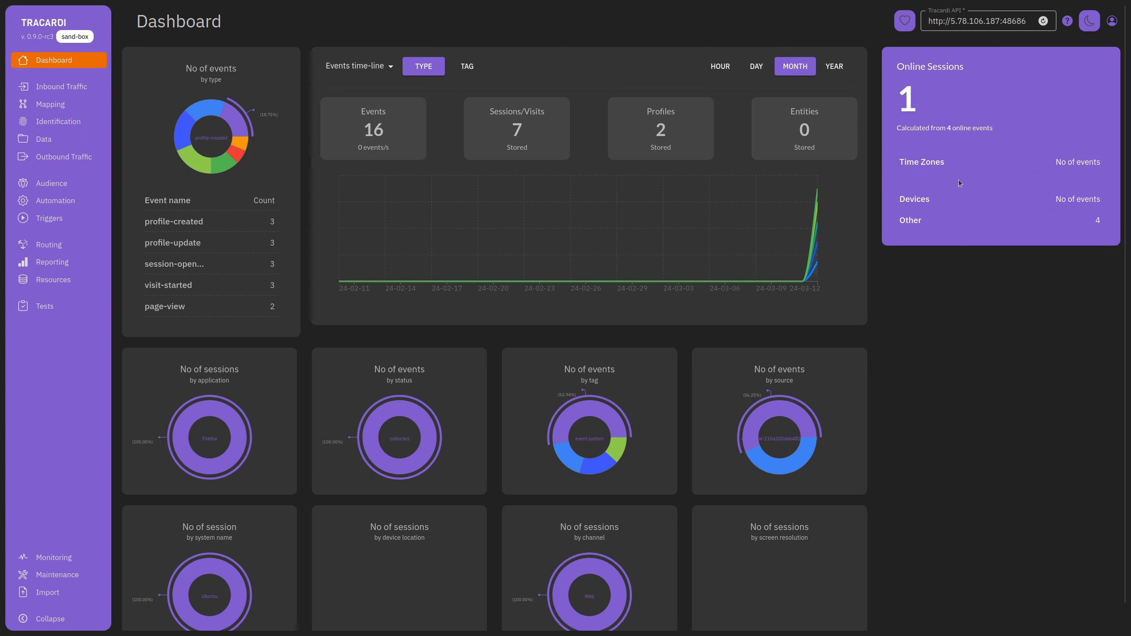
Go through Audience to the Automation workflows page.
click(44, 182)
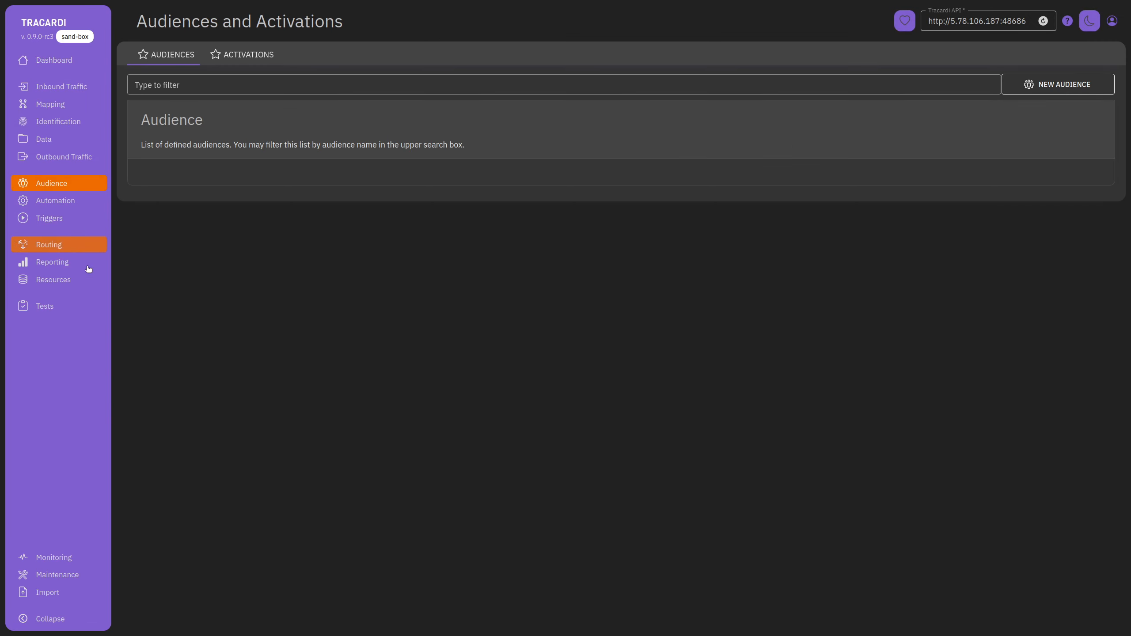
click(70, 200)
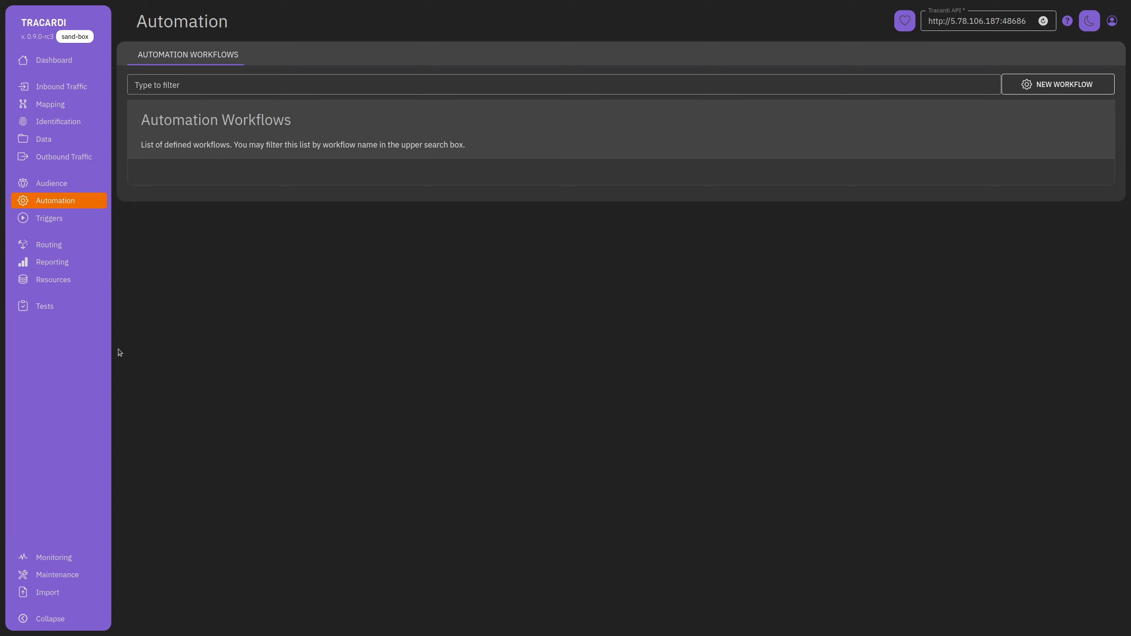
Create a workflow named 'Confirmation' and open it in the flow editor.
click(1068, 86)
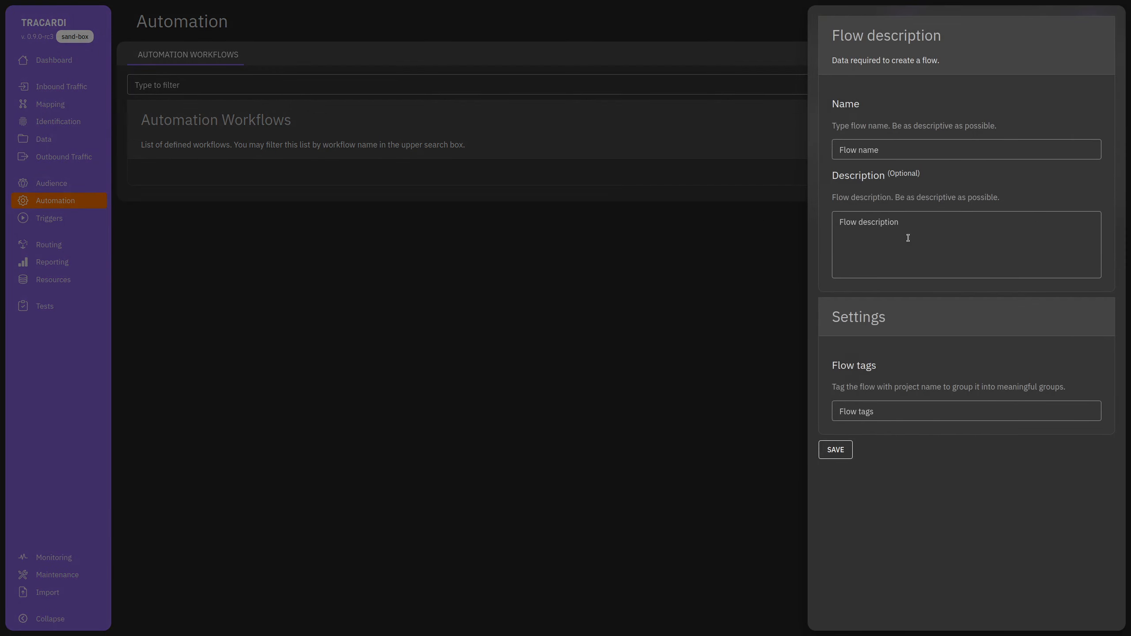
click(890, 155)
text(Confirmation)
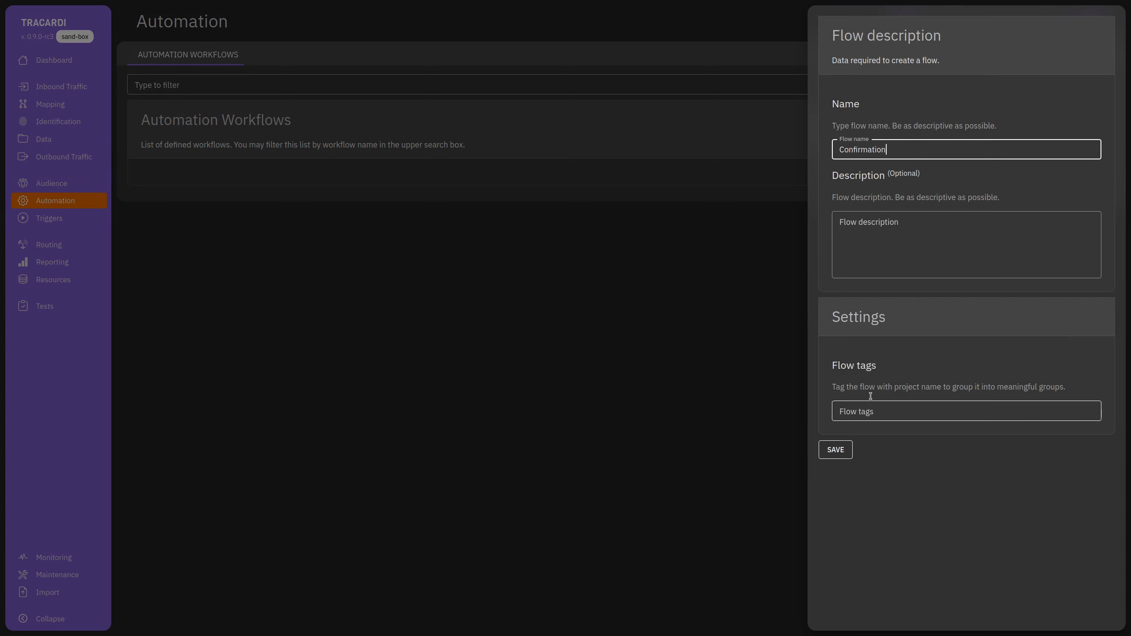
click(834, 449)
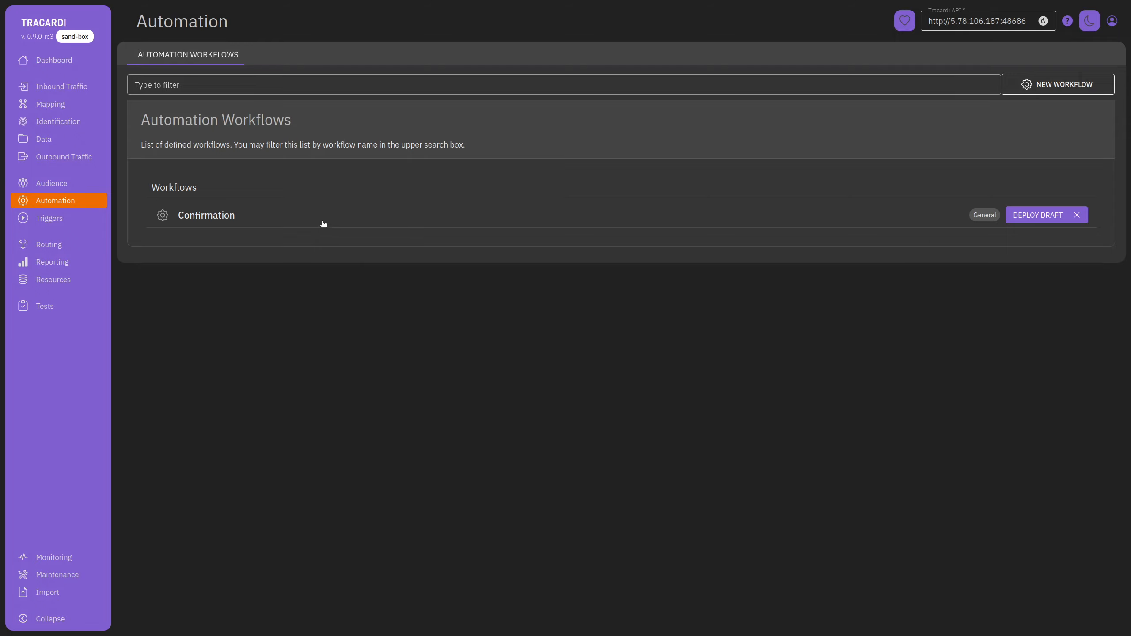
click(324, 224)
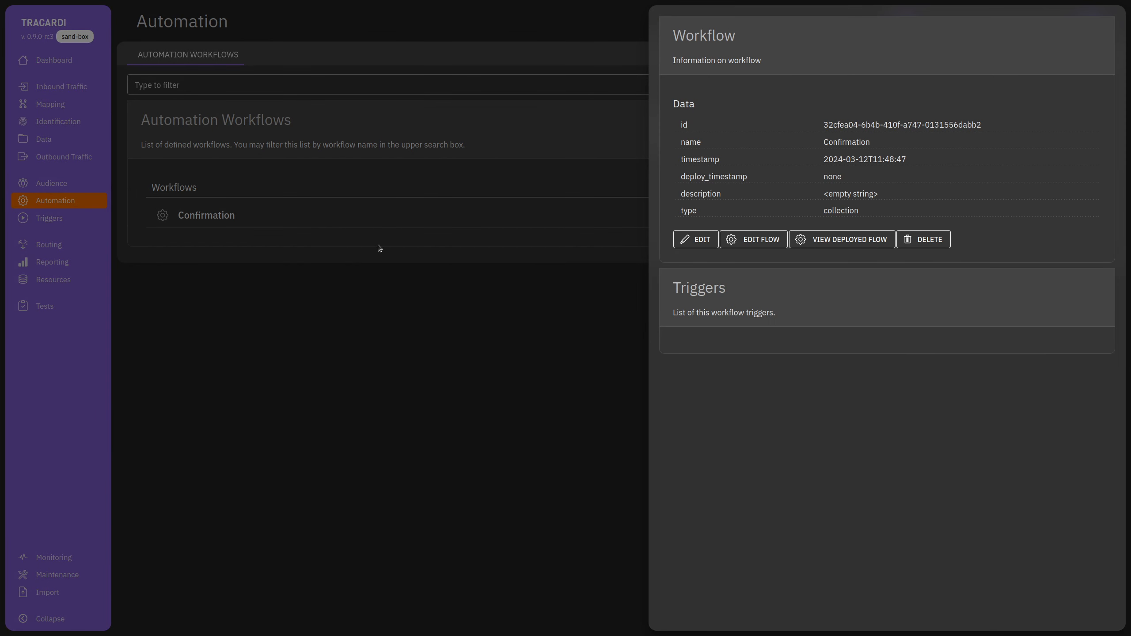
click(776, 246)
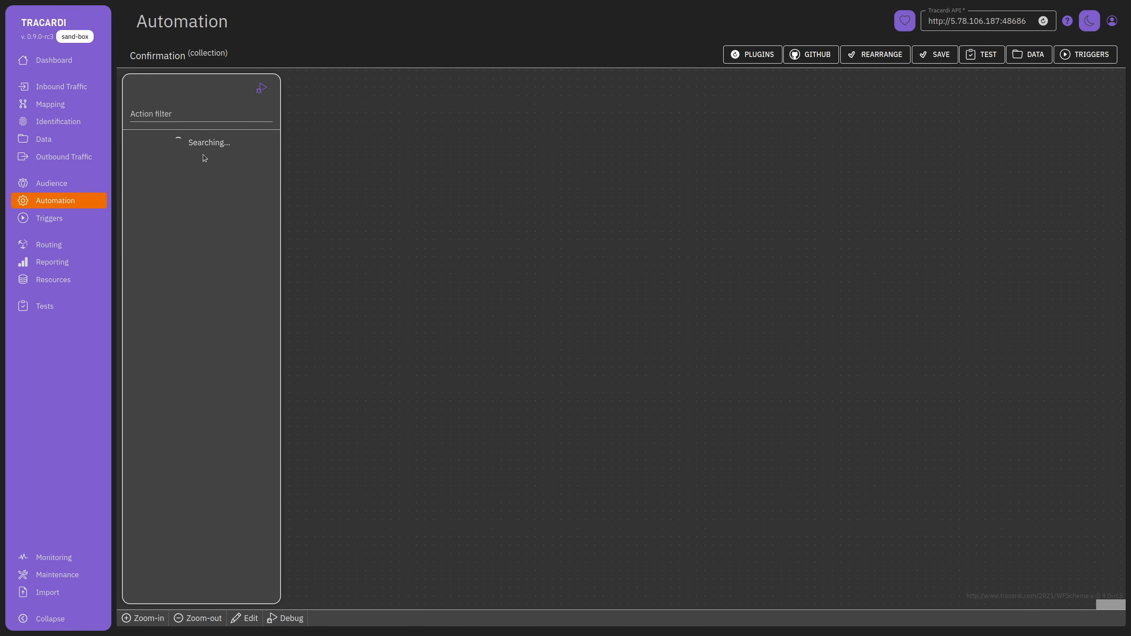
Place a Start node and a twilio Send SMS action, connect them, and select Send SMS.
scroll(178, 352, down, 20)
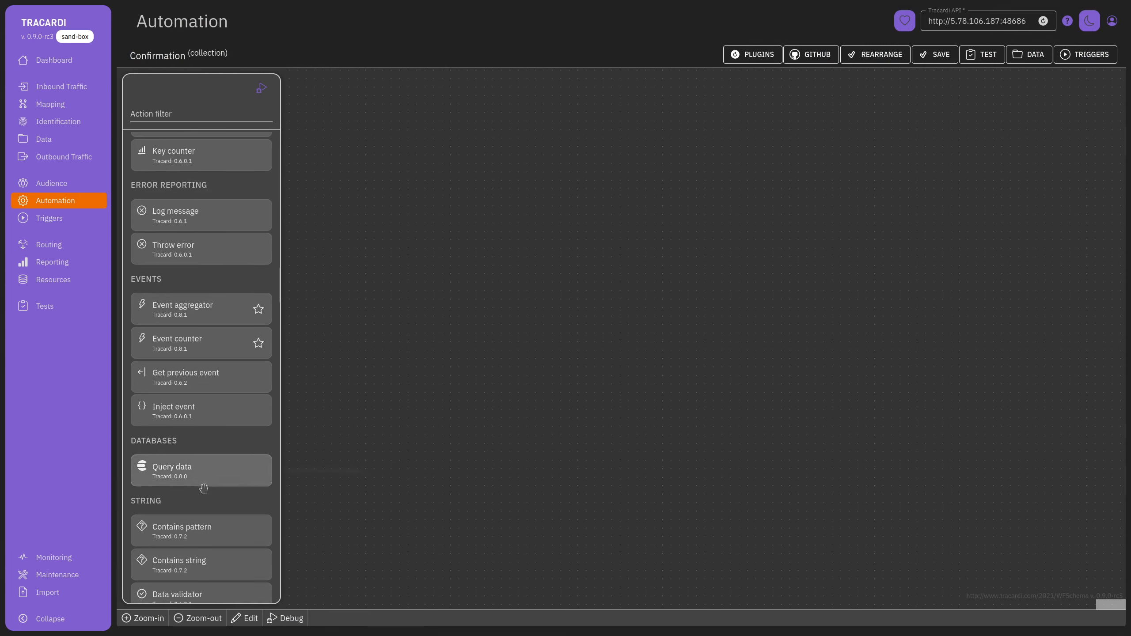
scroll(204, 490, down, 15)
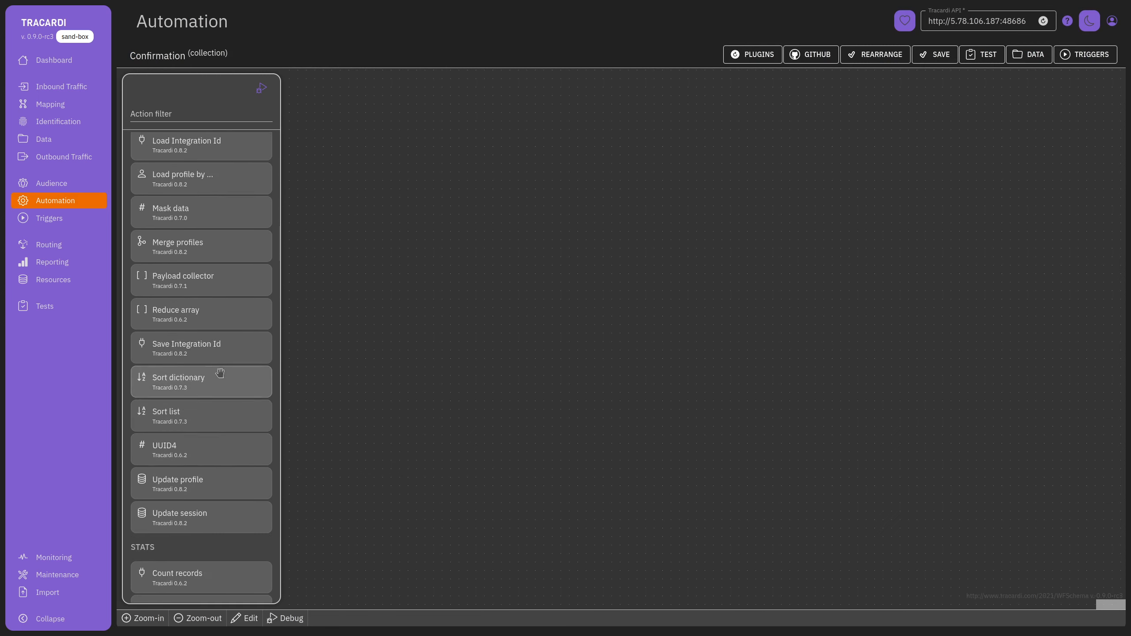
scroll(212, 341, up, 2)
click(193, 115)
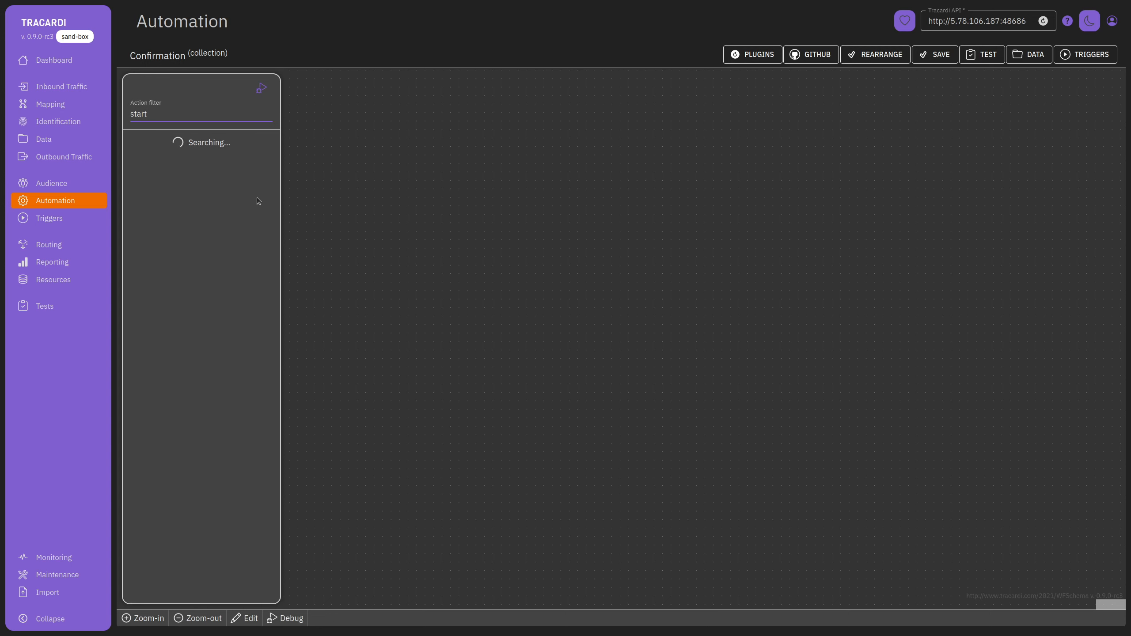
drag(249, 236, 560, 183)
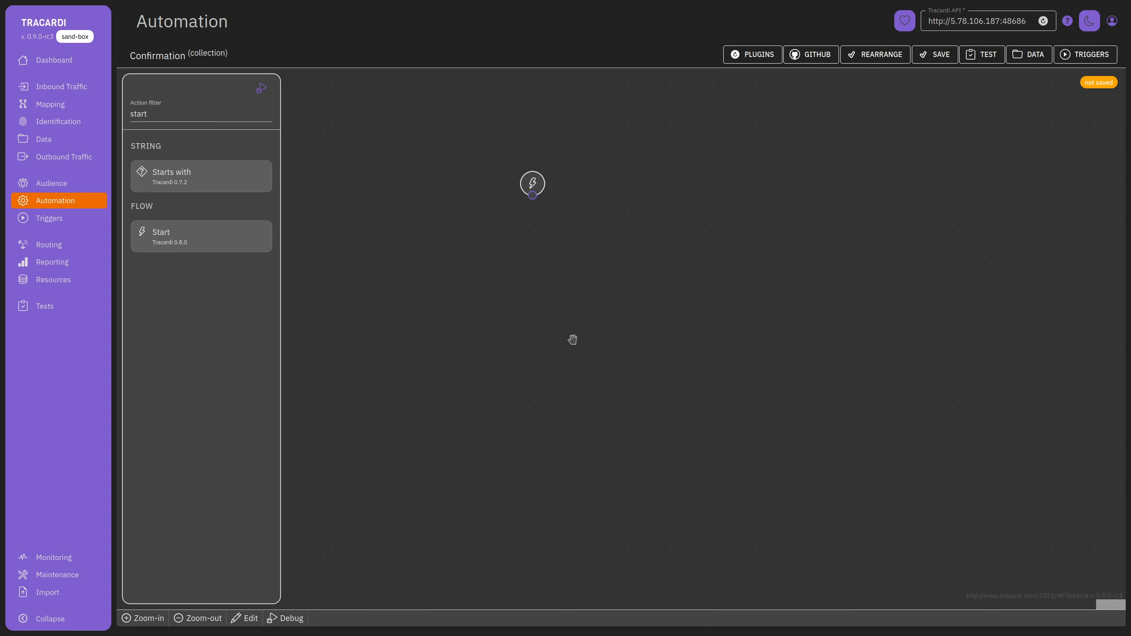
double_click(167, 114)
text(sms)
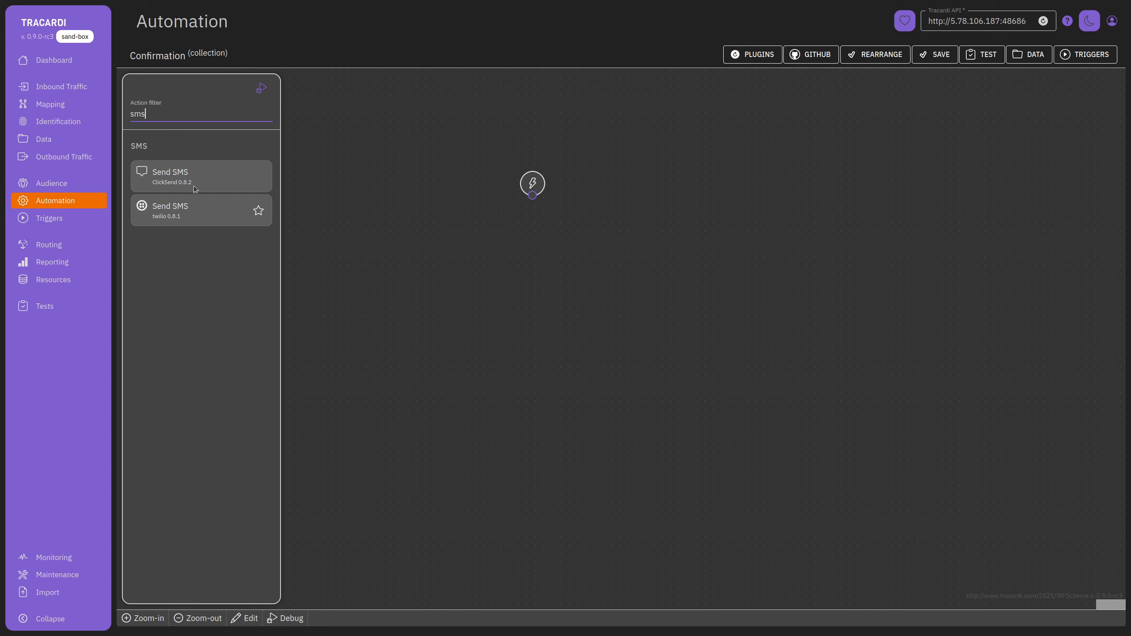
drag(176, 213, 507, 254)
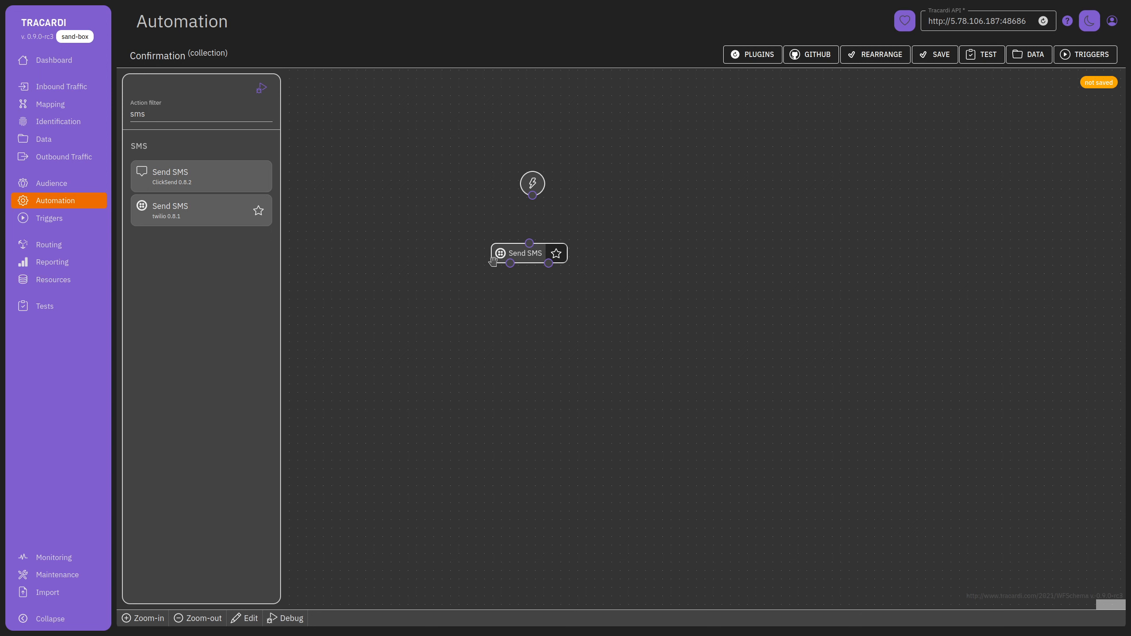
mouse_move(532, 195)
mouse_down()
mouse_move(528, 243)
mouse_move(511, 248)
mouse_up()
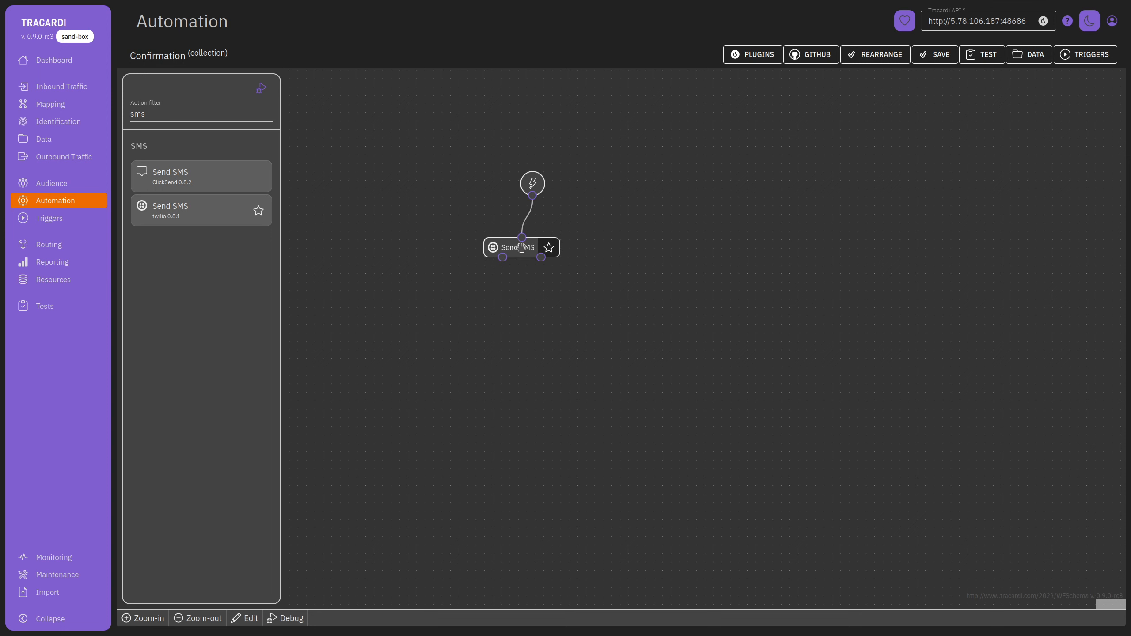
click(512, 247)
From the Send SMS node, start a new resource of type Twilio.
click(870, 233)
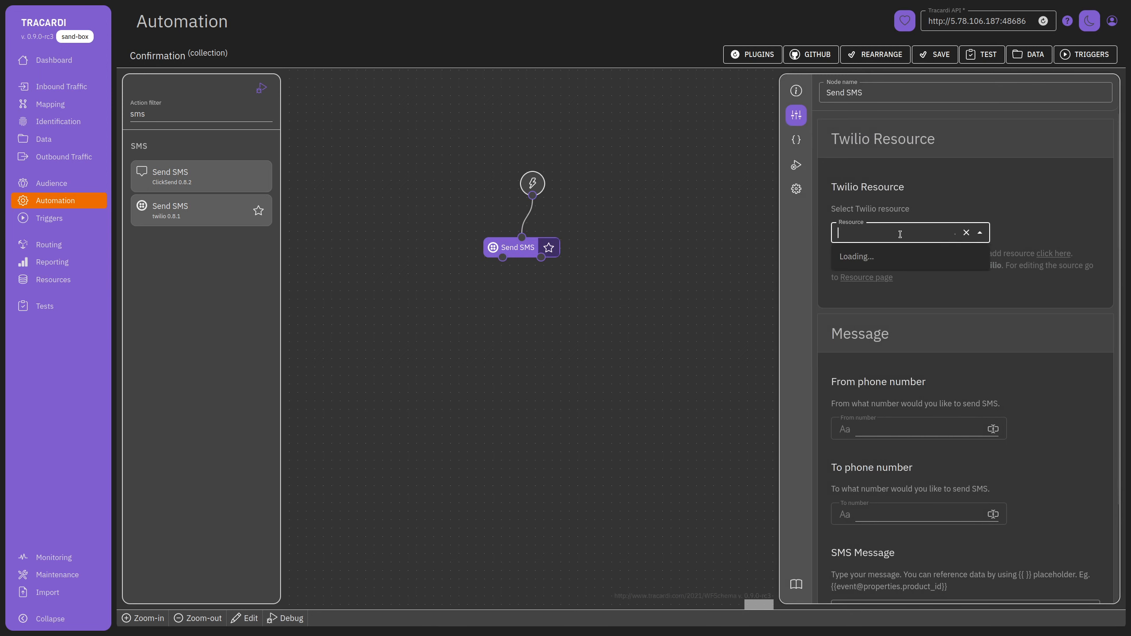
click(890, 267)
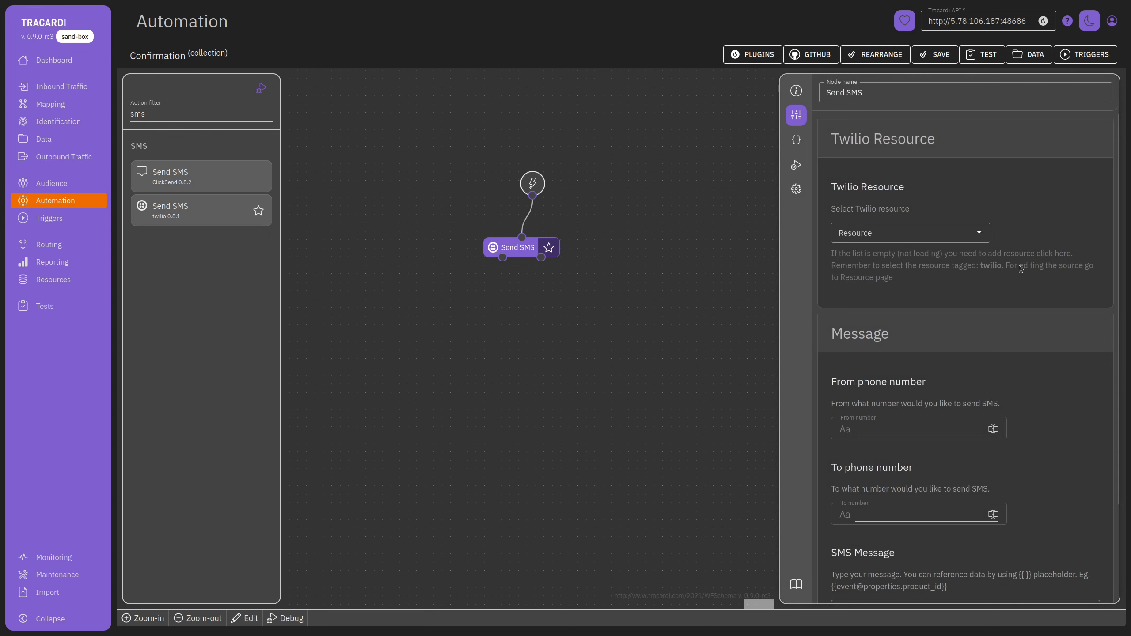
click(1053, 253)
scroll(957, 312, down, 3)
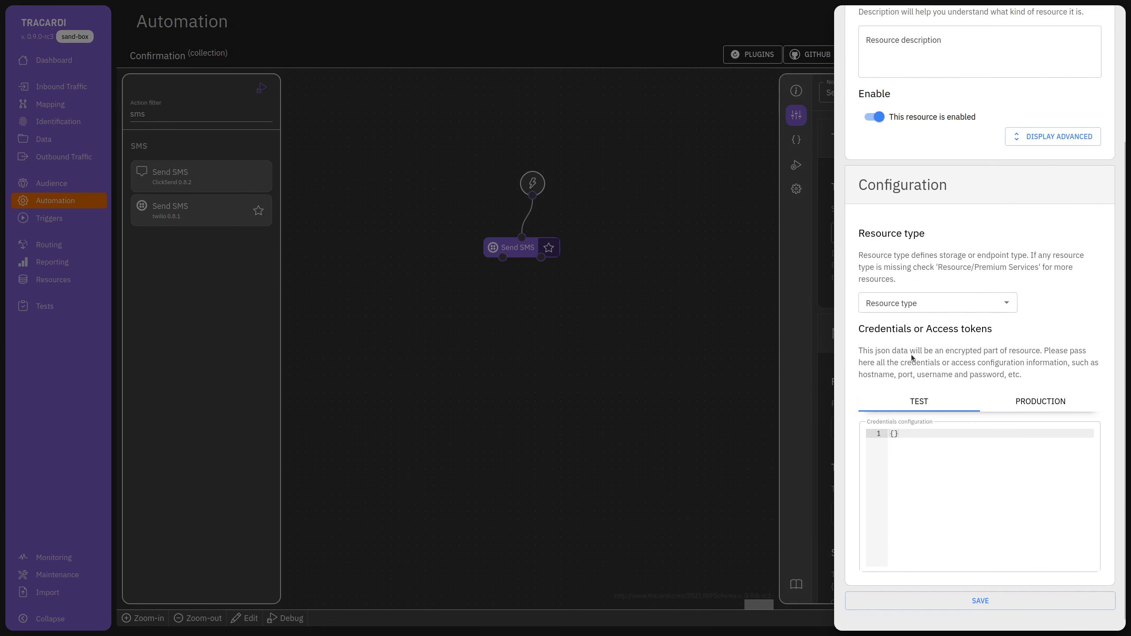
click(930, 304)
text(Twi)
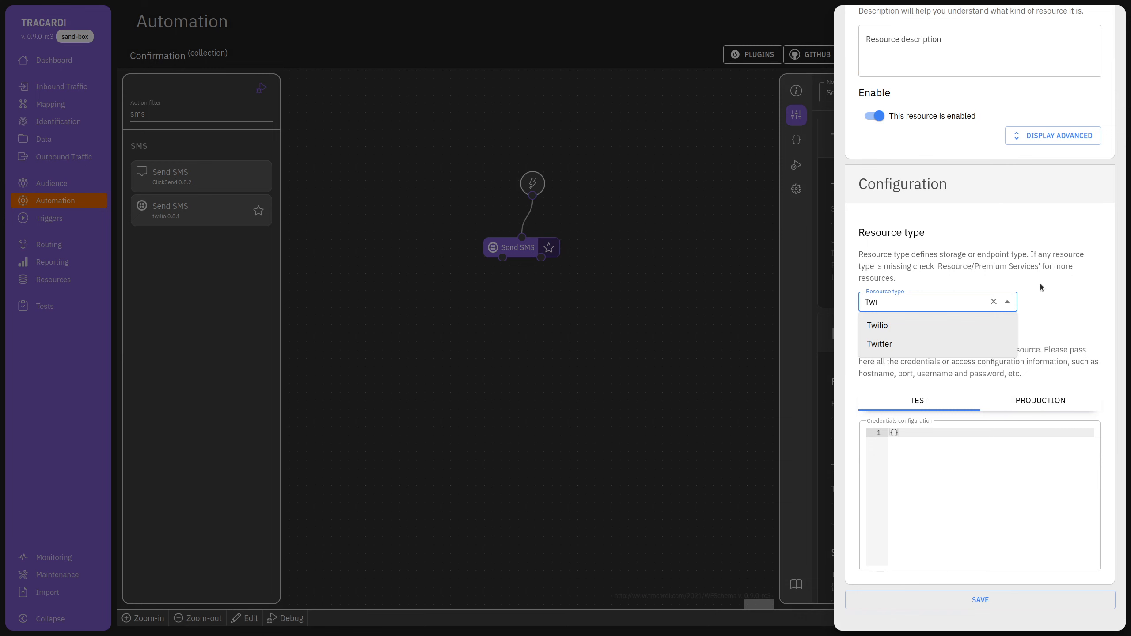
click(935, 326)
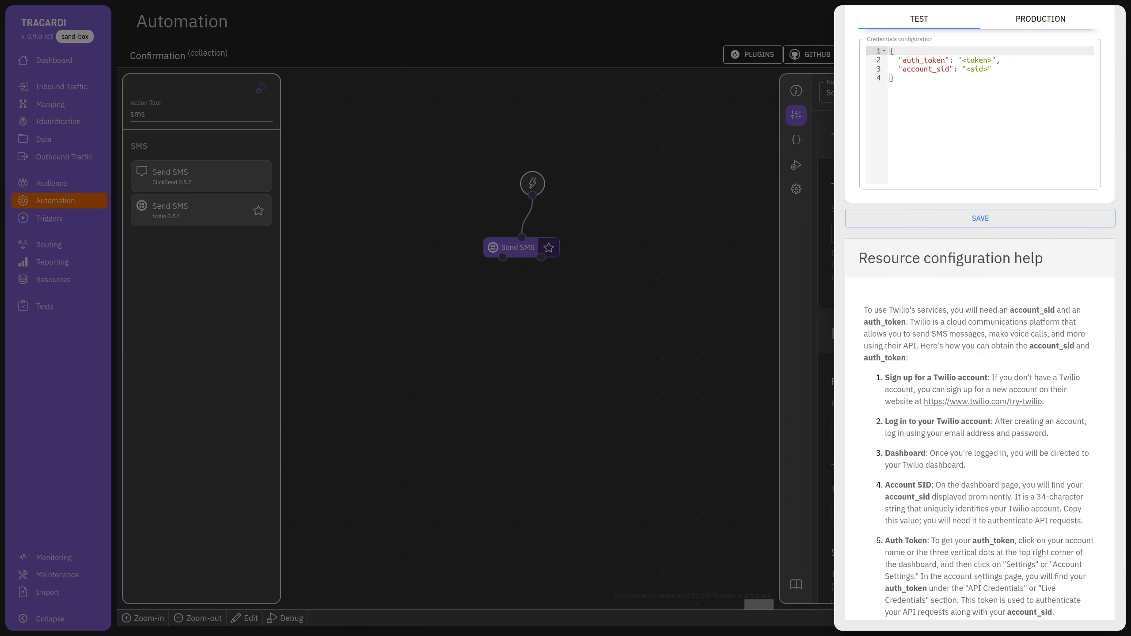
Name the resource 'Twilio', save it, and select it as the node's resource.
scroll(1014, 318, down, 5)
scroll(1014, 317, up, 3)
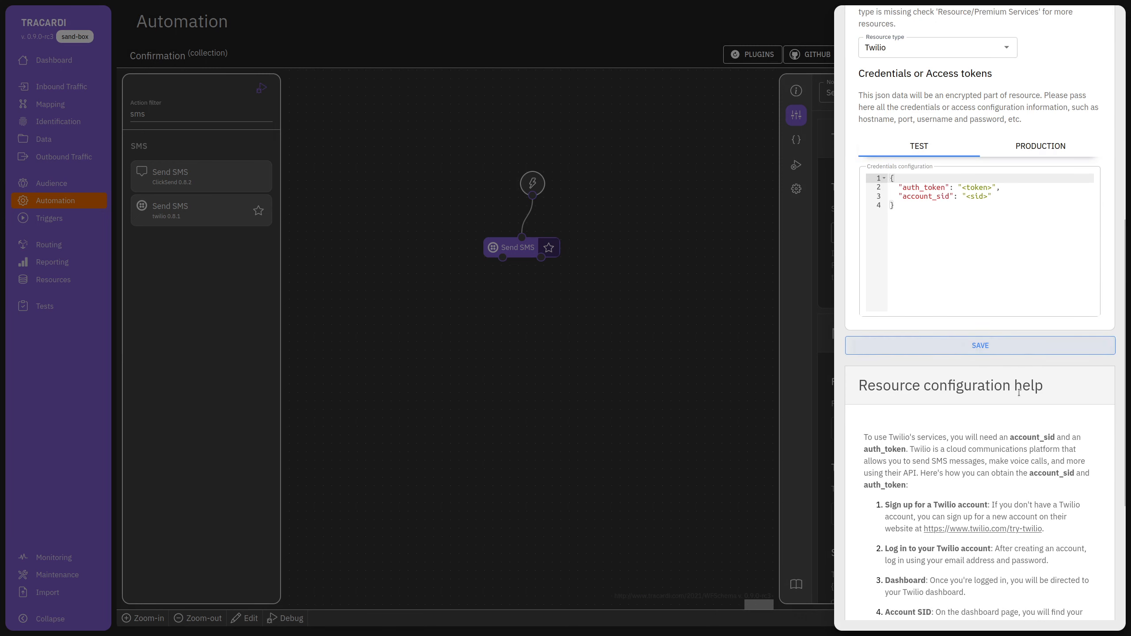
scroll(977, 329, up, 8)
click(892, 128)
text(Twilio)
scroll(923, 582, down, 10)
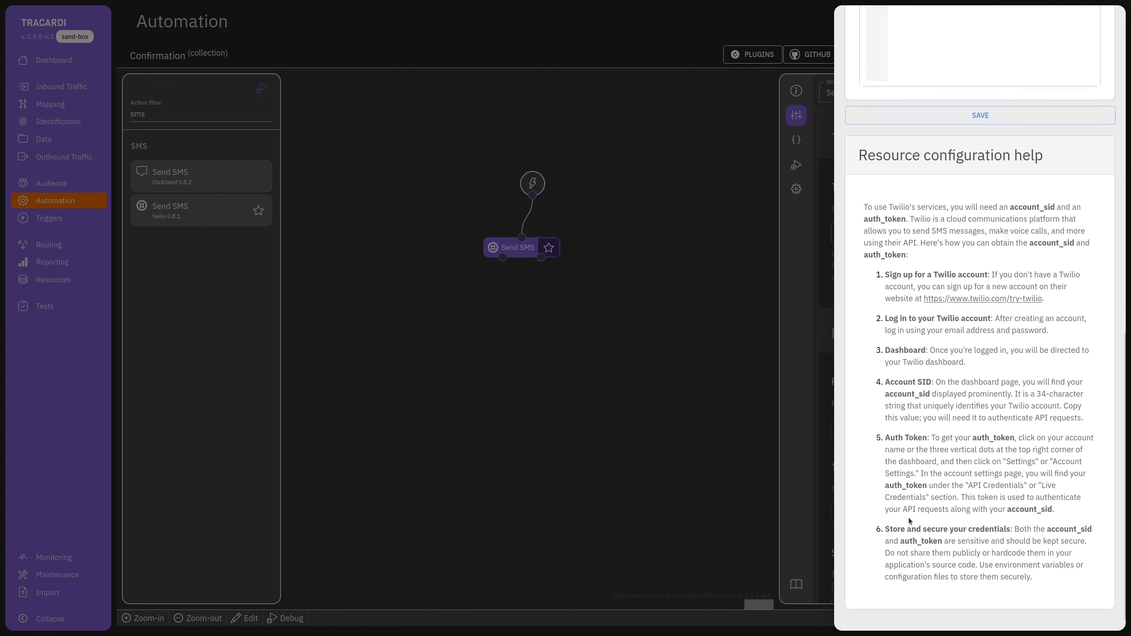
scroll(977, 291, up, 7)
click(997, 432)
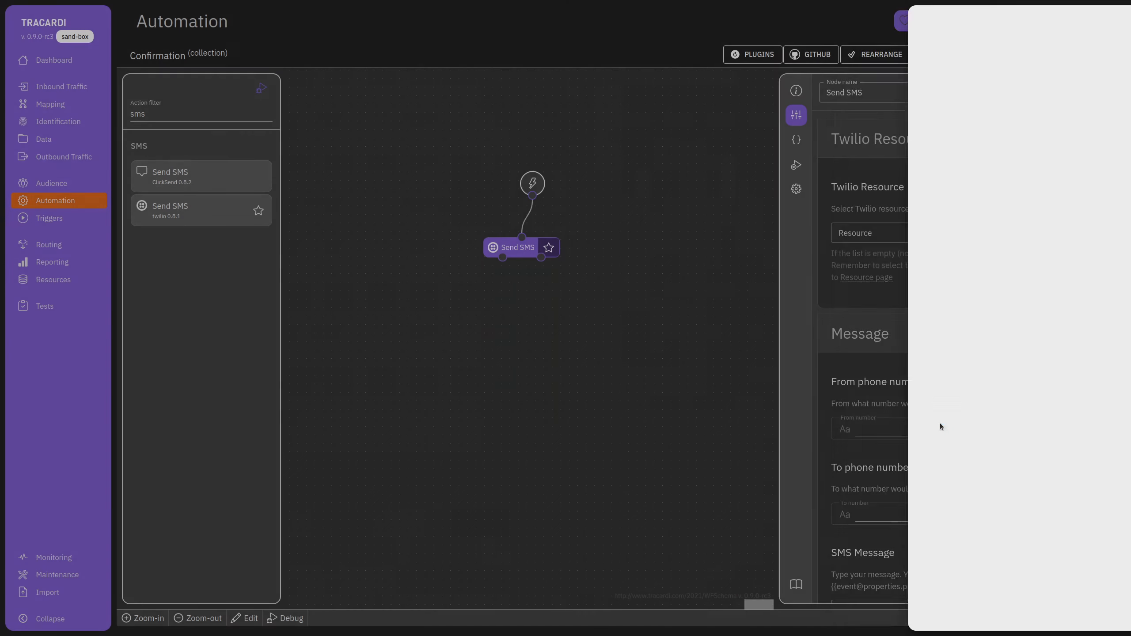
click(897, 224)
click(899, 255)
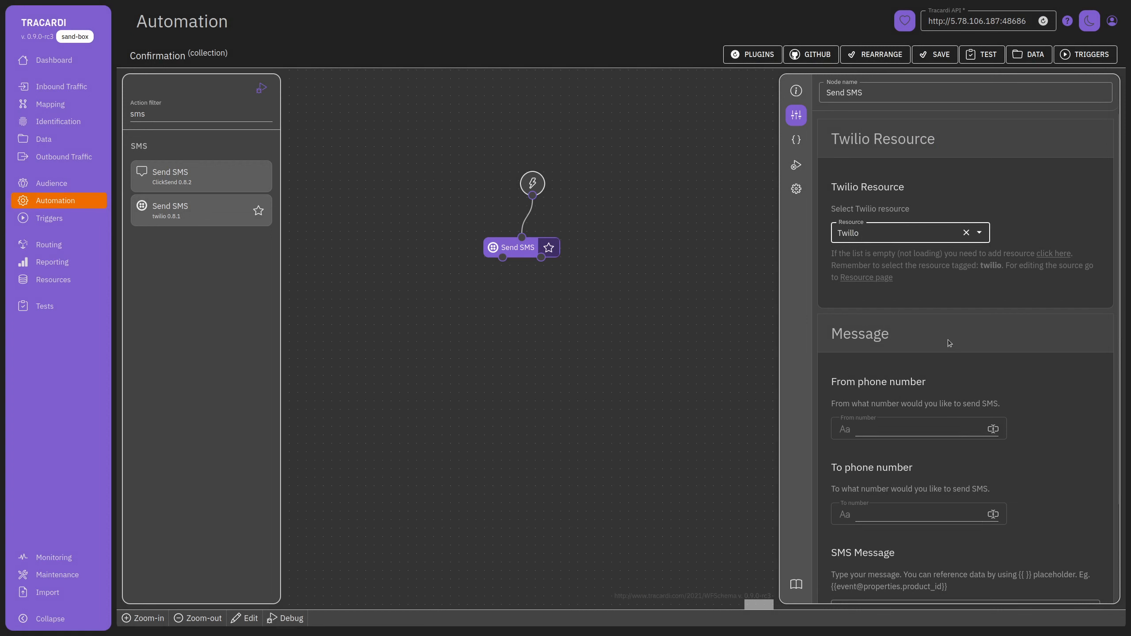
Enter a fixed sender phone number as plain text in the From number field.
click(882, 428)
click(845, 429)
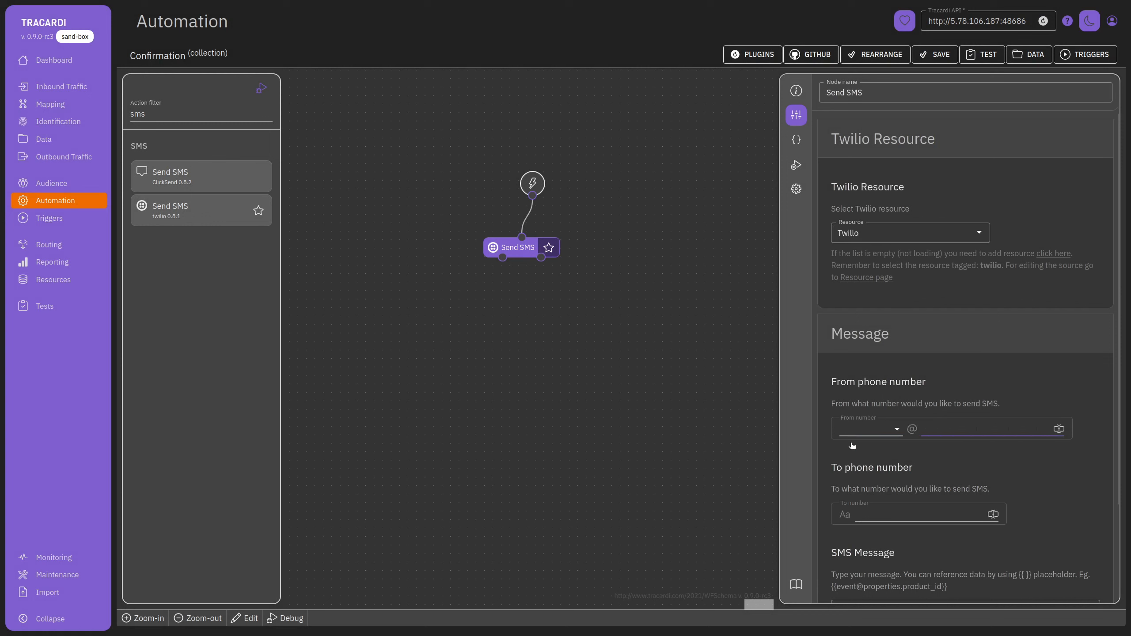
click(879, 433)
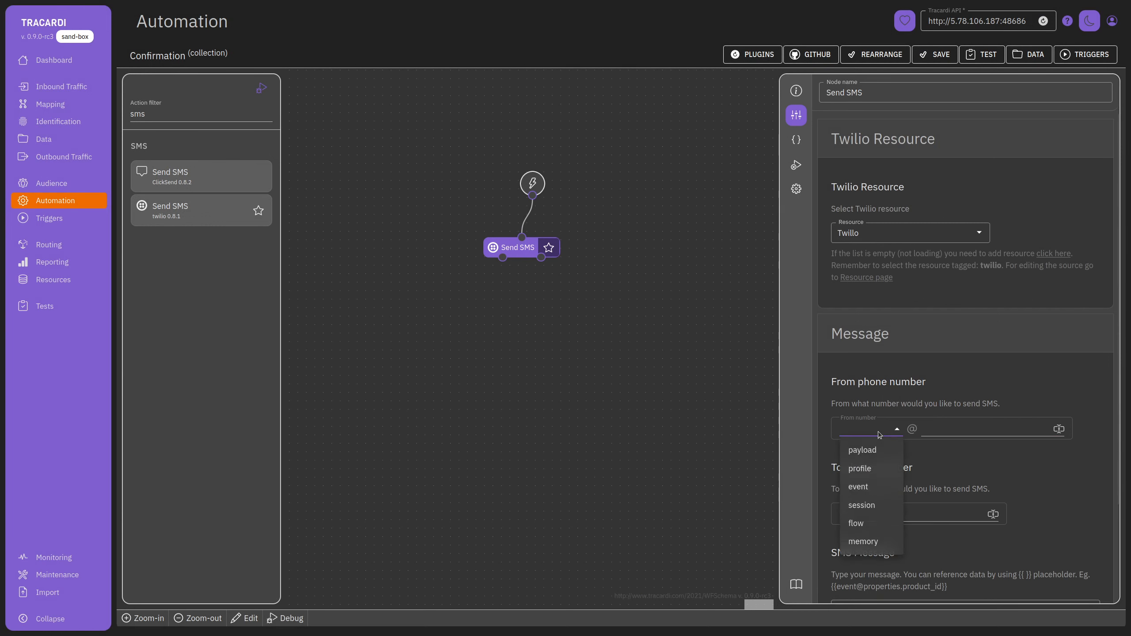
click(859, 468)
click(928, 433)
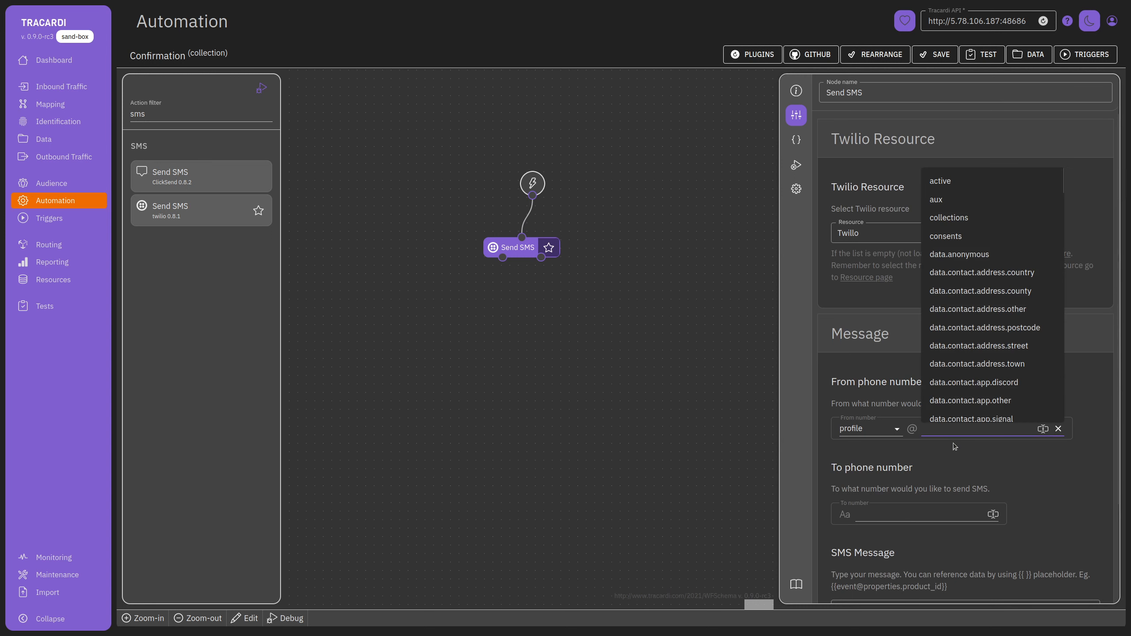
text(pr)
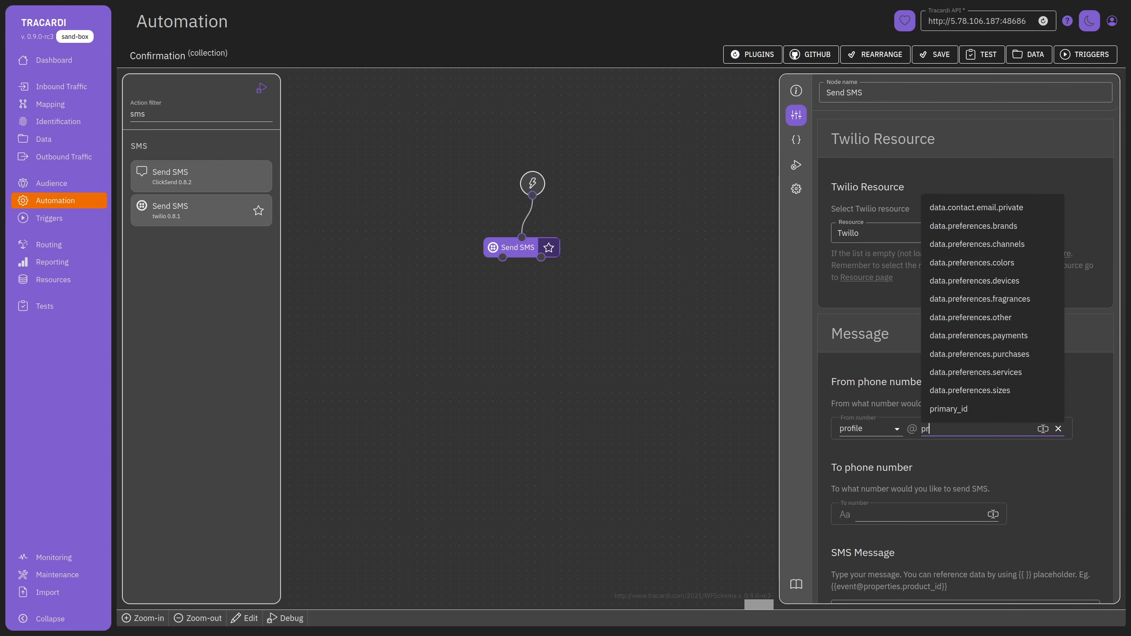
text(ofi)
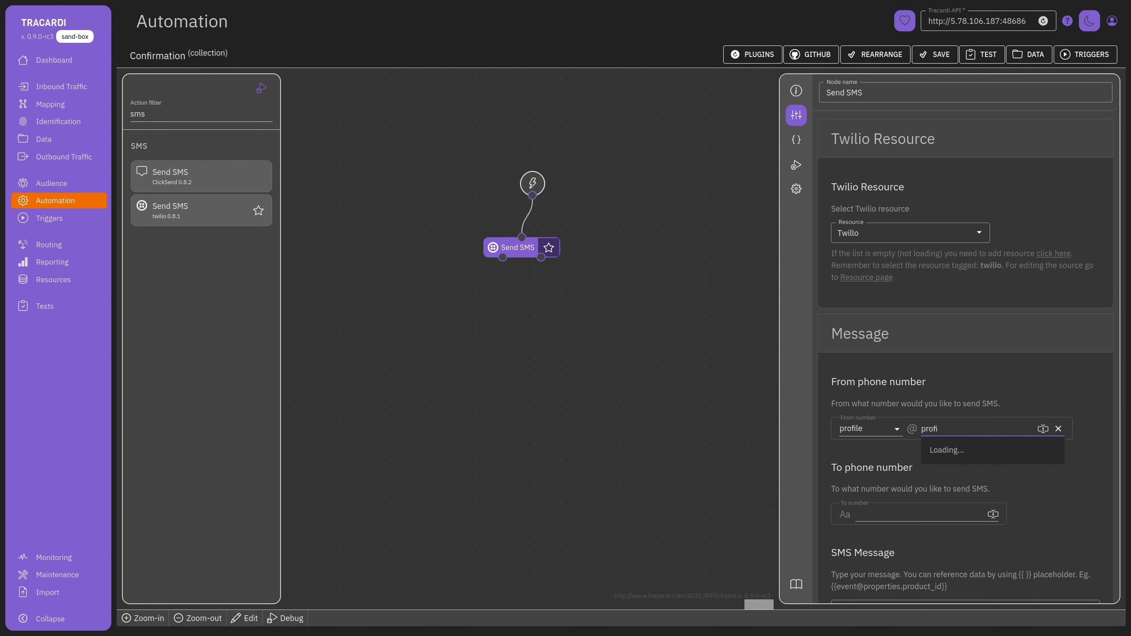
key(BackSpace)
key(BackSpace)
text(ho)
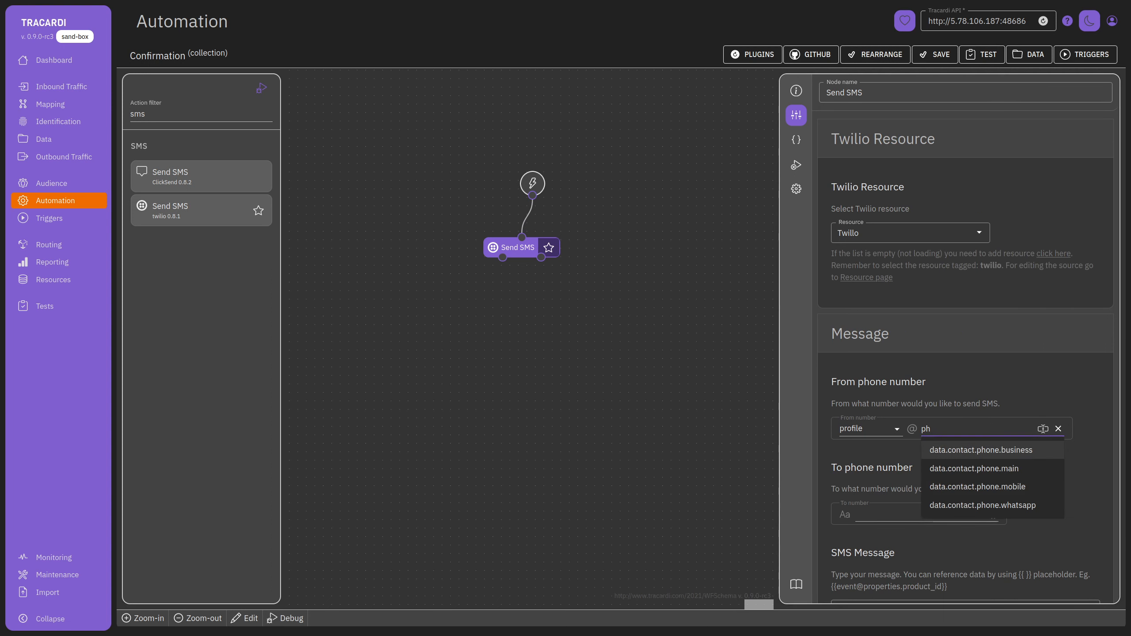
click(1009, 480)
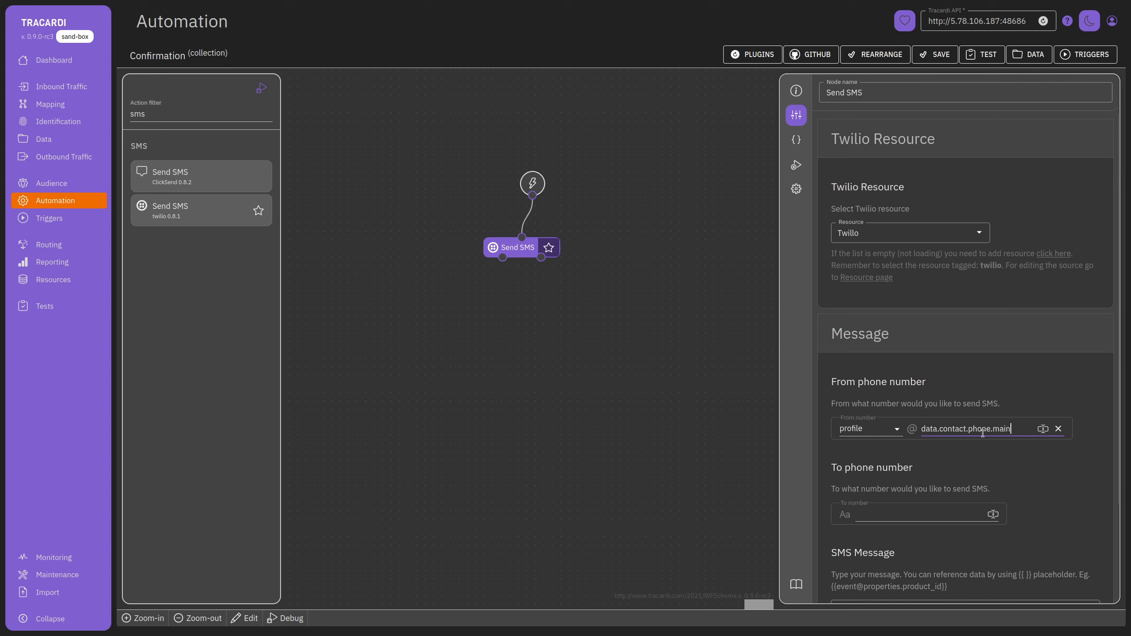
click(912, 429)
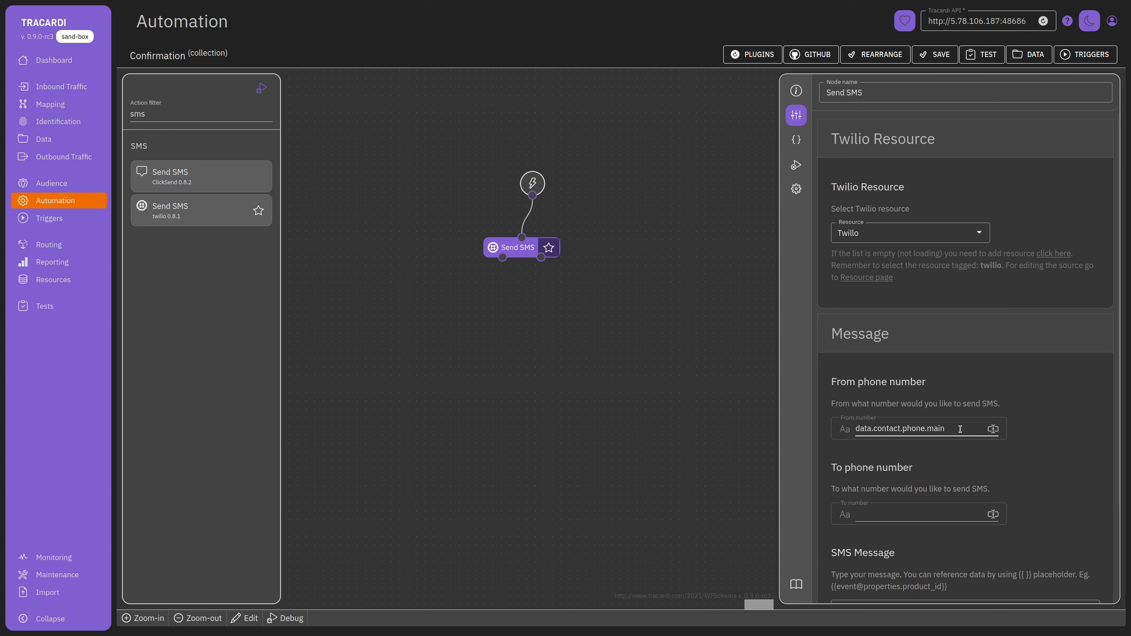
drag(960, 429, 794, 426)
text(ssss)
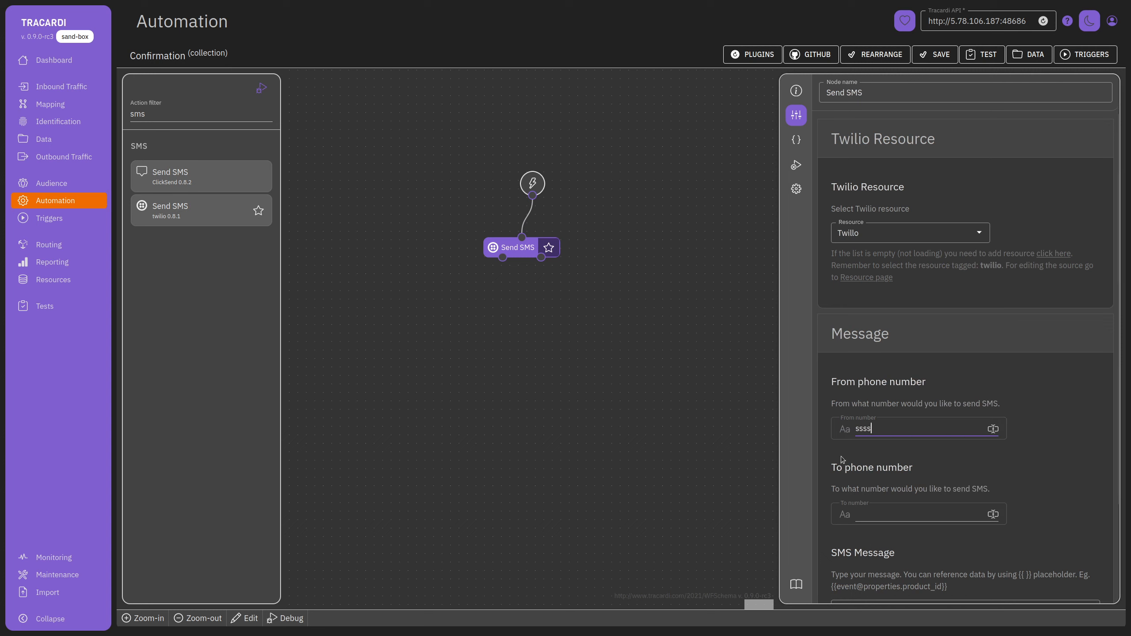
scroll(880, 484, down, 3)
key(ctrl+a)
text(21412434)
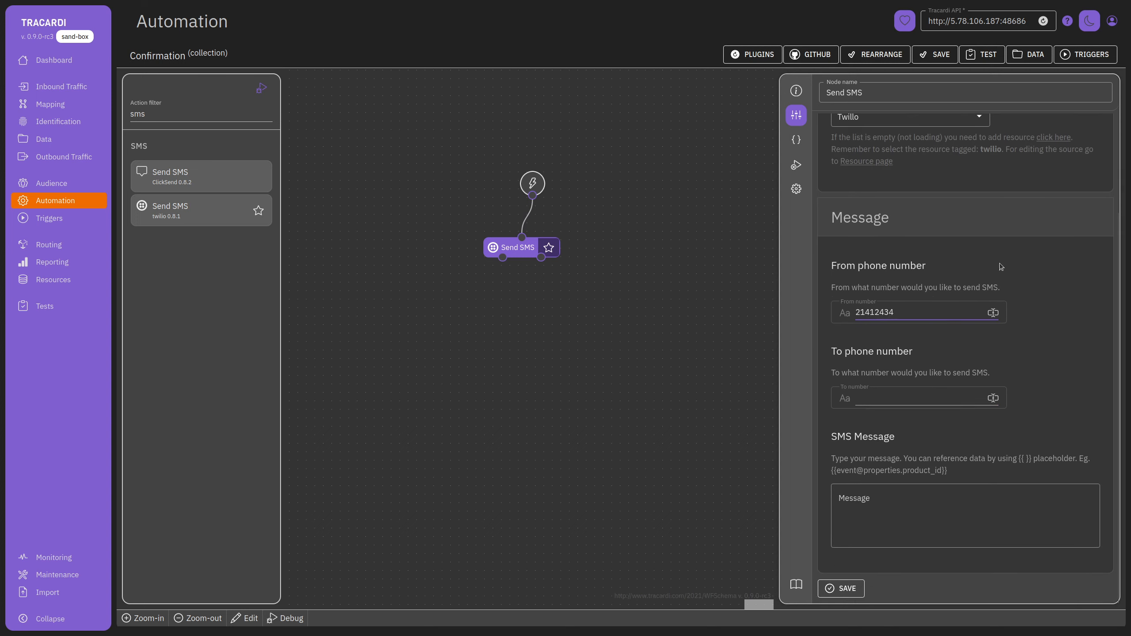
Set the recipient number to the profile field data.contact.phone.main.
click(845, 398)
click(871, 401)
click(875, 420)
click(870, 398)
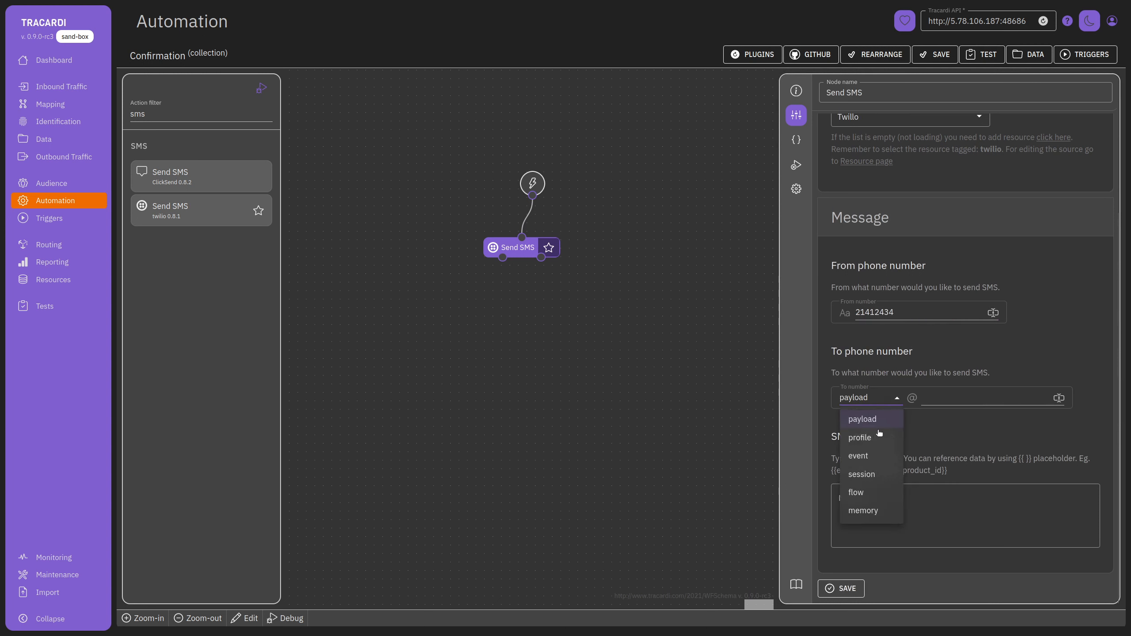
click(888, 438)
click(935, 401)
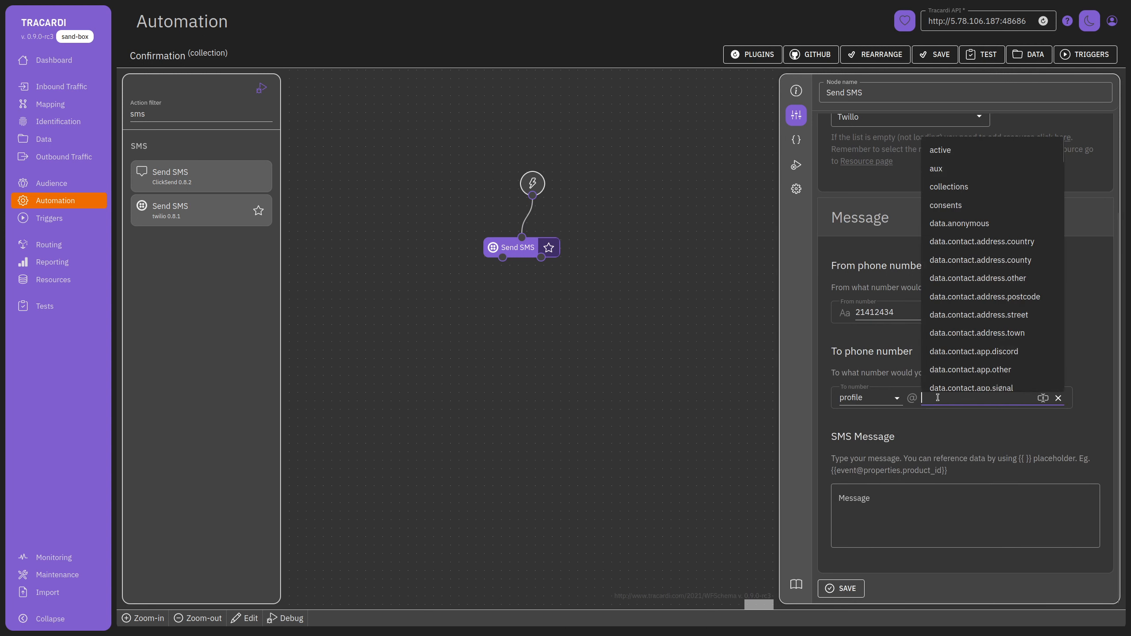
text(pho)
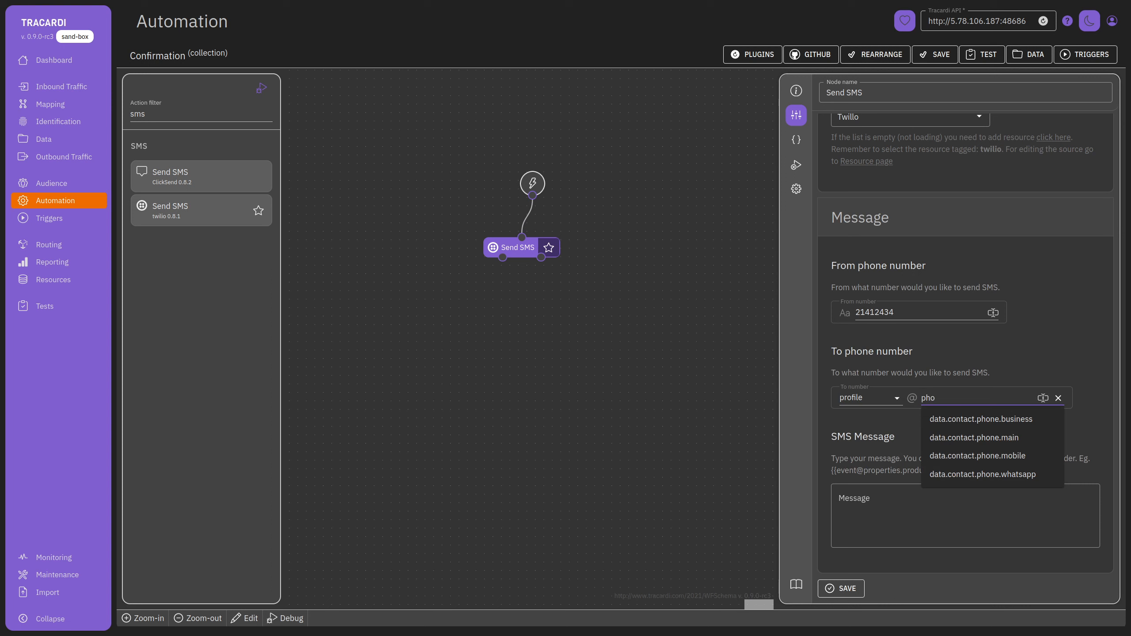
click(1011, 437)
click(882, 503)
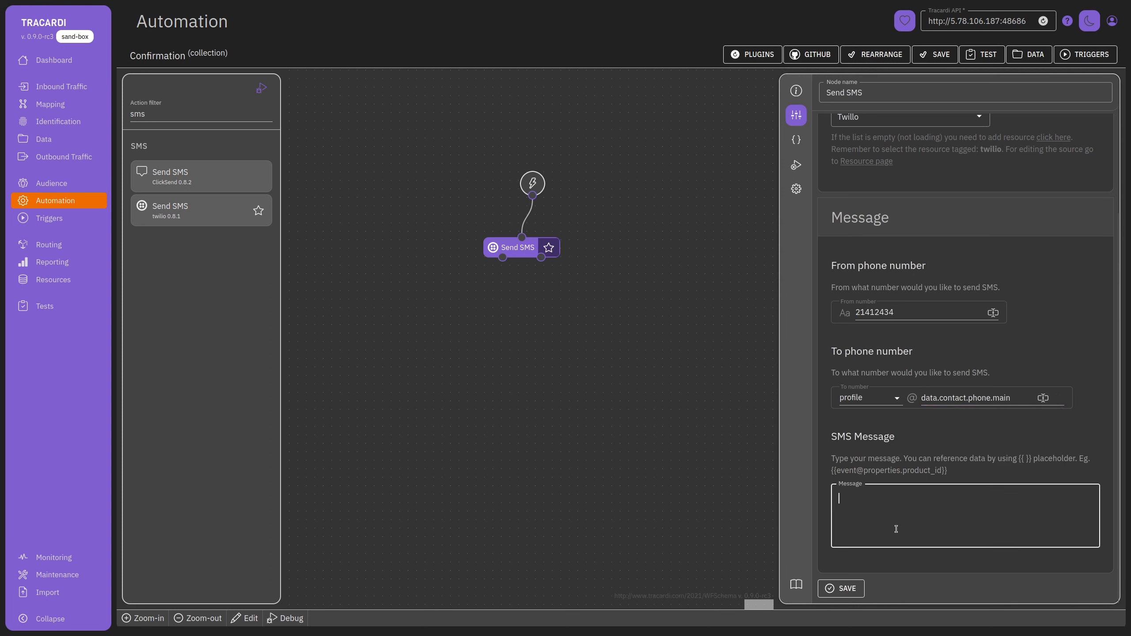
text(sdasdas {{profile@)
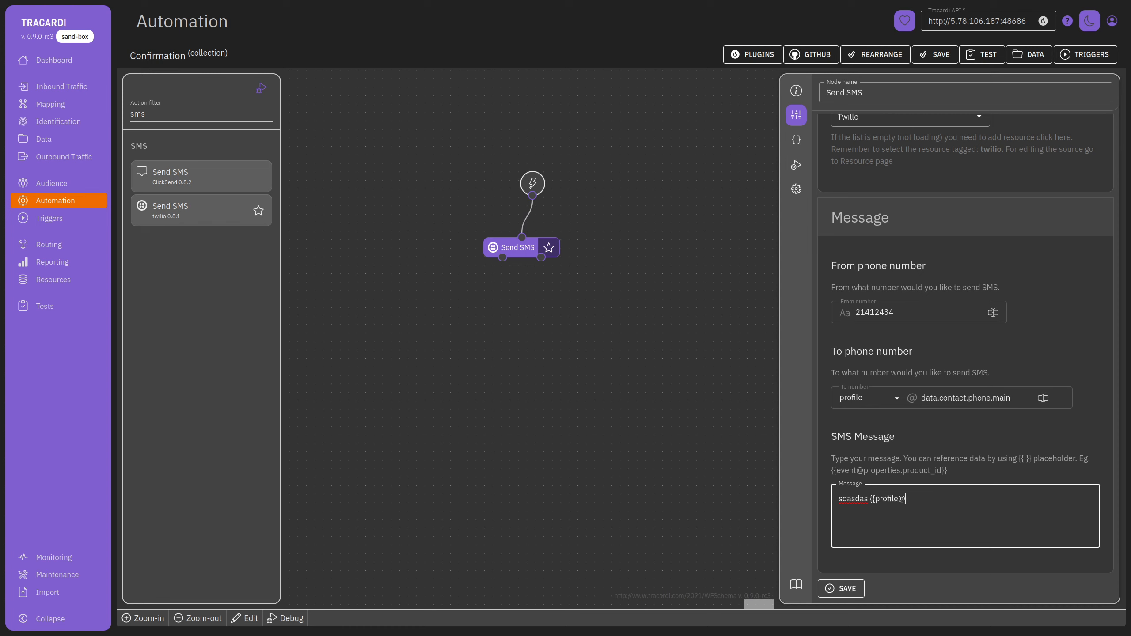
text(pii.firstname}})
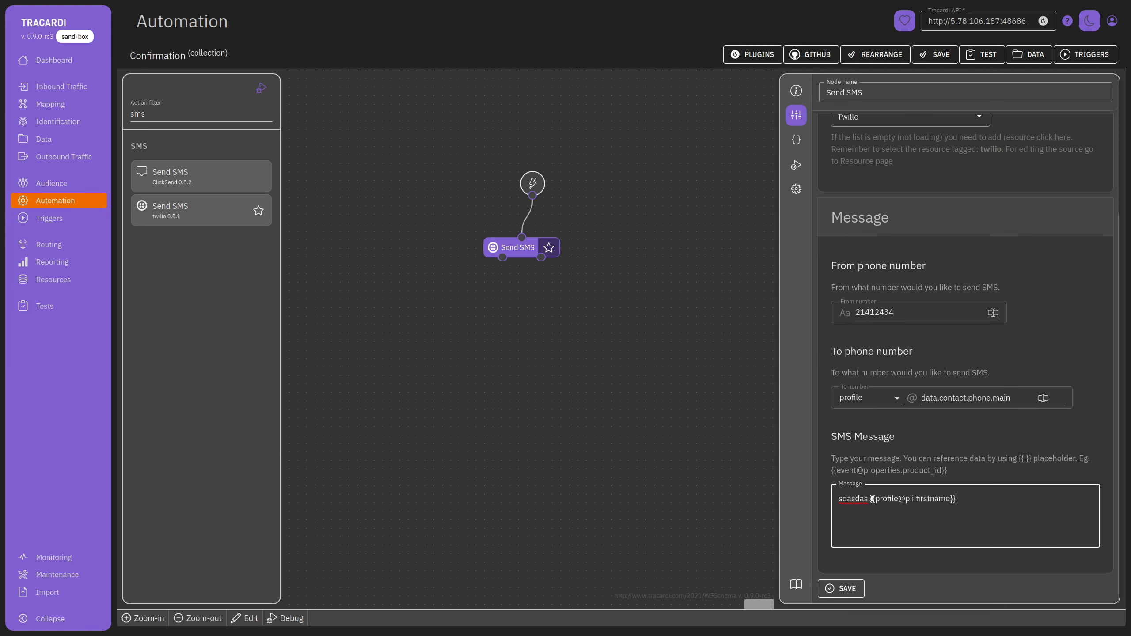
scroll(891, 277, up, 3)
scroll(904, 366, down, 3)
click(628, 375)
Filter actions for 'ap' and add a Remote API call node to the canvas.
click(177, 115)
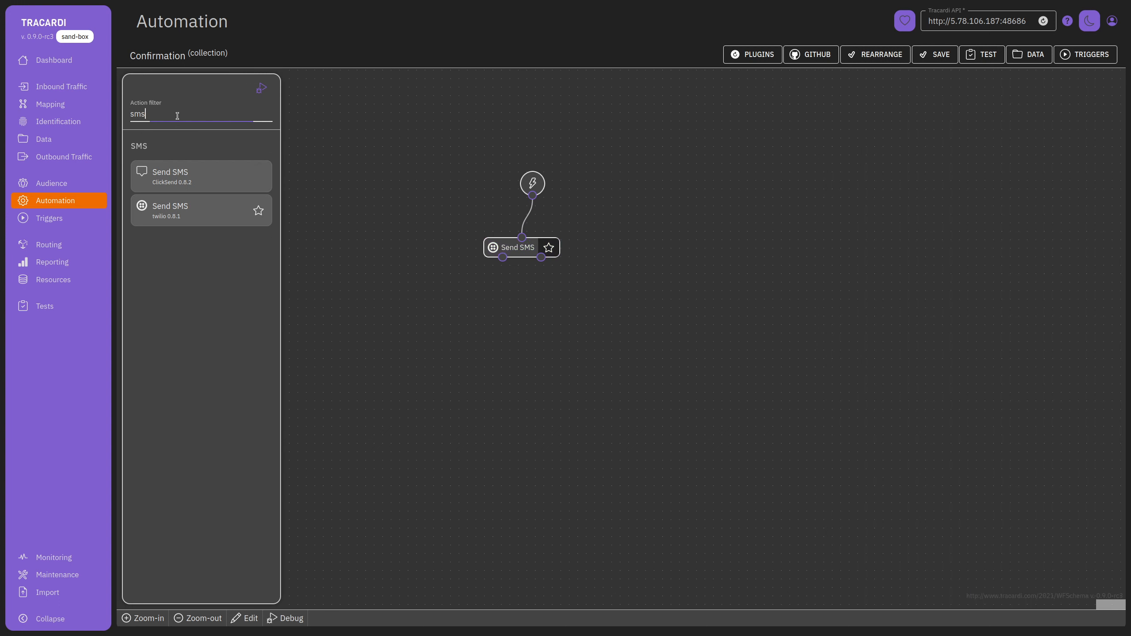
key(ctrl+a)
text(ap)
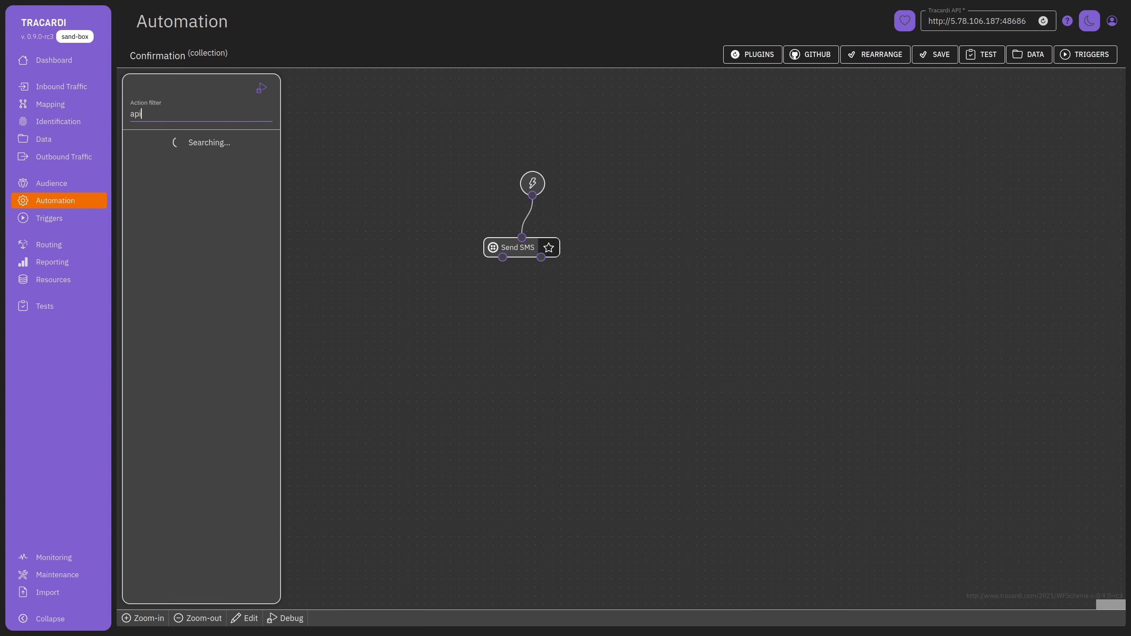
drag(200, 177, 606, 251)
click(606, 250)
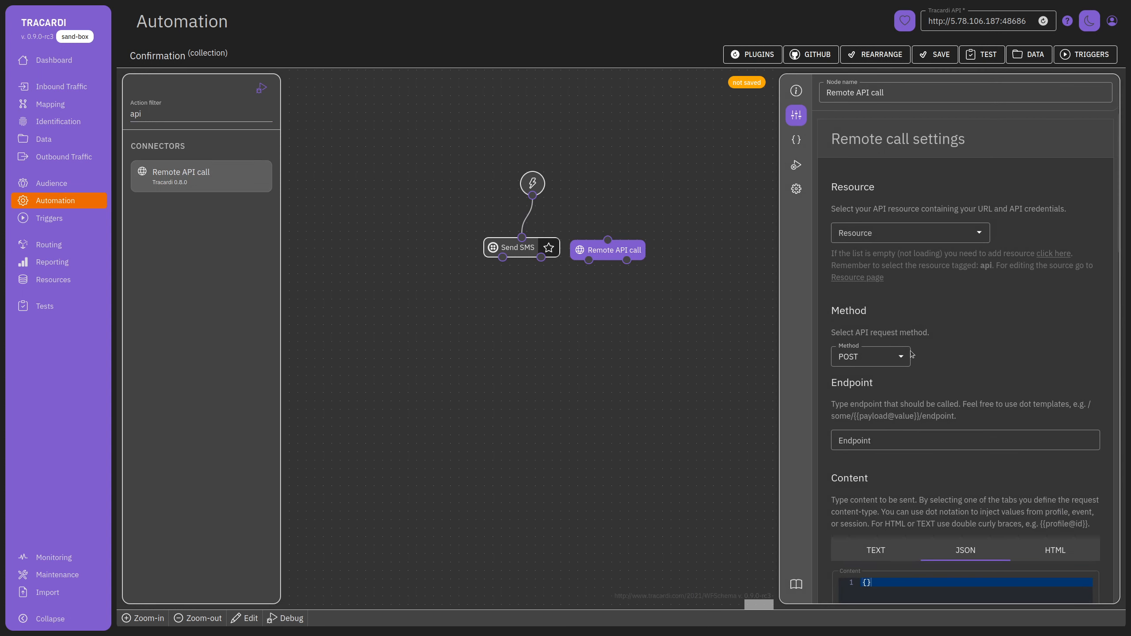
Look over the Remote API call node's resource list and endpoint settings.
click(915, 233)
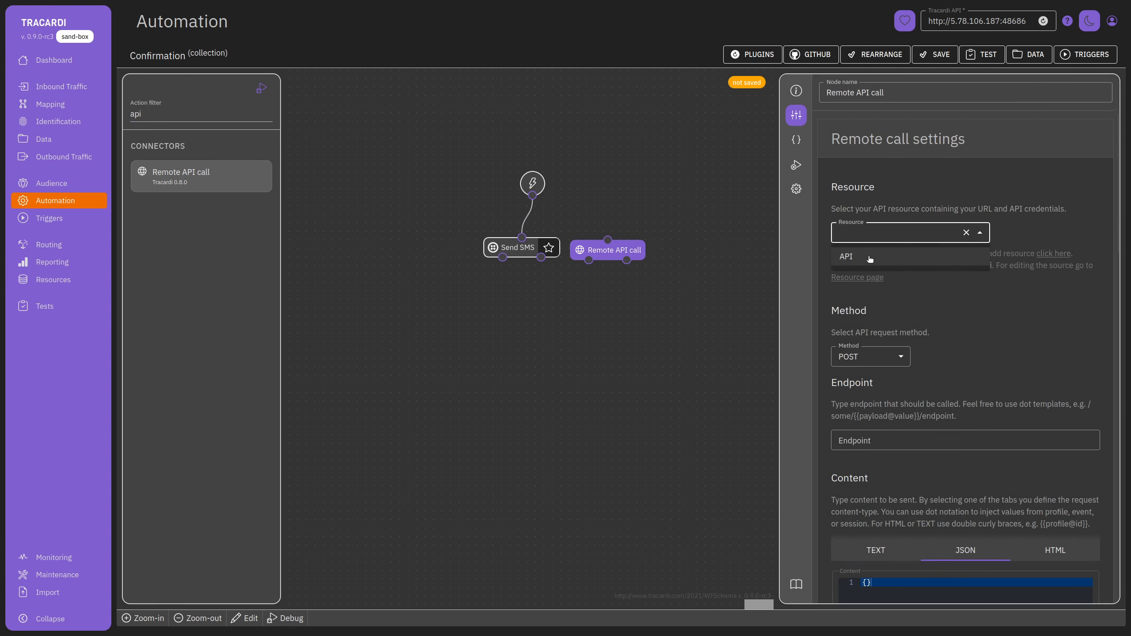
click(842, 259)
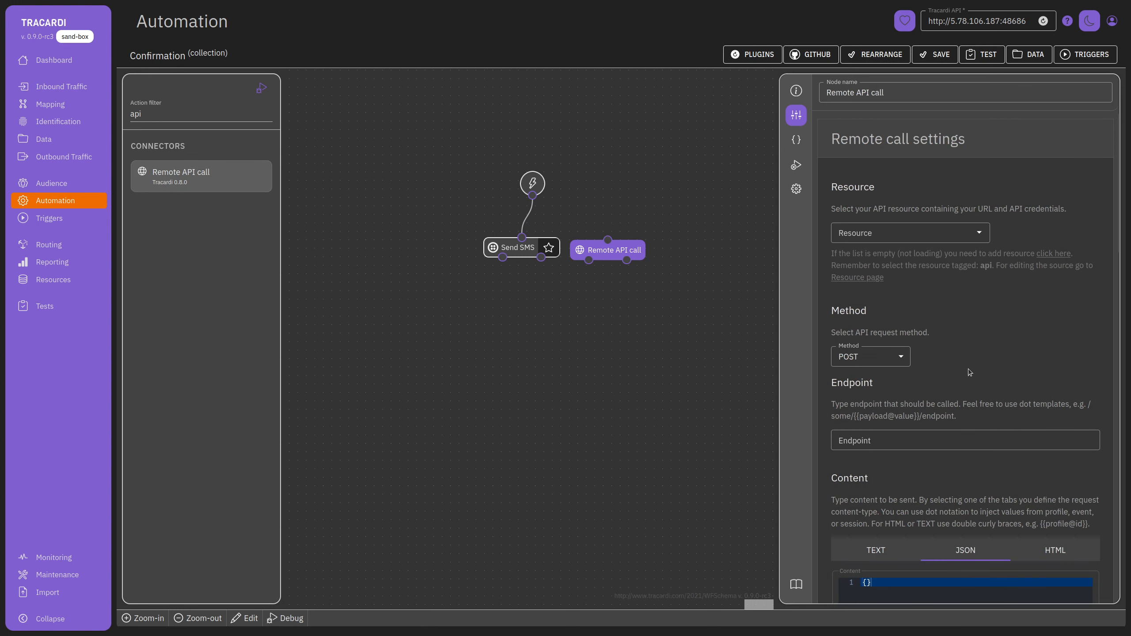
scroll(889, 441, down, 3)
click(890, 313)
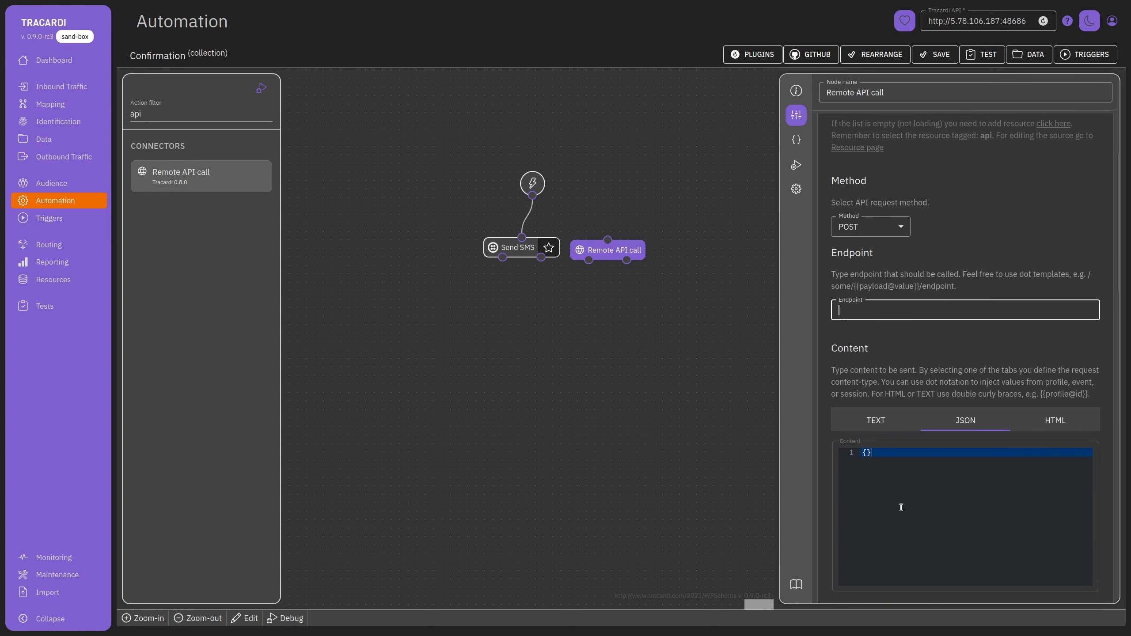
scroll(900, 507, down, 4)
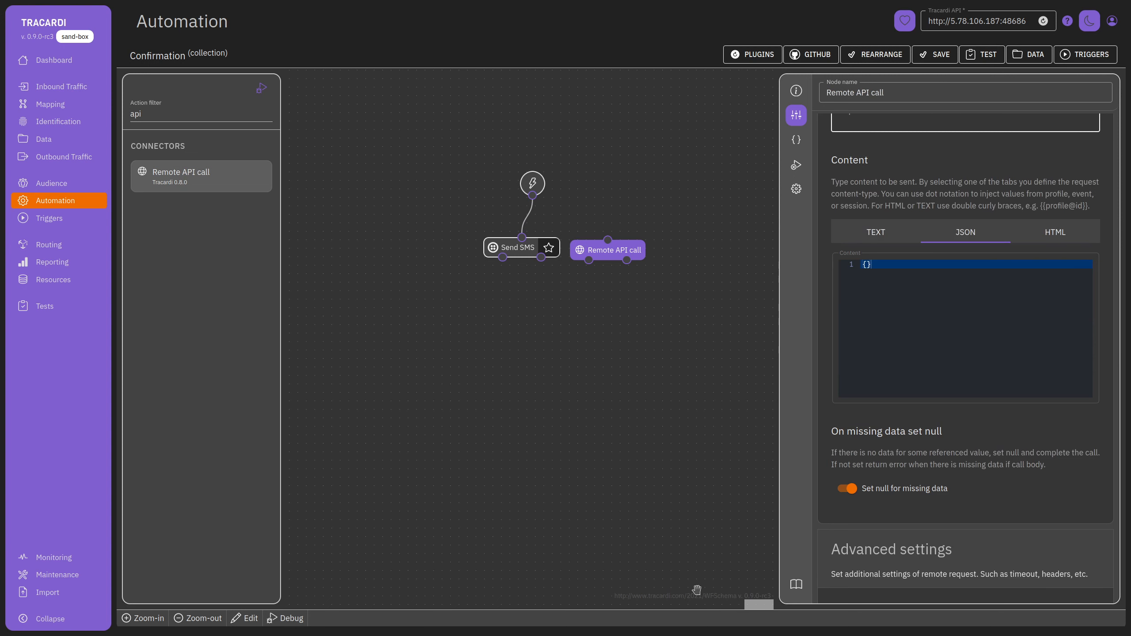
Delete the Send SMS node and connect Start to the Remote API call node.
click(526, 247)
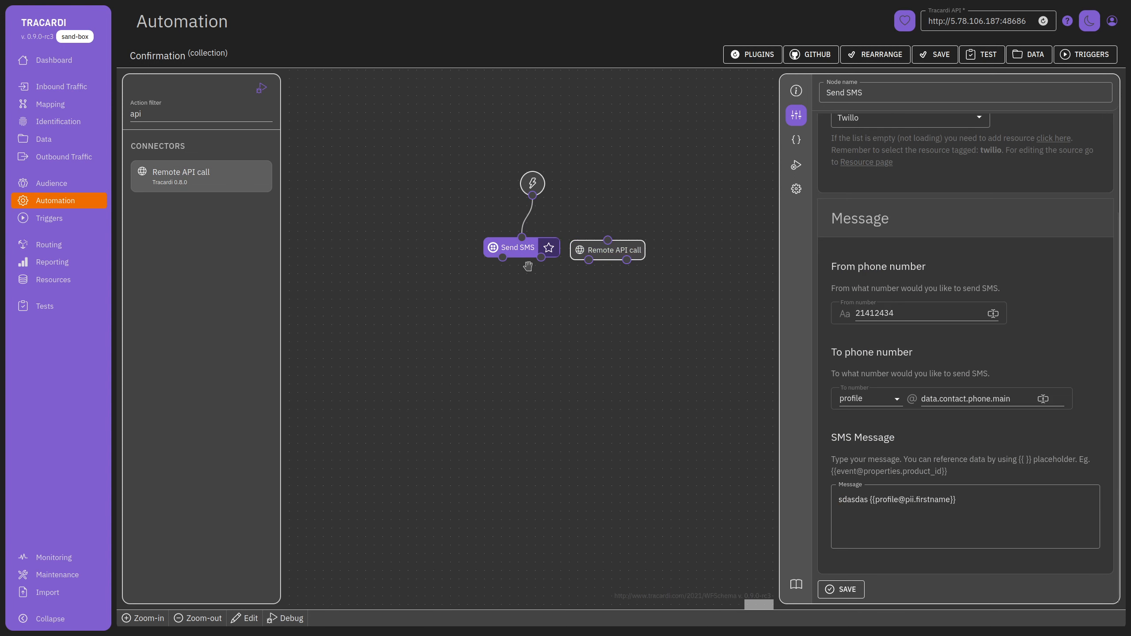
key(Delete)
drag(582, 247, 499, 246)
drag(532, 196, 538, 248)
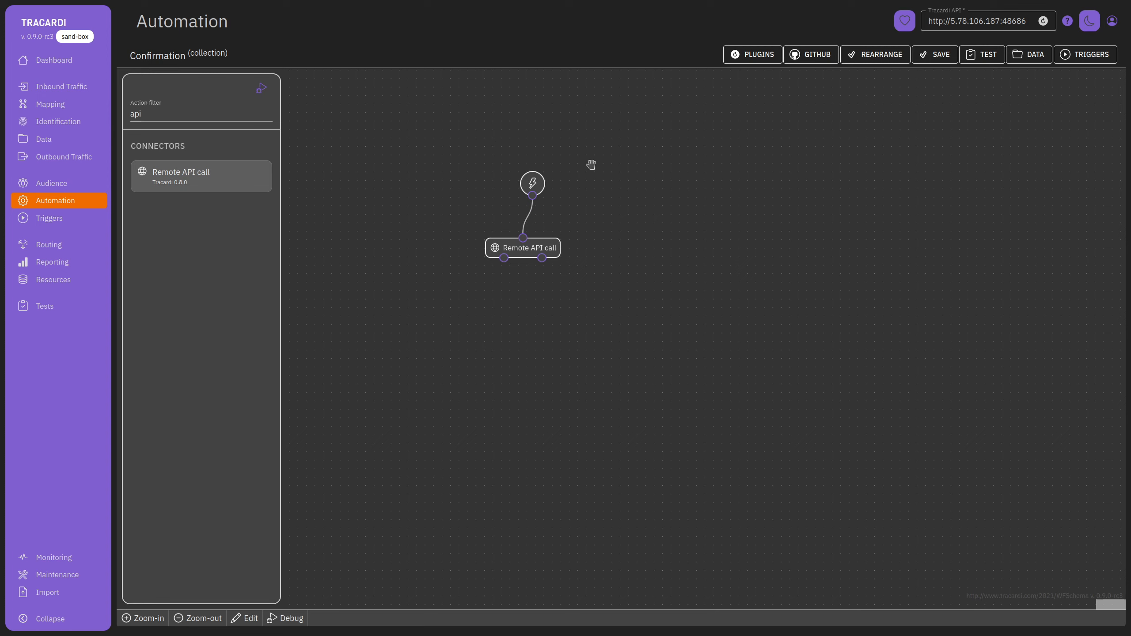
Create a new trigger for Order Completed events from the Website (rest) source.
click(1099, 57)
click(1109, 27)
click(896, 90)
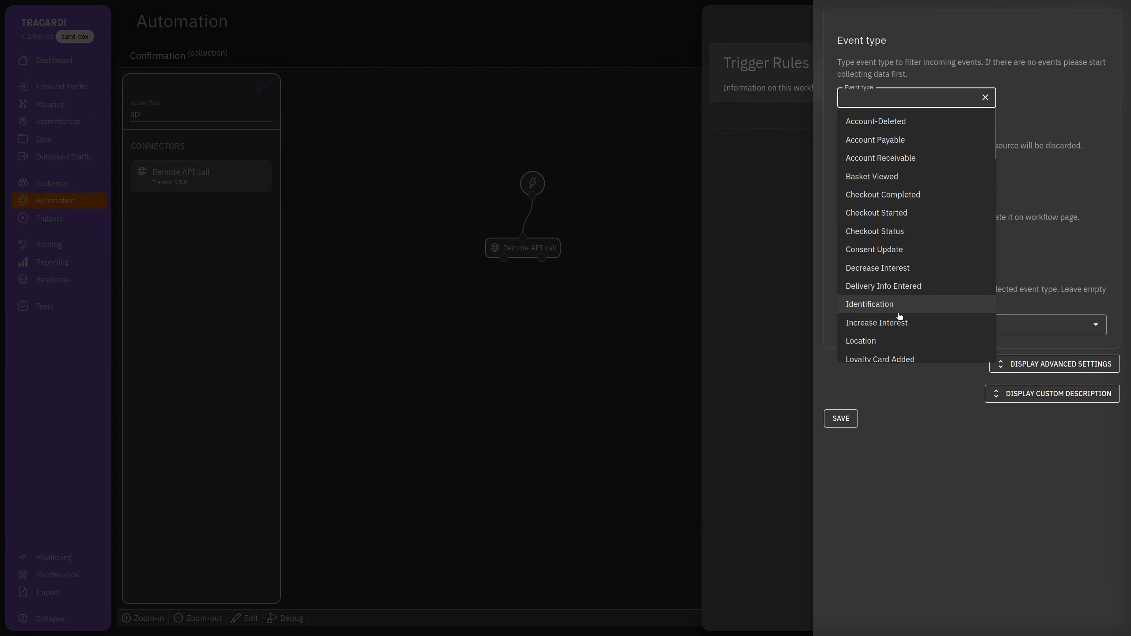
text(Order)
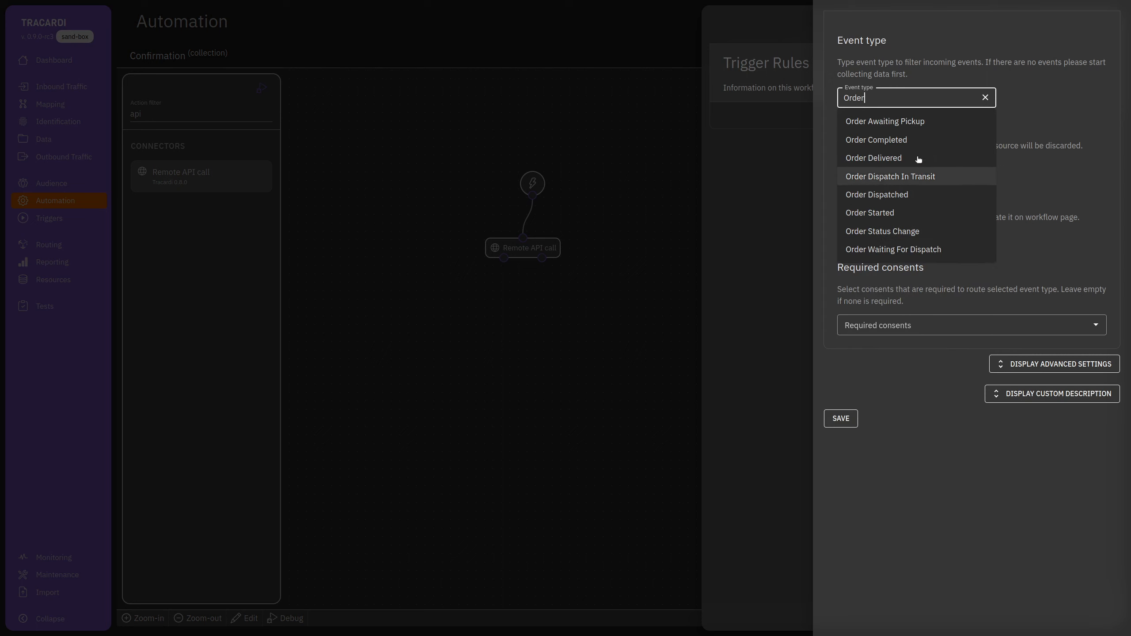
click(907, 140)
click(907, 178)
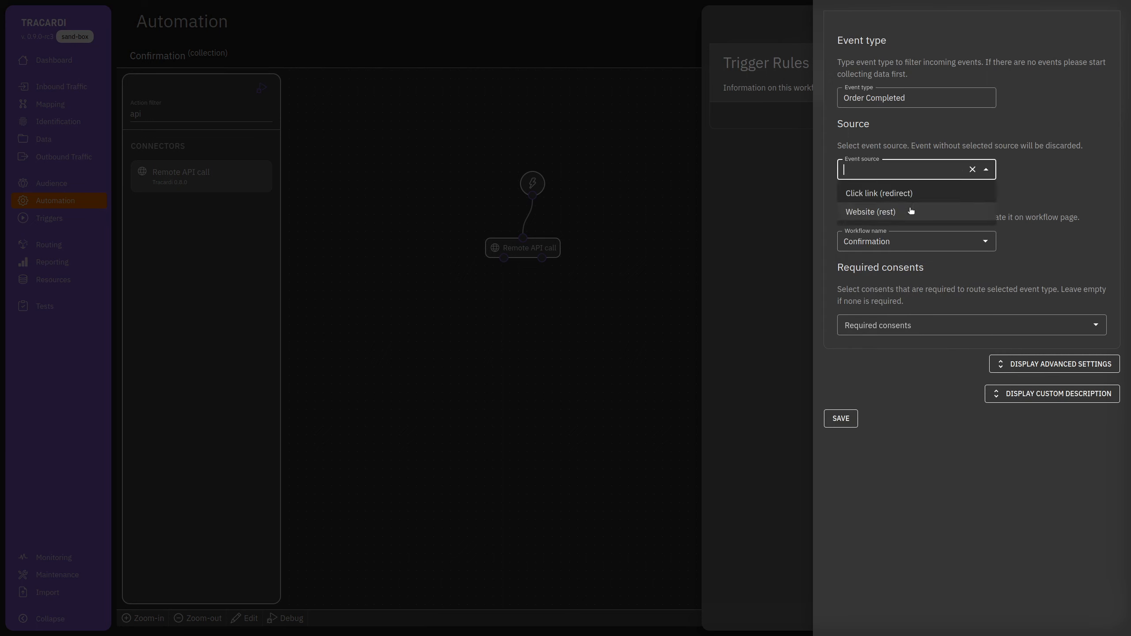
click(894, 214)
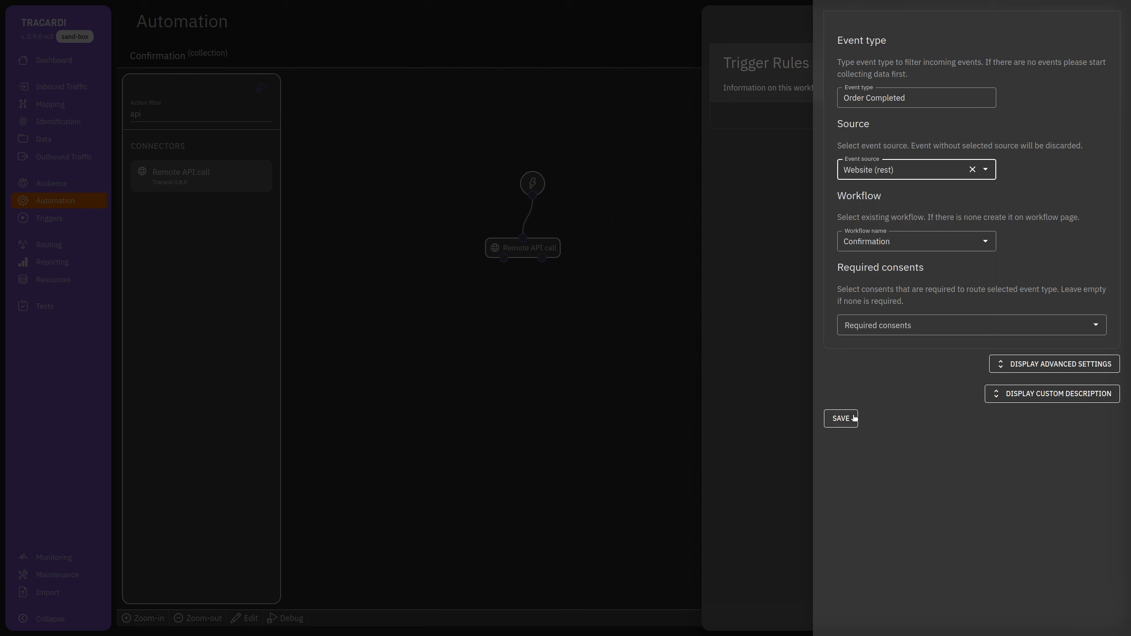
Require marketing consent, save the trigger, and close Trigger Rules.
click(900, 332)
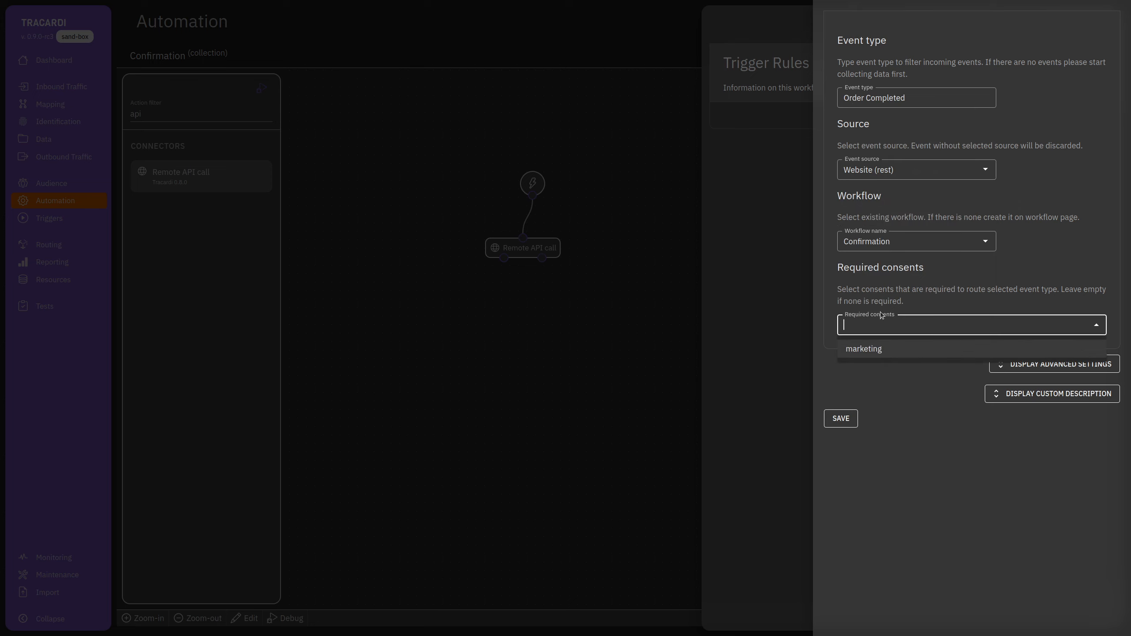
click(879, 351)
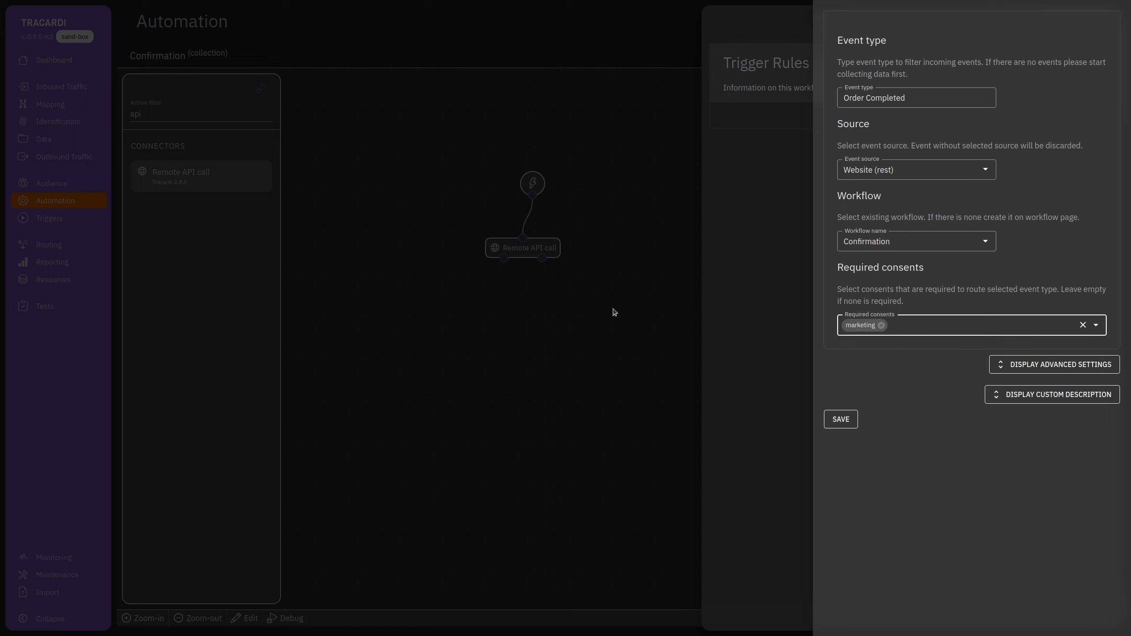
click(838, 422)
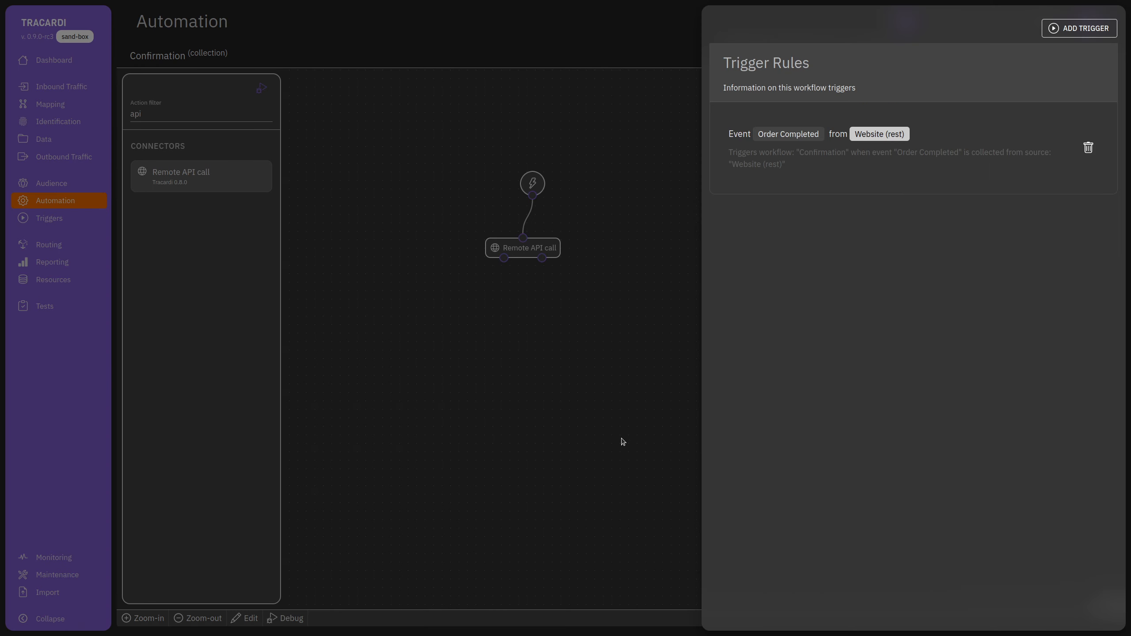
click(623, 442)
Reposition the start and Remote API call nodes, then clear the action filter and browse actions.
drag(532, 183, 484, 180)
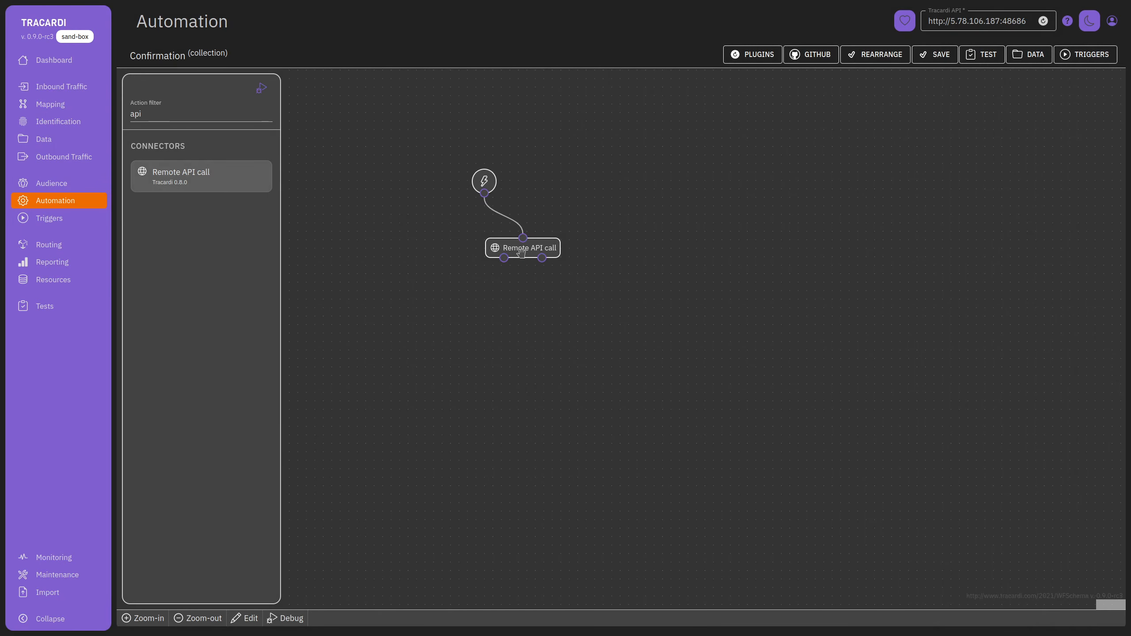
drag(520, 253, 513, 260)
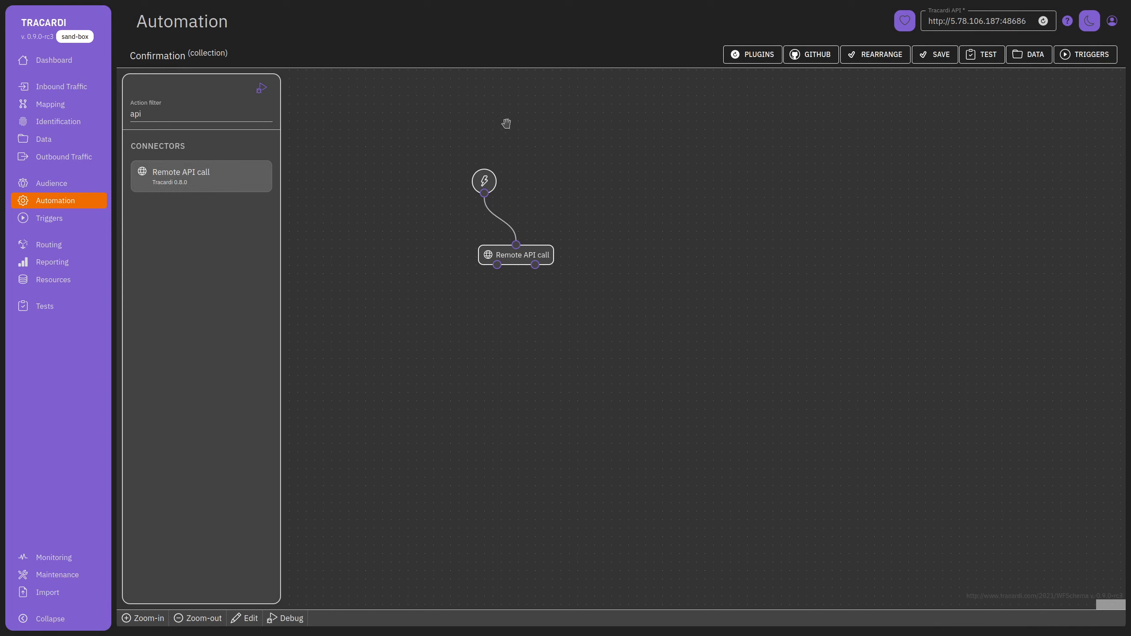
double_click(181, 116)
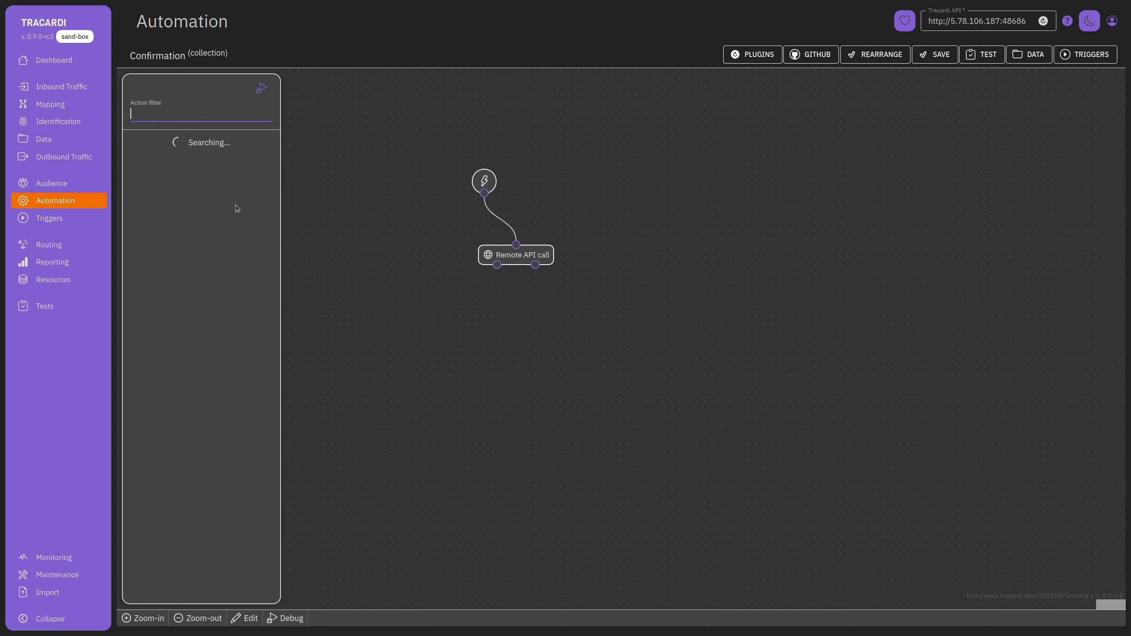
scroll(195, 340, down, 15)
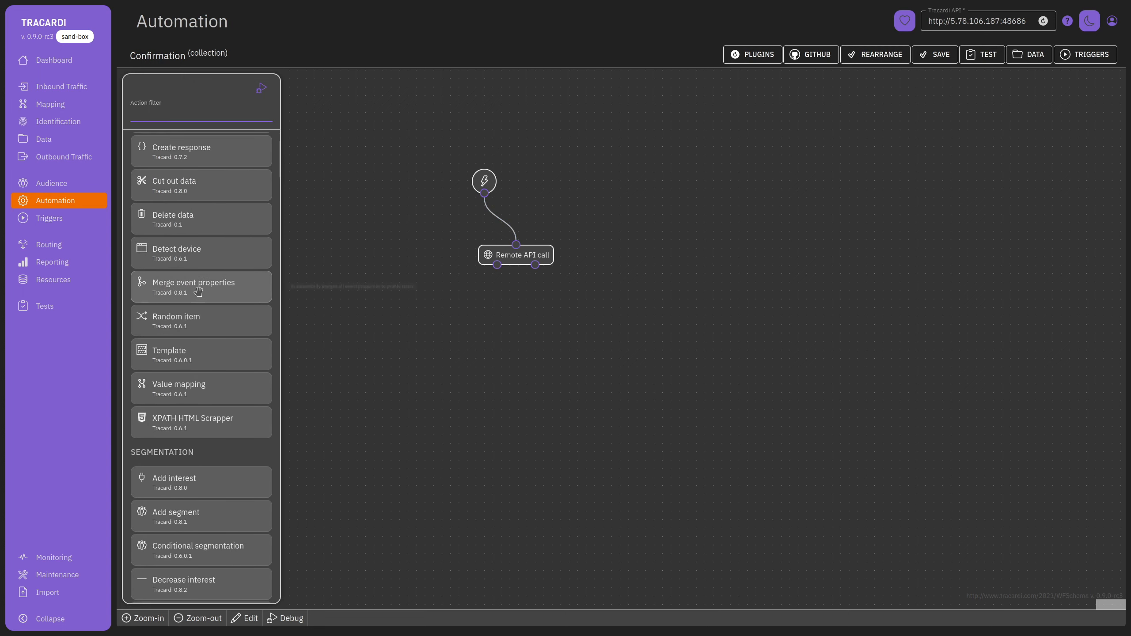
scroll(196, 339, down, 4)
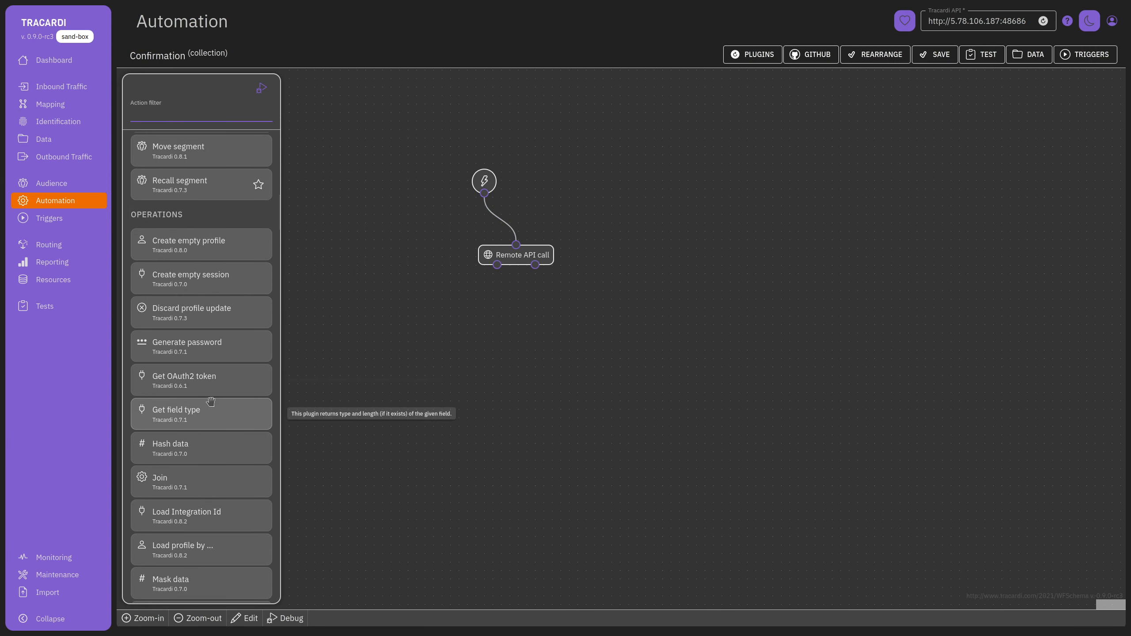
scroll(225, 392, down, 7)
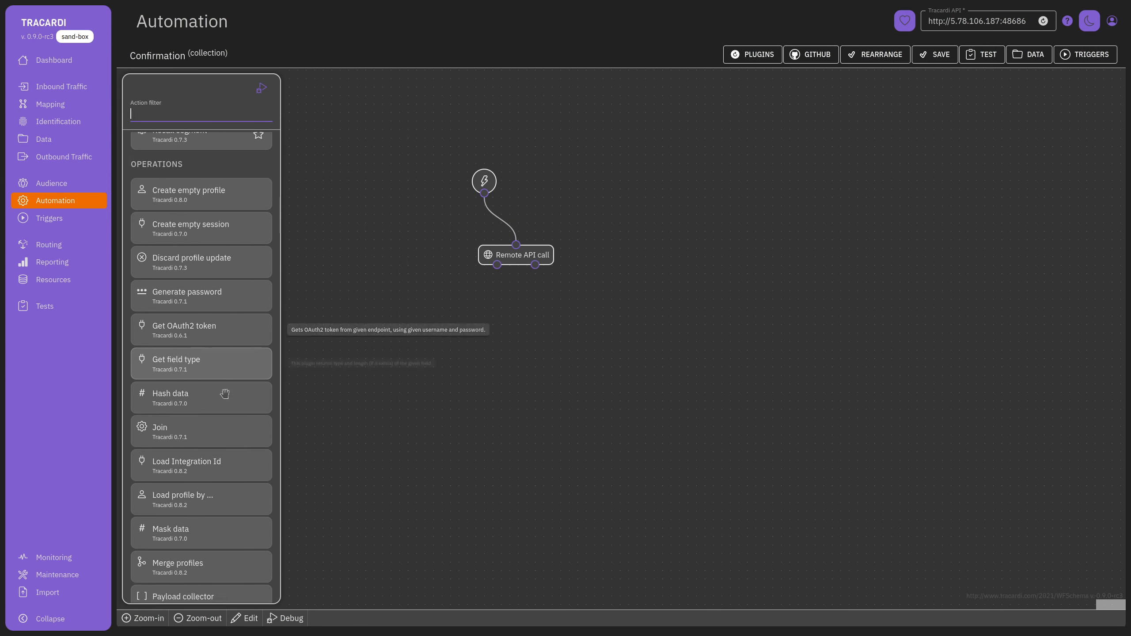
scroll(220, 503, down, 3)
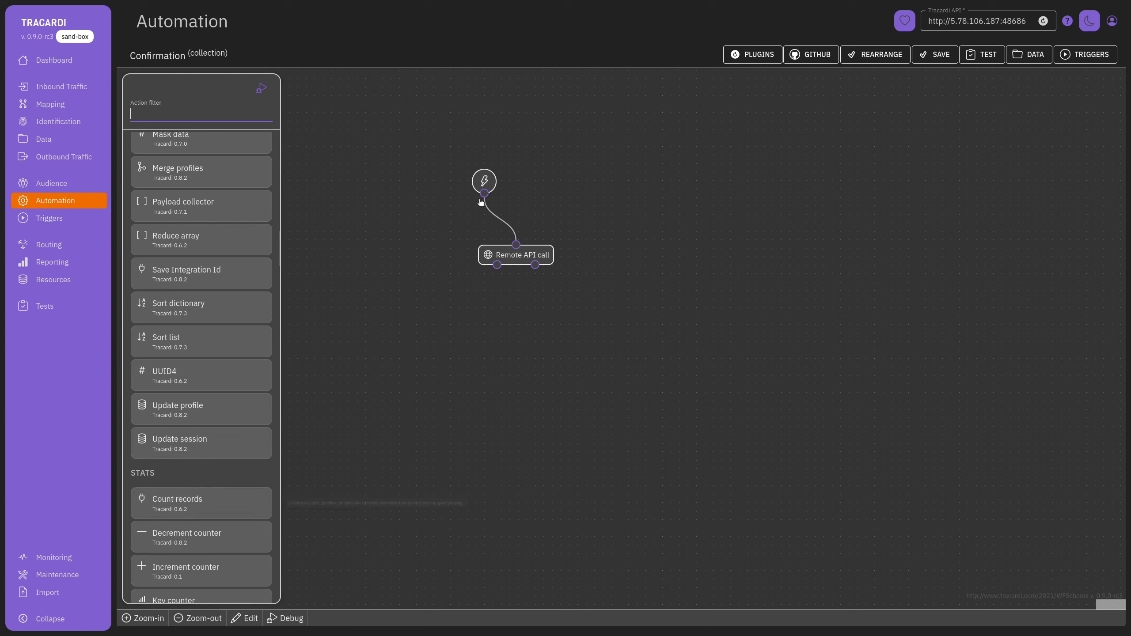
Fine-tune the start and Remote API call node positions and focus the action search.
drag(484, 181, 509, 182)
drag(527, 260, 513, 266)
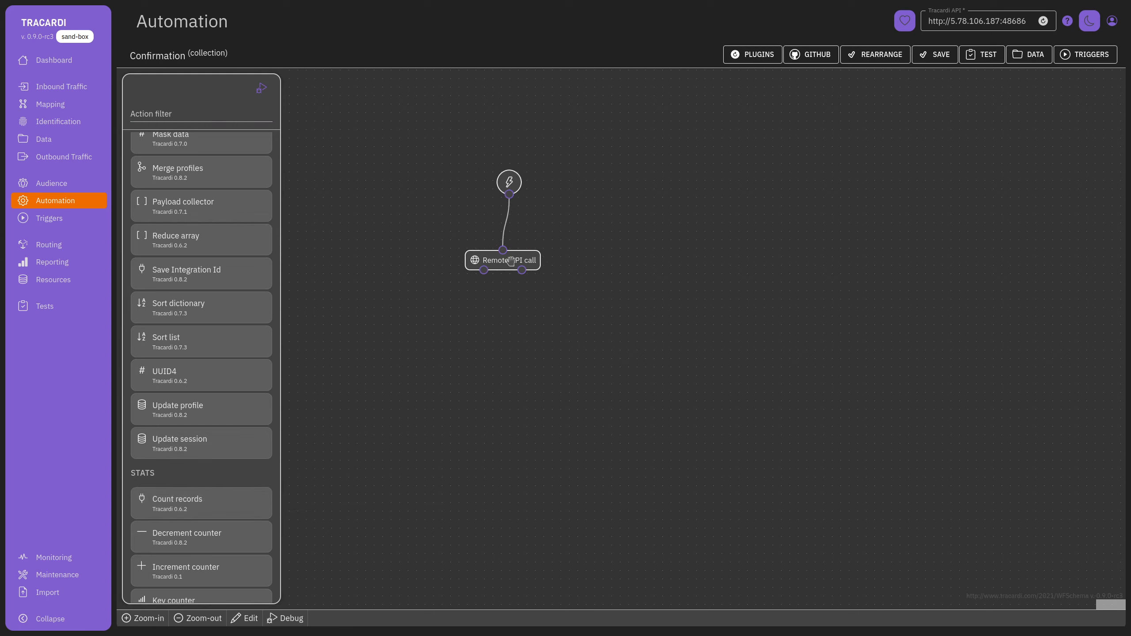
drag(512, 183, 510, 191)
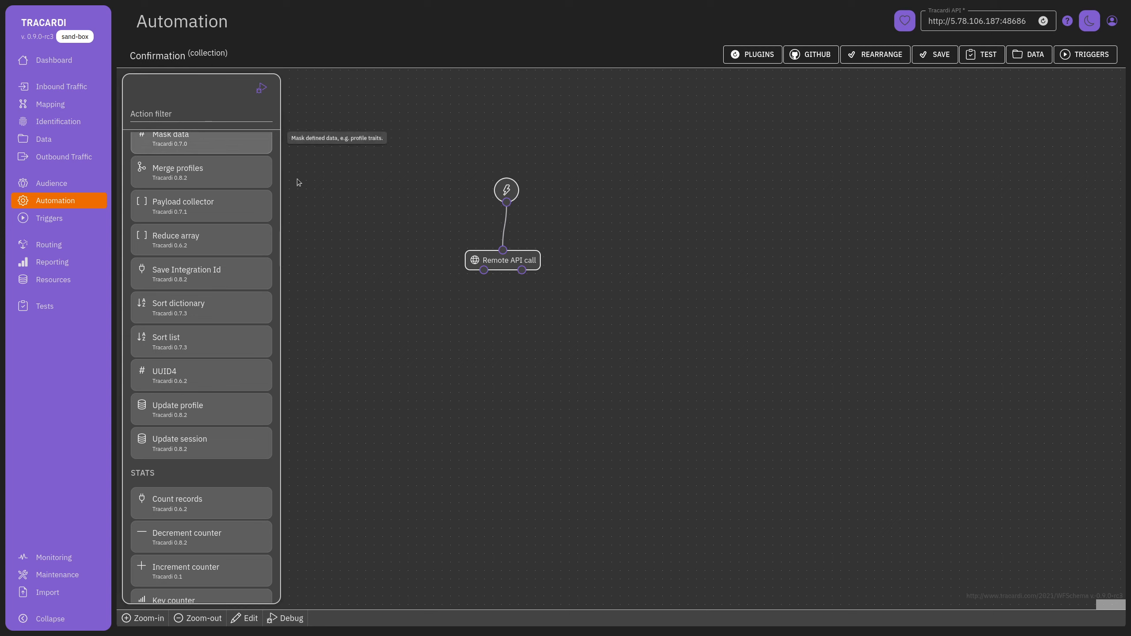
click(505, 262)
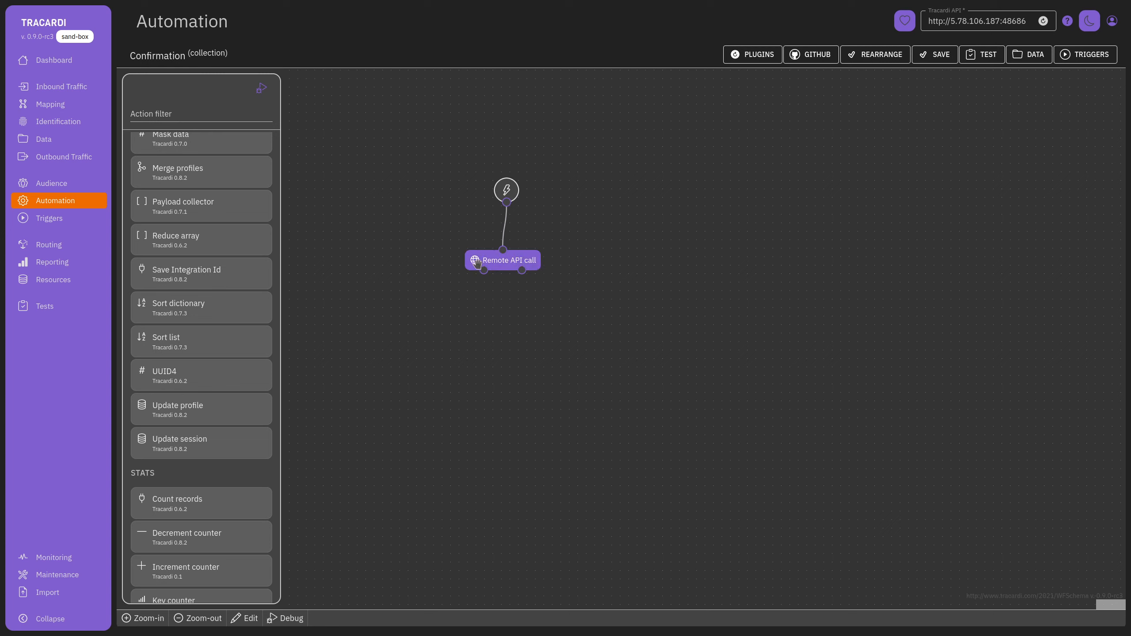
click(176, 113)
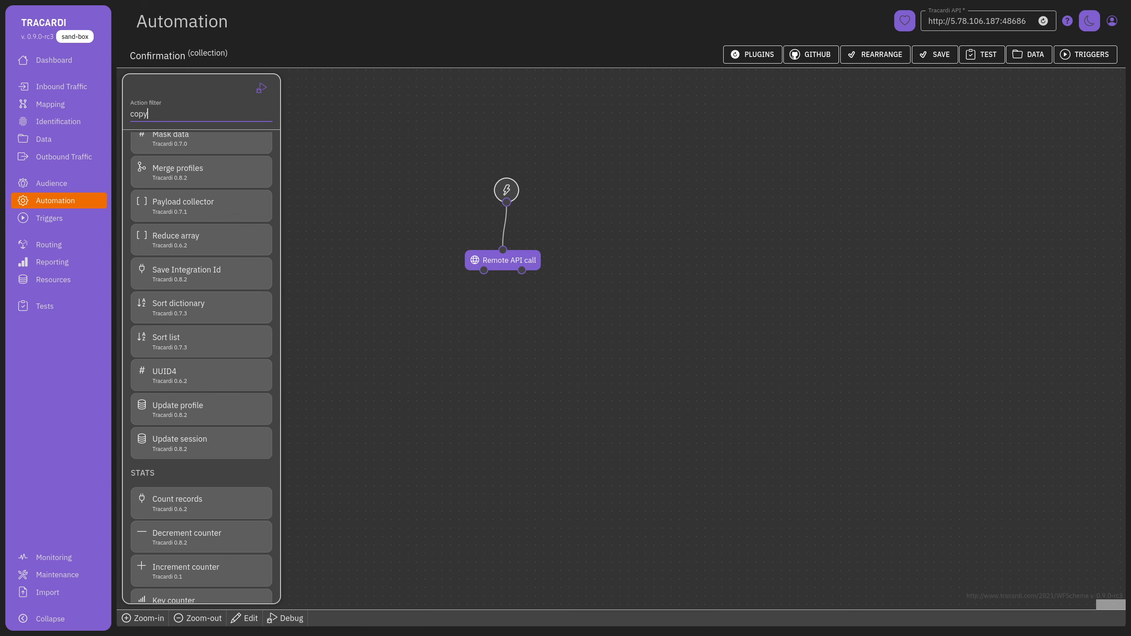
Add a Copy data node after Remote API call, copying payload properties into traits.xzzz.
drag(201, 176, 448, 353)
mouse_move(485, 270)
mouse_down()
mouse_move(448, 342)
mouse_move(488, 341)
mouse_up()
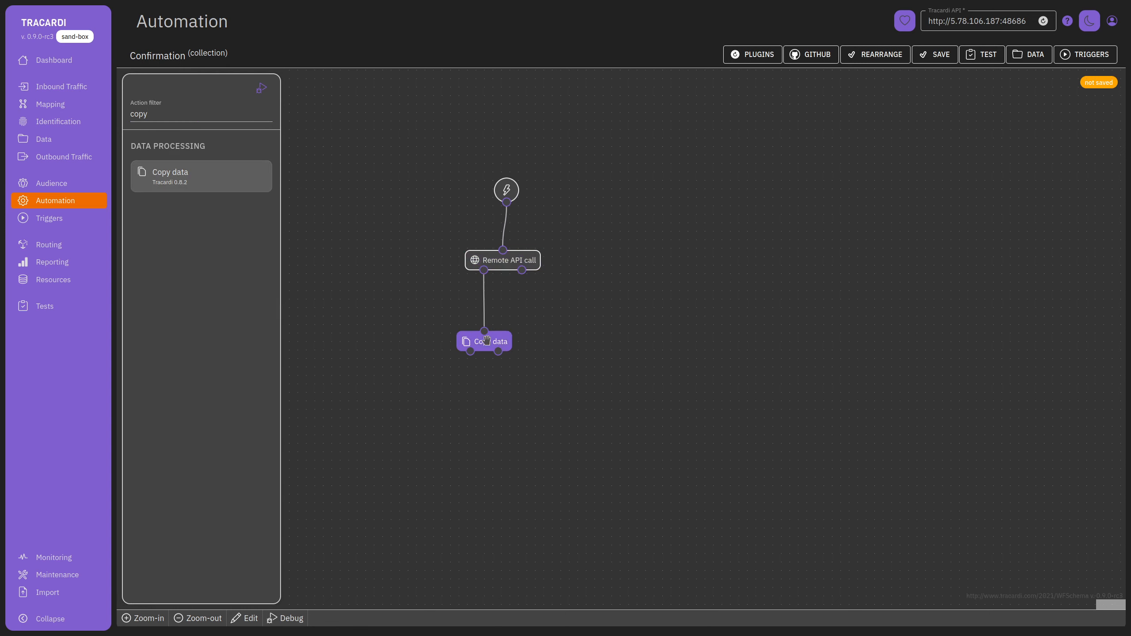
click(955, 392)
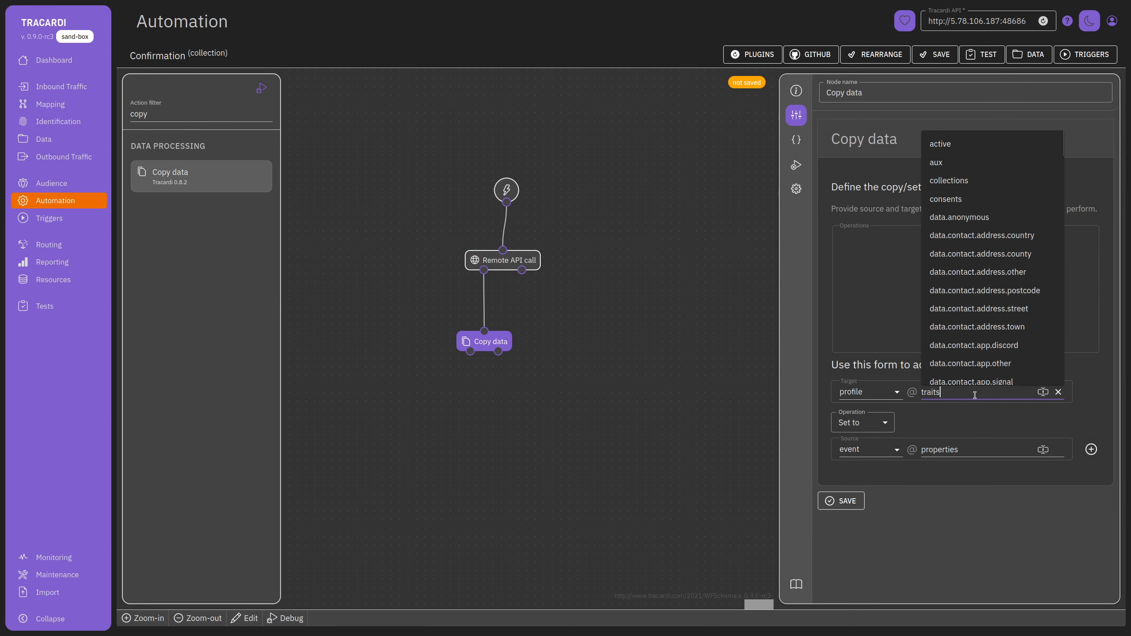
text(.xz)
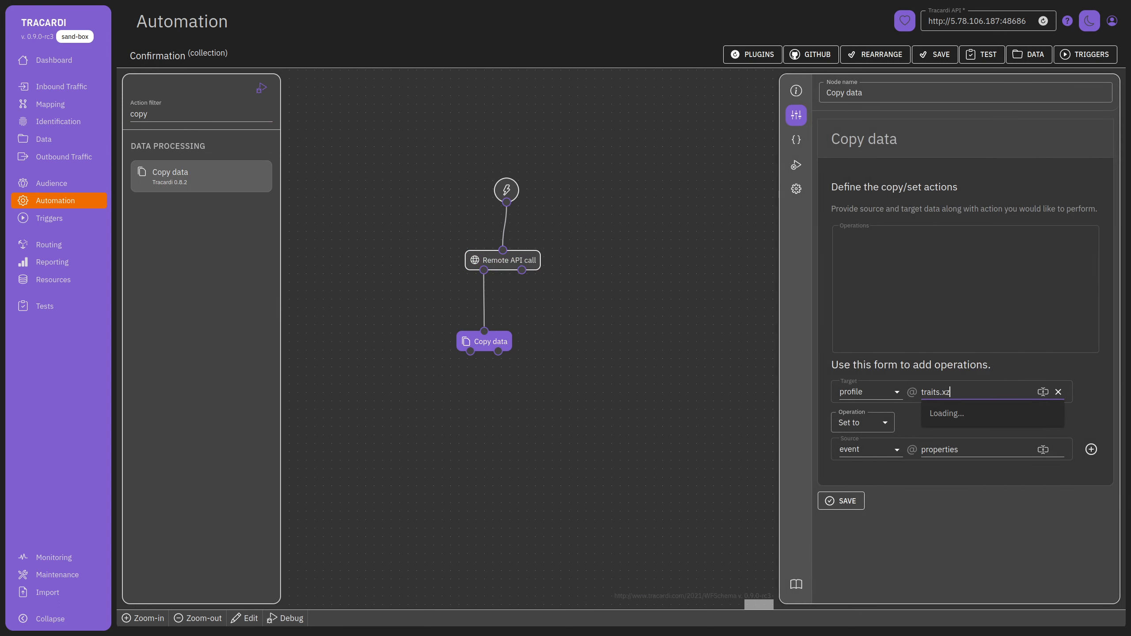
text(zz)
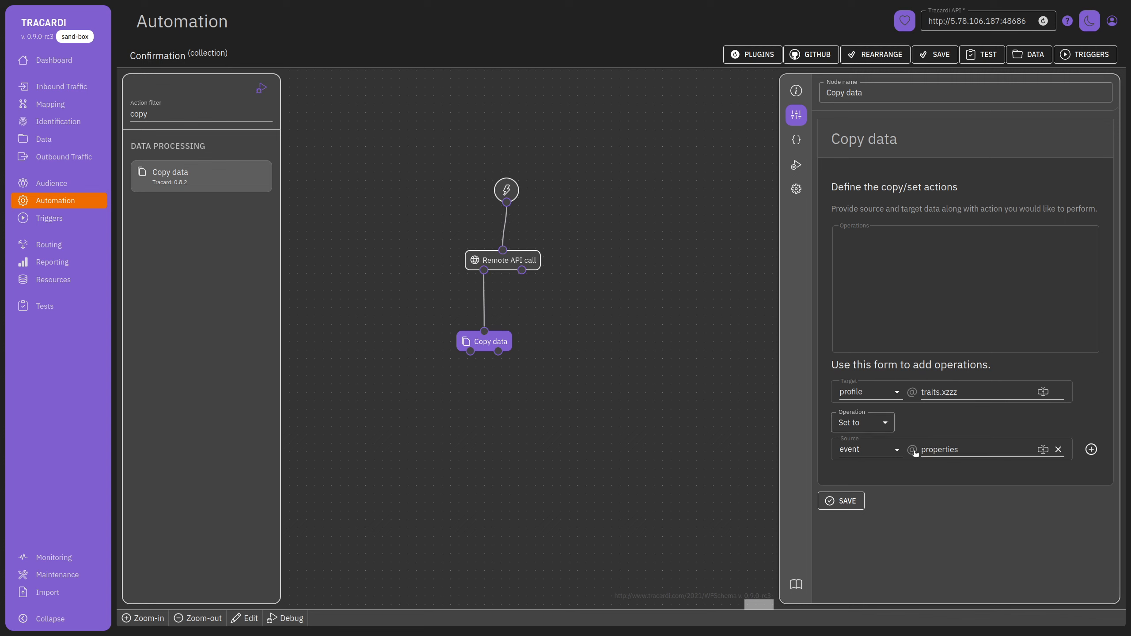
click(895, 449)
click(870, 467)
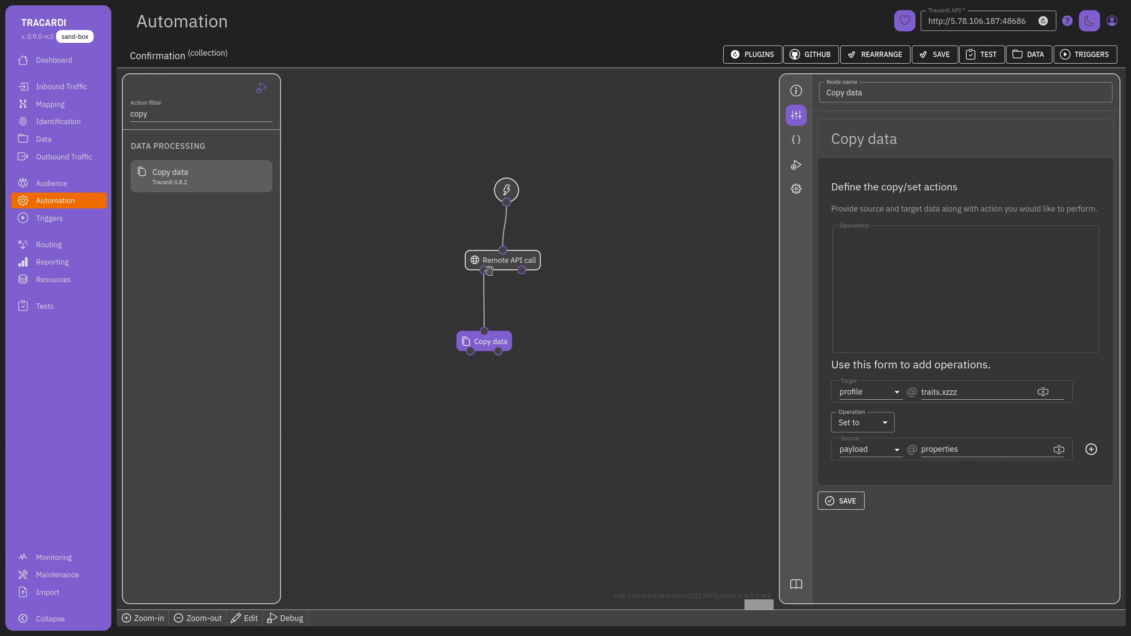
double_click(954, 448)
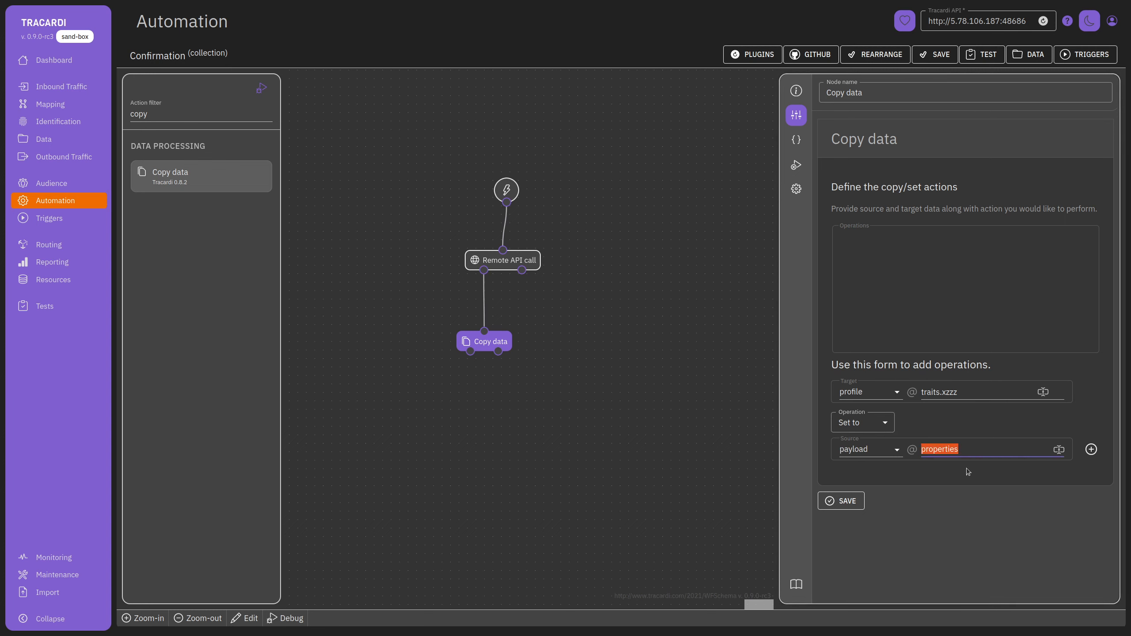
click(967, 471)
click(1091, 449)
Filter actions for 'u' and place an Update profile node below Copy data.
click(560, 357)
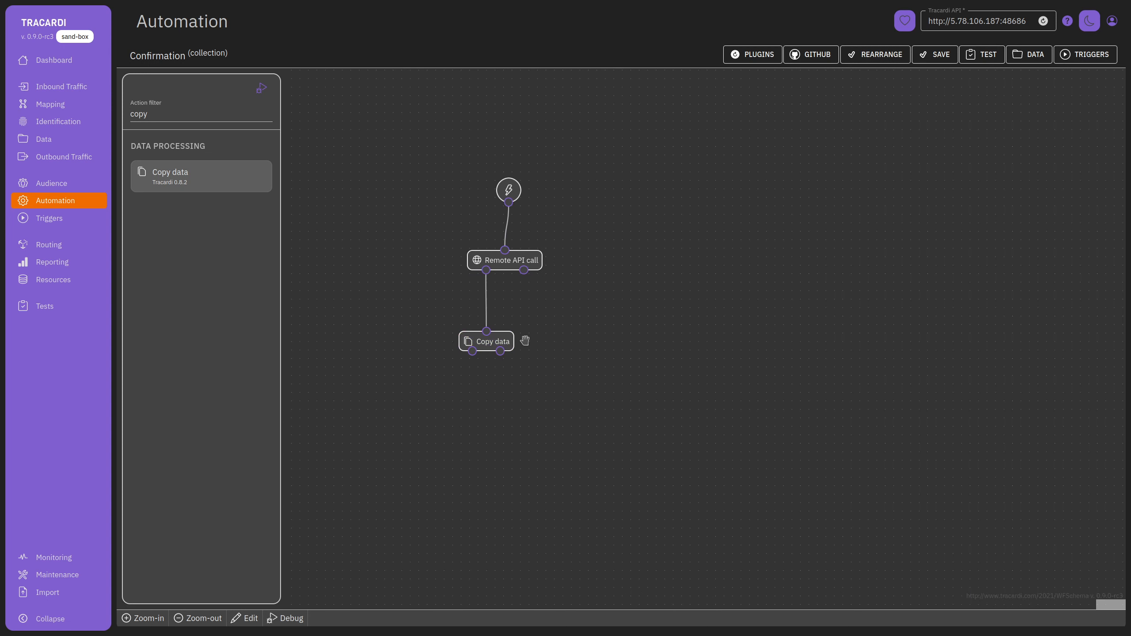
click(473, 344)
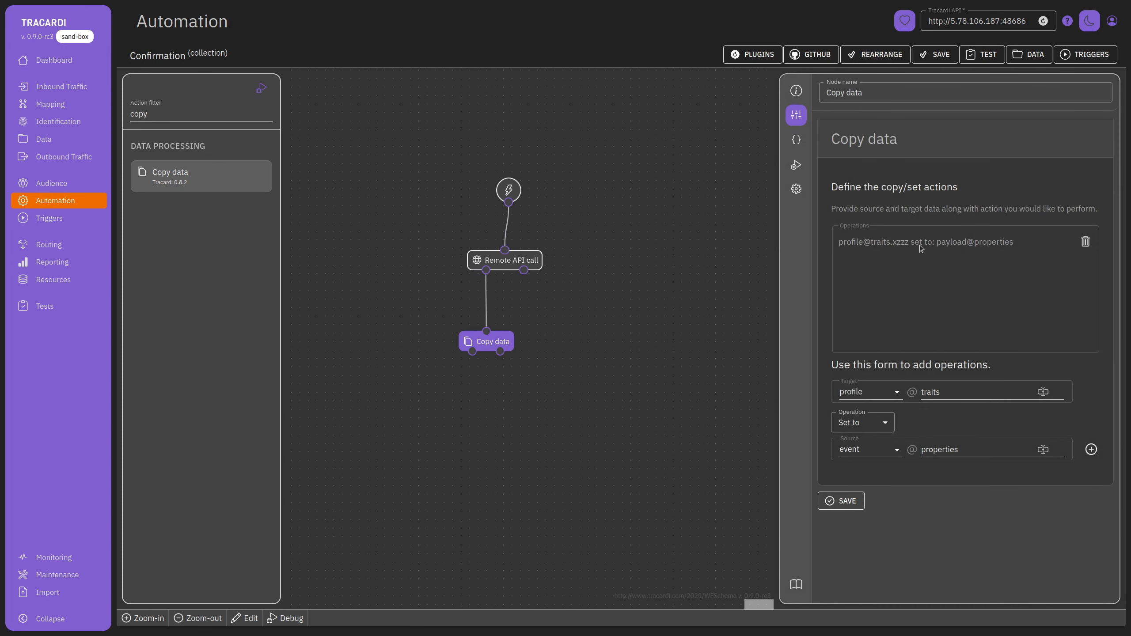
double_click(187, 113)
text(up)
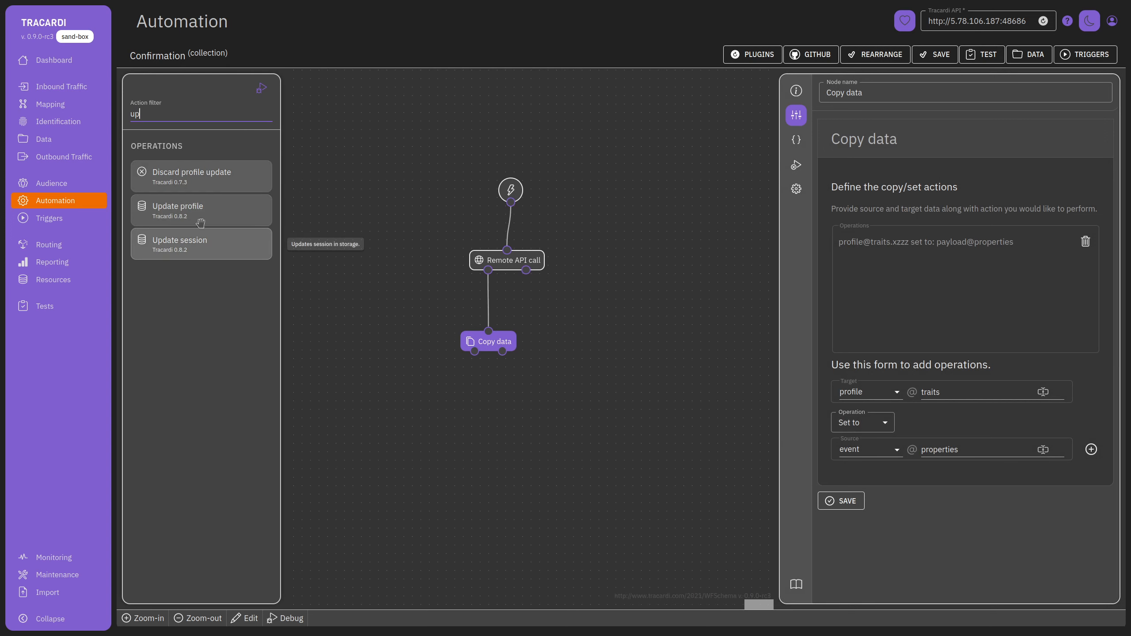
drag(201, 220, 520, 405)
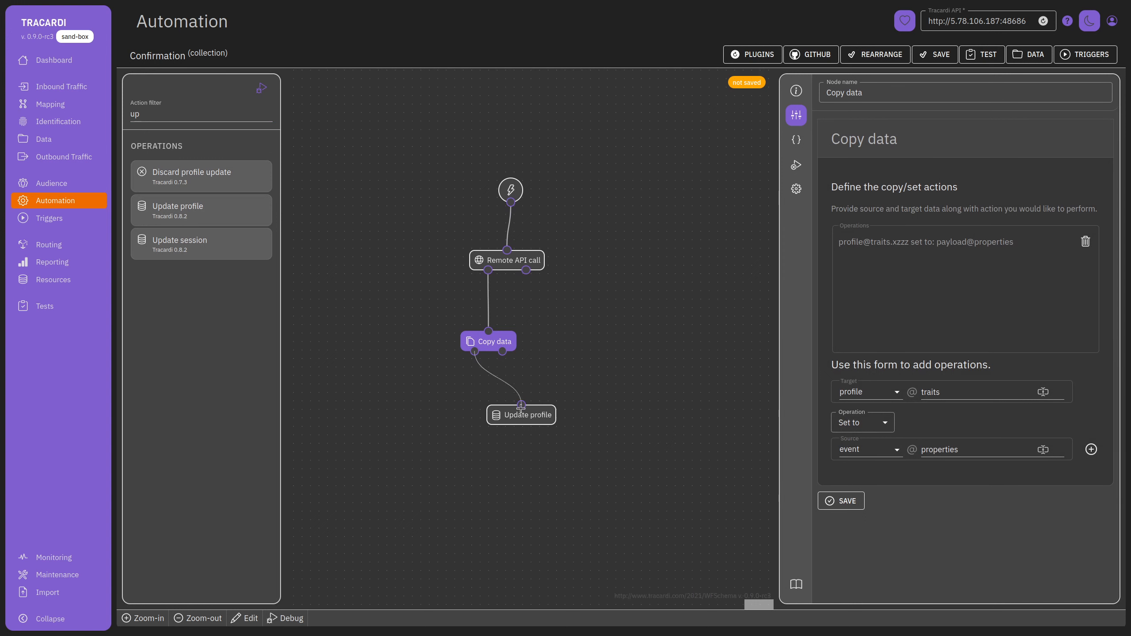
click(737, 515)
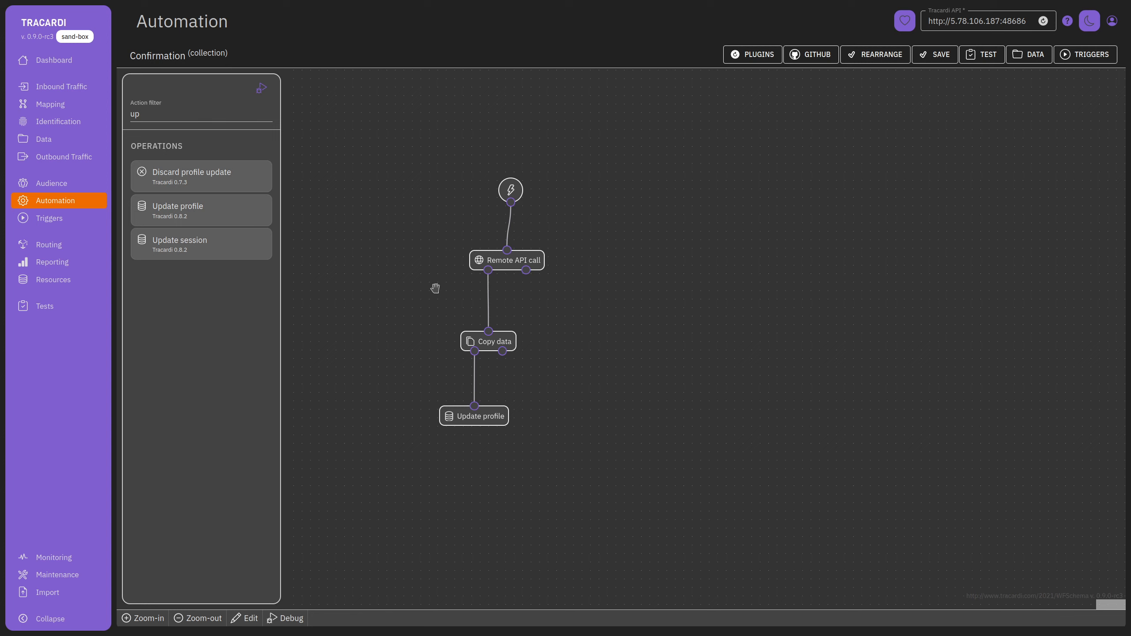
Test the workflow and inspect the Remote API call 'Input should be a valid string' error.
click(264, 89)
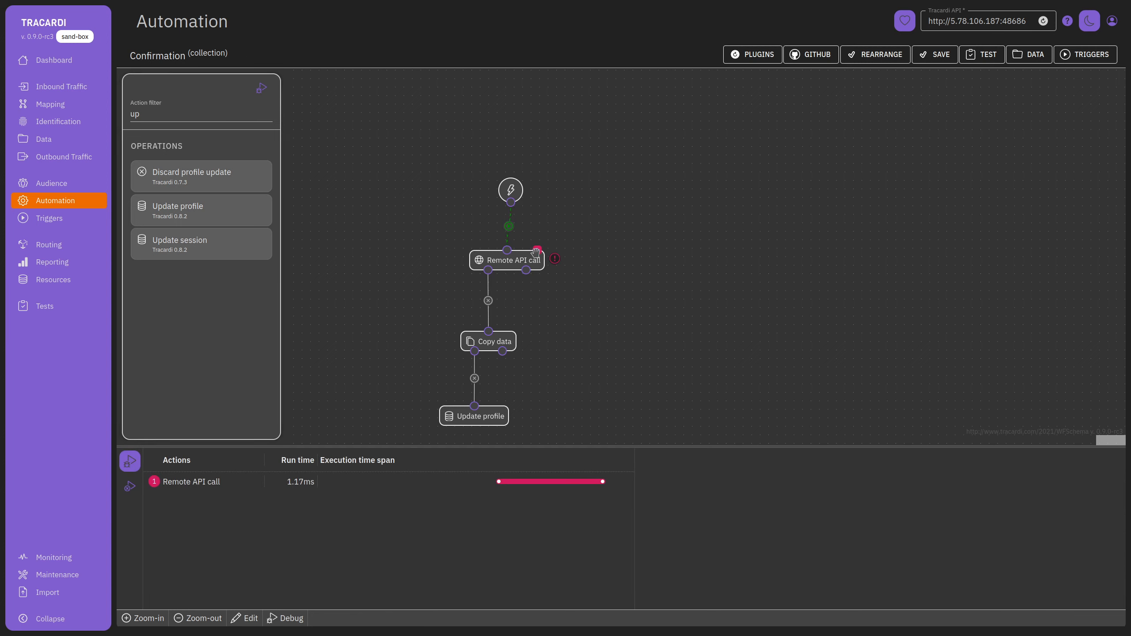
click(241, 488)
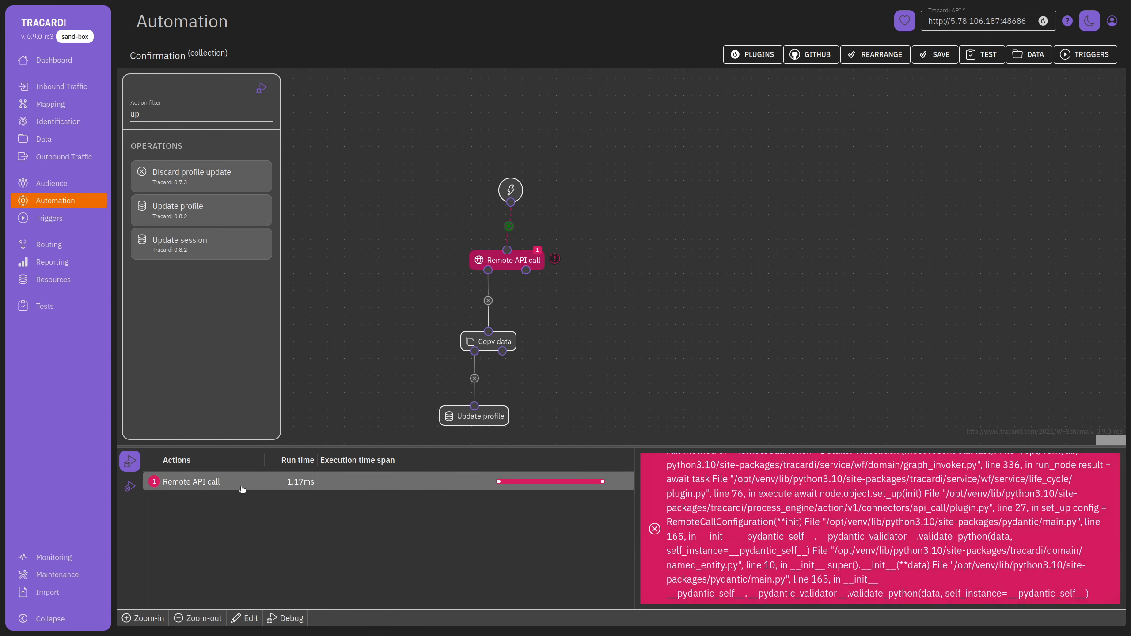
scroll(788, 550, down, 2)
click(129, 487)
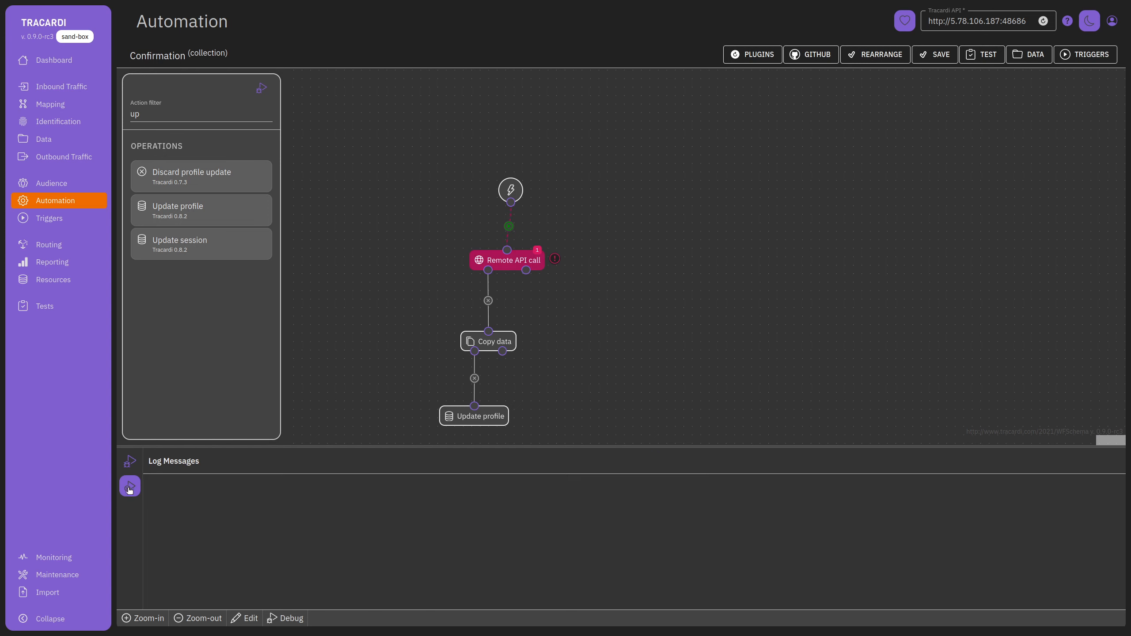
click(131, 464)
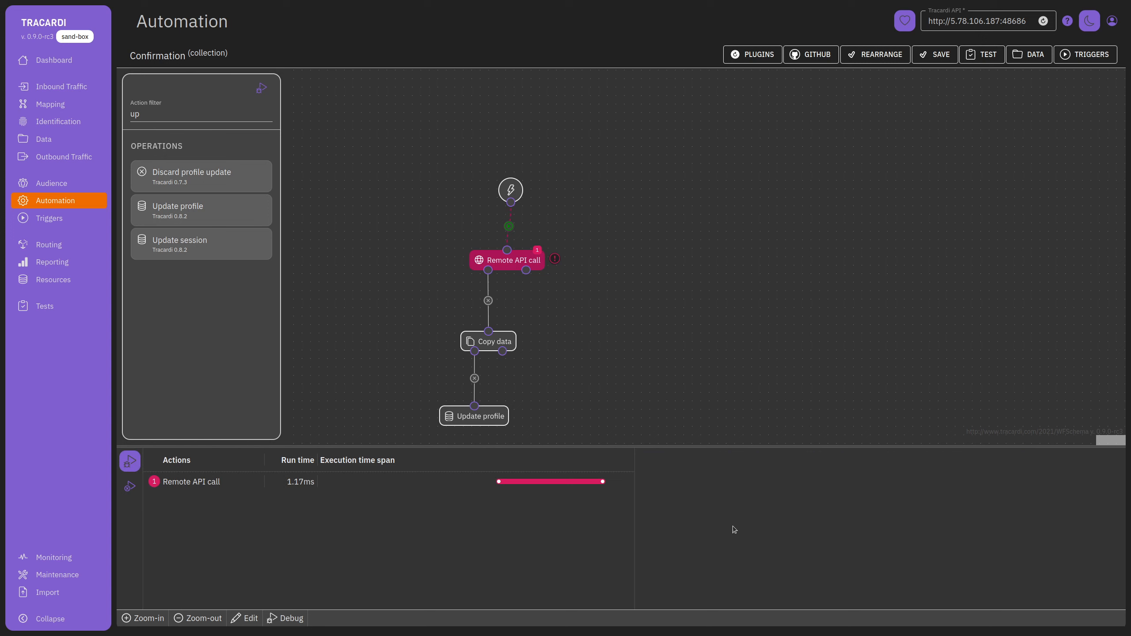
click(542, 486)
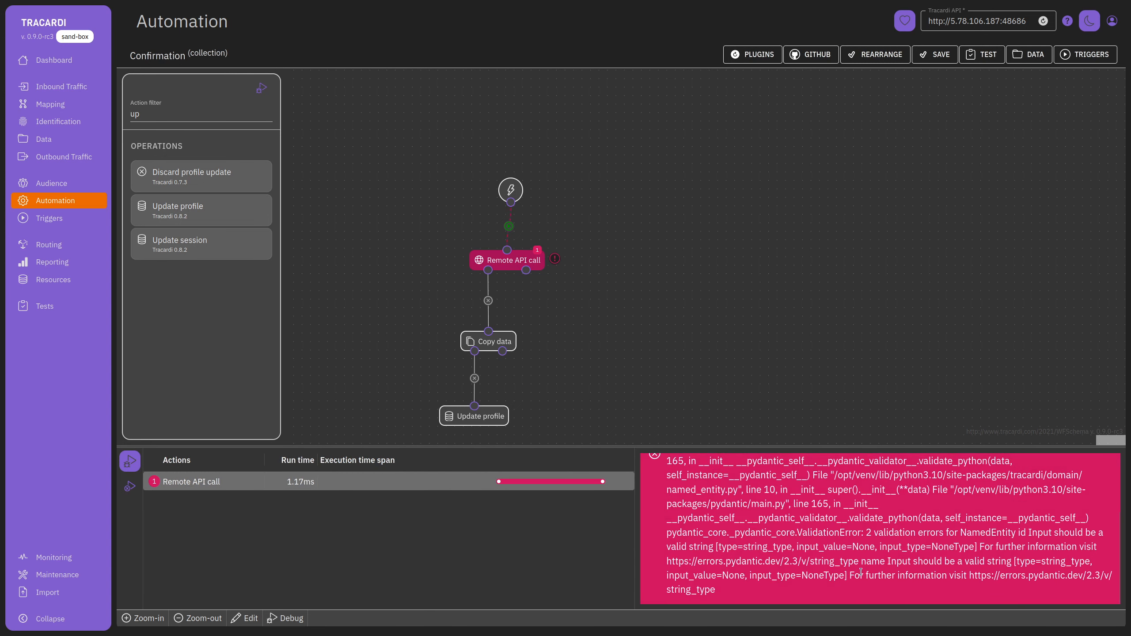
drag(843, 576, 775, 575)
drag(884, 562, 1016, 563)
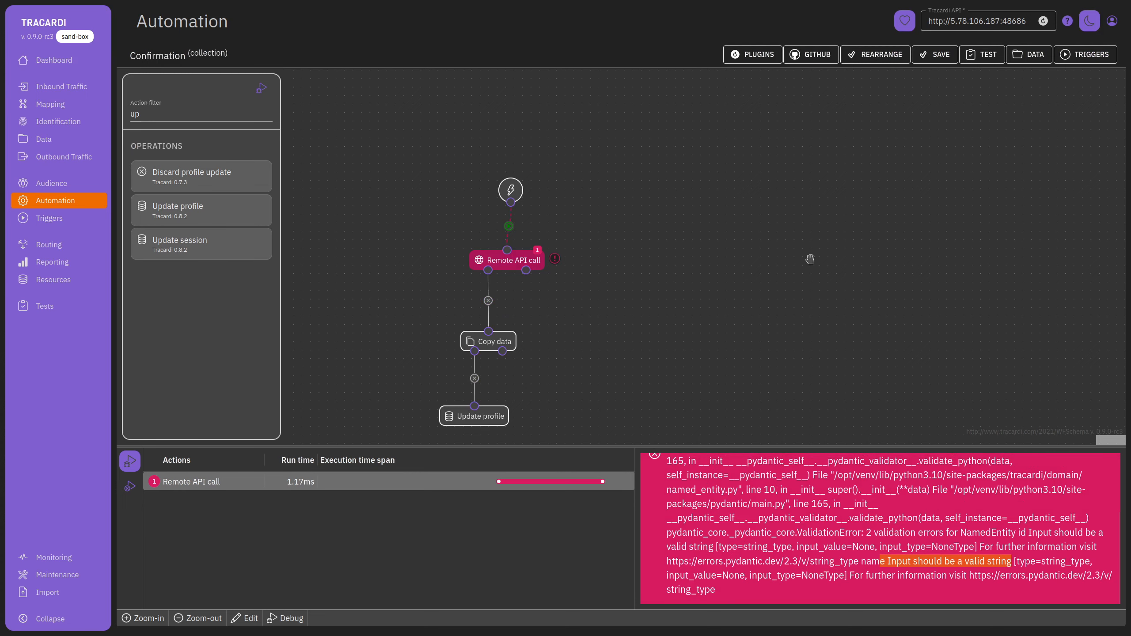
View the Remote API call settings, deselect the node, and pan the graph right.
click(523, 261)
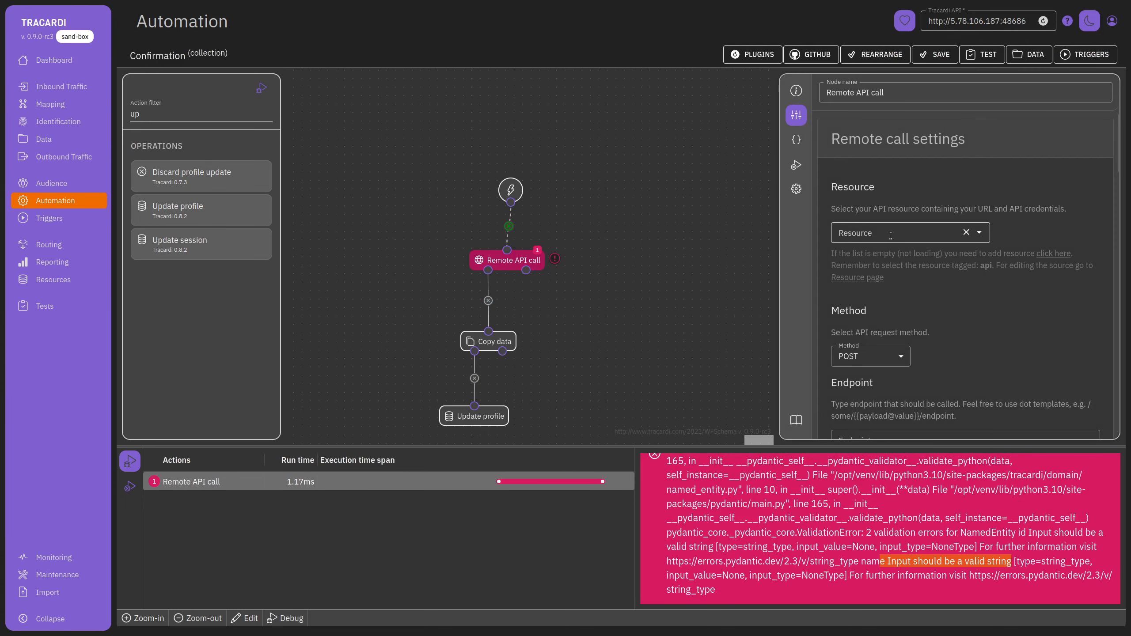
click(715, 337)
drag(641, 375, 676, 379)
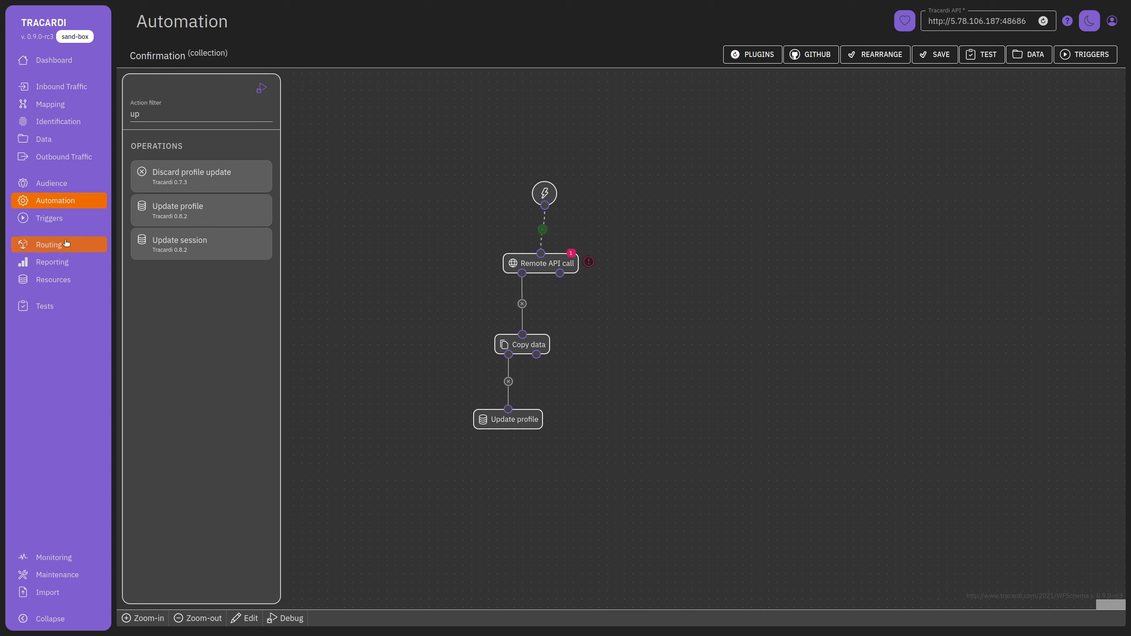
Visit the Triggers list, then go to the Audience page.
click(67, 221)
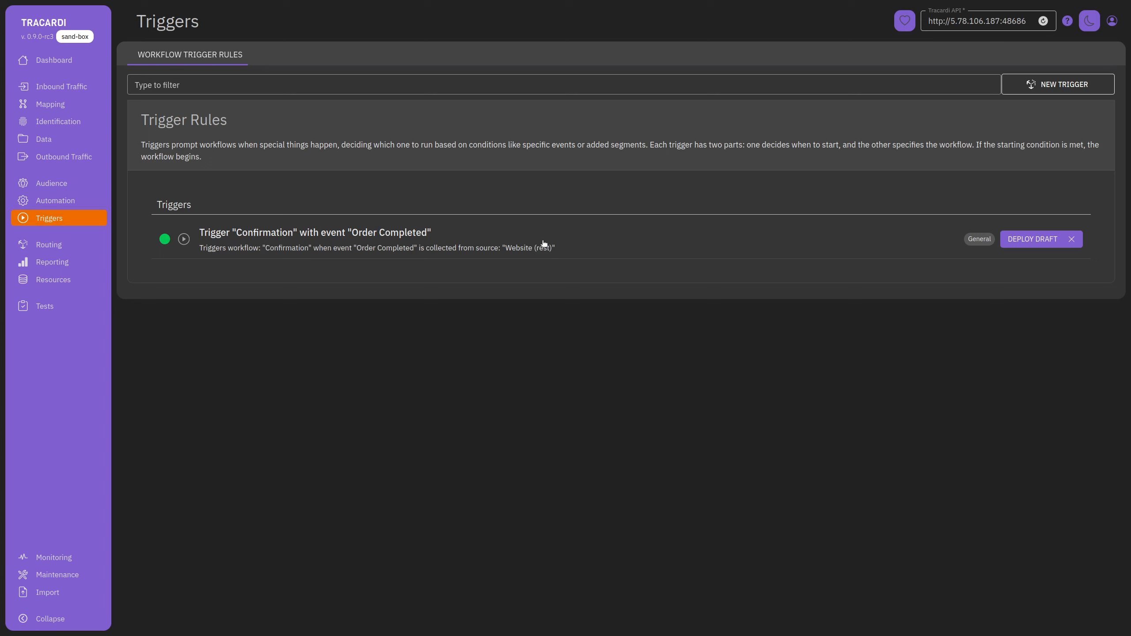
click(67, 184)
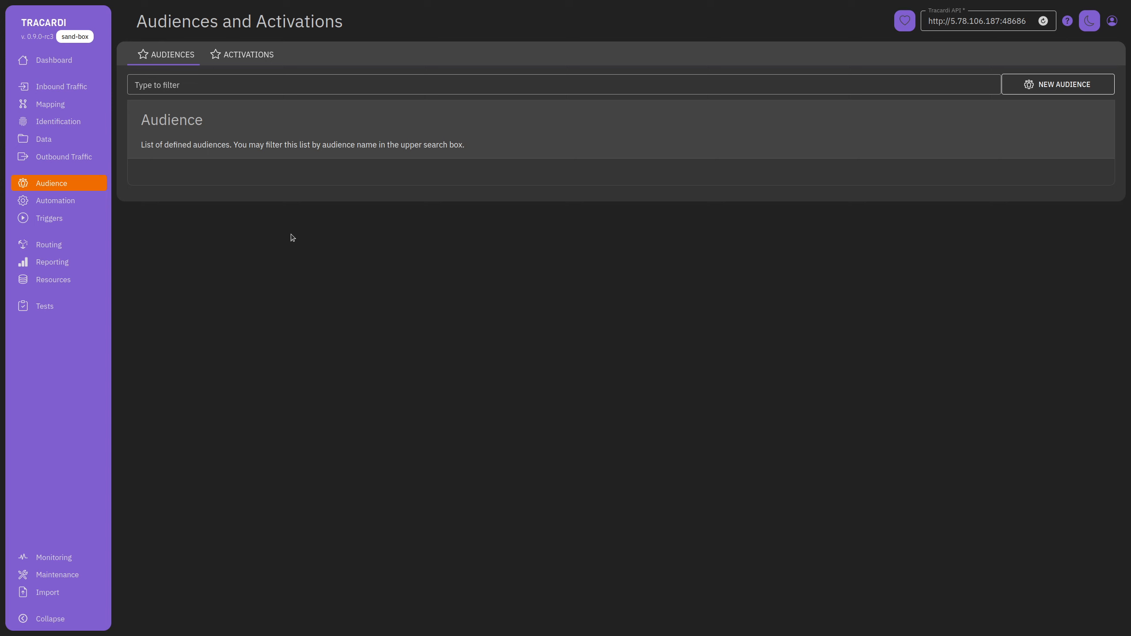
Start a new audience filtered on data.contact.email.main exists.
click(1083, 88)
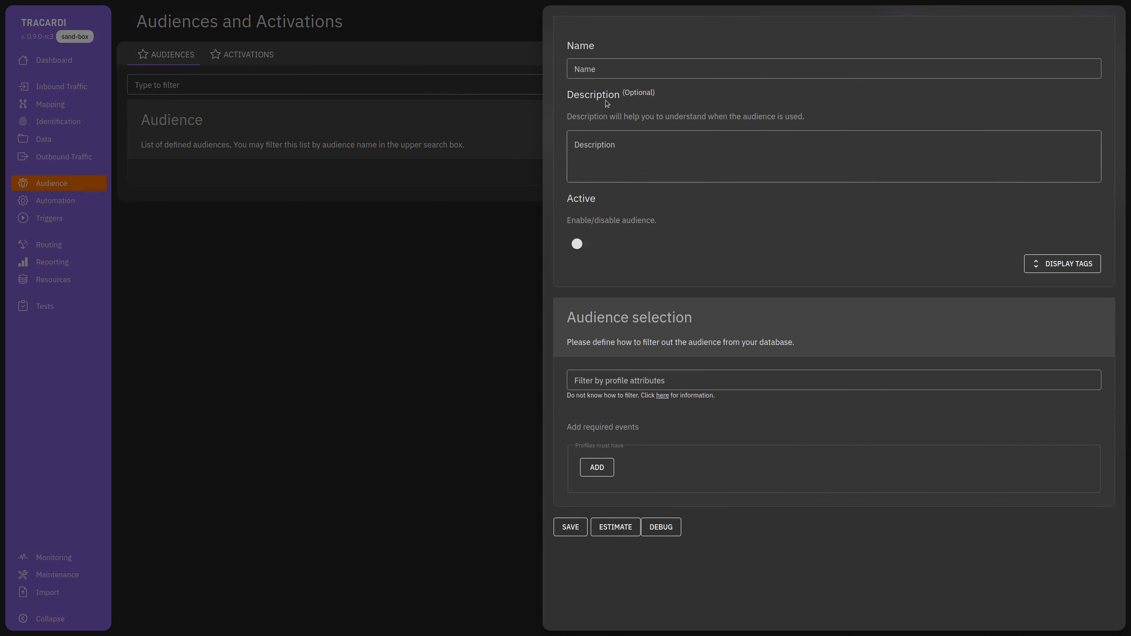
click(608, 70)
click(643, 389)
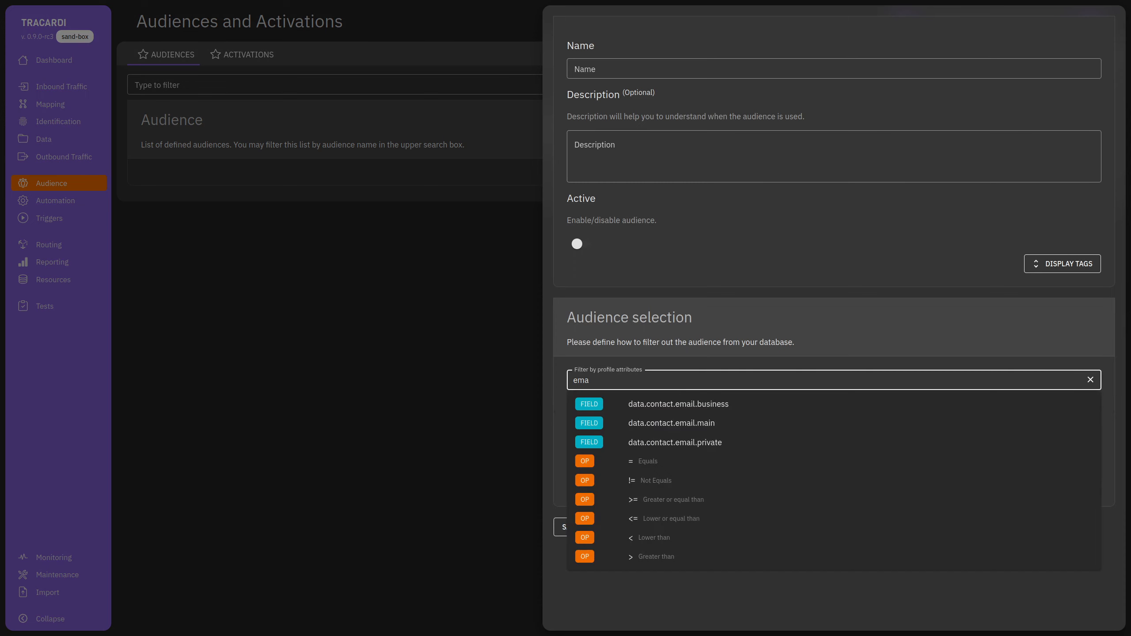
key(Down)
key(Down)
key(Return)
text(exists)
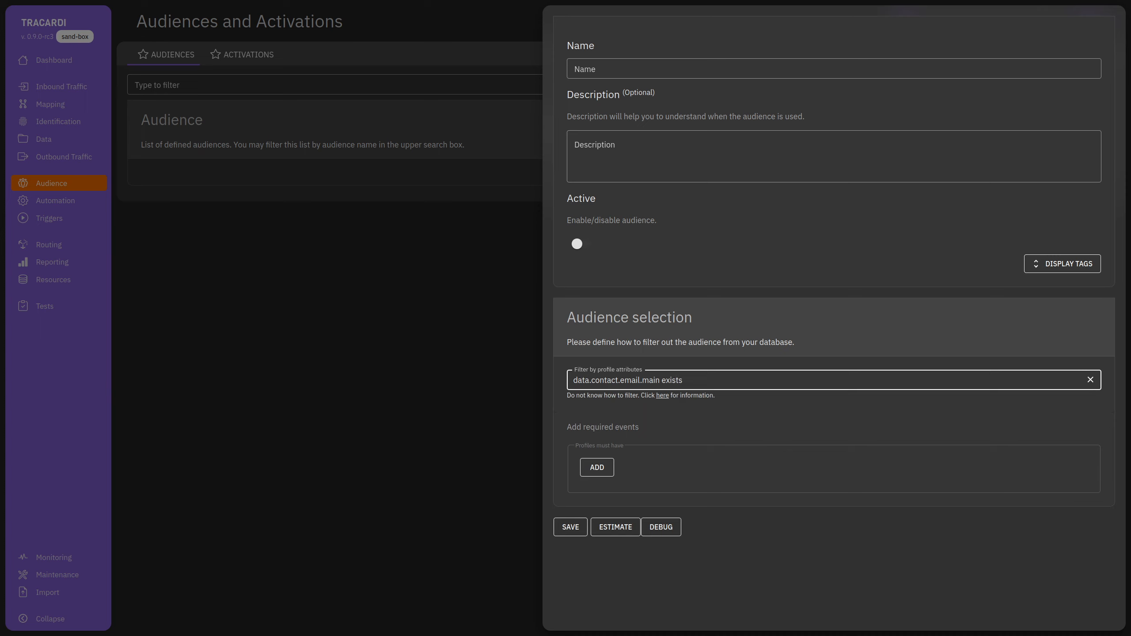
click(760, 421)
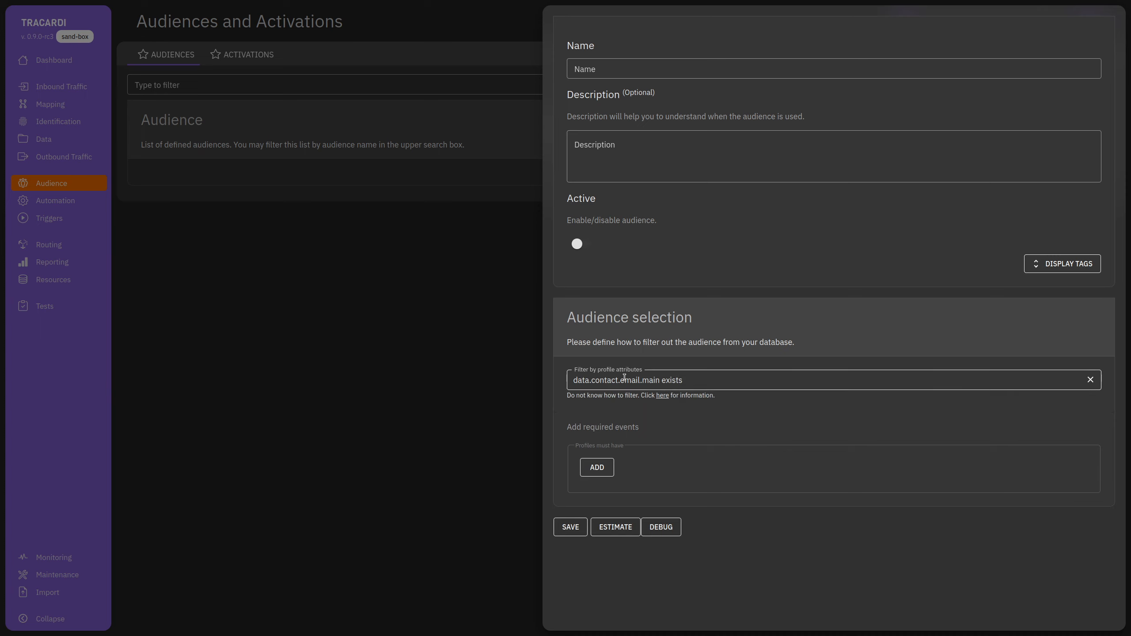
Require Page View events with a Count of aggregation named pv_count.
click(606, 466)
scroll(691, 430, down, 2)
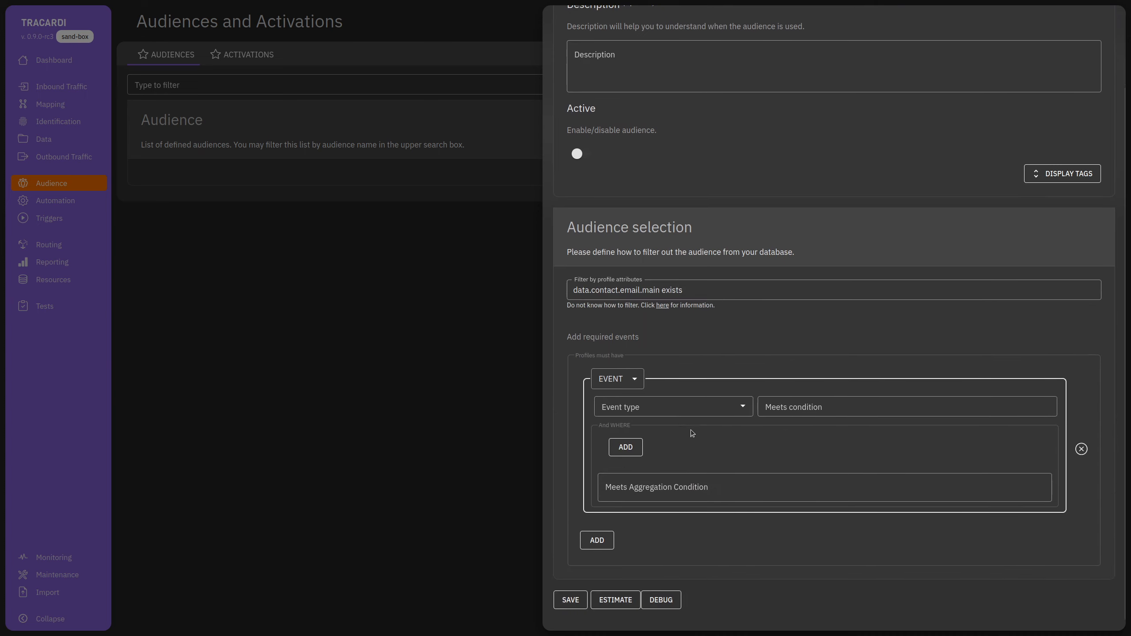
click(662, 412)
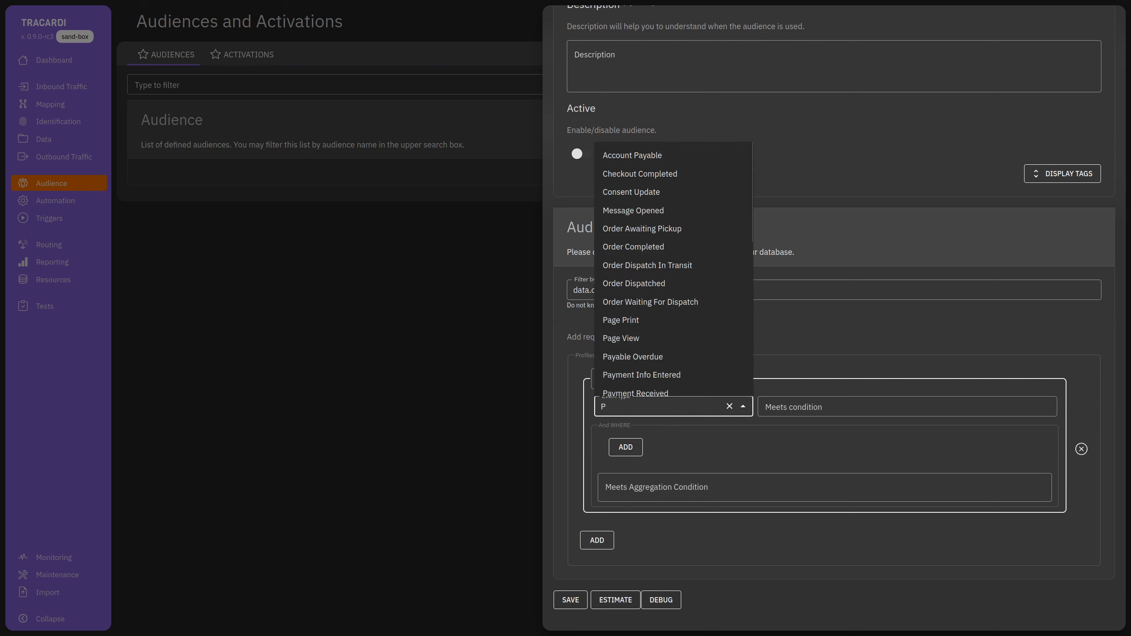
text(age)
click(686, 447)
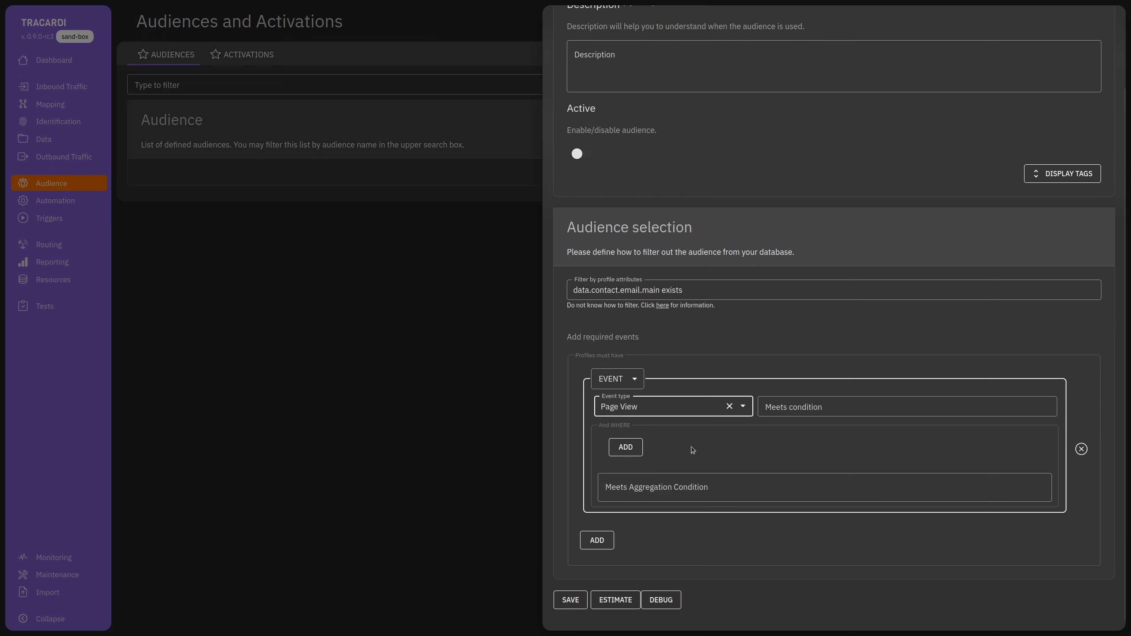
click(625, 446)
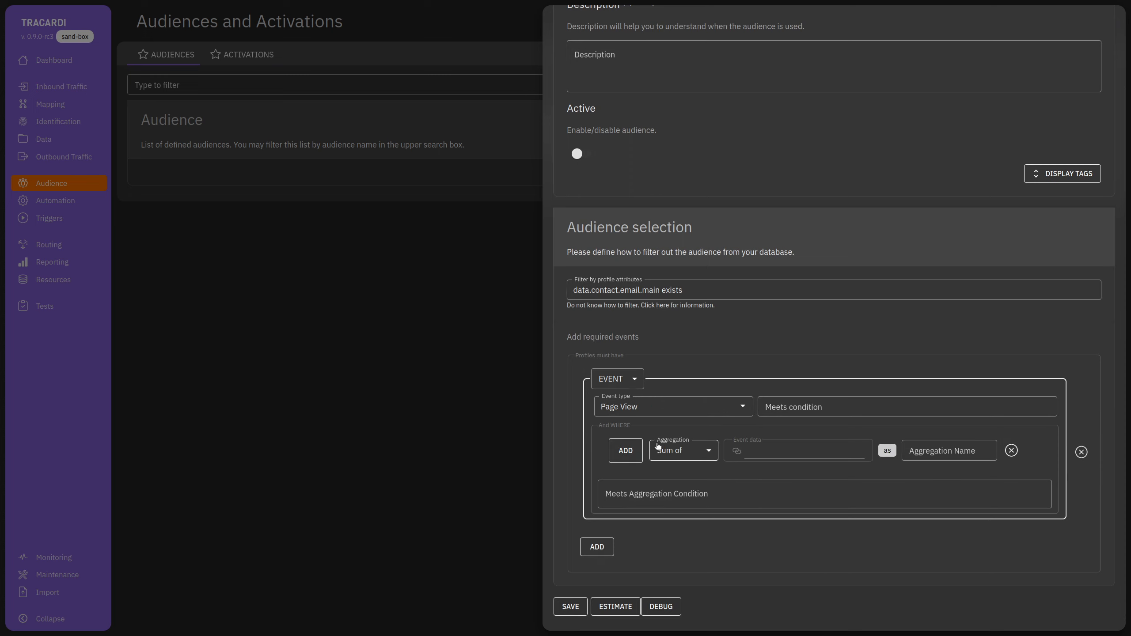
click(685, 451)
click(676, 471)
click(918, 455)
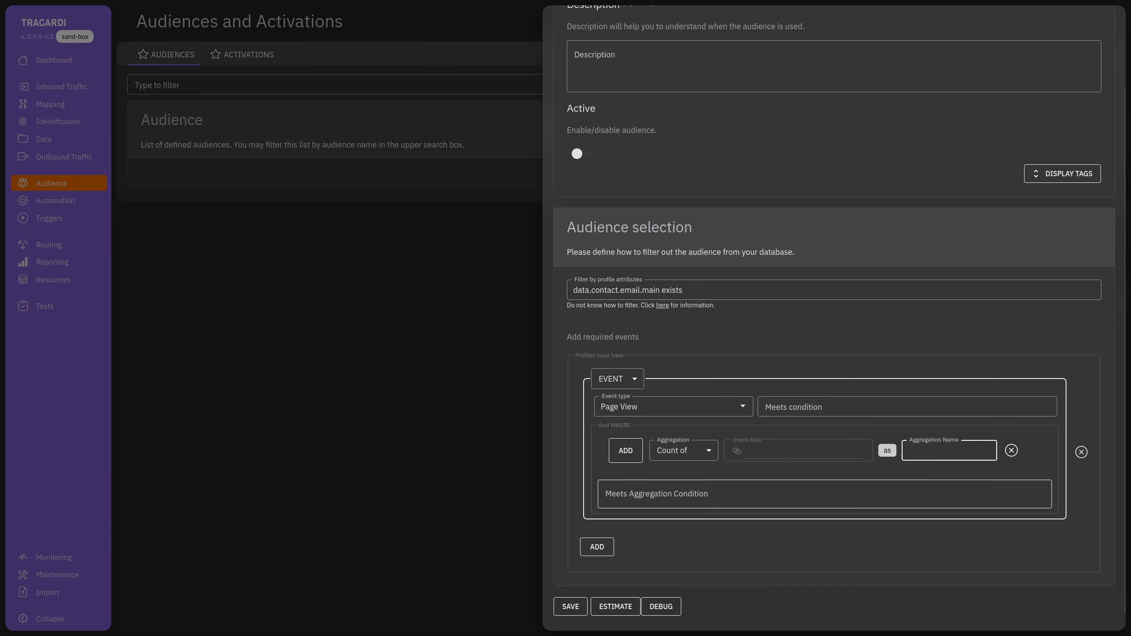
text(pv_caount)
Set the aggregation condition to pv_count>0.
click(672, 496)
text(pv>0)
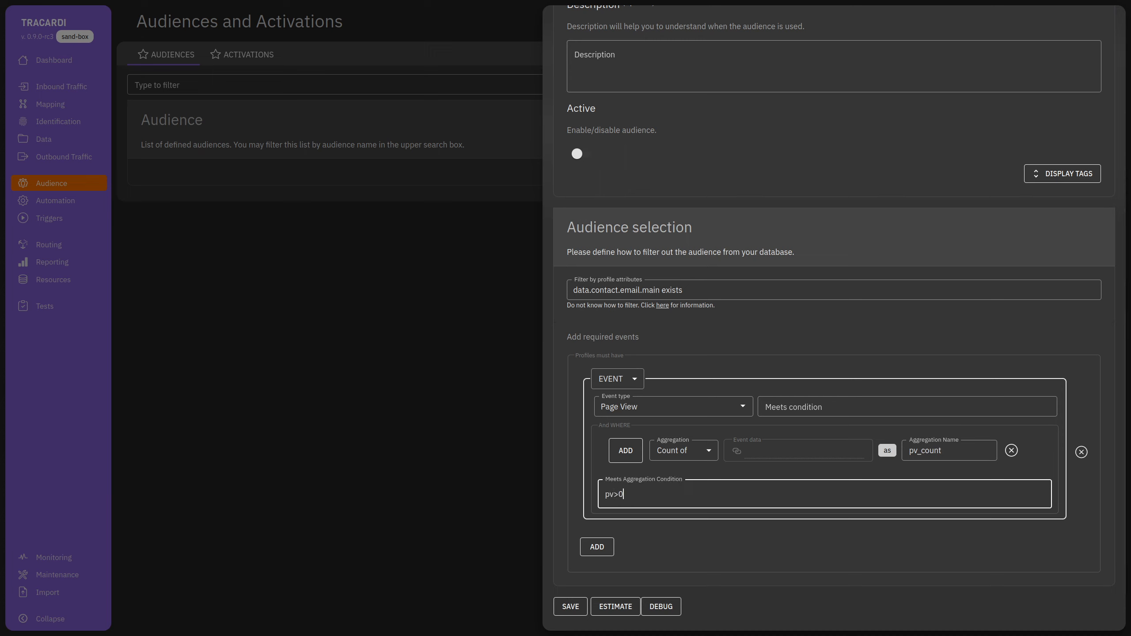
click(925, 450)
double_click(925, 450)
key(ctrl+c)
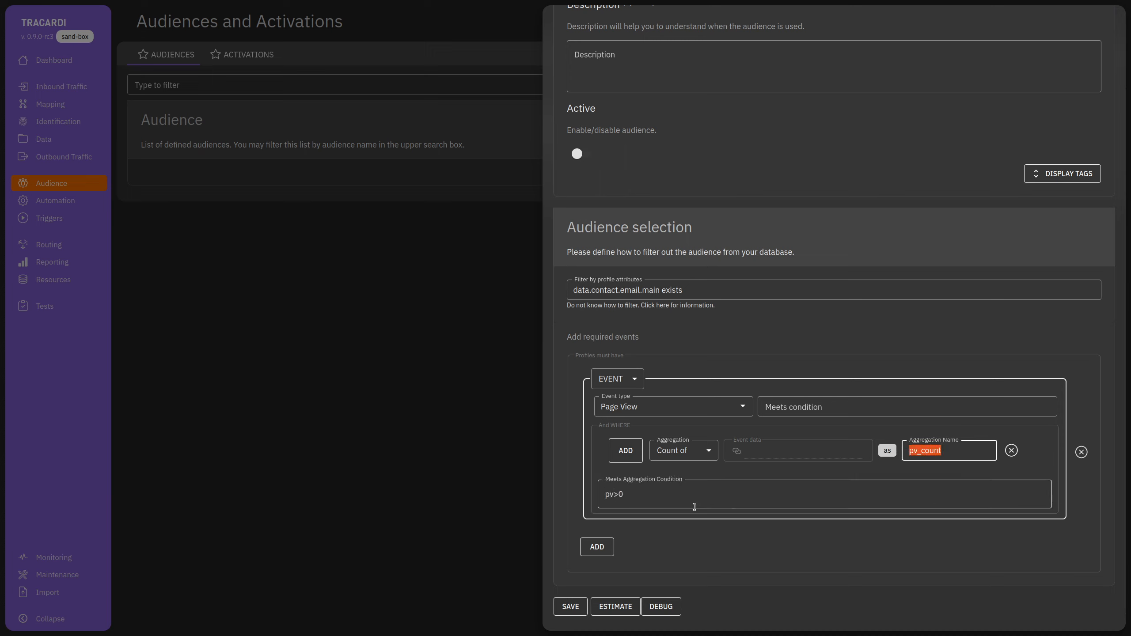
double_click(612, 495)
key(ctrl+v)
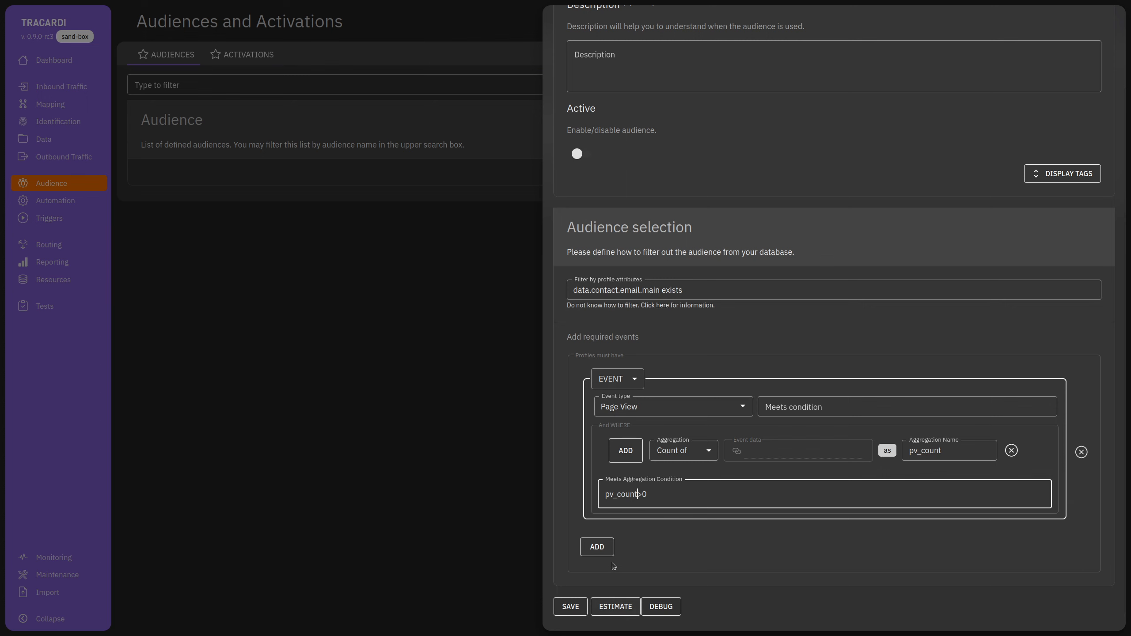
click(604, 610)
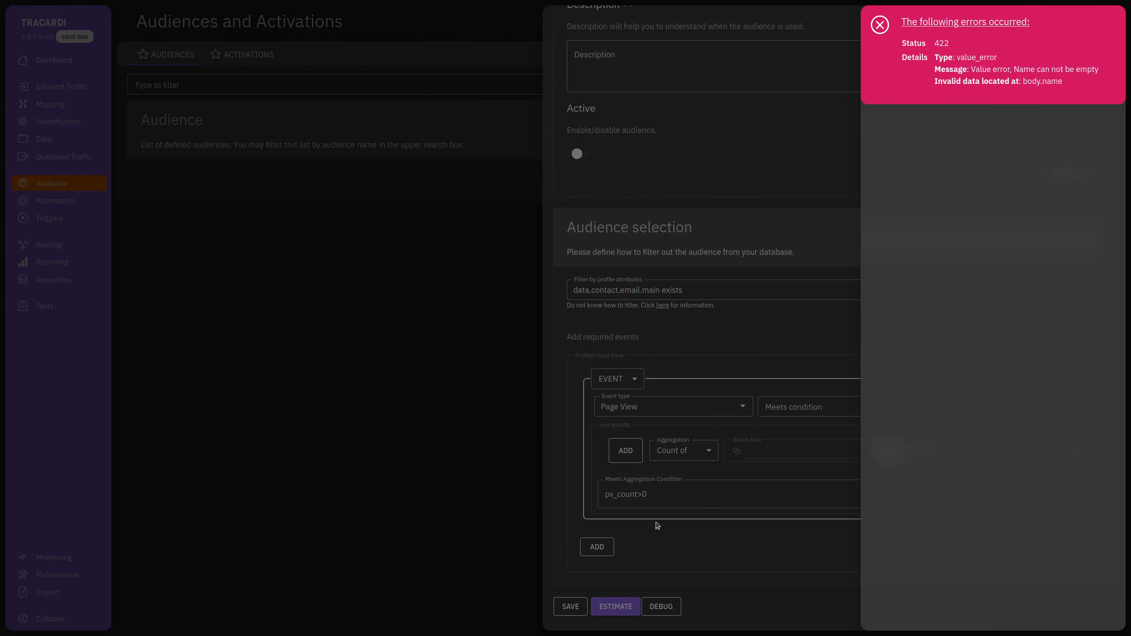
Name the audience PV and estimate its matching profiles.
click(765, 203)
scroll(765, 204, up, 2)
click(637, 69)
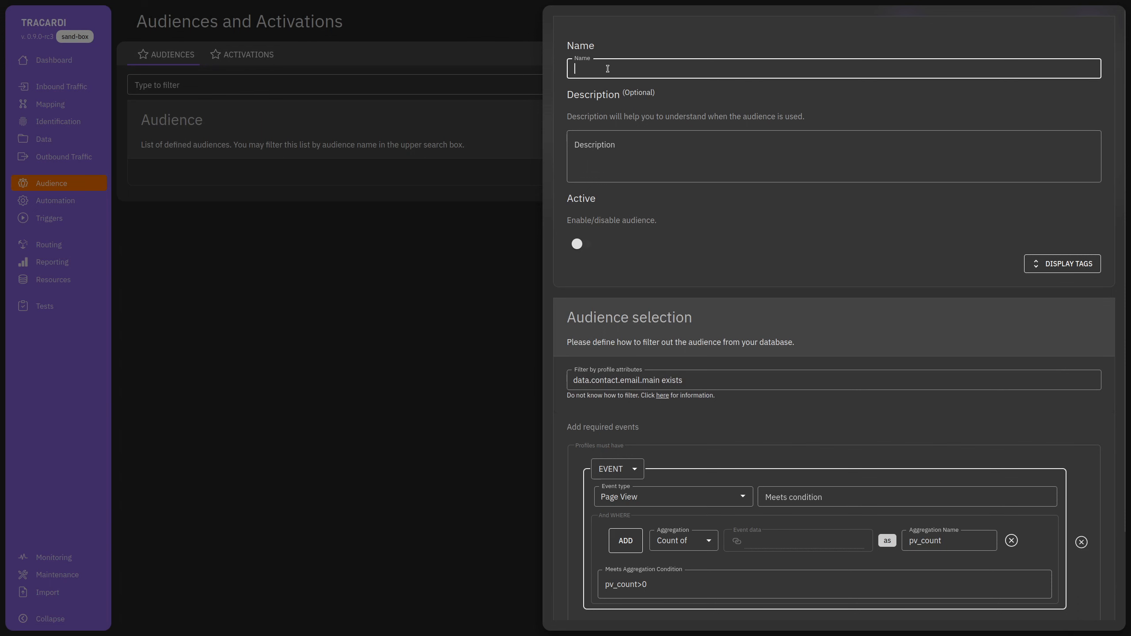
text(PV)
scroll(692, 540, down, 2)
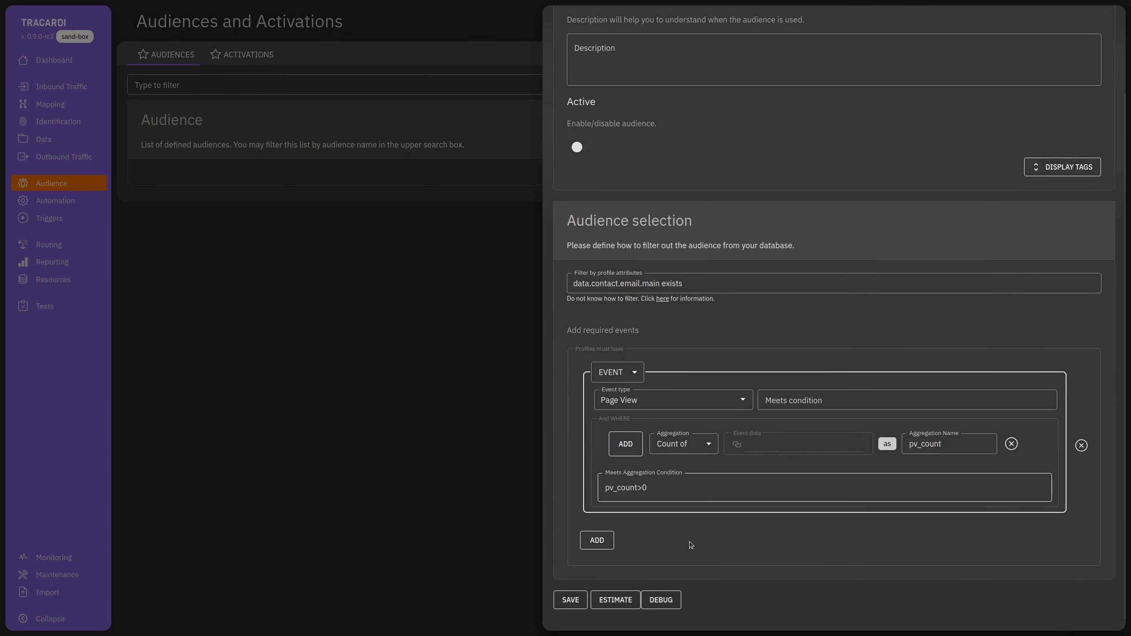
click(615, 600)
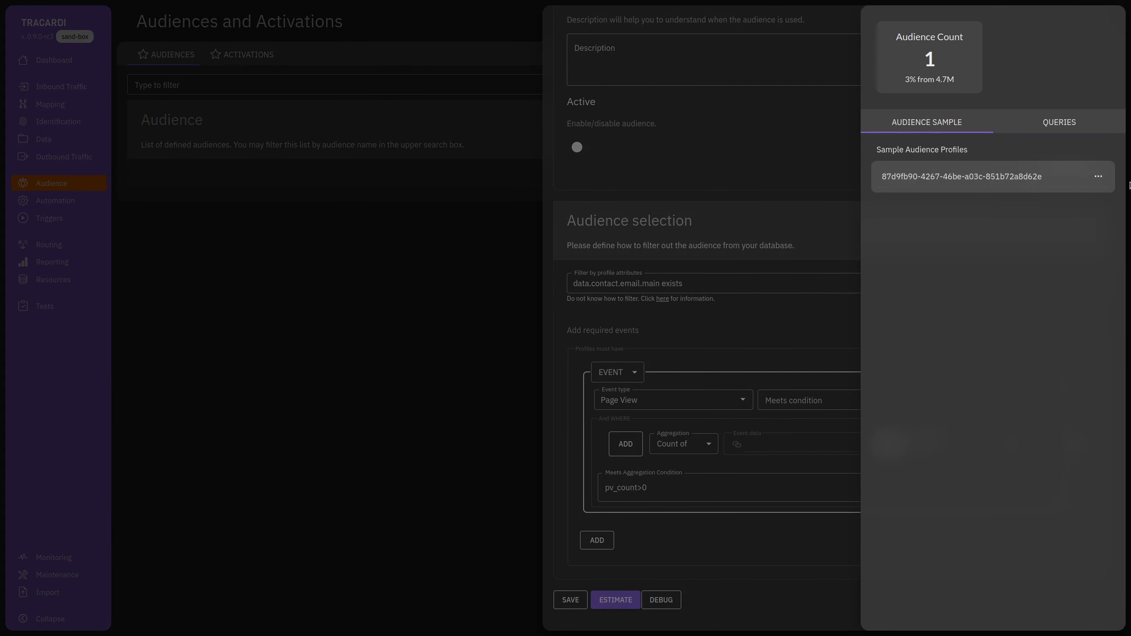
Inspect the sample profile's contacts and Page View event, then close the estimate panels.
click(1098, 177)
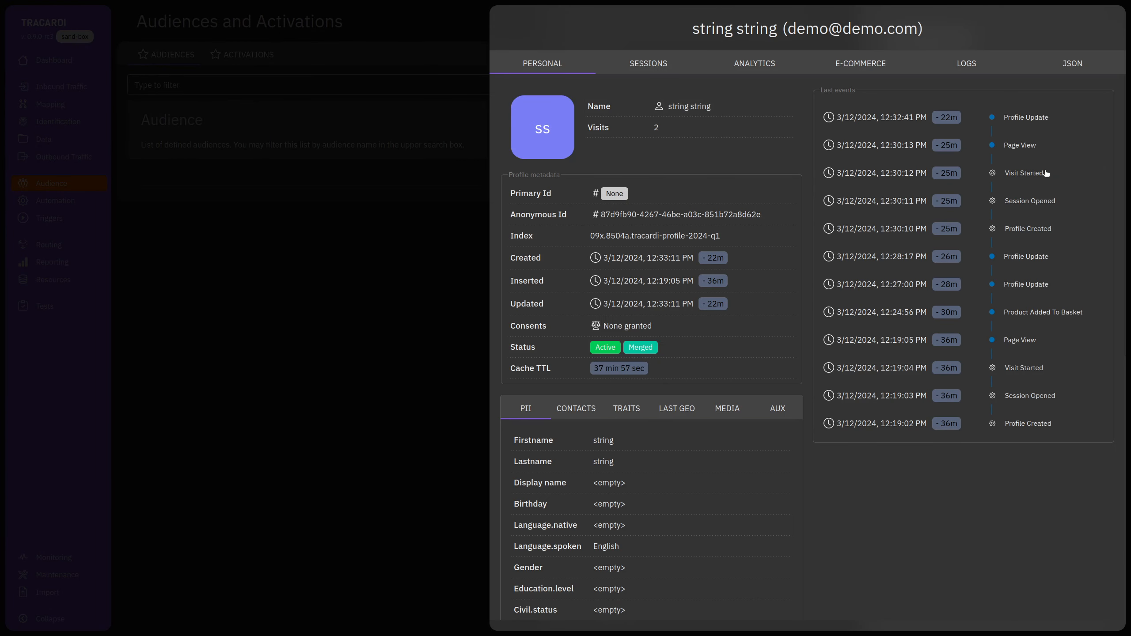
scroll(835, 461, down, 7)
scroll(836, 468, up, 7)
click(585, 409)
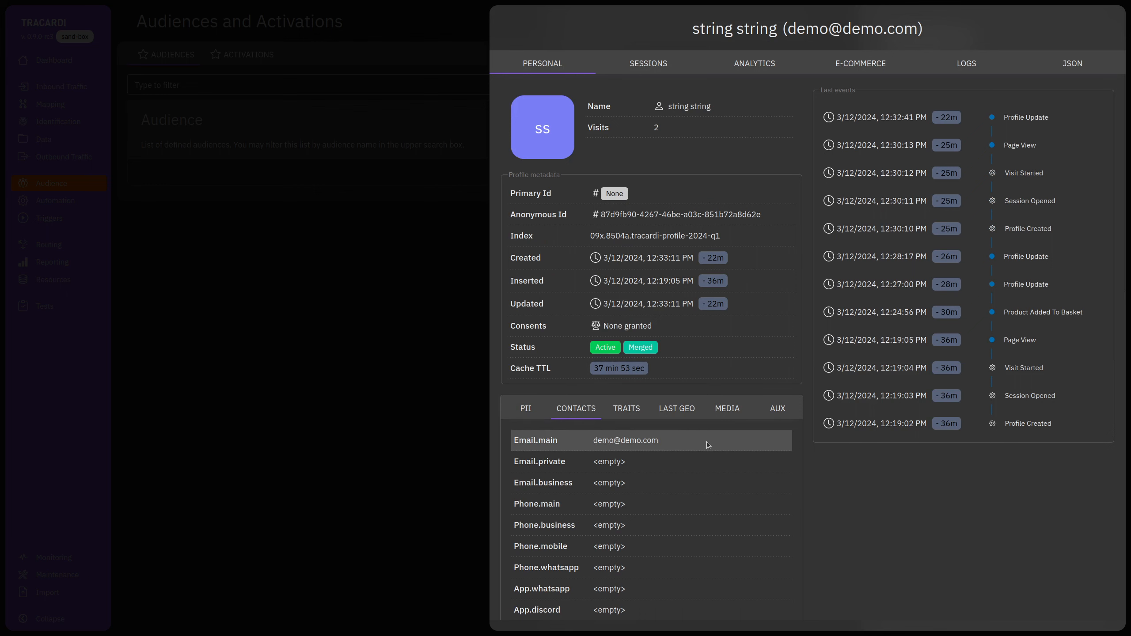
click(1034, 152)
click(866, 597)
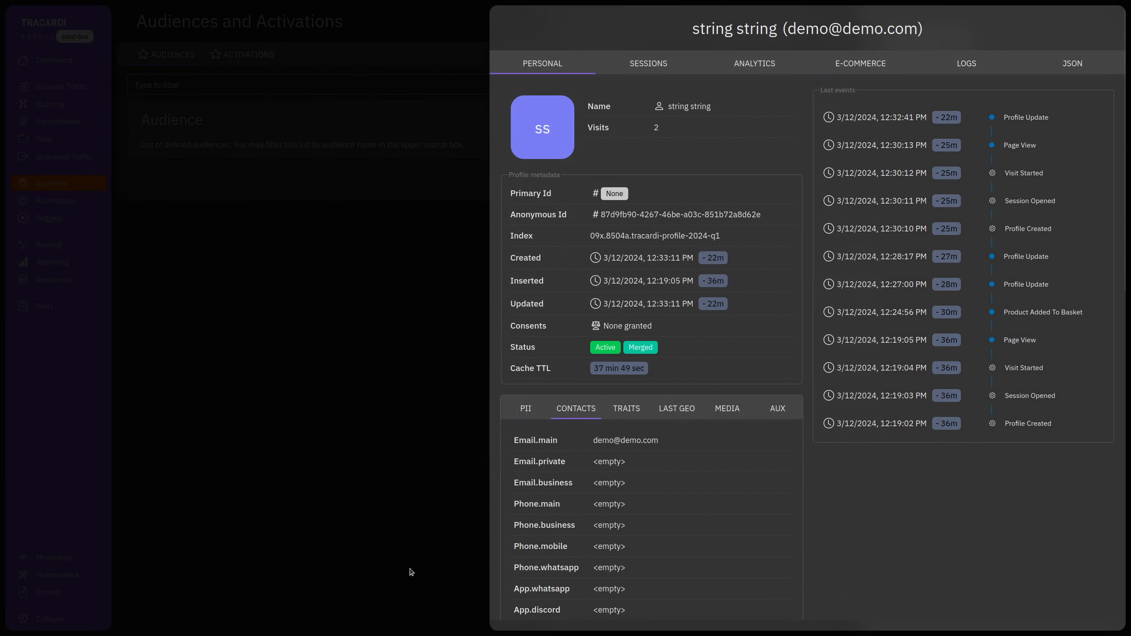
click(411, 572)
click(780, 540)
Switch the PV audience to Active and save it.
scroll(732, 179, up, 2)
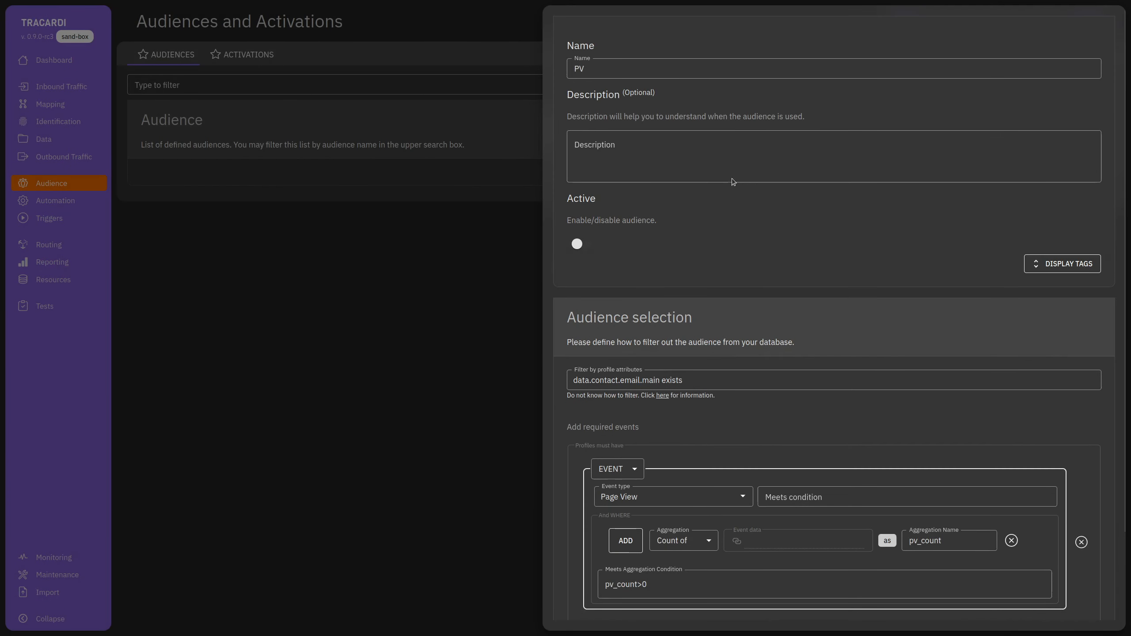
scroll(691, 251, down, 2)
scroll(588, 225, up, 2)
click(577, 244)
scroll(576, 244, down, 3)
click(566, 599)
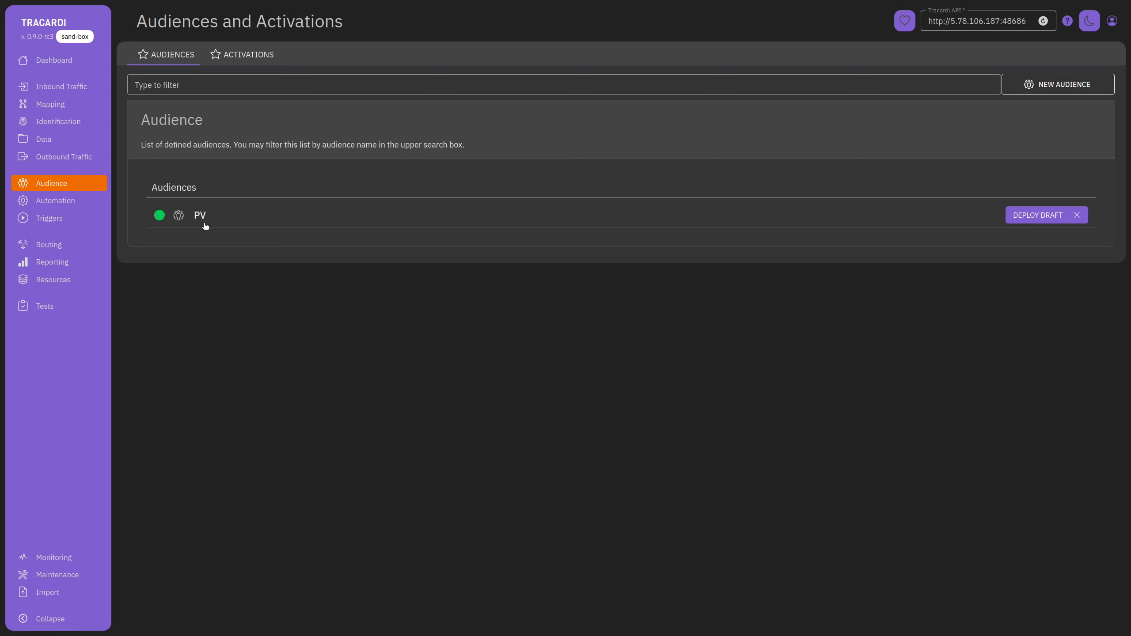
Start a new activation for the PV audience of type Publish to Kafka topic.
click(235, 62)
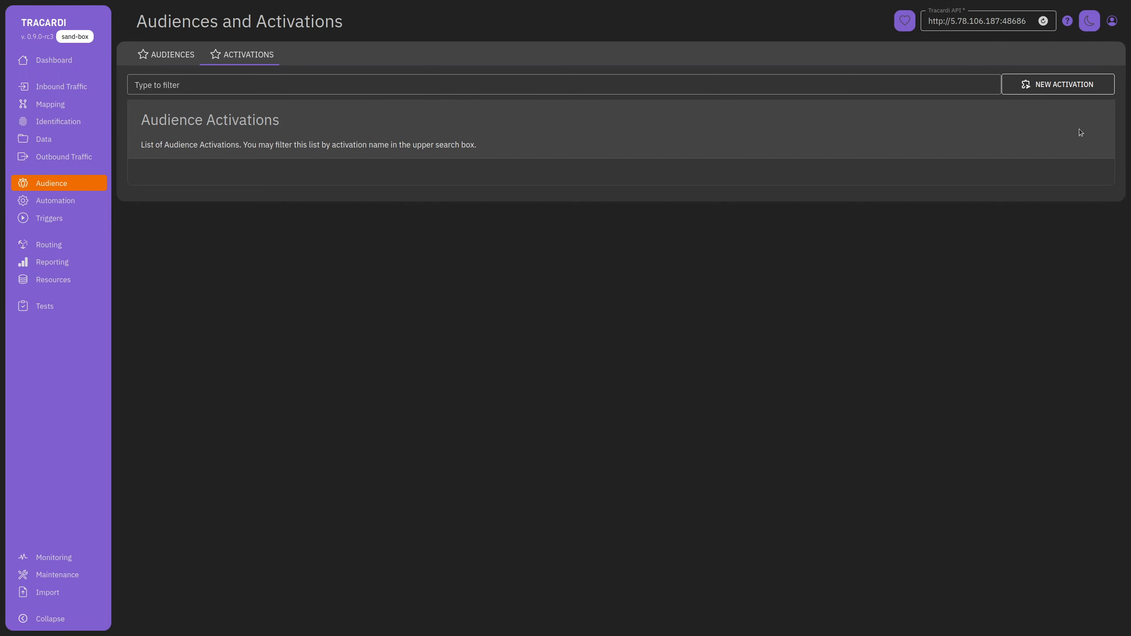
click(1073, 86)
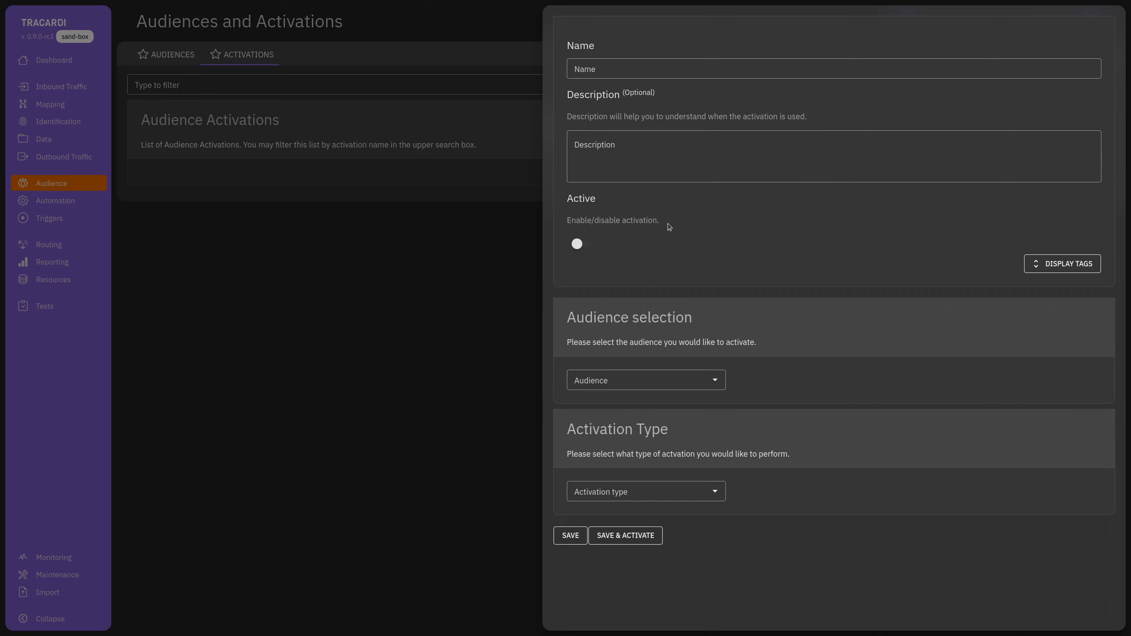
click(659, 380)
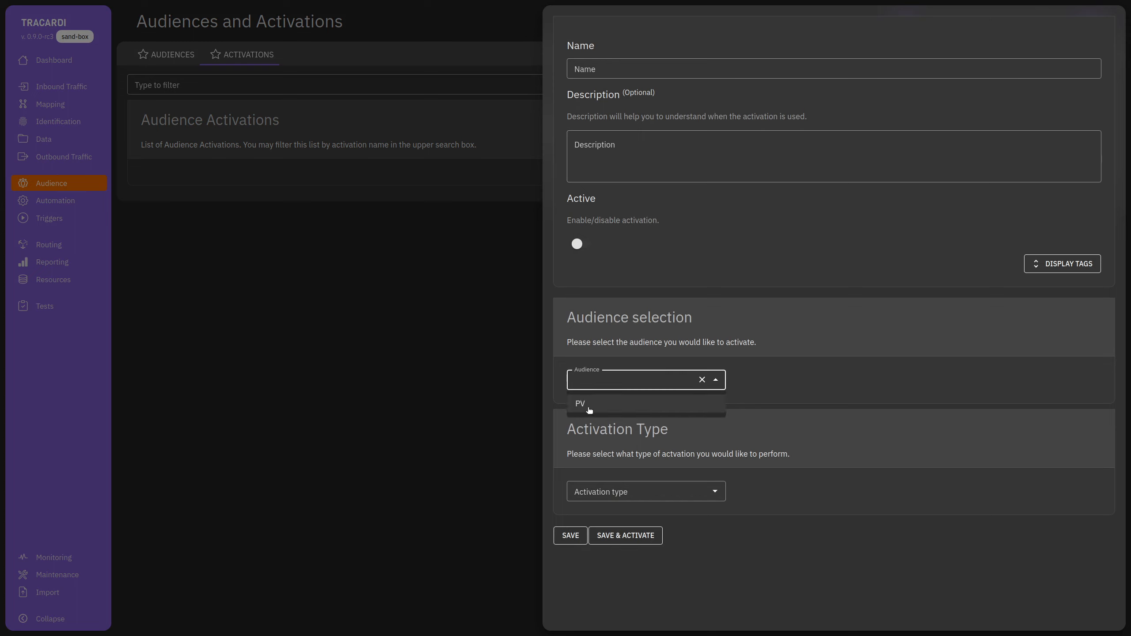
click(588, 403)
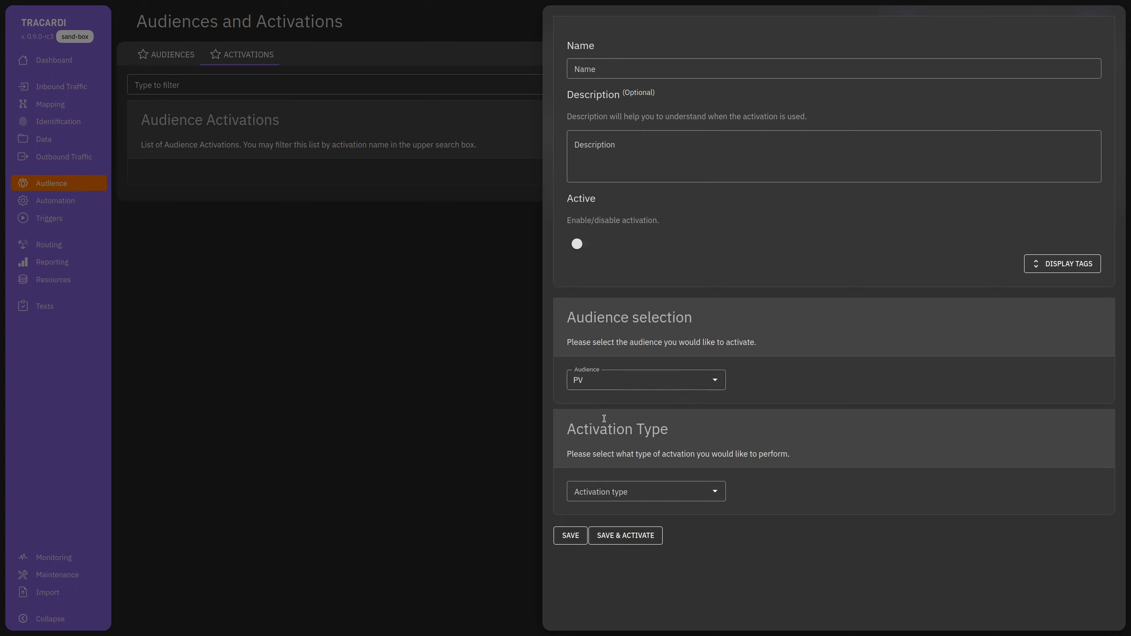
click(640, 492)
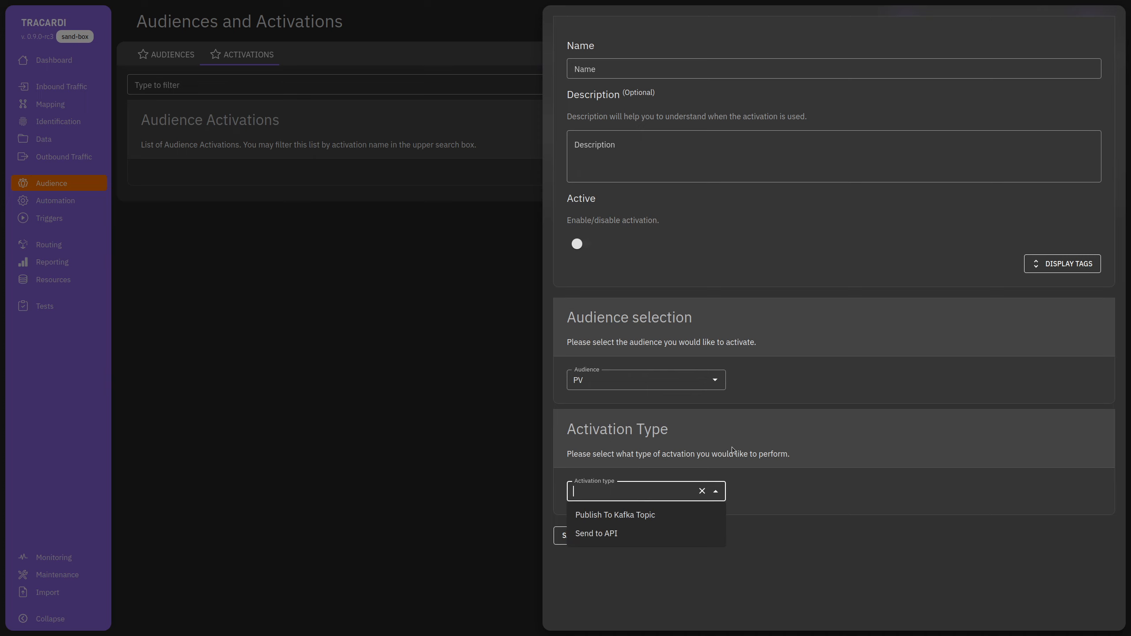
click(645, 521)
scroll(831, 476, down, 6)
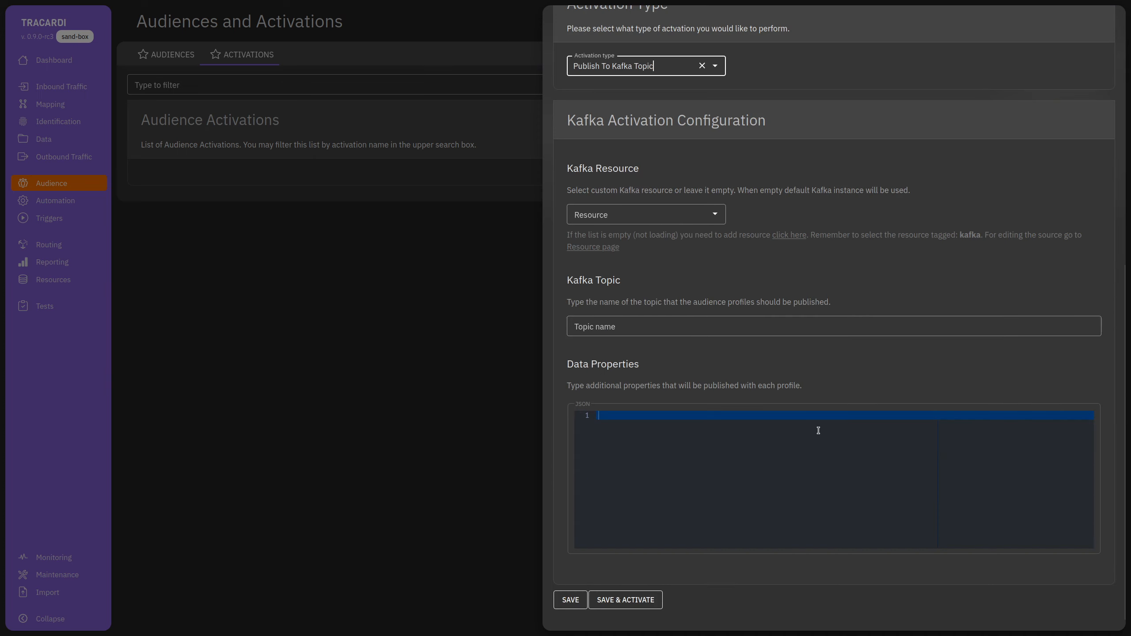
scroll(812, 431, up, 2)
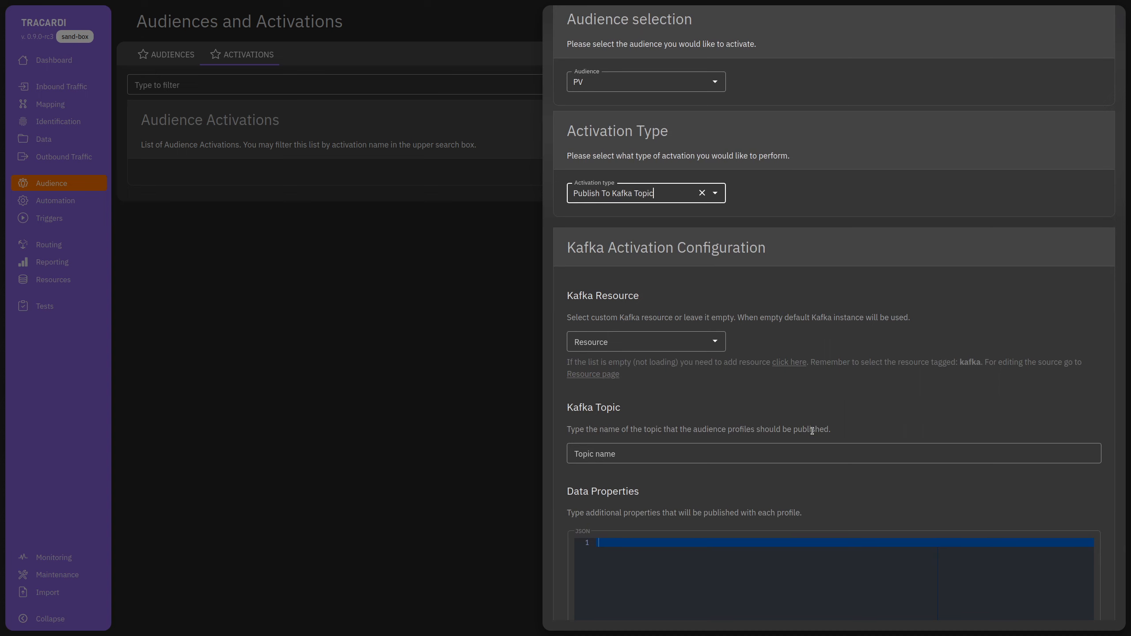
Find no Kafka resources available and open the new resource form.
click(630, 341)
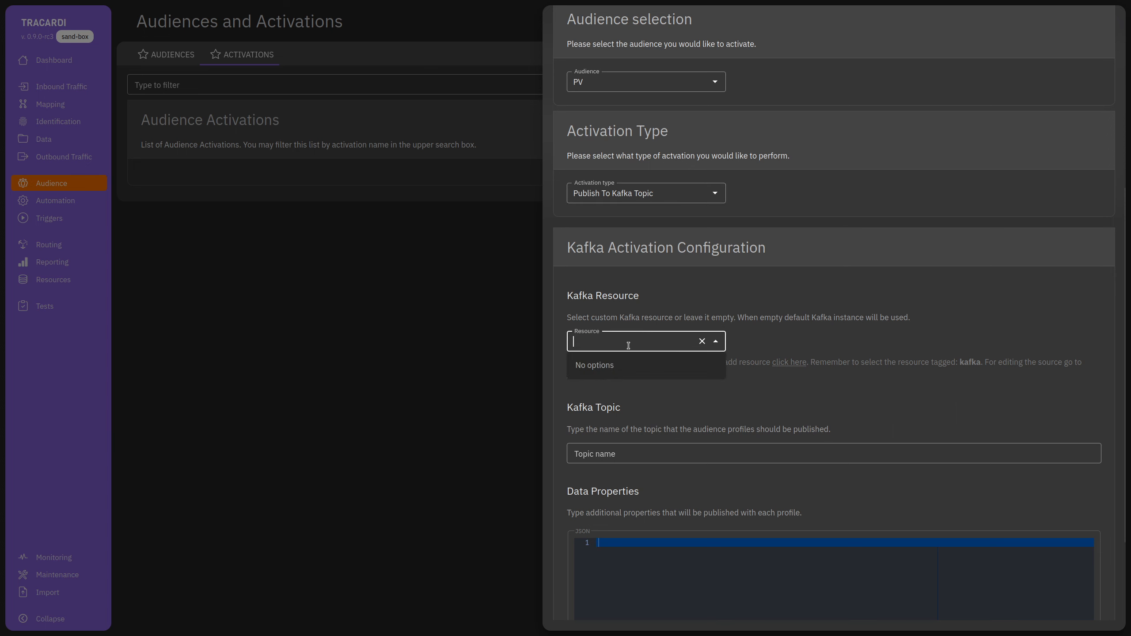
click(770, 350)
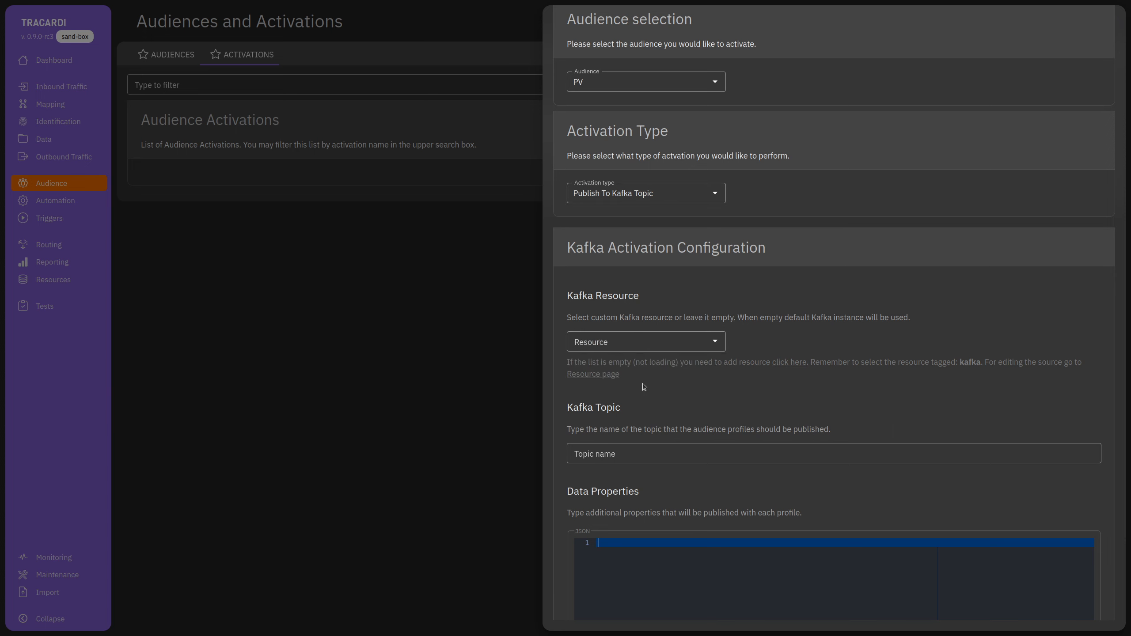
click(797, 361)
Create and save a Kafka-type resource named Kafka.
click(922, 468)
text(Kf)
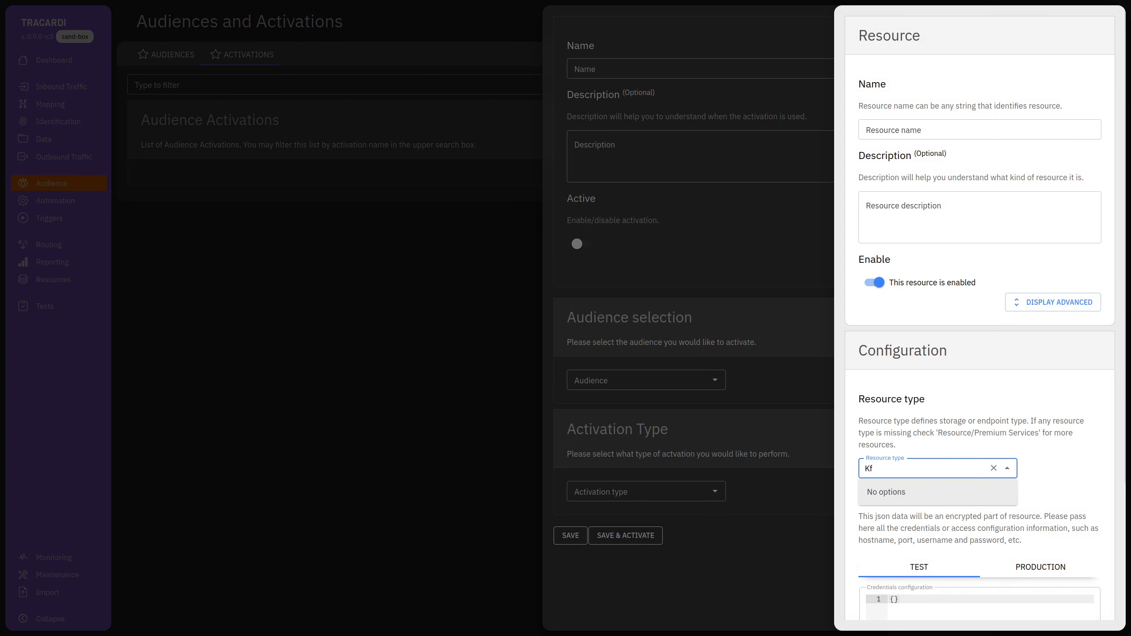
key(BackSpace)
text(a)
click(930, 493)
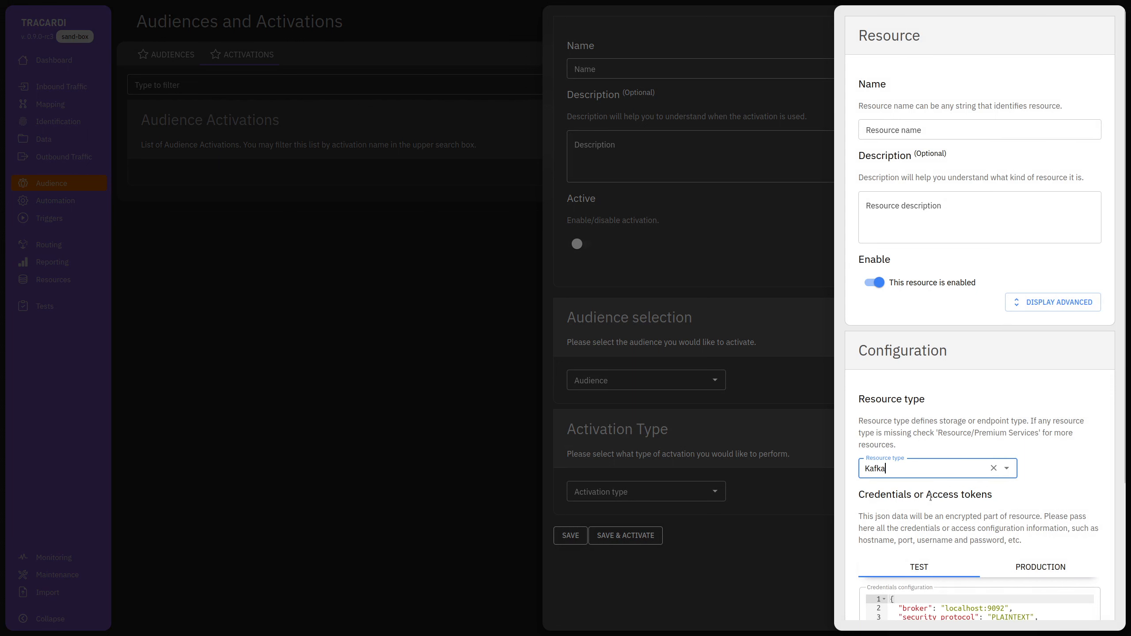
scroll(887, 587, down, 3)
scroll(935, 312, up, 3)
click(898, 128)
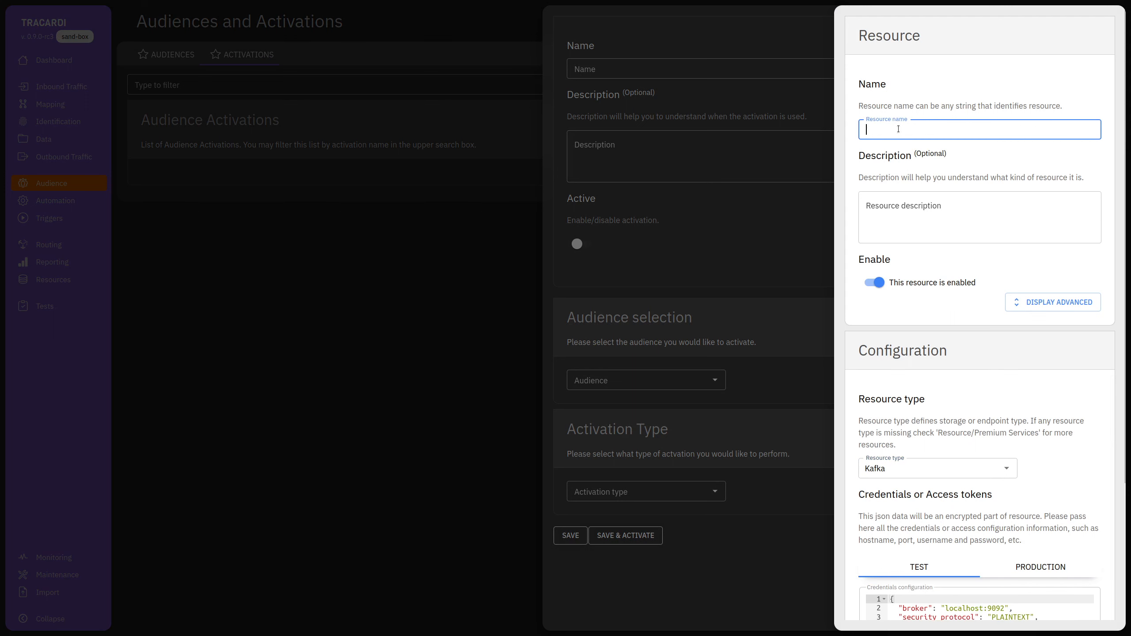
text(Kafka)
scroll(920, 594, down, 4)
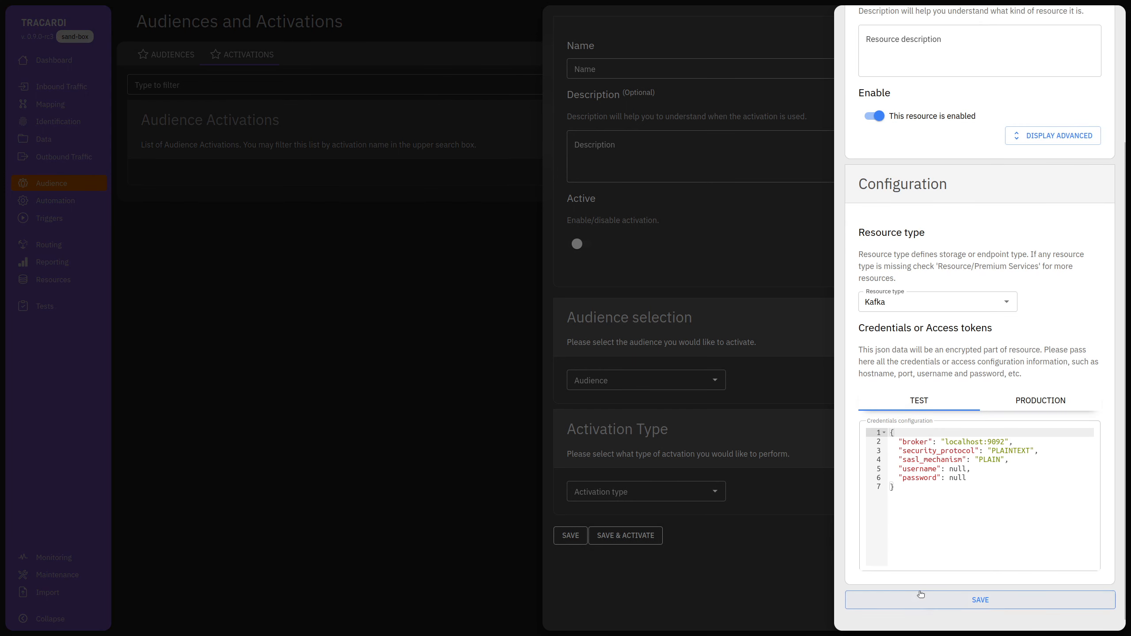
click(921, 596)
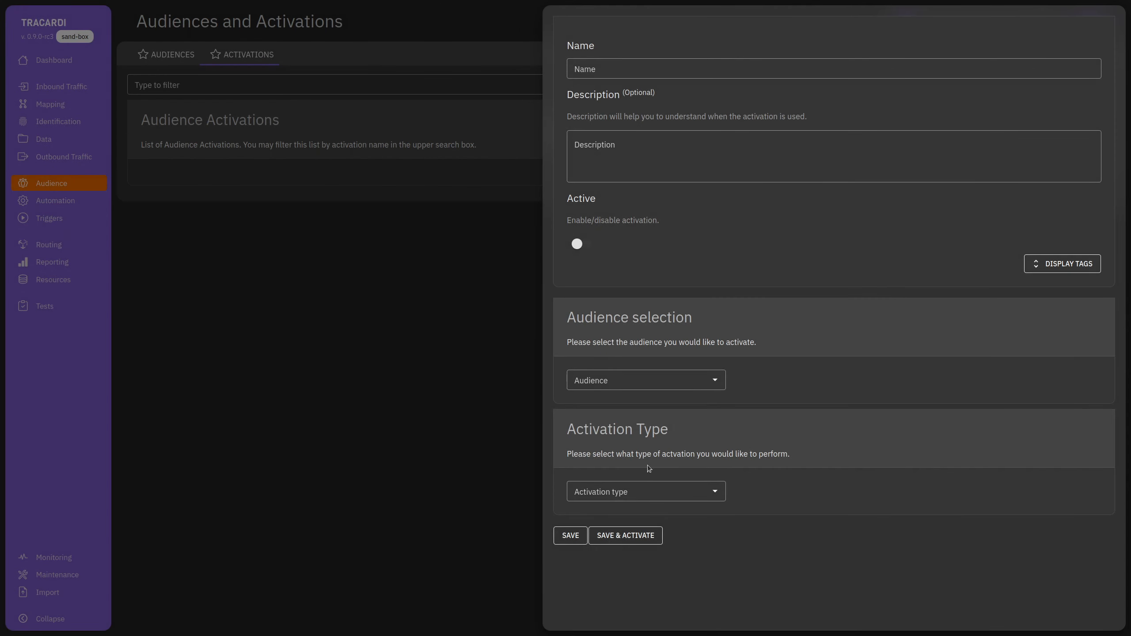
Set the activation to Publish to Kafka topic using the Kafka resource, then close it unsaved.
click(646, 491)
click(616, 516)
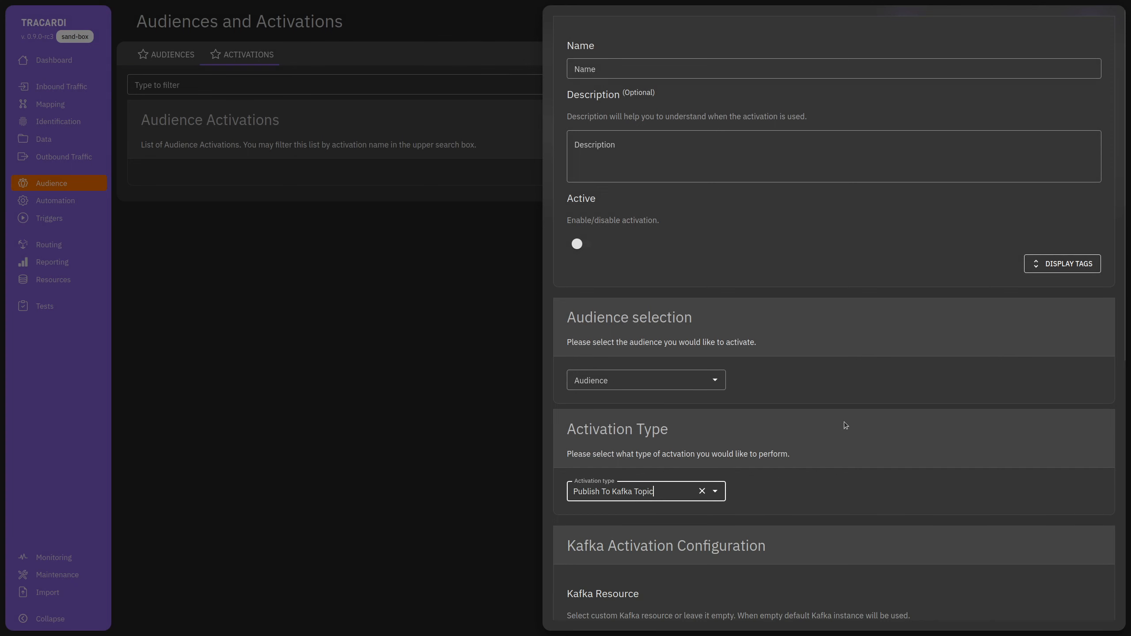
scroll(845, 420, down, 8)
click(624, 220)
click(635, 238)
click(644, 326)
click(612, 419)
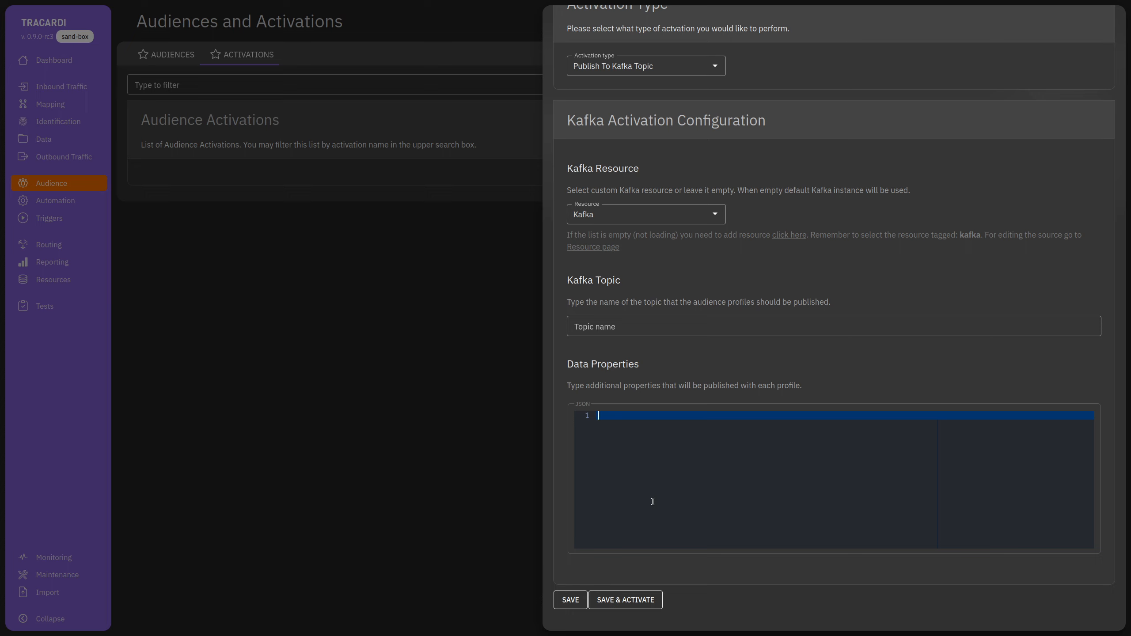
click(472, 361)
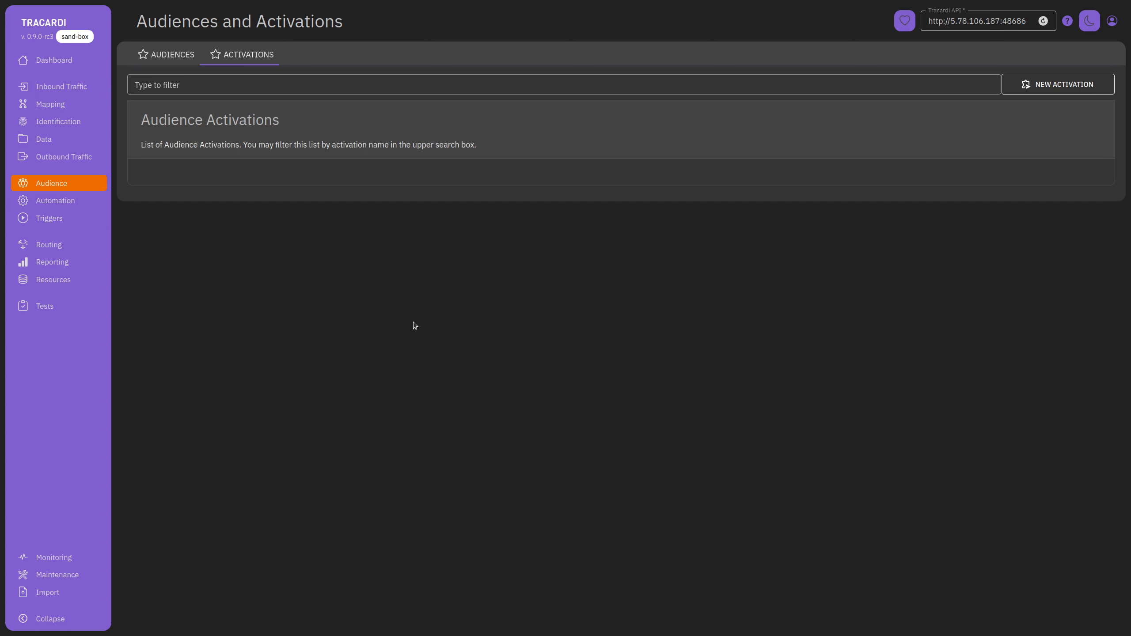
Browse the Routing, Inbound Traffic and Outbound Traffic pages, then open the Confirmation workflow.
click(62, 249)
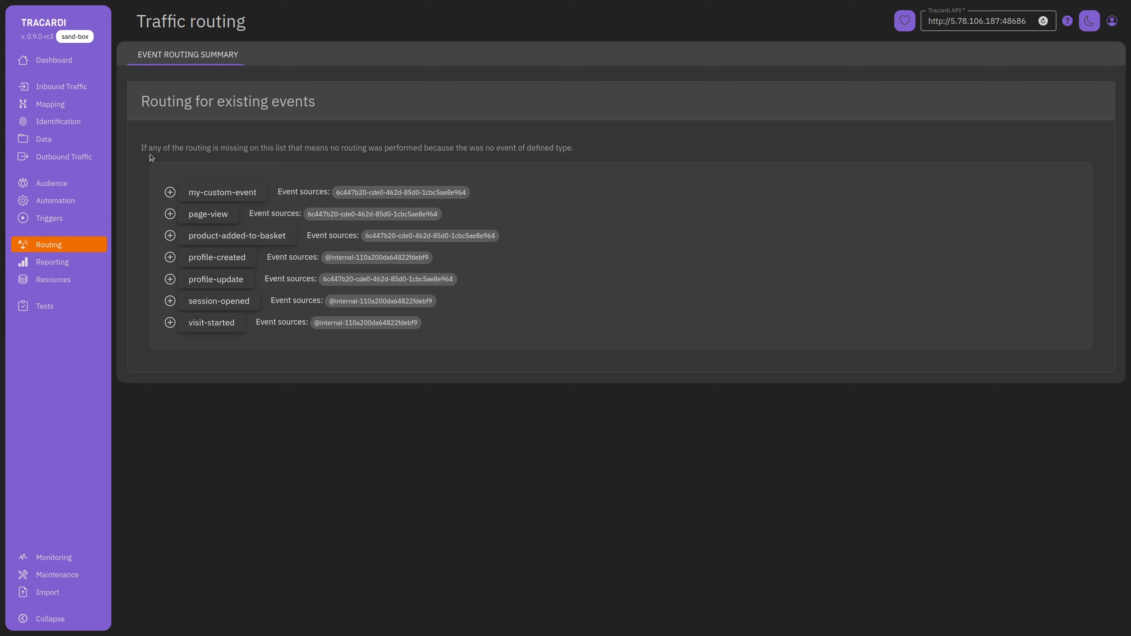
click(76, 92)
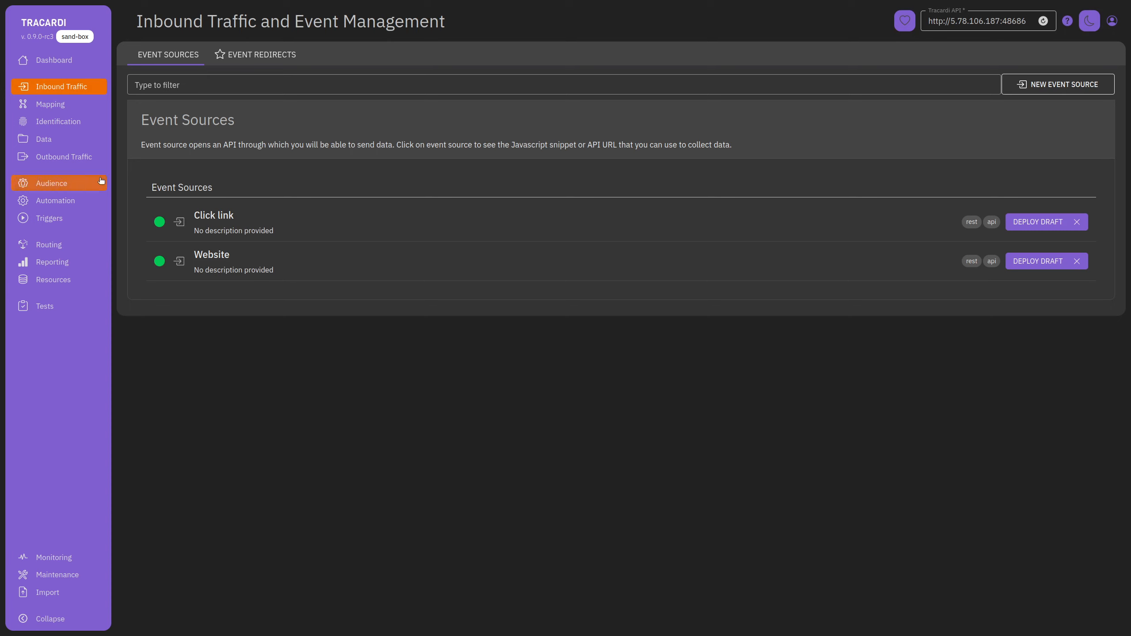
click(76, 158)
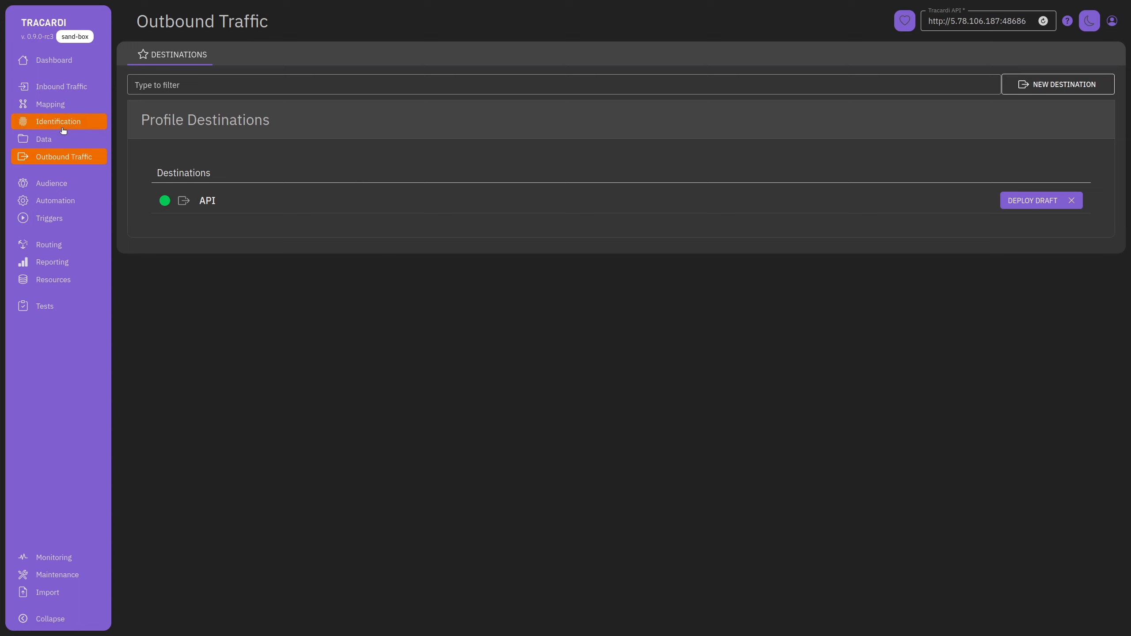
click(58, 200)
click(265, 221)
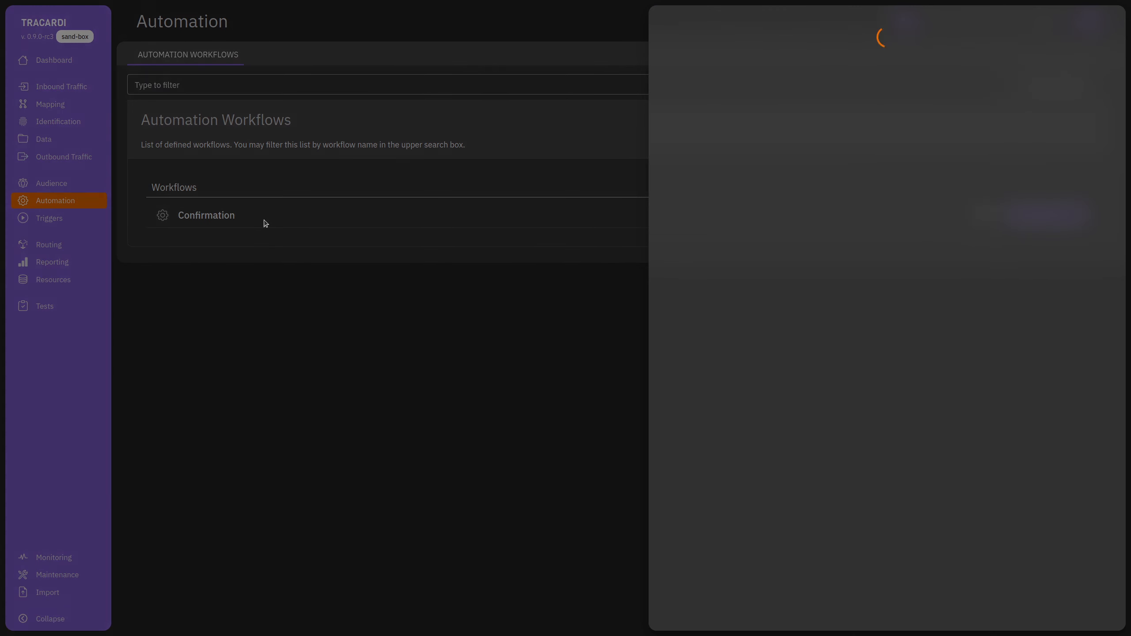
Inspect the Confirmation flow editor, then the audience activations and the API, Kafka and Twilio resources.
click(753, 241)
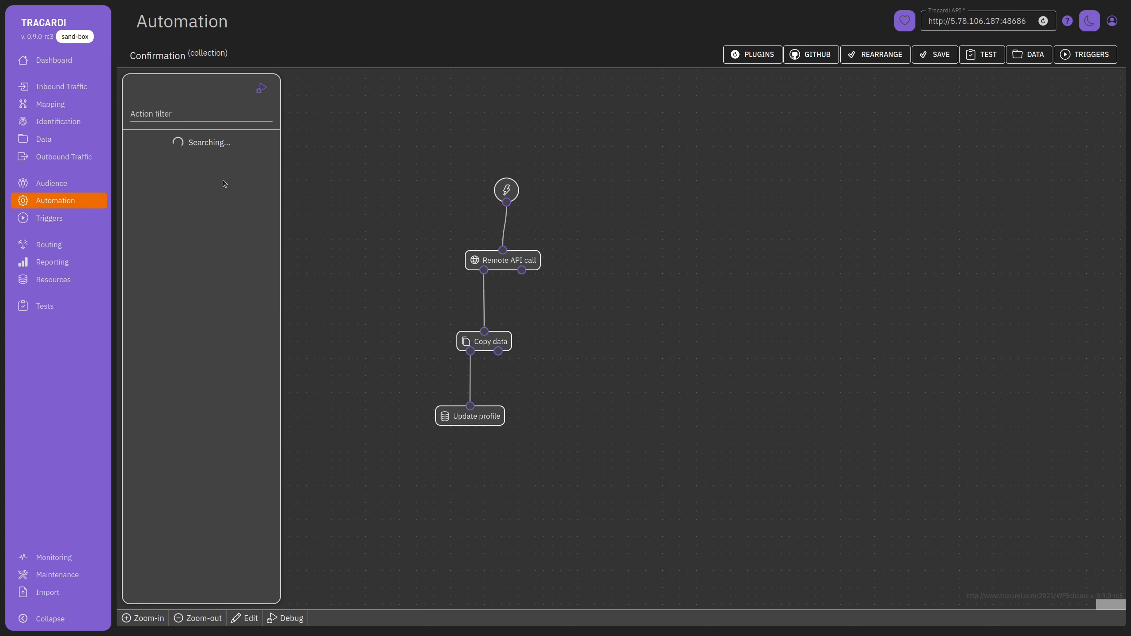
scroll(208, 321, down, 20)
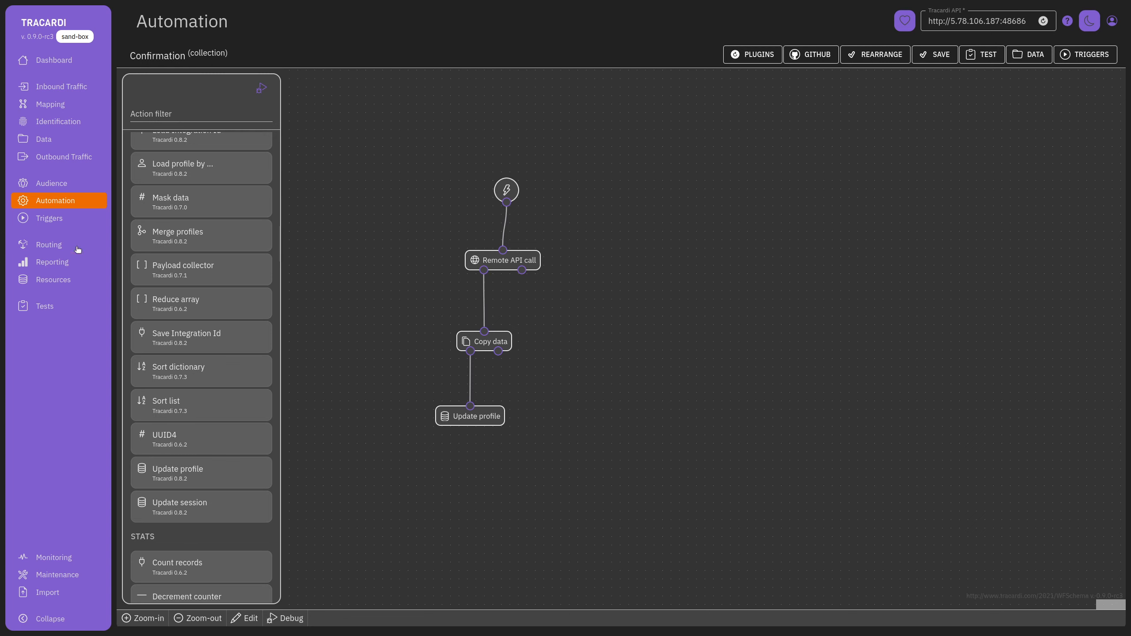
click(57, 186)
click(247, 55)
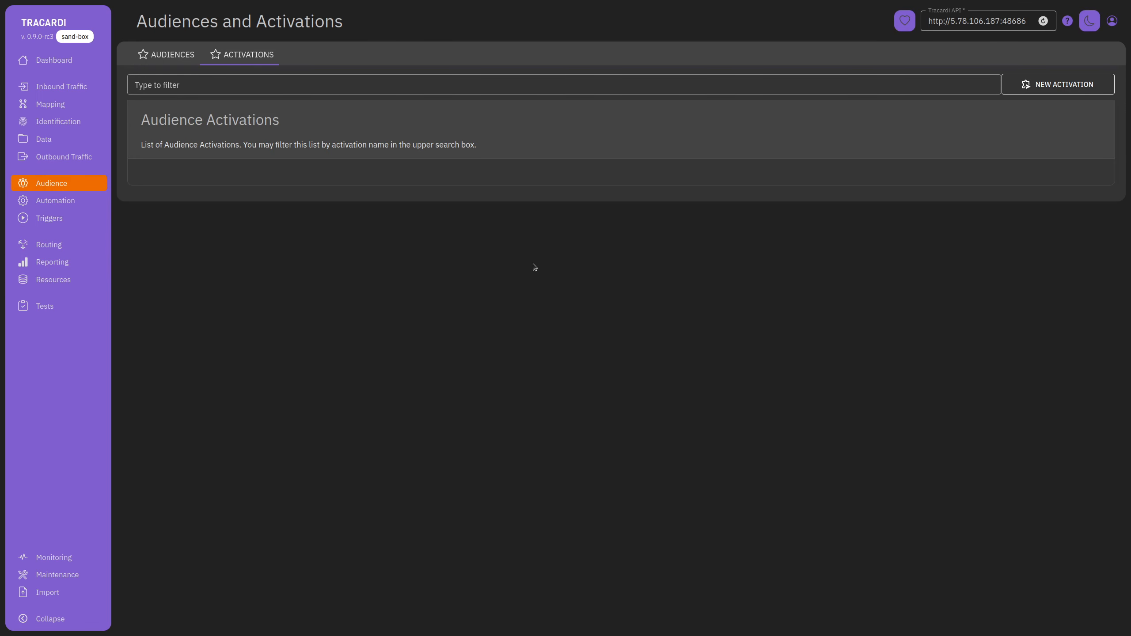
click(20, 284)
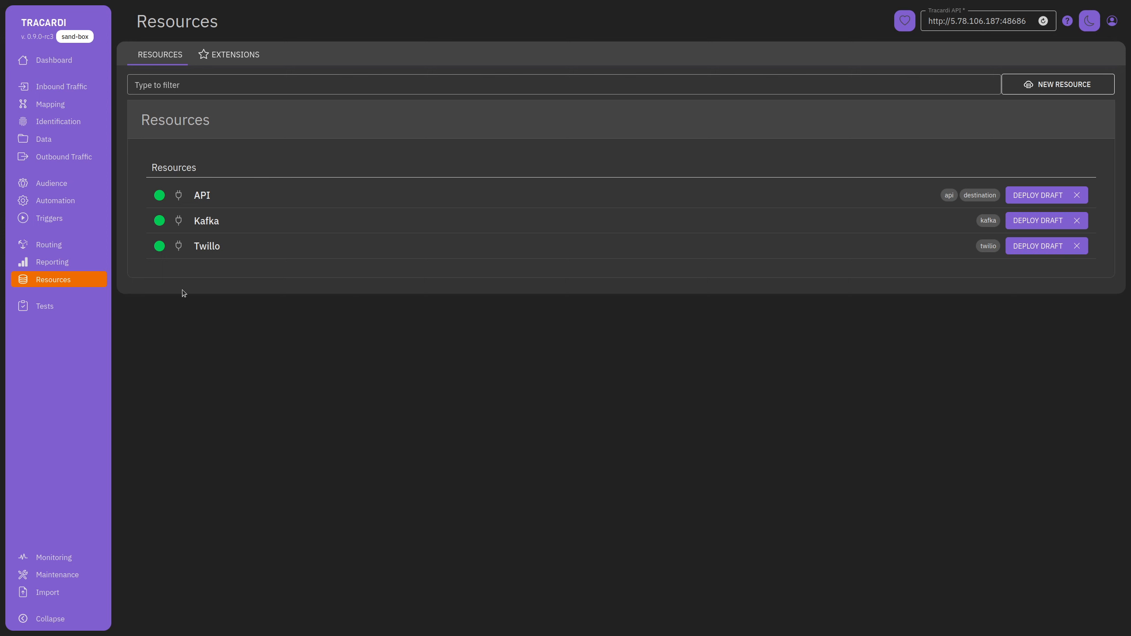
Review the routing steps for the profile-created and page-view events in the Routing summary.
click(49, 245)
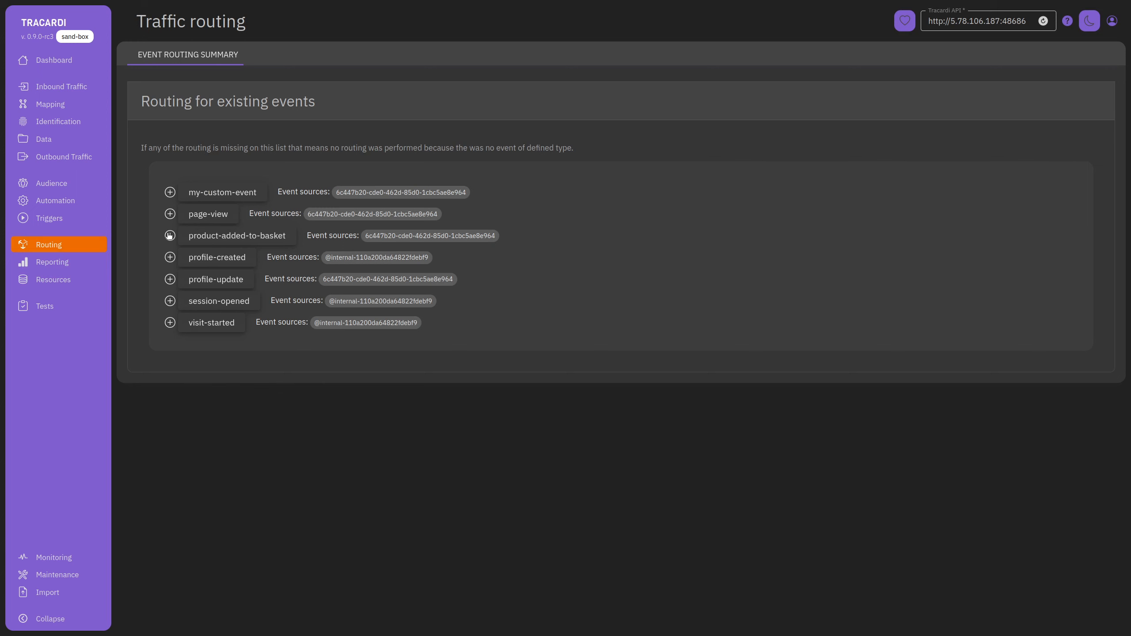
click(169, 257)
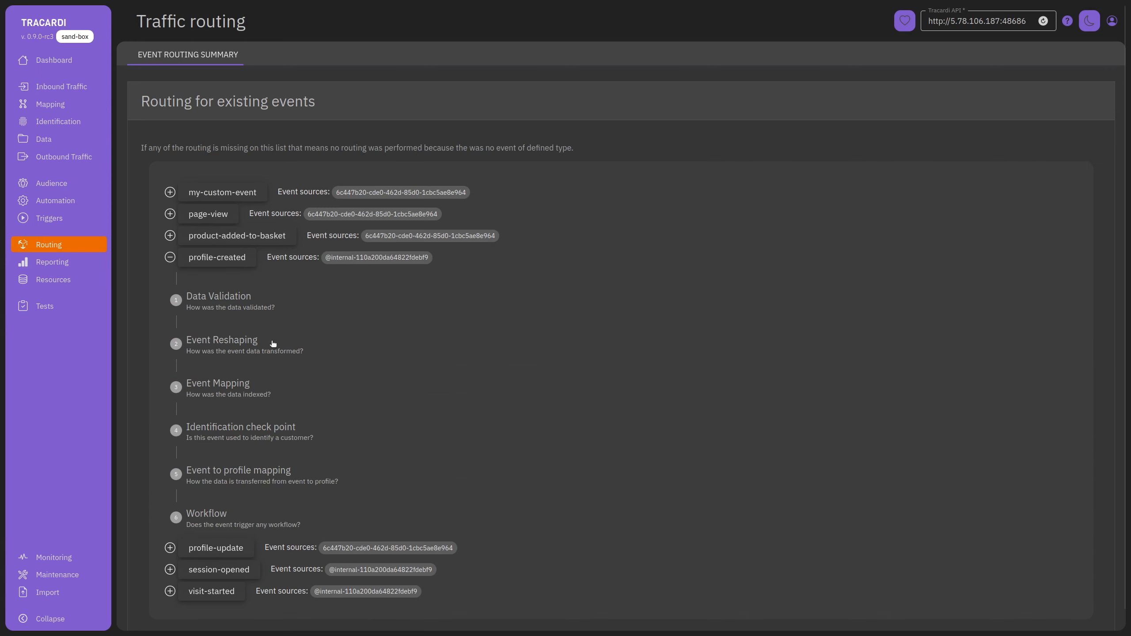
click(170, 257)
click(170, 213)
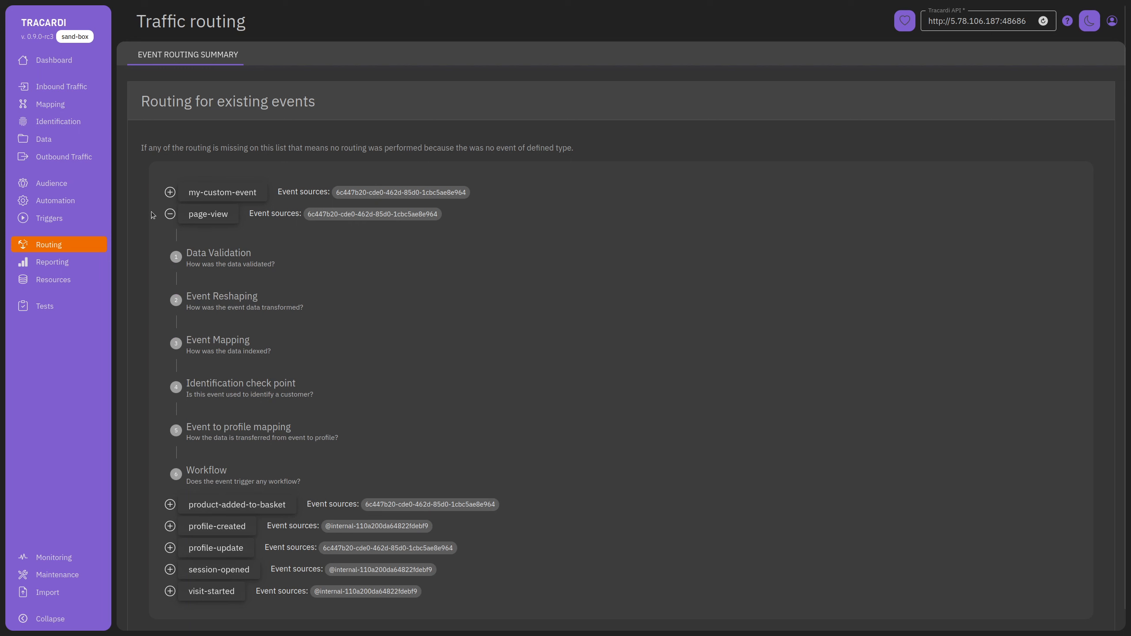
click(170, 214)
Inspect my-custom-event's routing steps and event-to-profile mapping details, then collapse them.
click(169, 192)
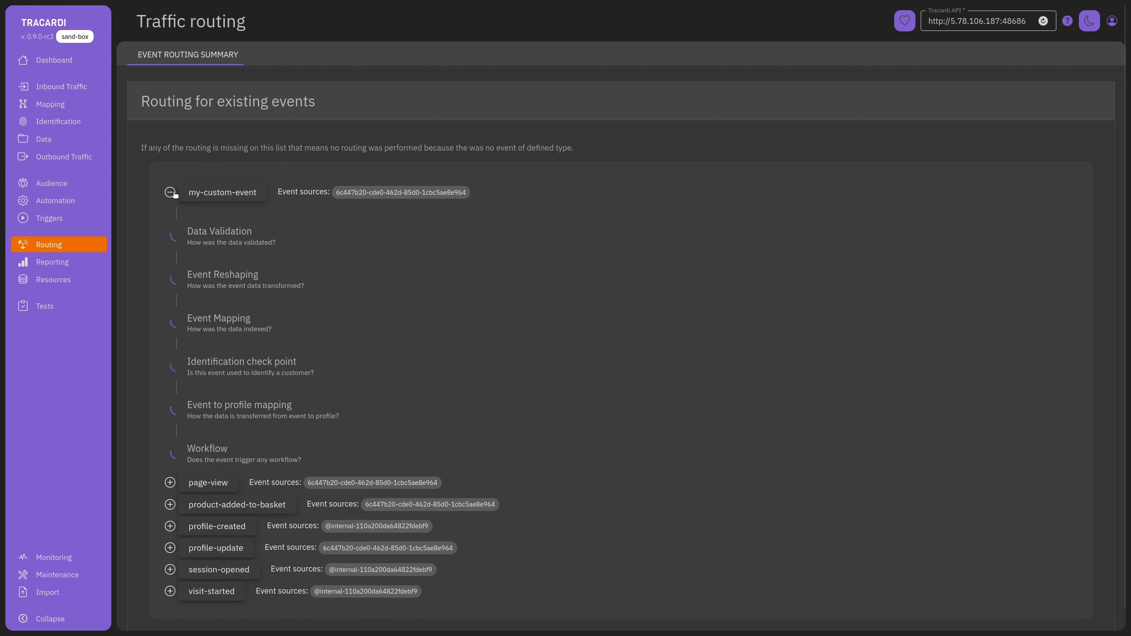
scroll(232, 156, down, 1)
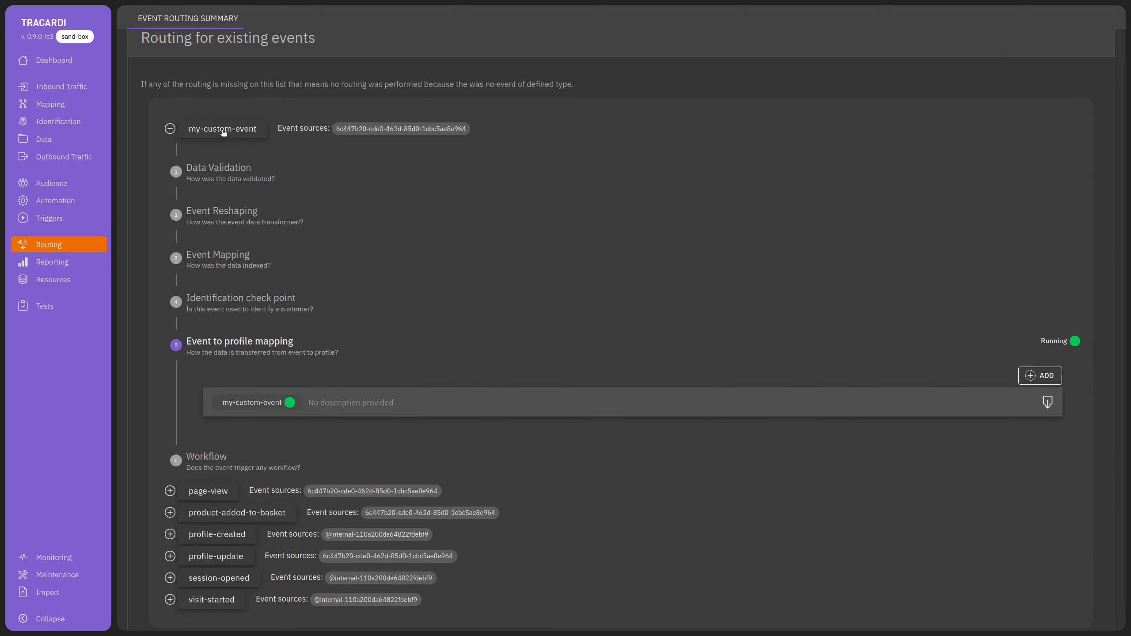
click(364, 402)
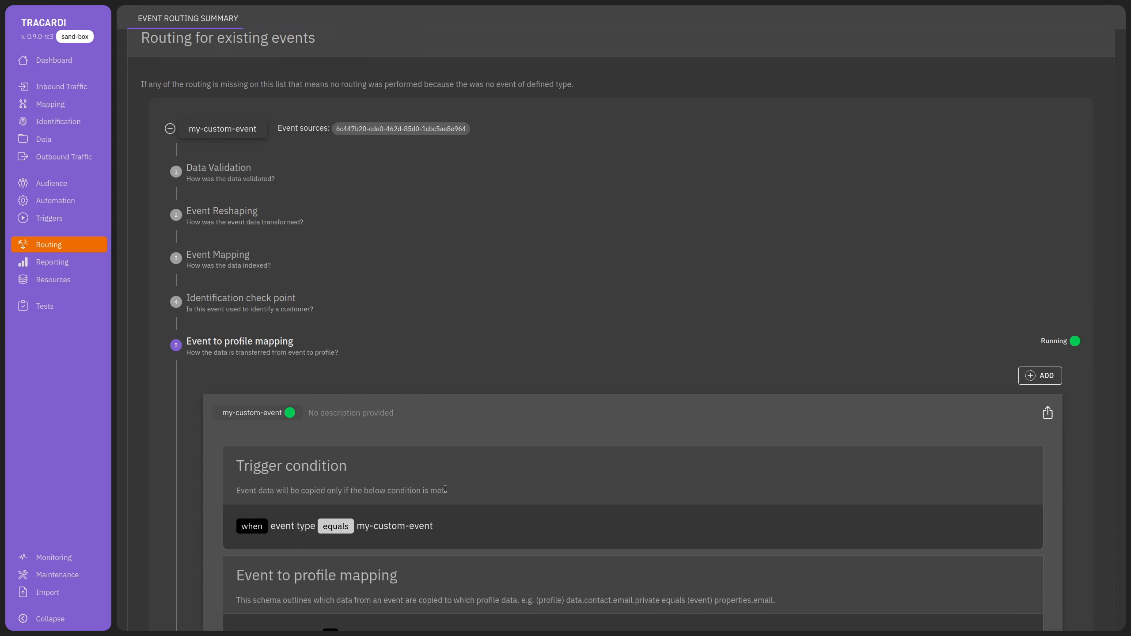
scroll(364, 401, down, 1)
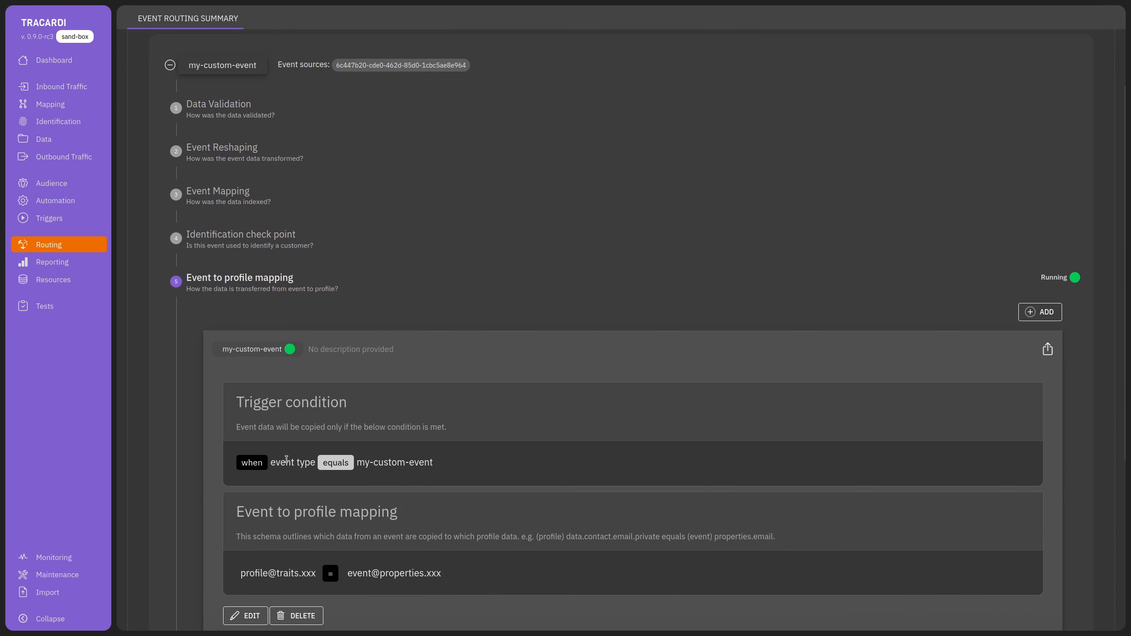
scroll(430, 465, down, 2)
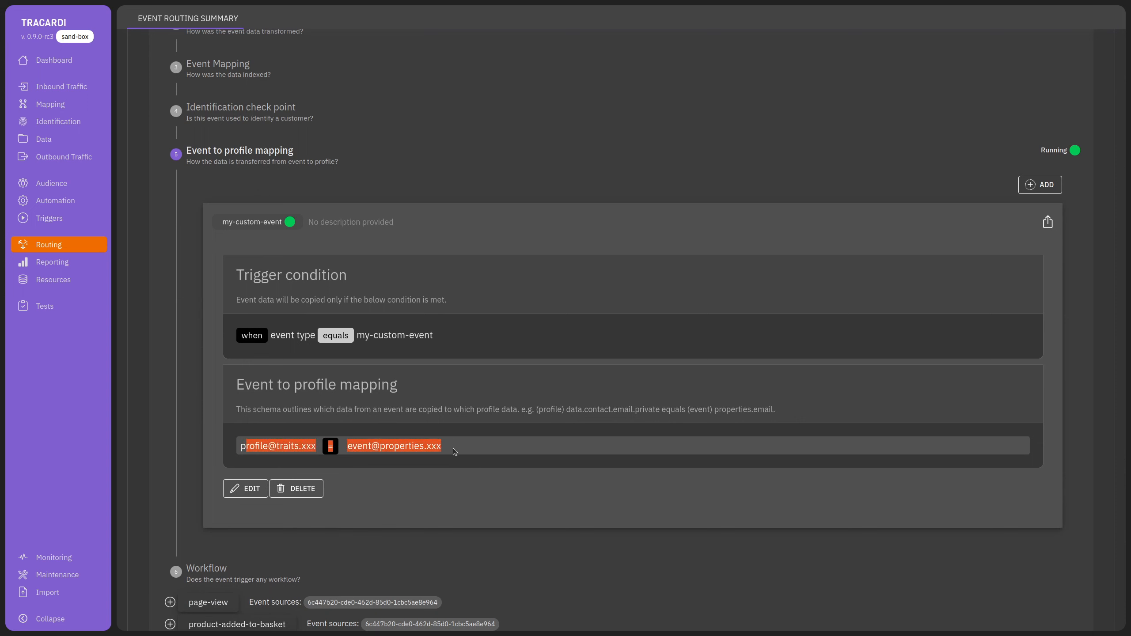
scroll(464, 547, up, 4)
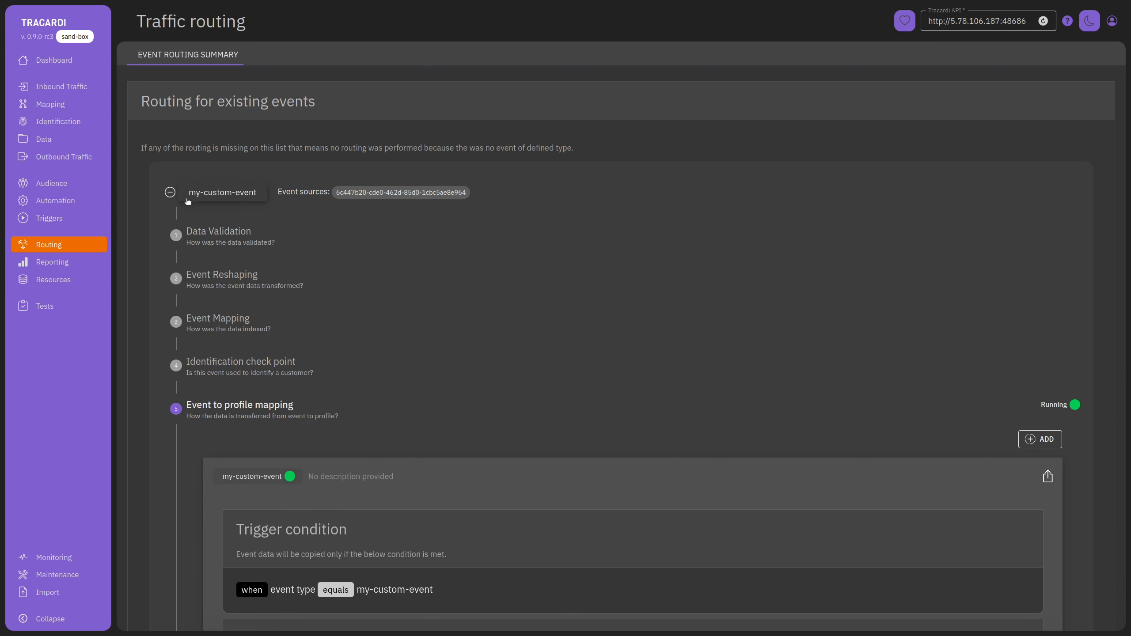
click(170, 193)
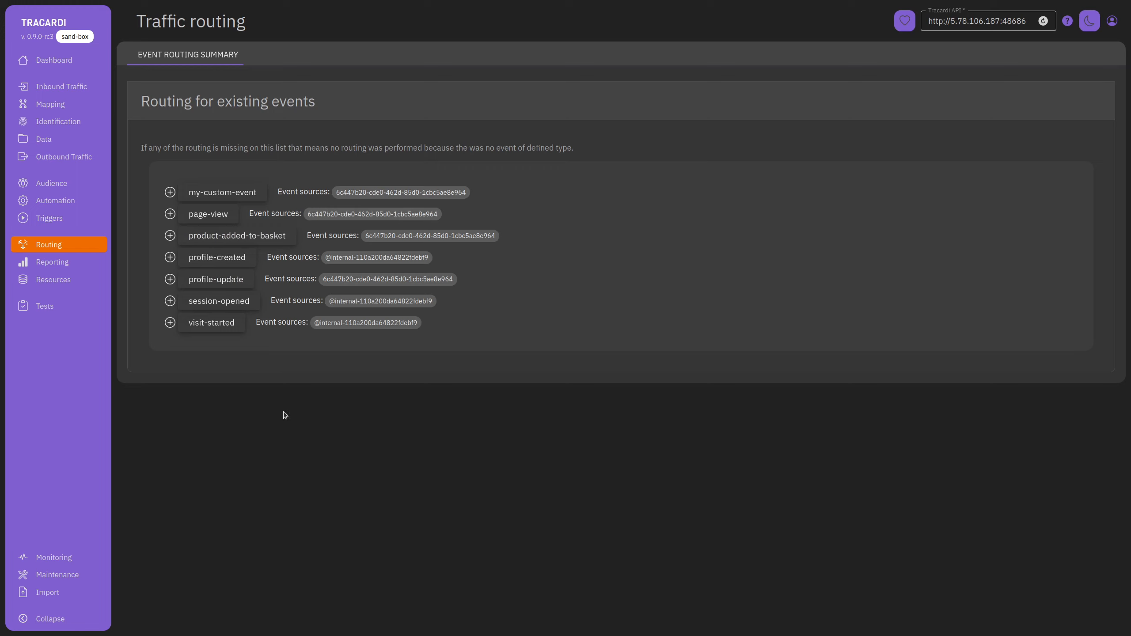